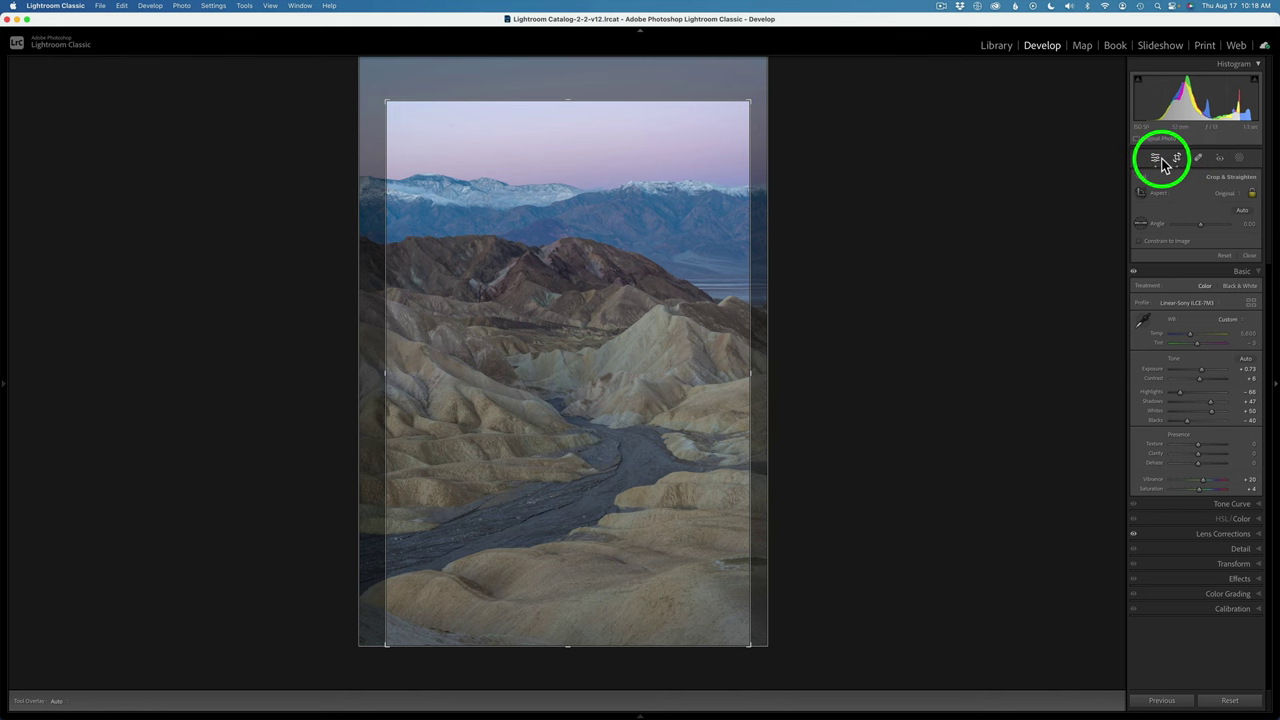
Leave the crop tool, review the Lens Corrections settings and return to the Basic adjustments
left_click(1160, 158)
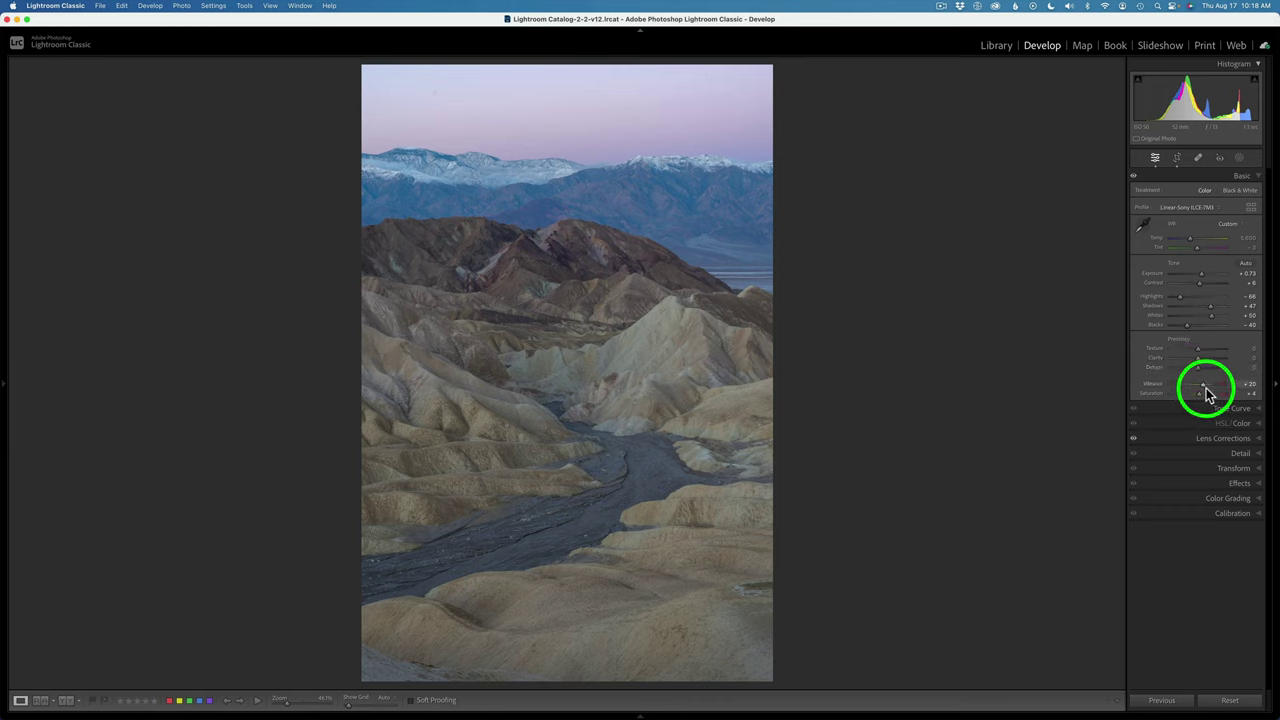
left_click(1226, 436)
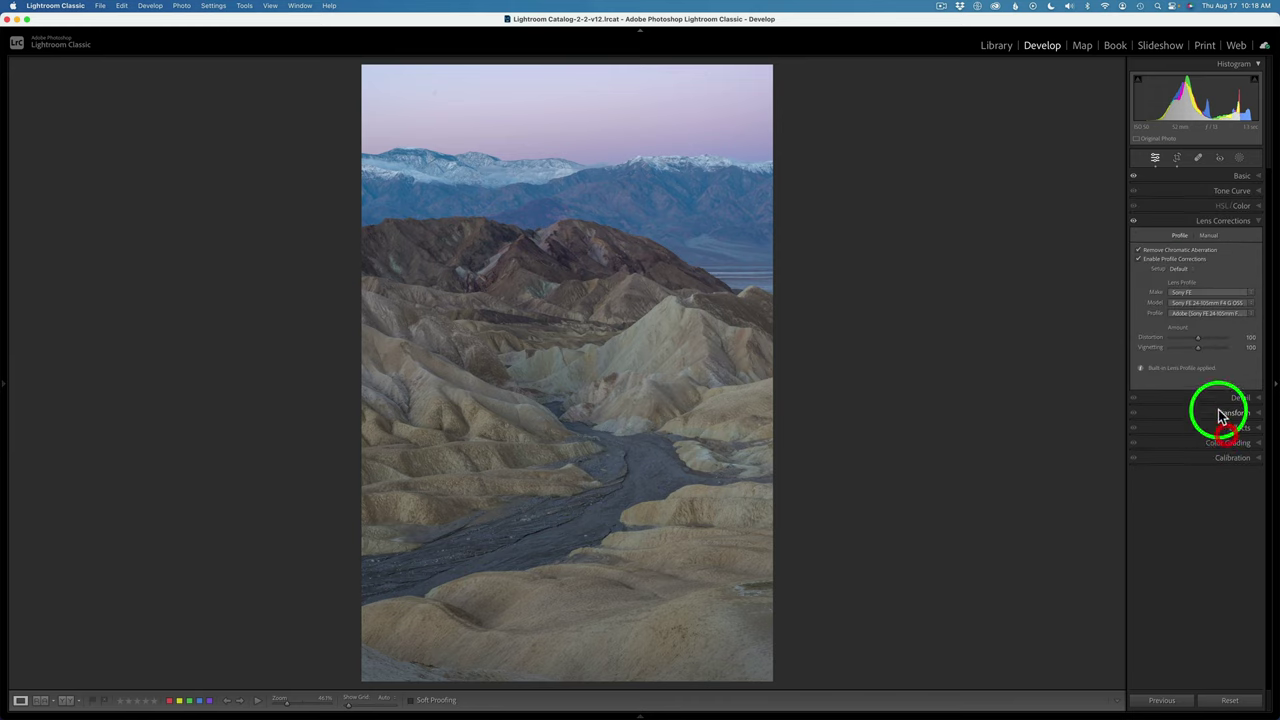
left_click(1169, 221)
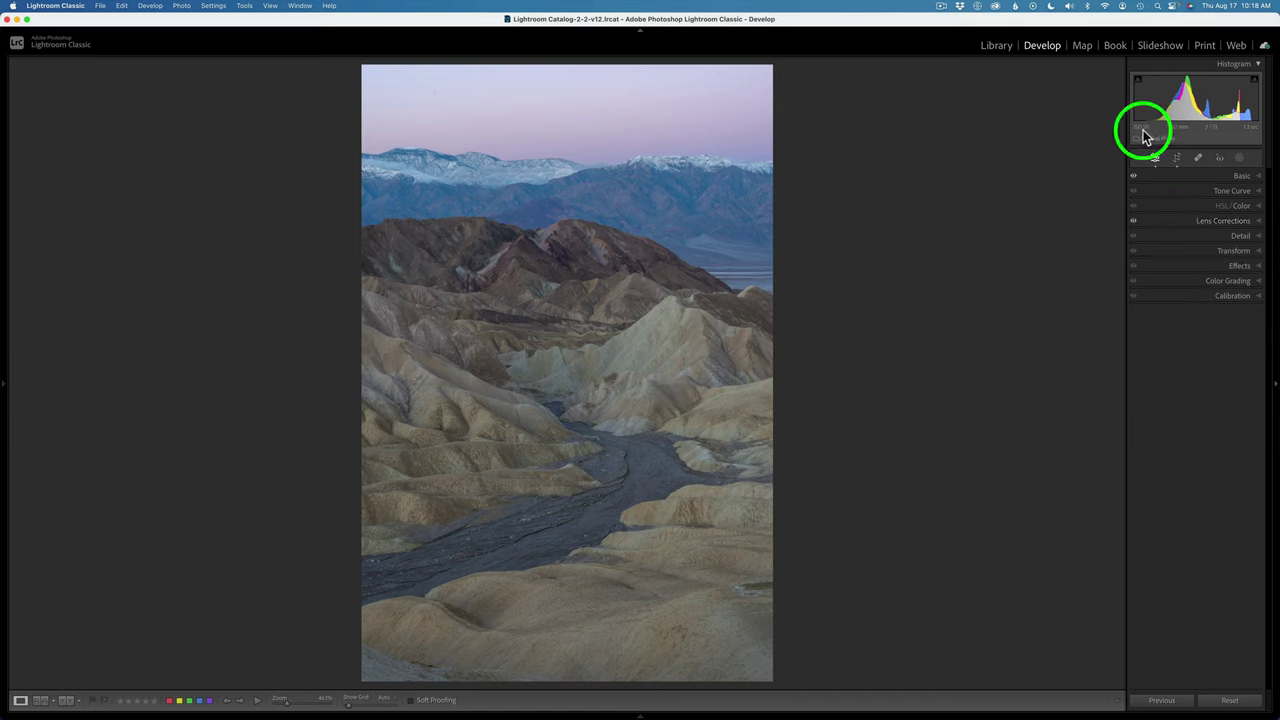
left_click(1250, 176)
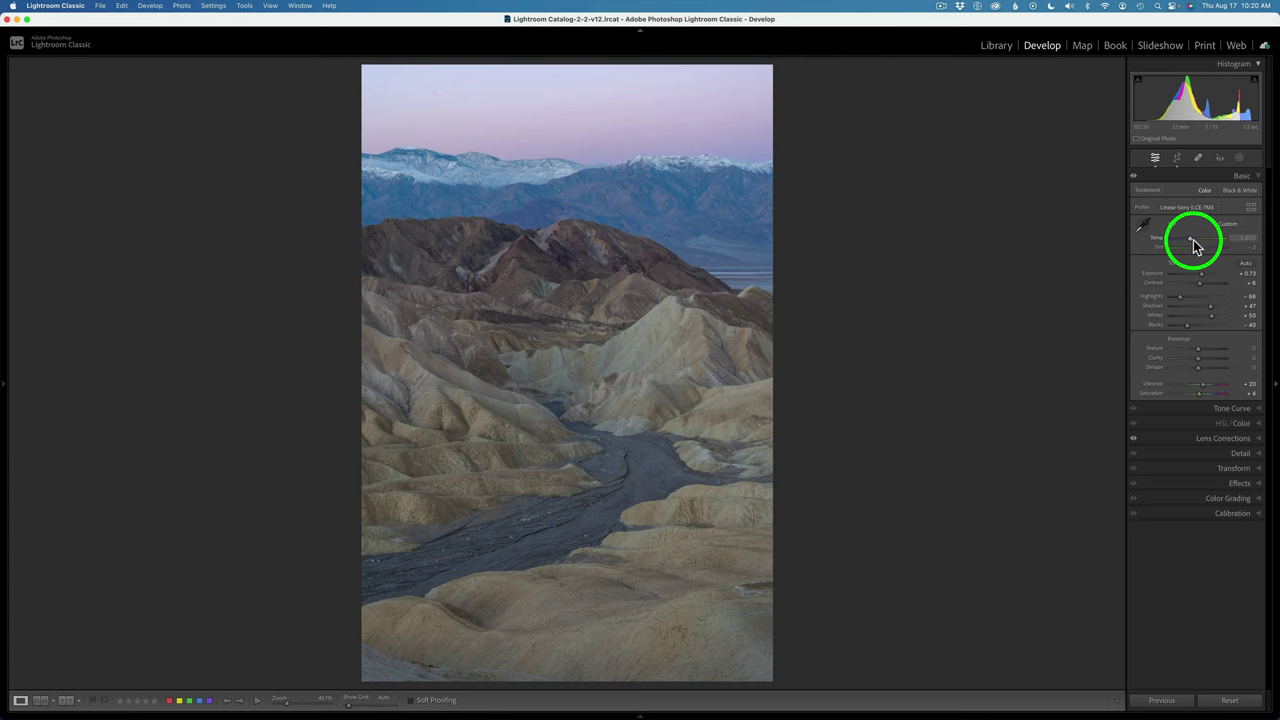
Send the photo to Adobe Photoshop 2023 for editing
right_click(622, 313)
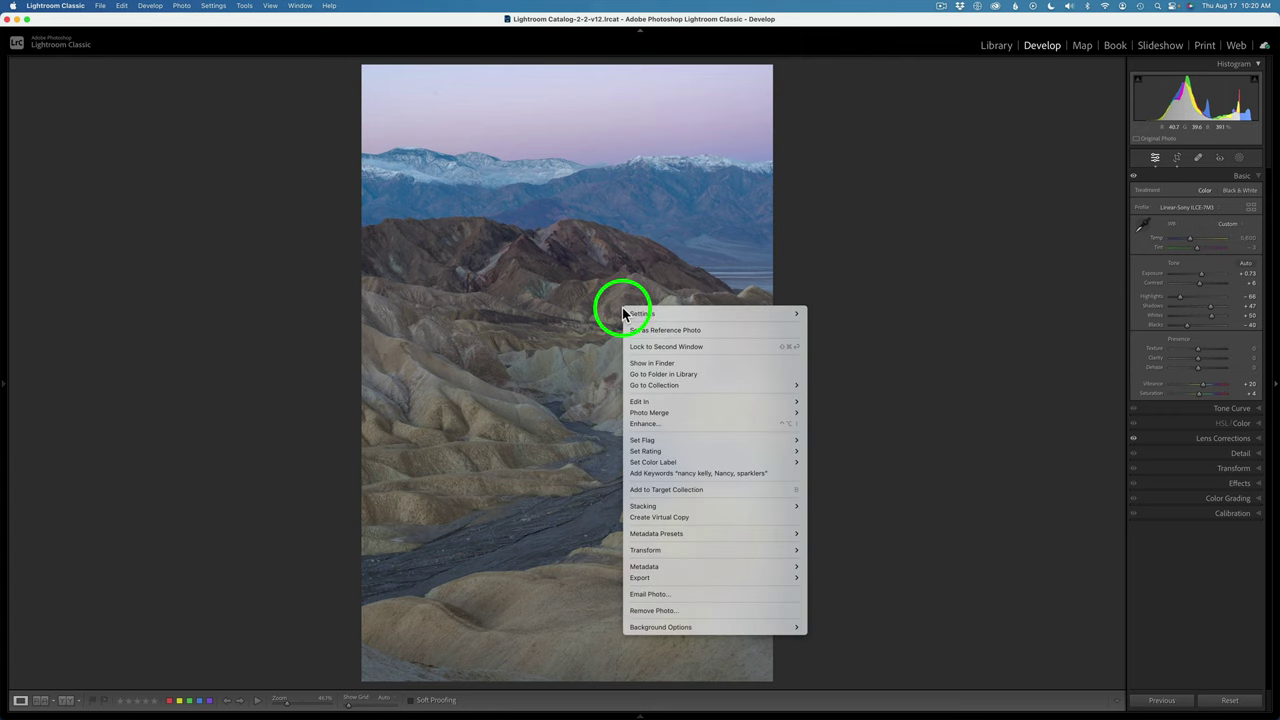
mouse_move(666, 401)
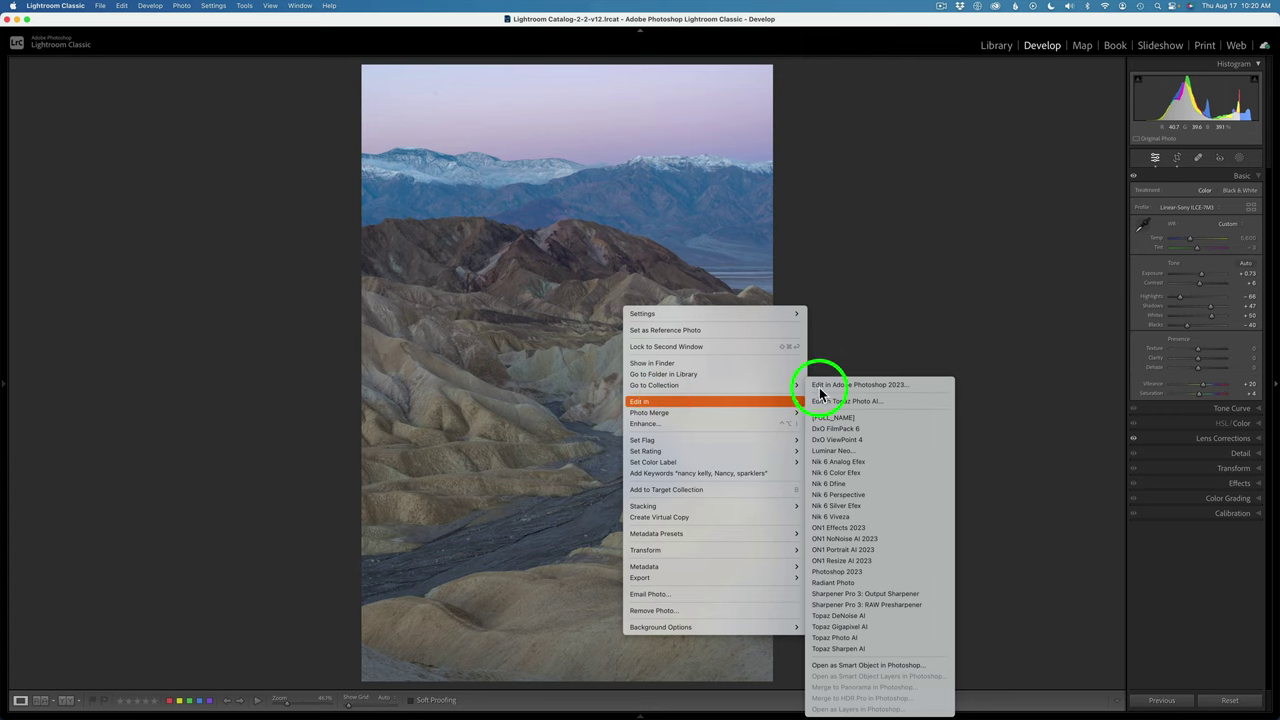
left_click(871, 321)
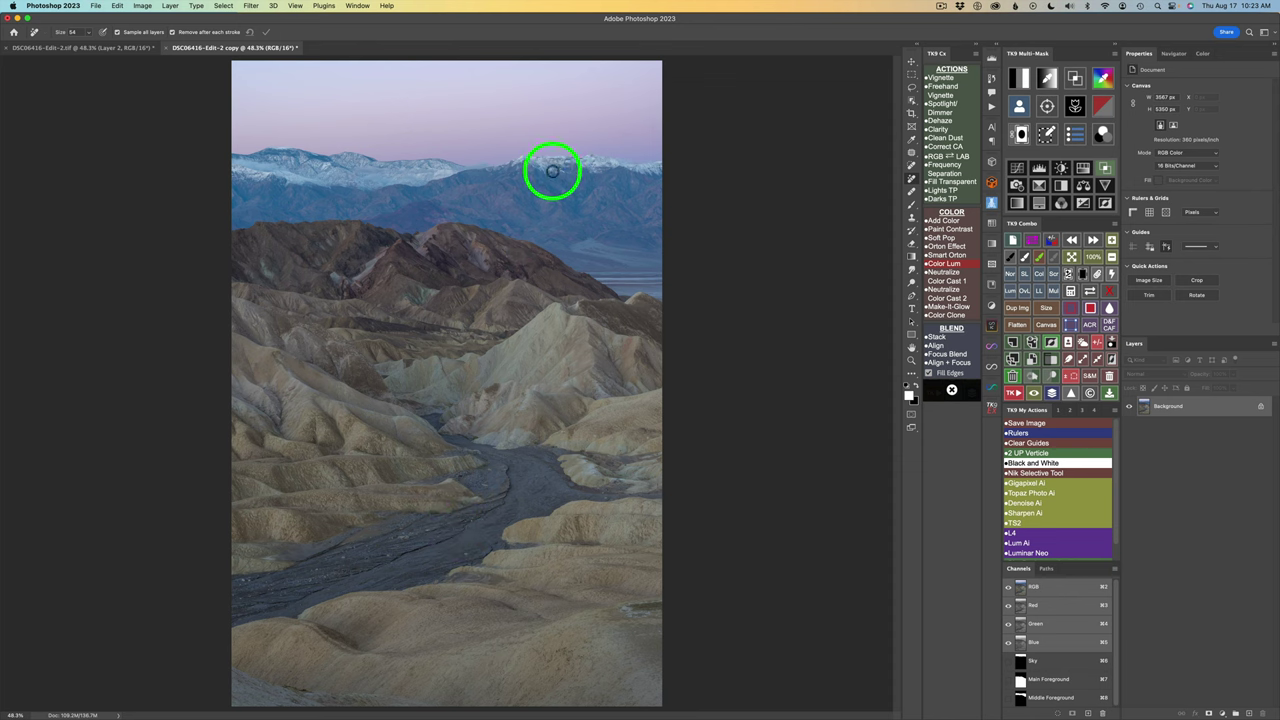
Close the TK9 Cx action list and delete the saved Sky, Main Foreground and Middle Foreground channels
key("v")
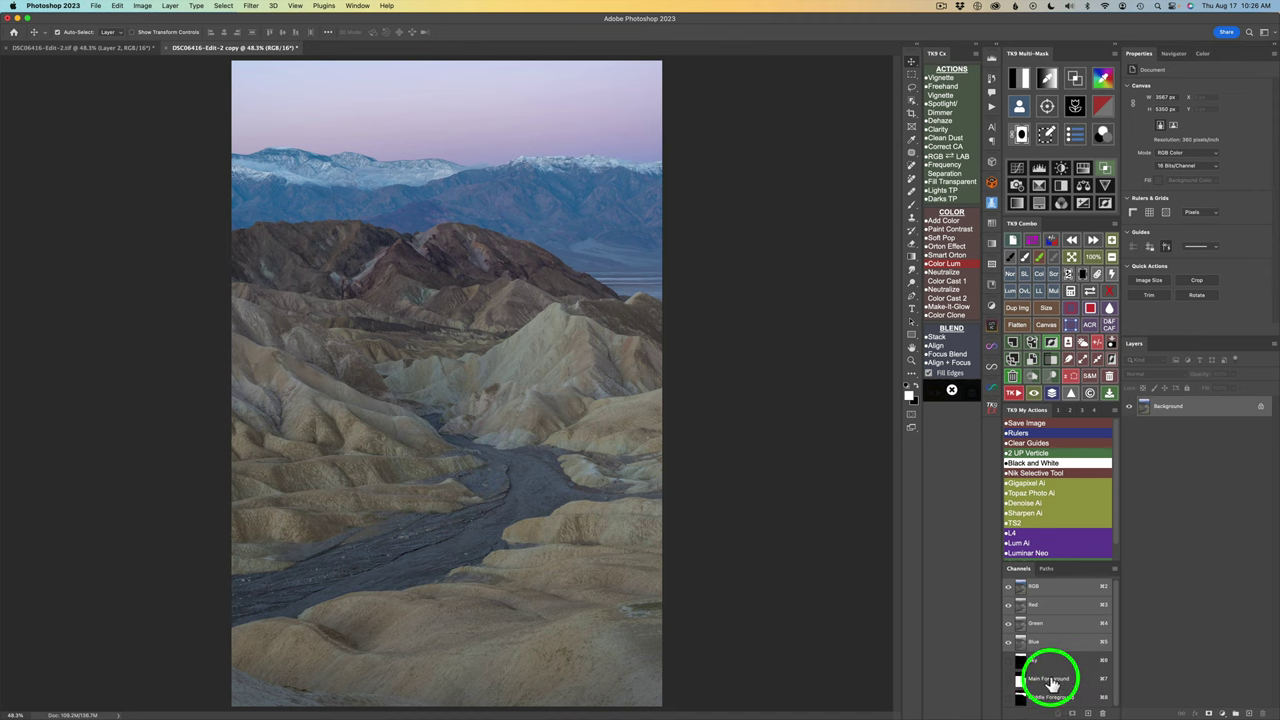
left_click(951, 389)
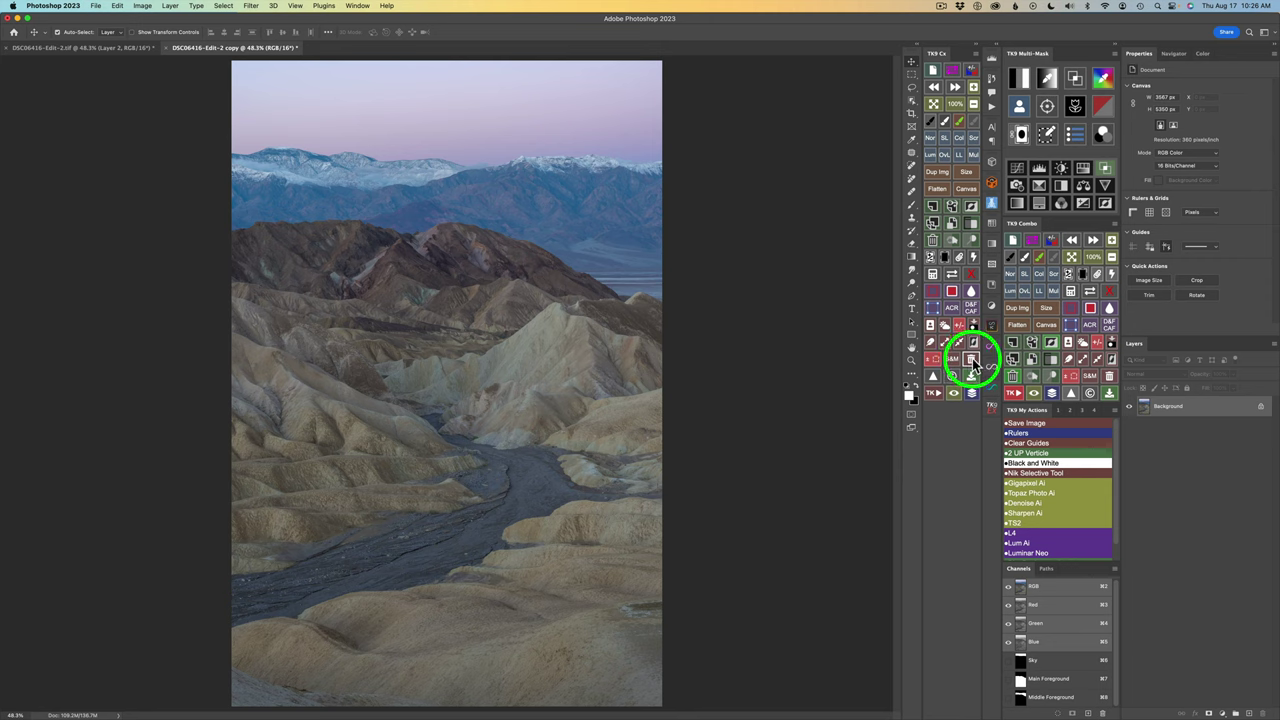
left_click(1110, 378)
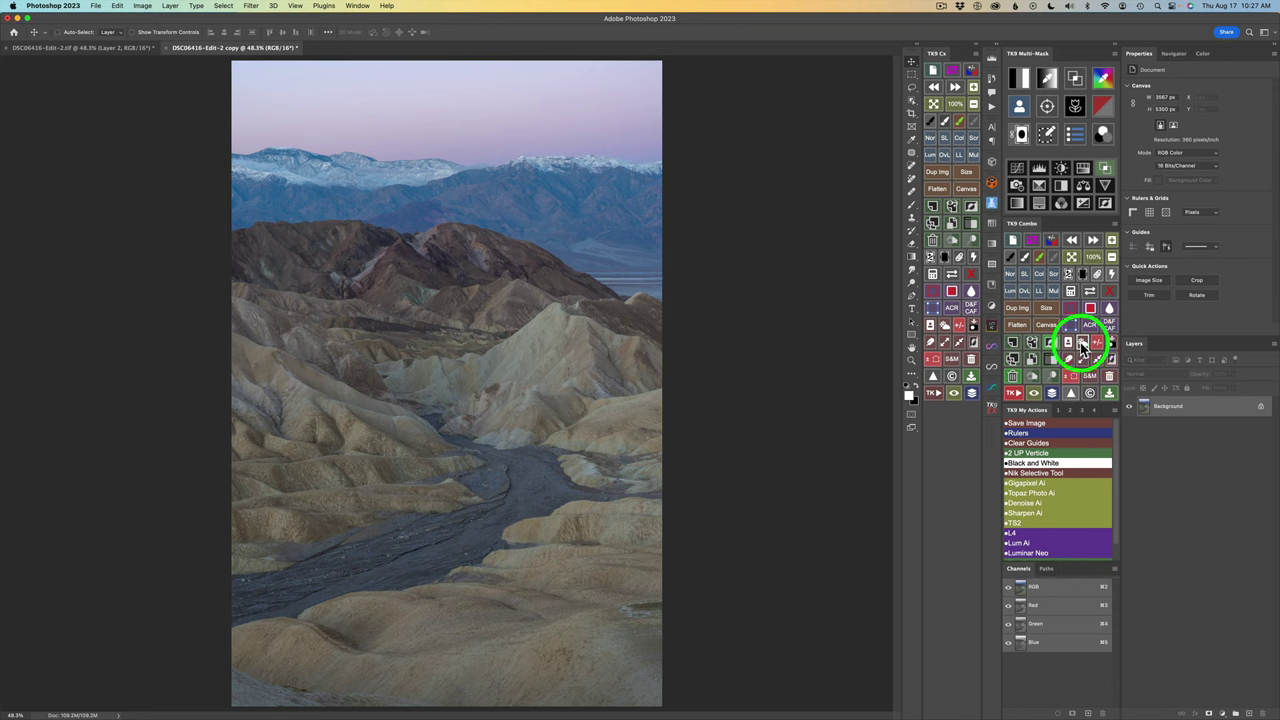
Select the sky automatically, save it as a channel named Sky and clear the selection
left_click(1082, 342)
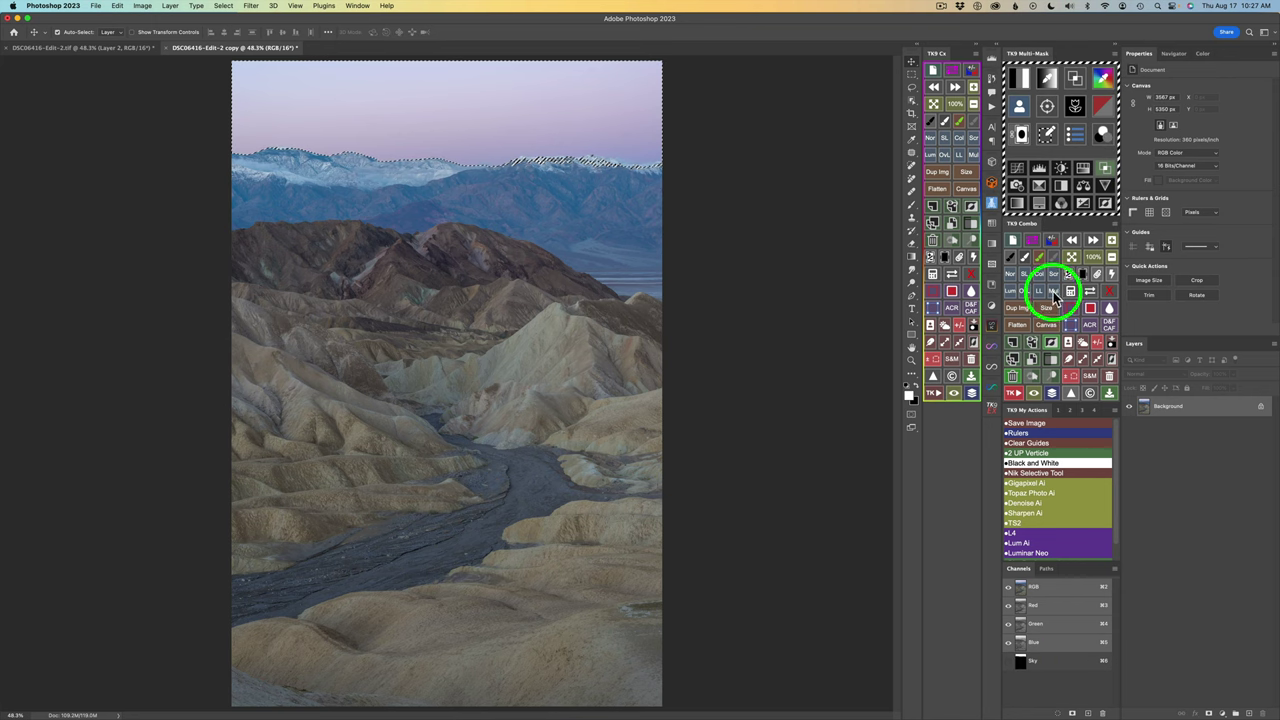
left_click(1108, 350)
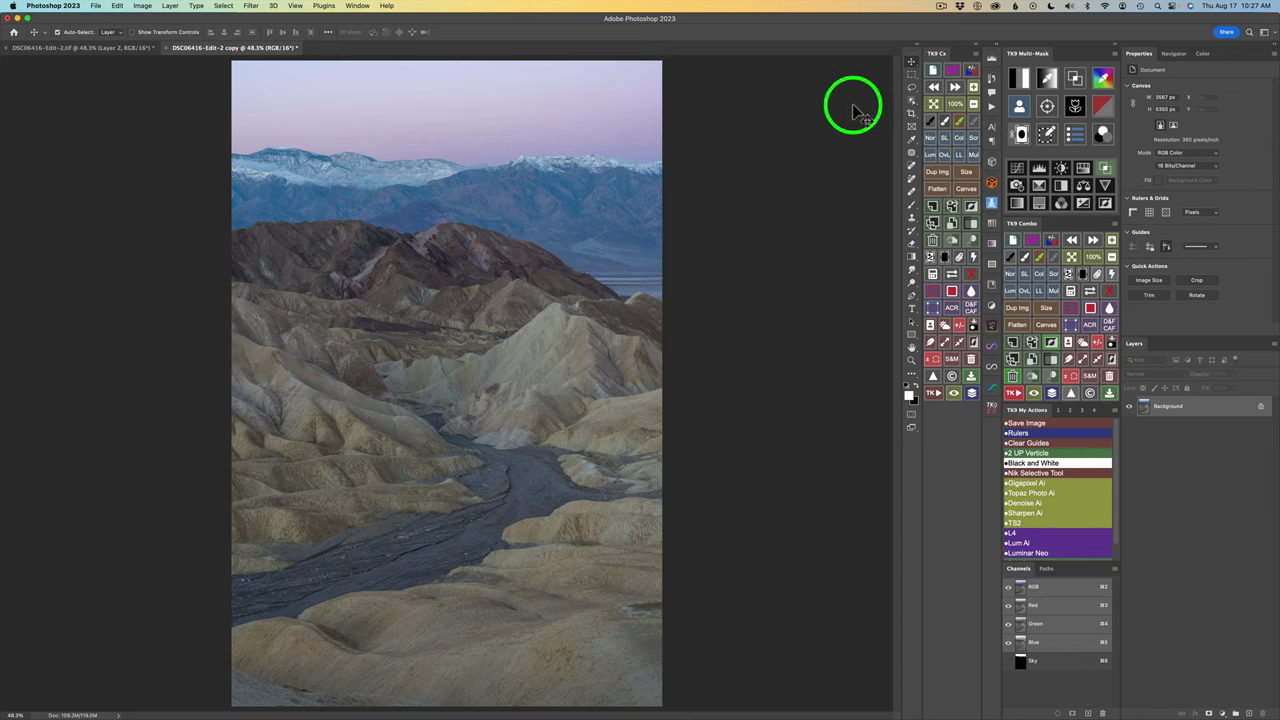
Select the hills and riverbed below the distant mountains with the Object Selection tool and save the selection as Foreground
left_click(912, 101)
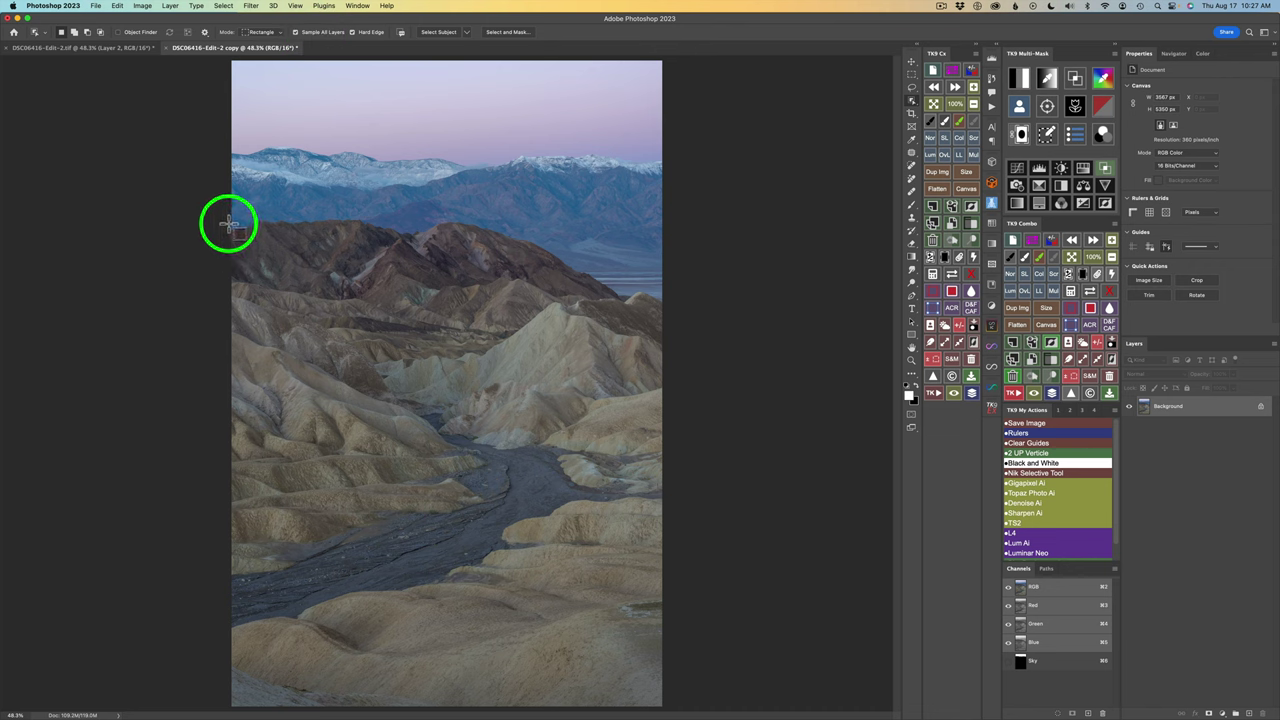
left_click_drag(230, 218, 665, 692)
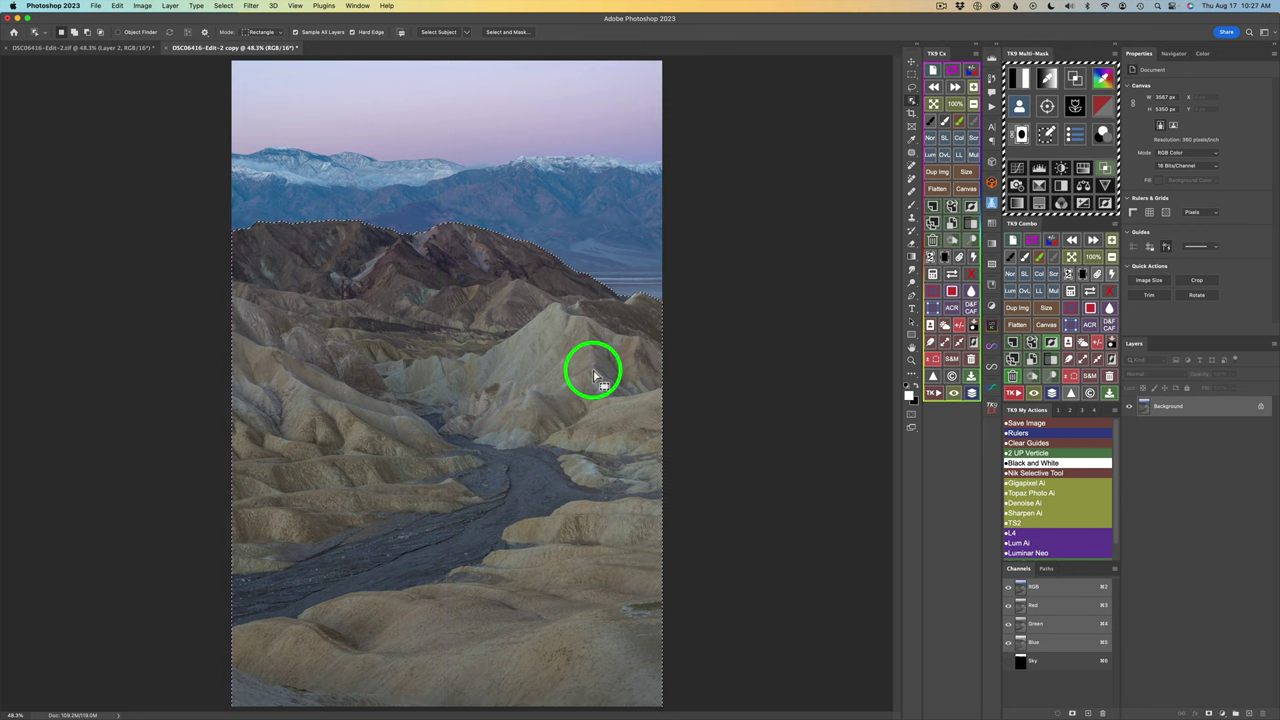
left_click(1113, 343)
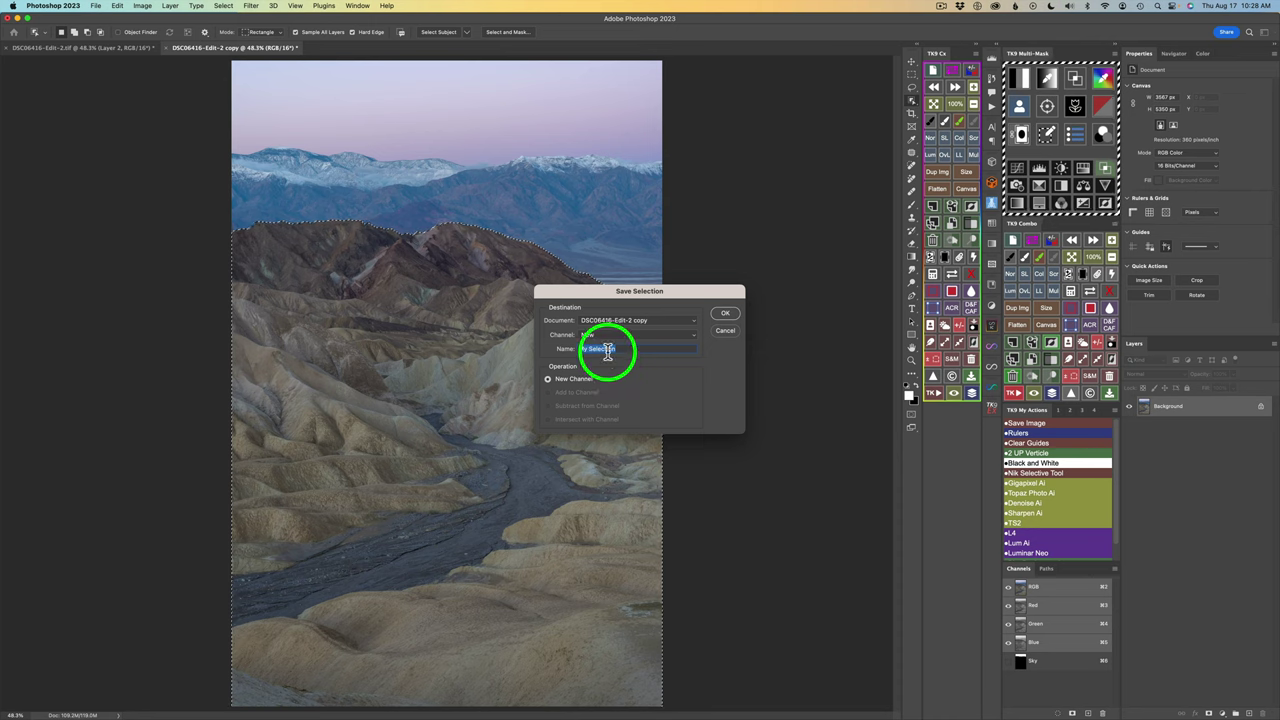
type("Foreground")
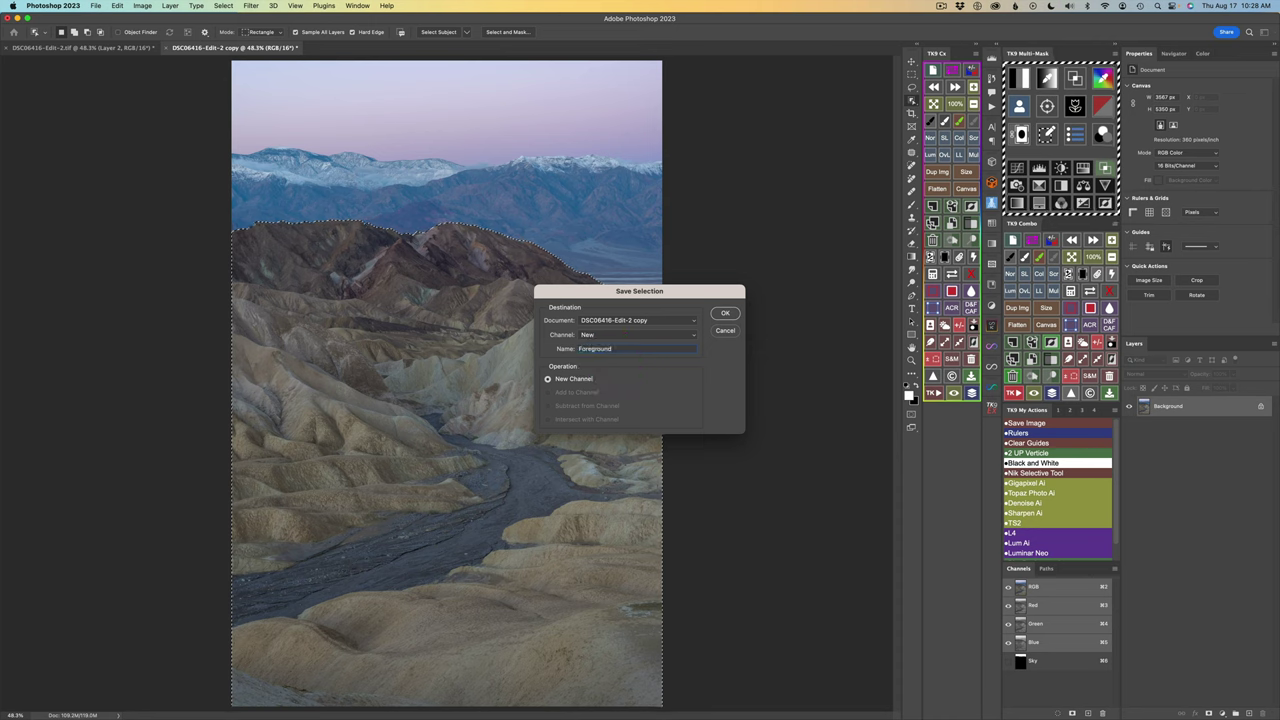
left_click(725, 313)
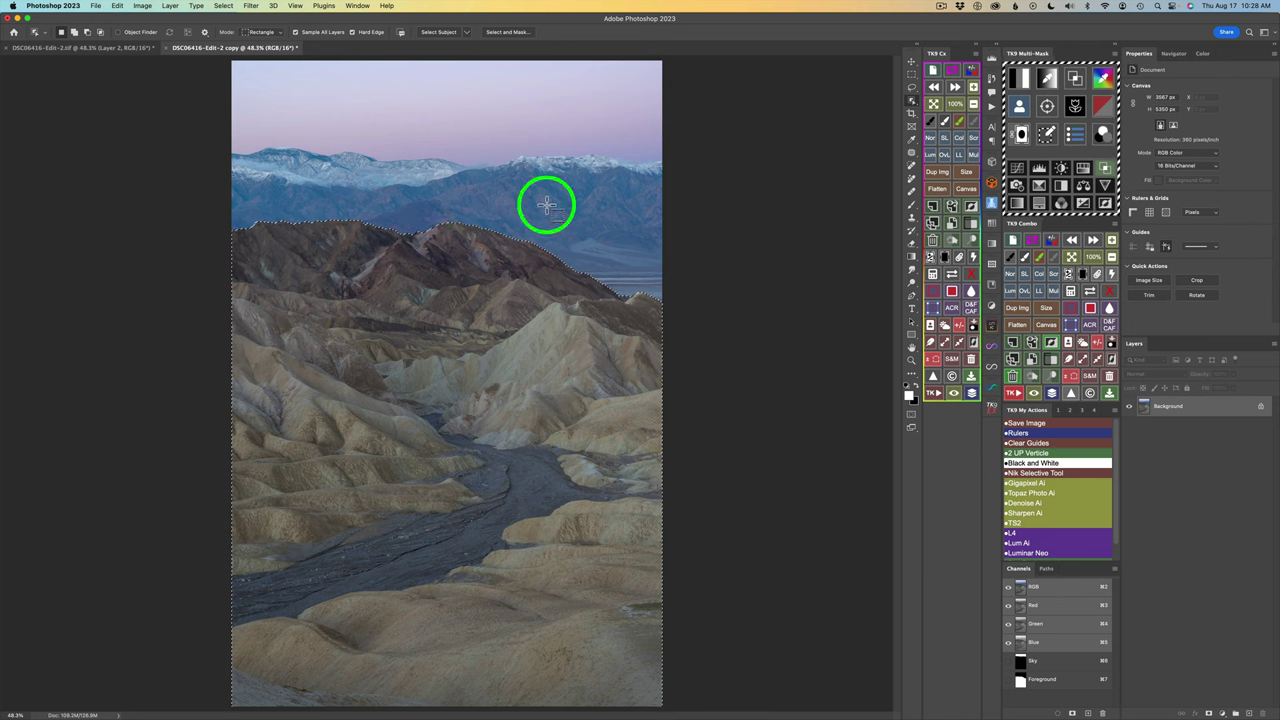
Select the distant snow-capped mountain band between sky and hills and save the selection as Middle Foreground
left_click_drag(224, 140, 300, 215)
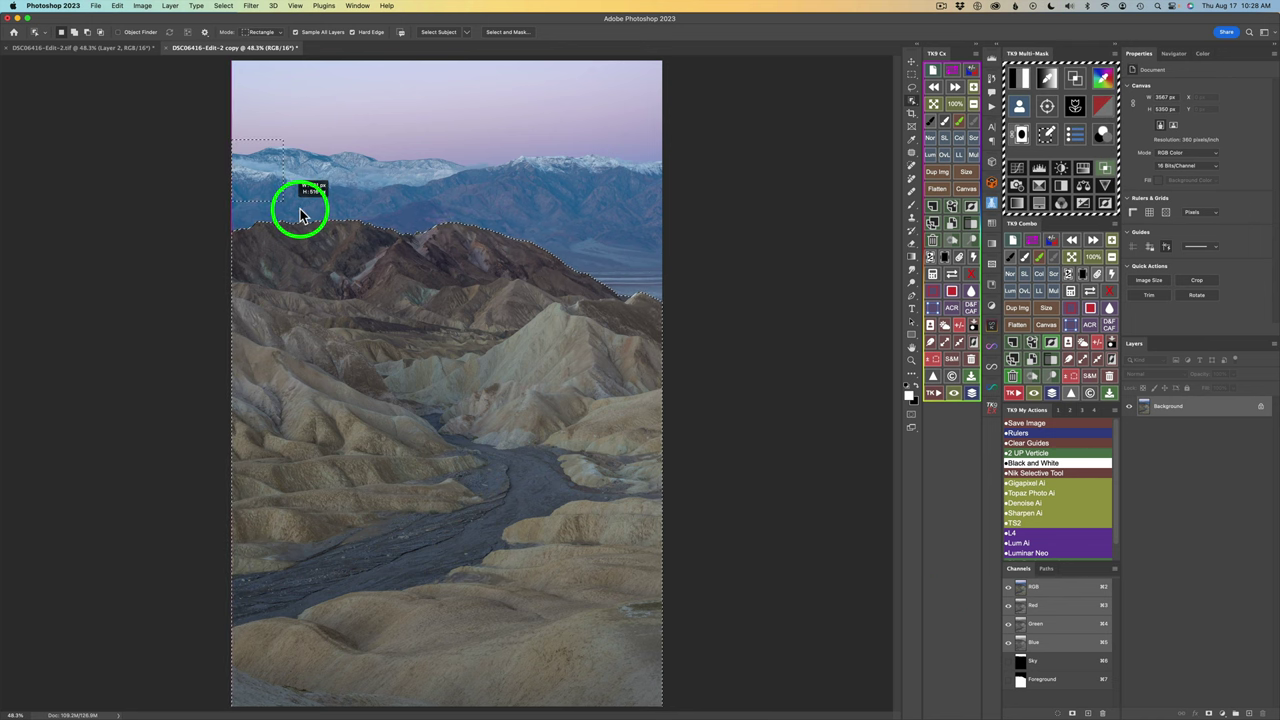
left_click_drag(549, 250, 686, 294)
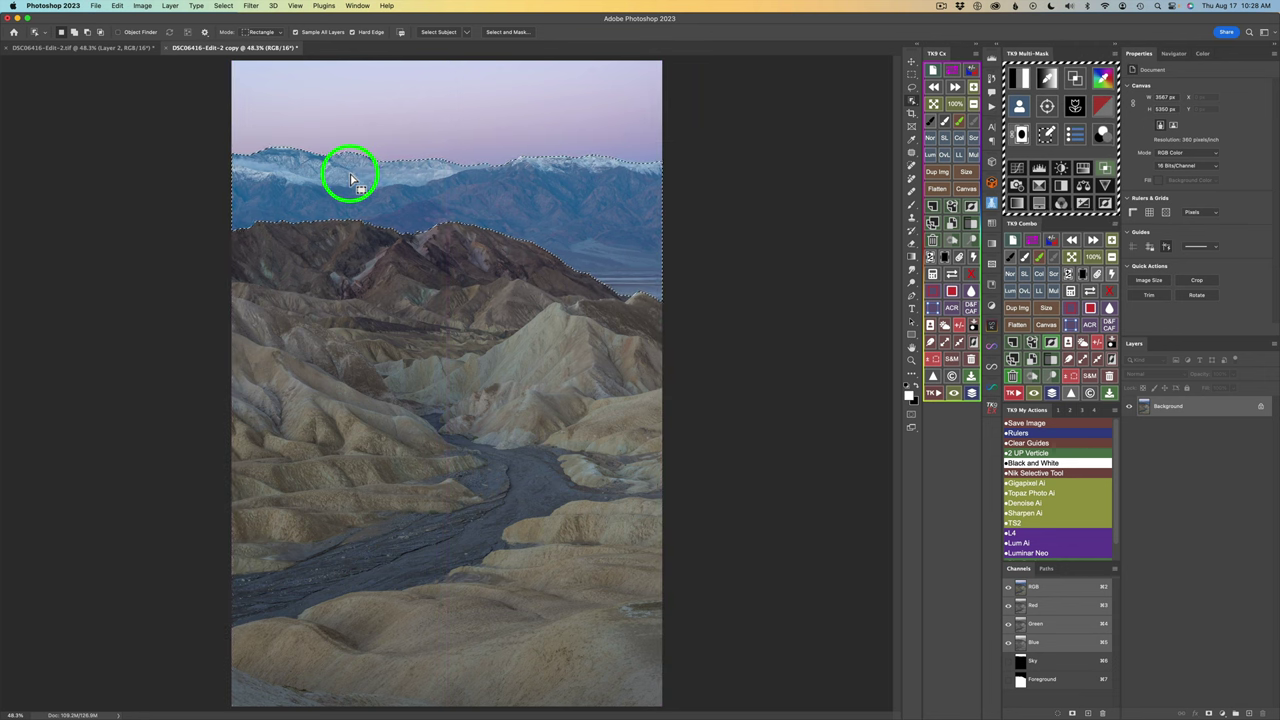
left_click(1113, 344)
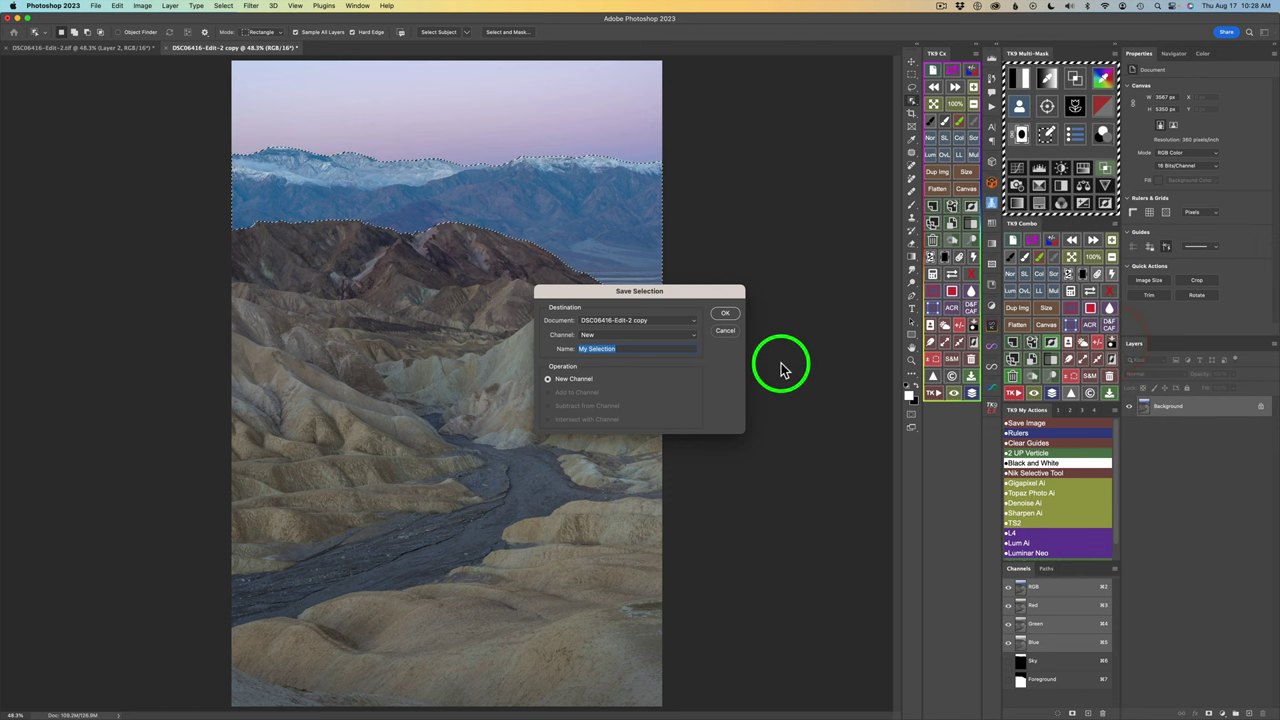
type("Middle Fore")
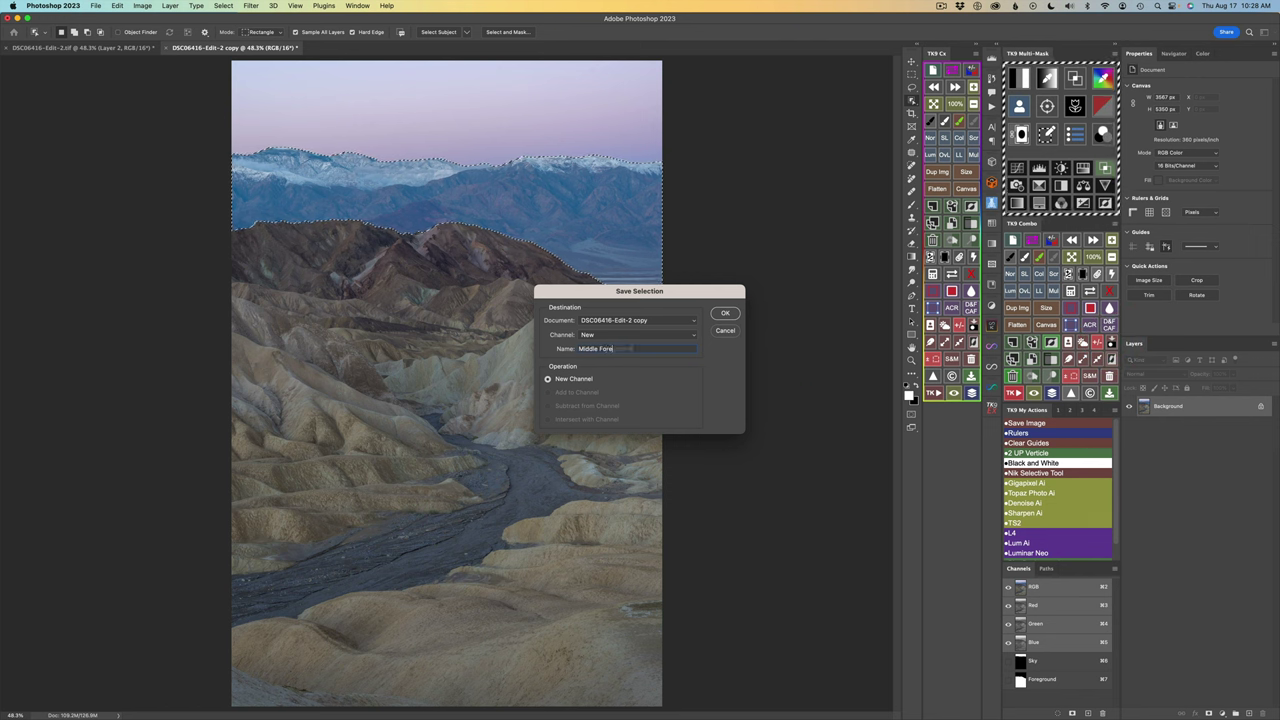
type("ground")
left_click(726, 313)
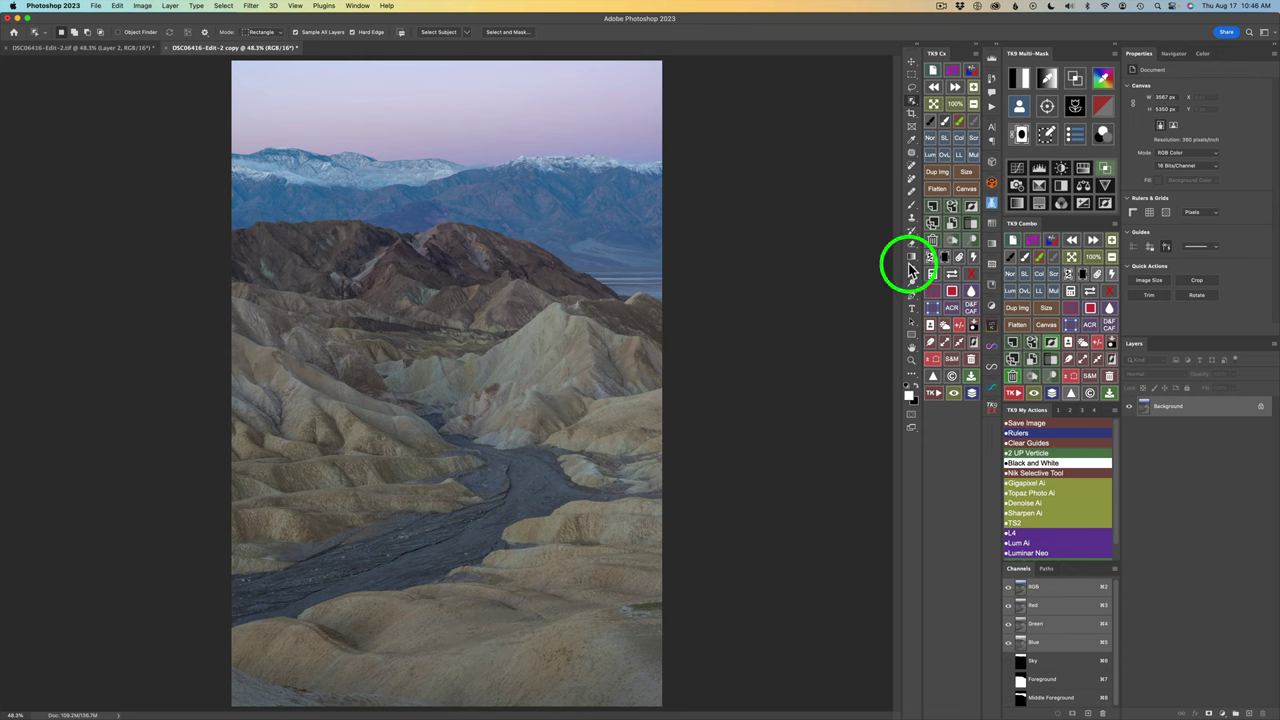
Generate a luminosity mask and apply it to a new TK color grading curves layer above the Background
left_click(1023, 80)
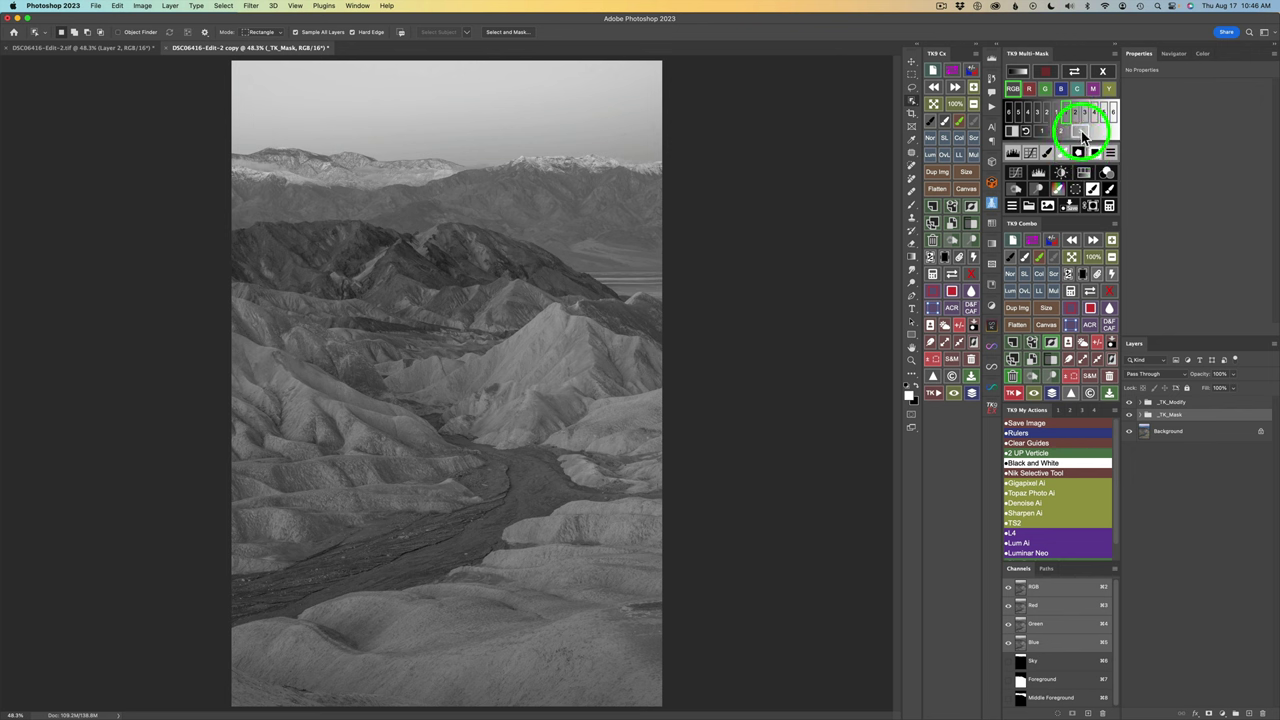
left_click(1081, 132)
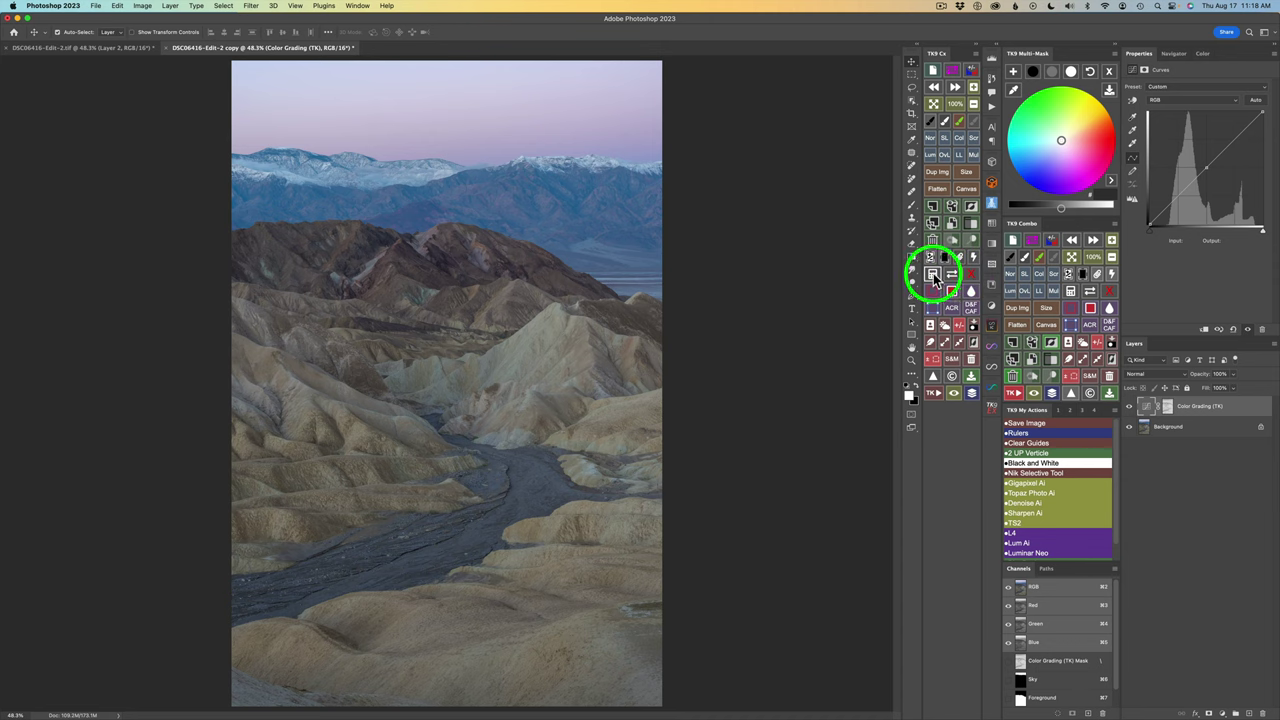
Replace the color grading layer's mask with the saved Foreground channel mask
left_click(1071, 295)
left_click(1037, 266)
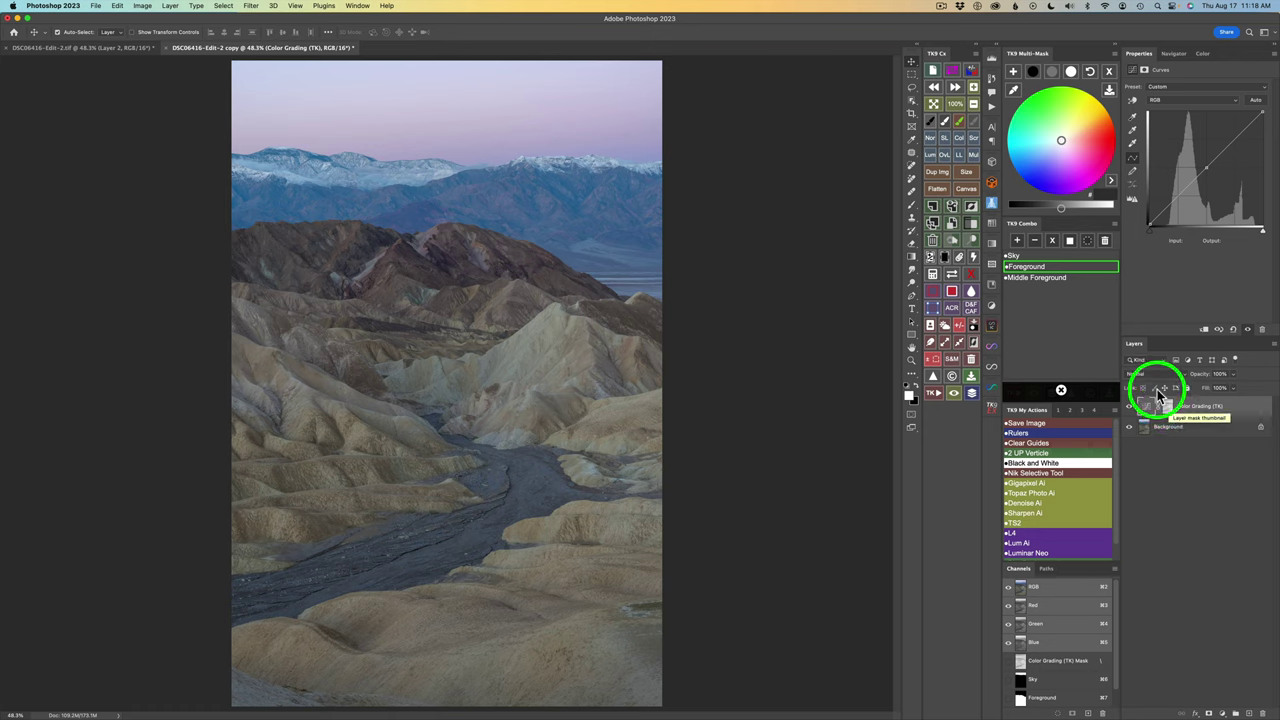
left_click(1057, 269)
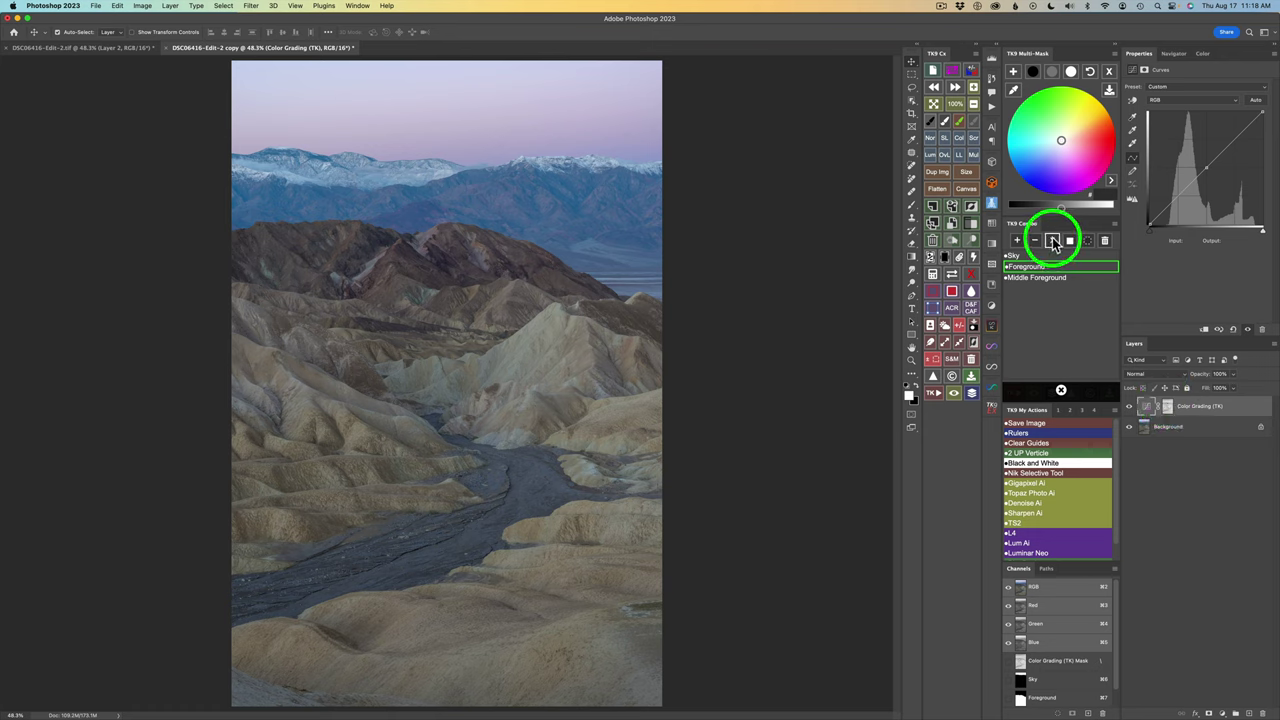
left_click(1053, 244)
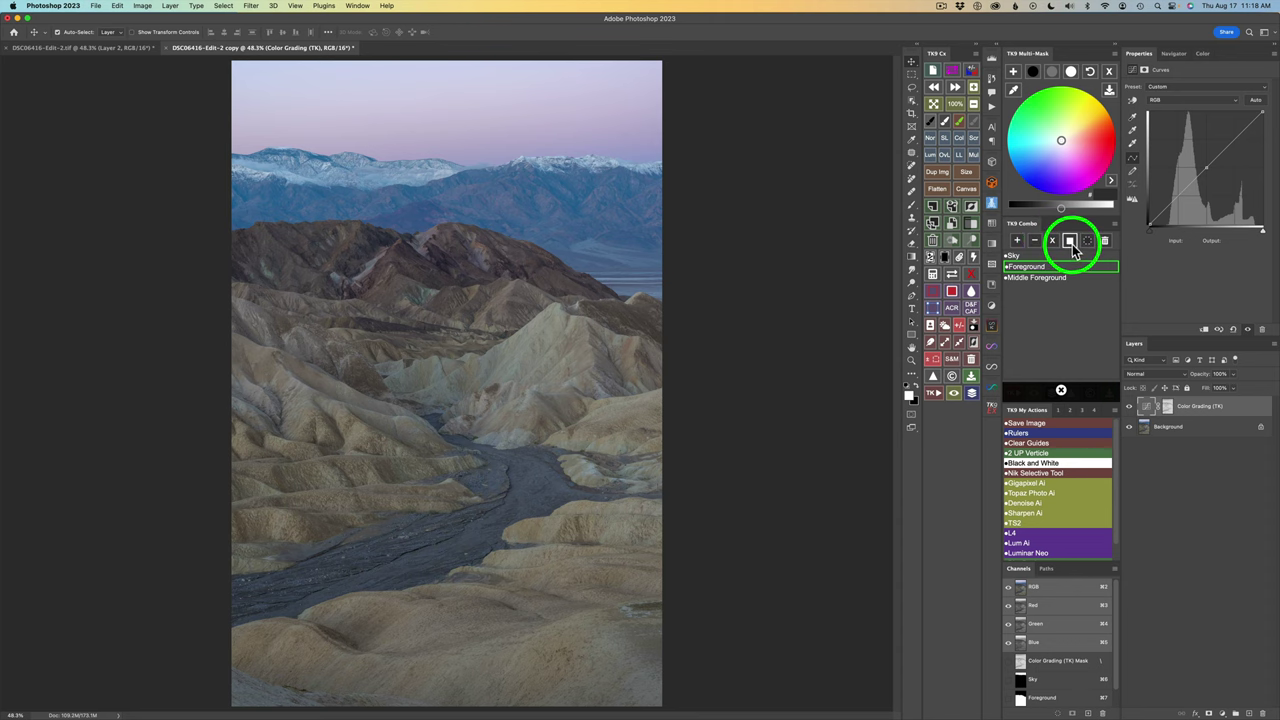
left_click(1071, 243)
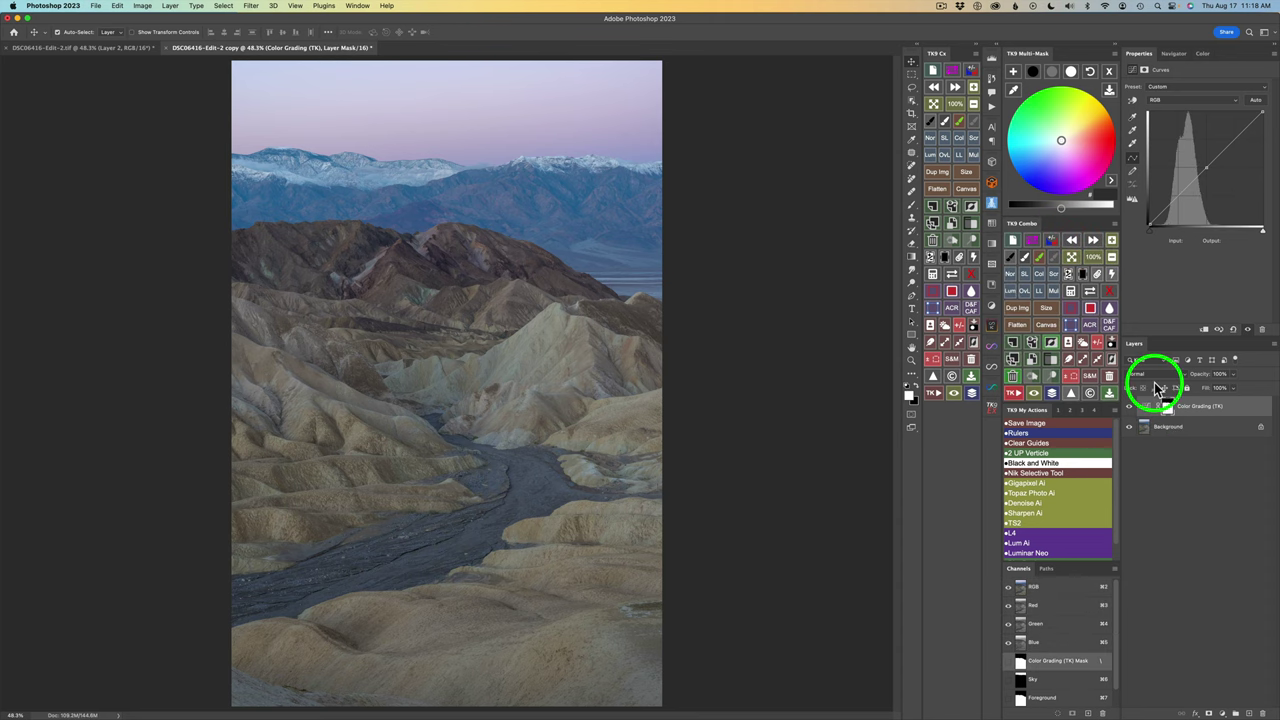
Display the color grading layer's mask on the canvas, hide it again and revert the mask replacement
left_click(1091, 291)
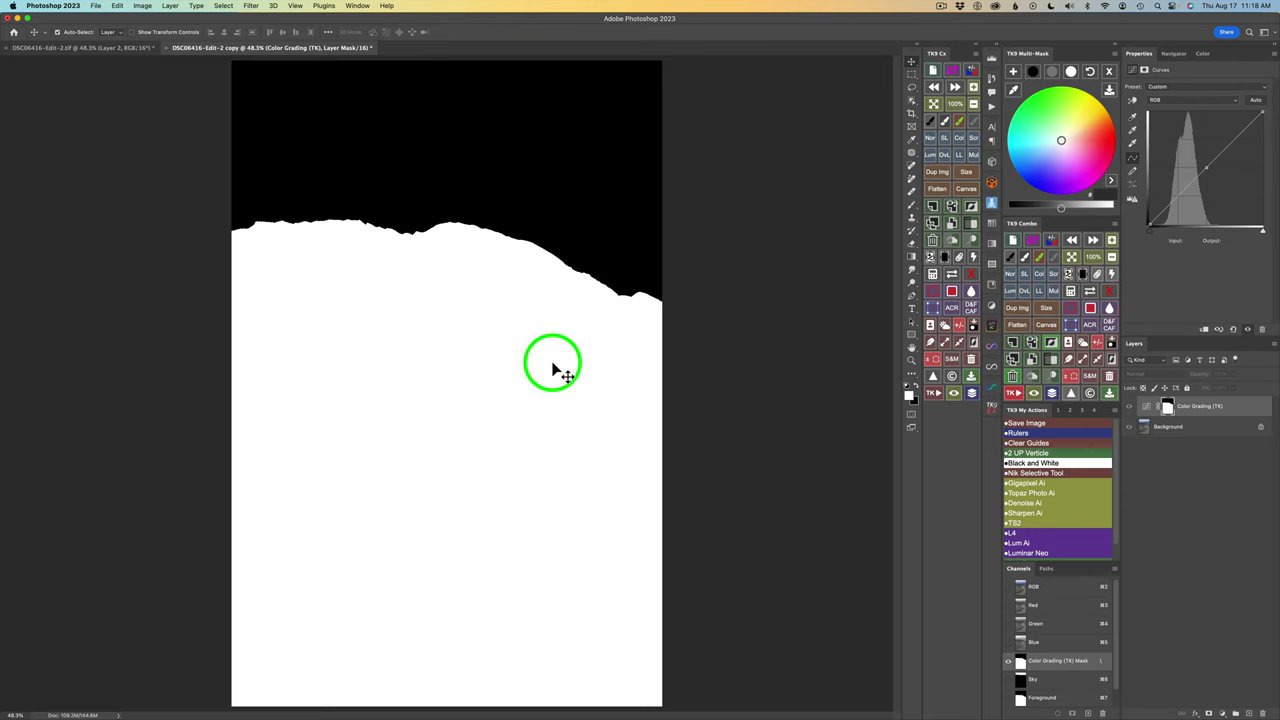
left_click(1091, 291)
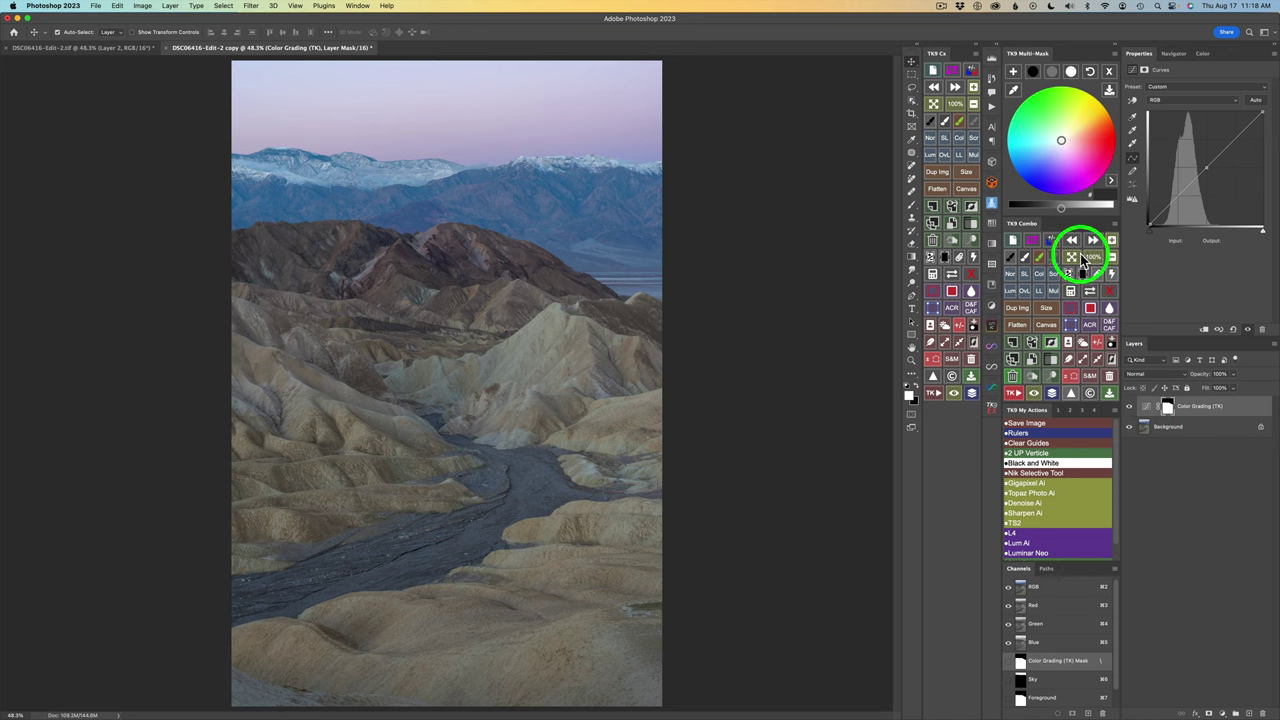
left_click(1168, 407)
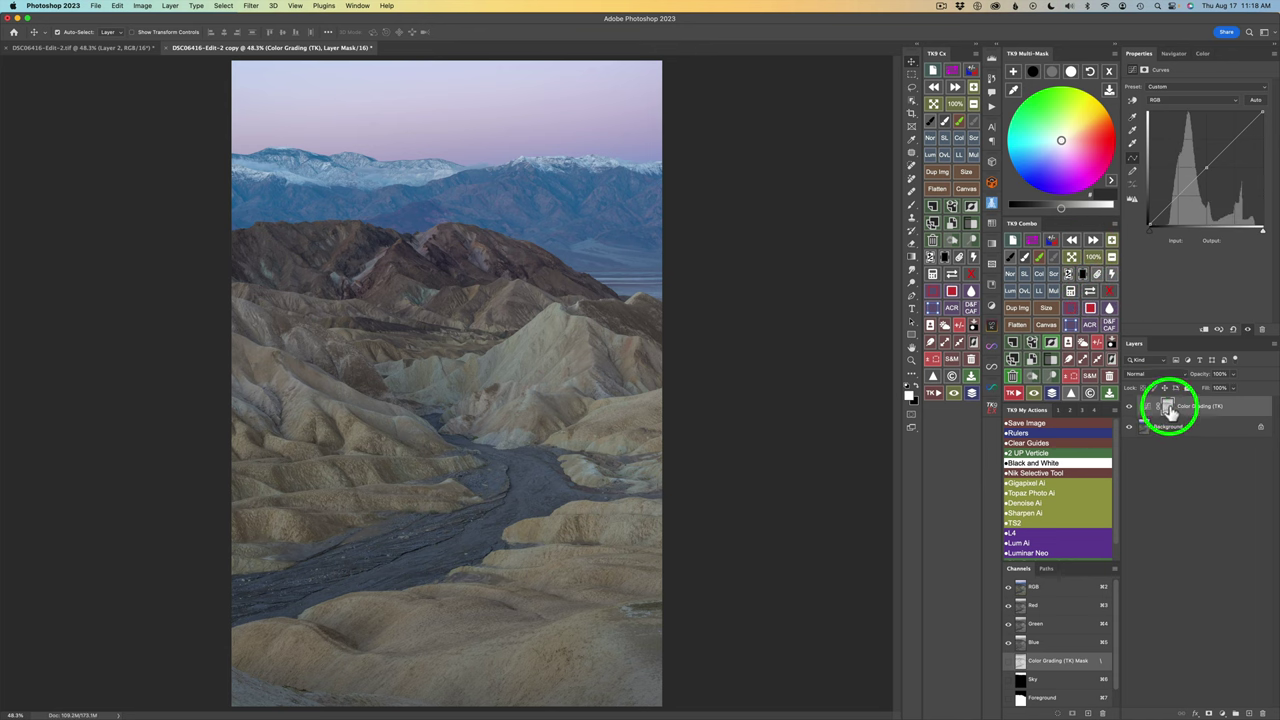
Intersect the color grading layer's luminosity mask with the saved Foreground channel mask and check the combined mask on the canvas
left_click(1071, 293)
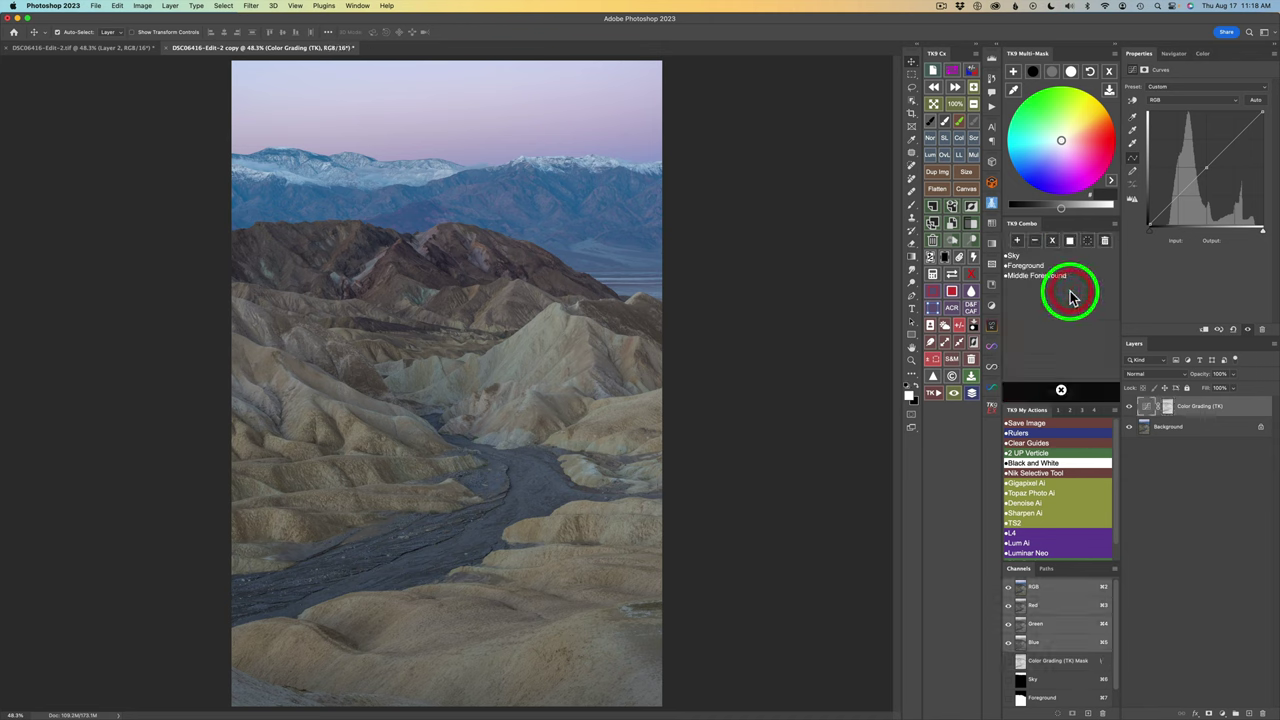
left_click(1053, 242)
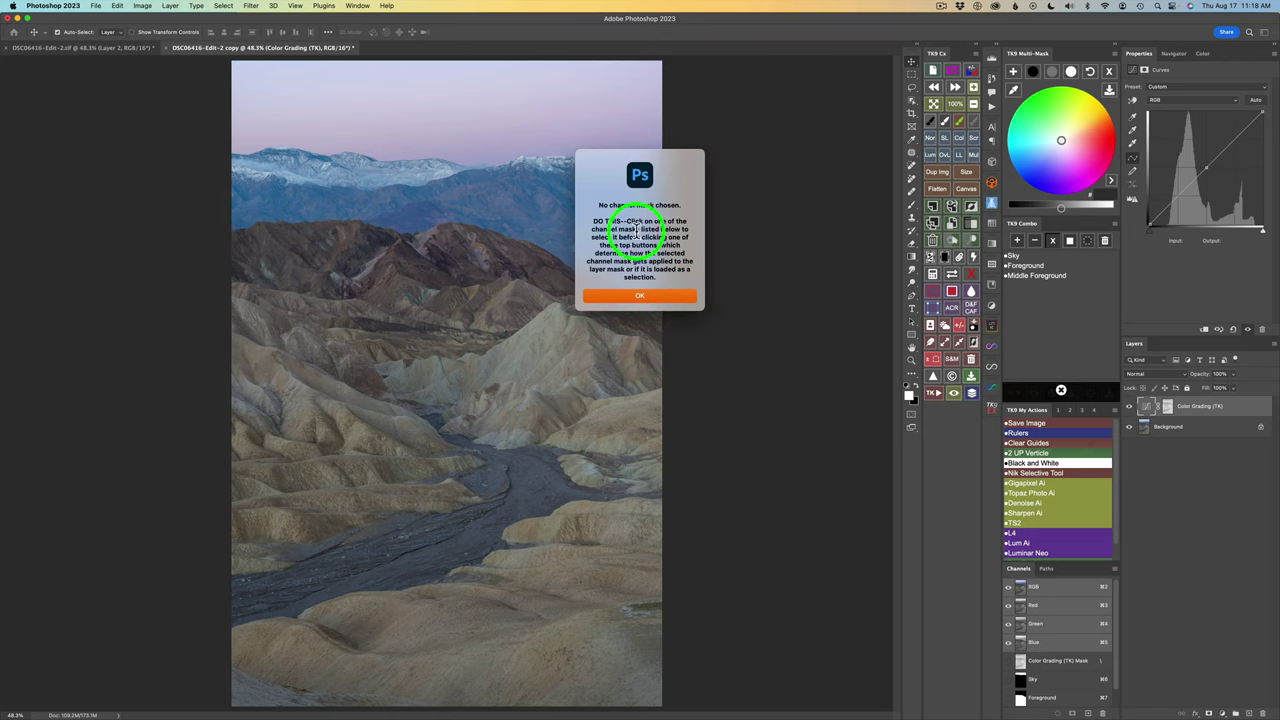
left_click(656, 296)
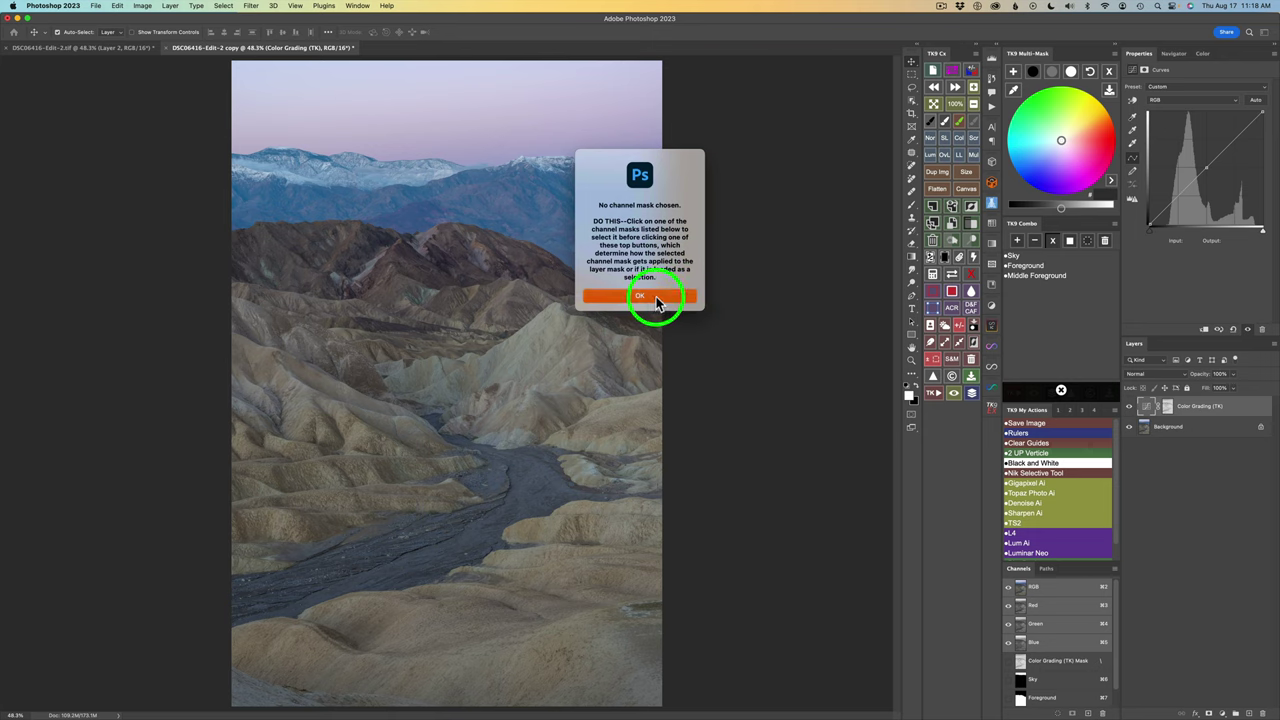
left_click(1030, 274)
left_click(1030, 266)
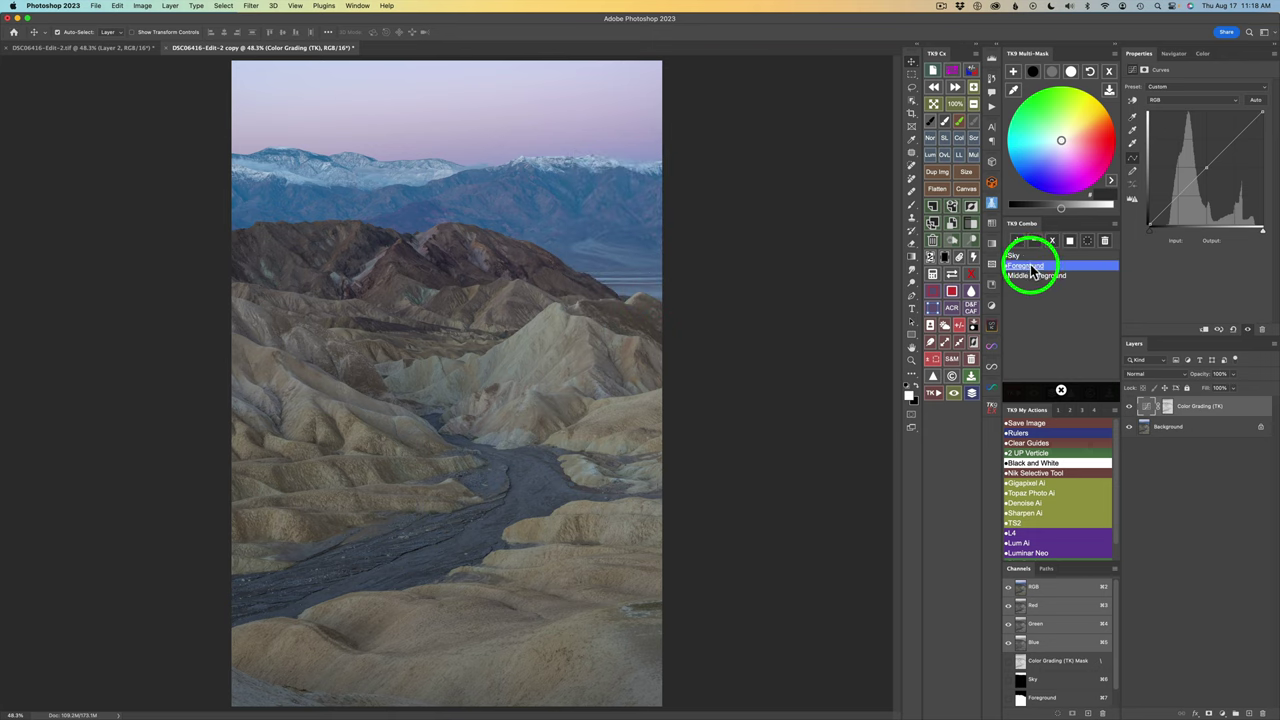
double_click(1032, 268)
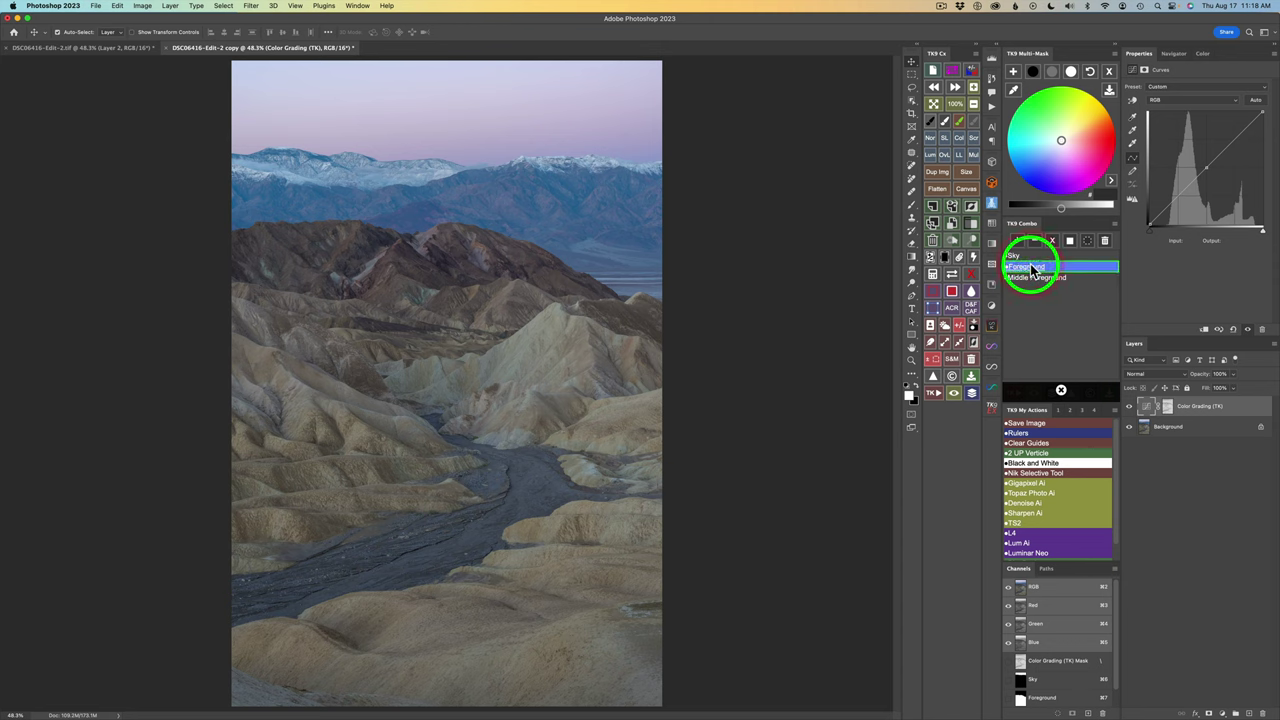
key("Return")
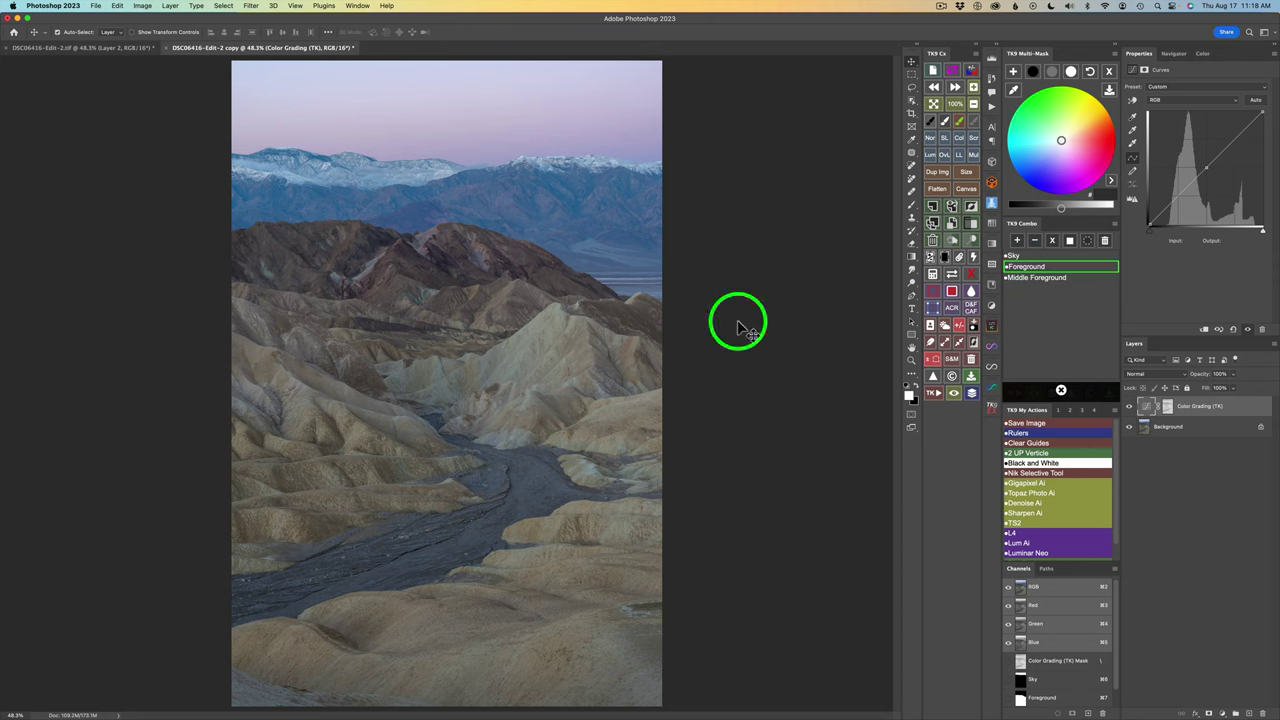
left_click(1053, 241)
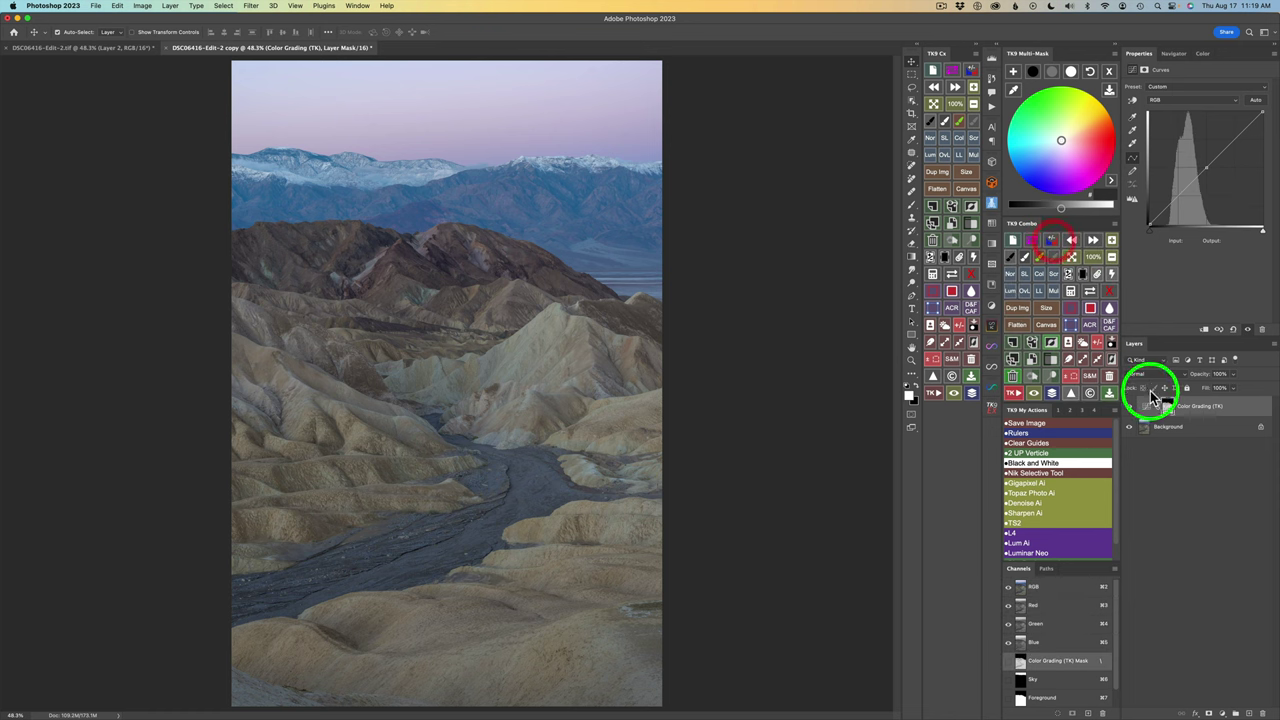
left_click(1090, 290)
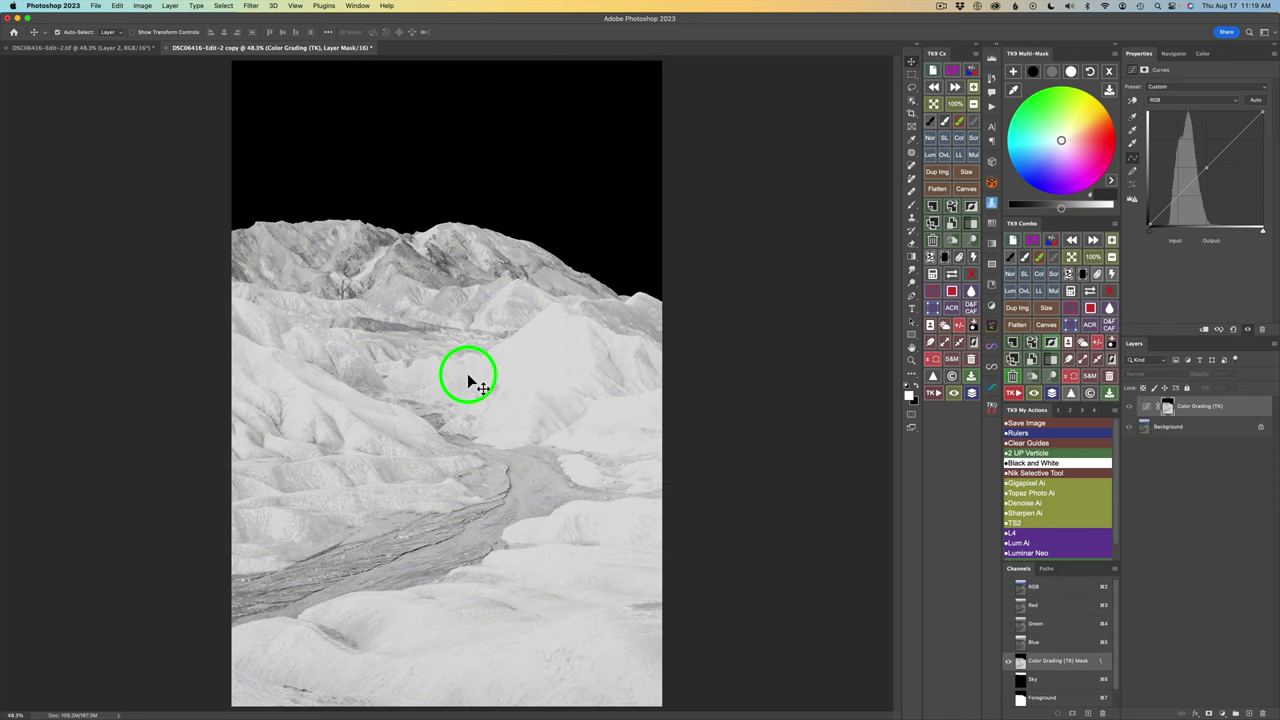
left_click(1091, 292)
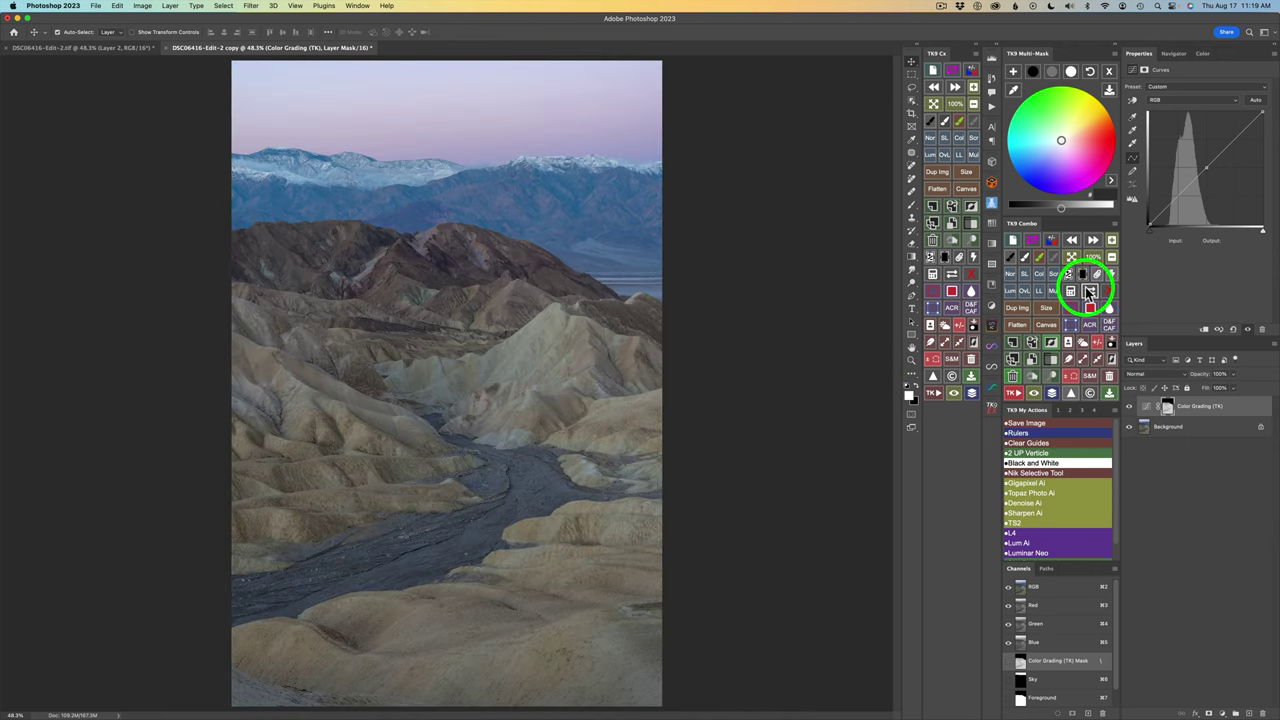
Darken the foreground's shadows and grade its midtones to hue 32, saturation 24 and brightness 25
left_click(1037, 78)
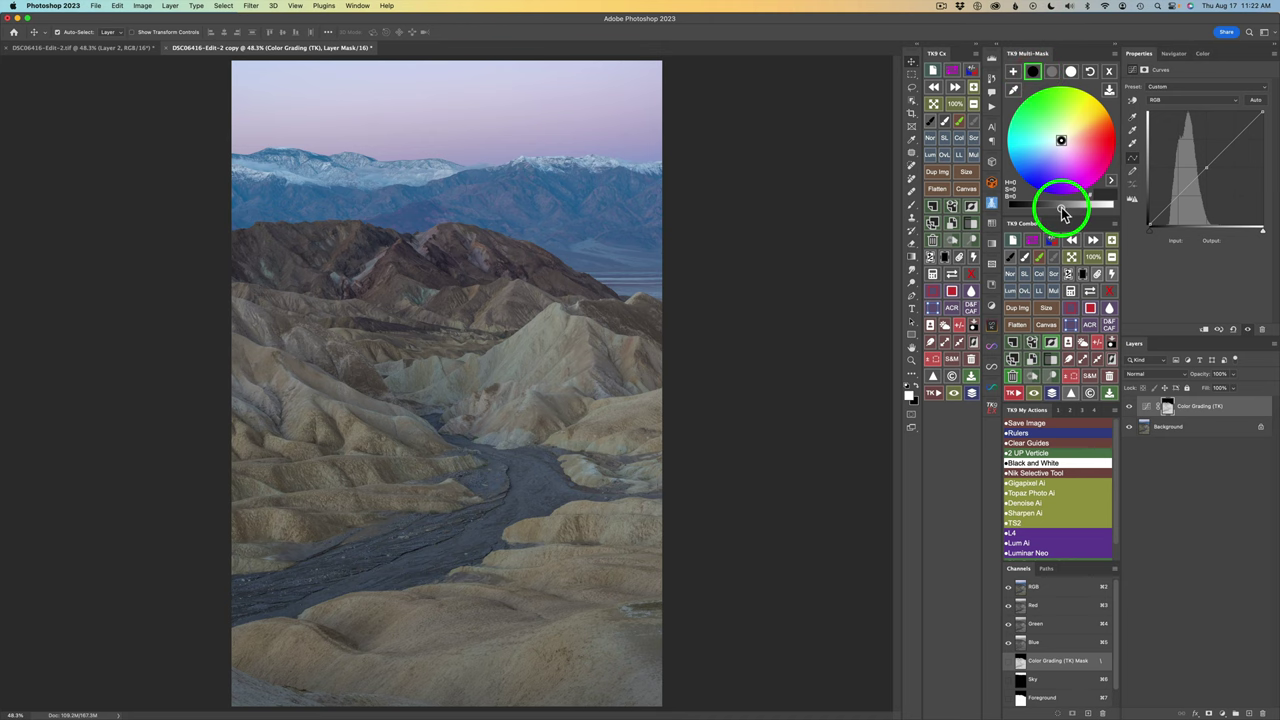
left_click_drag(1063, 212, 1042, 212)
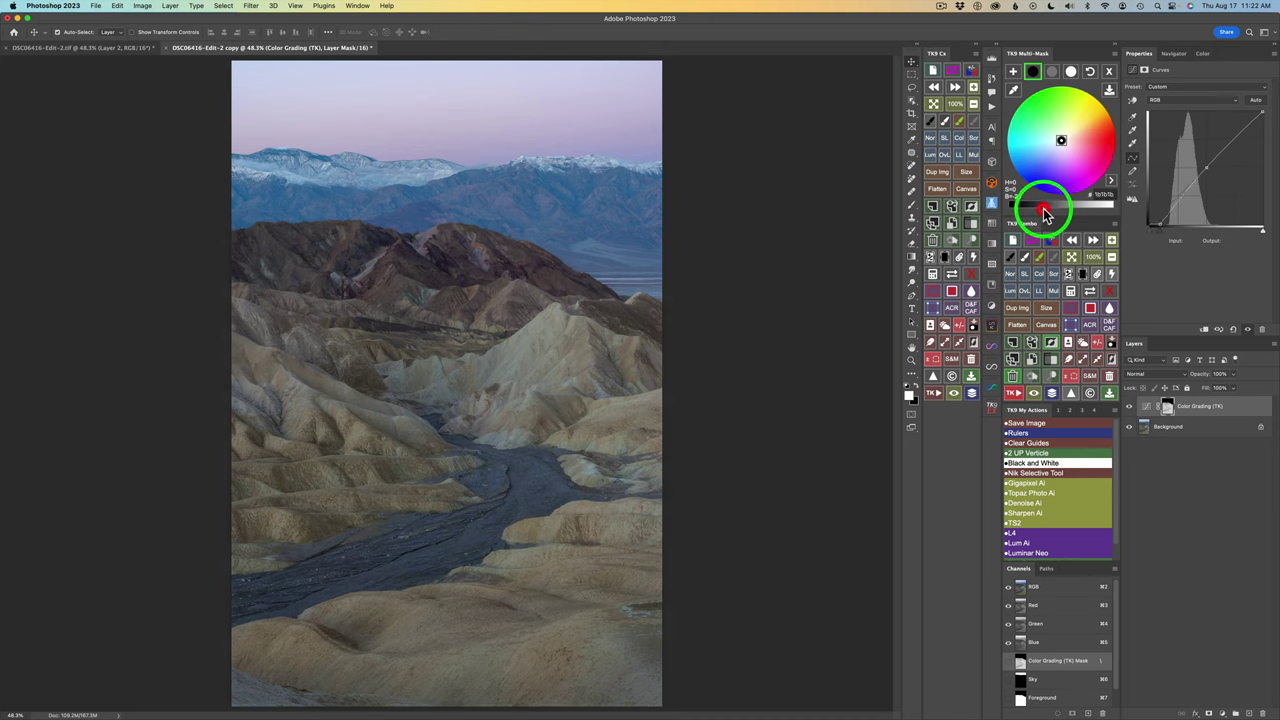
left_click(1053, 71)
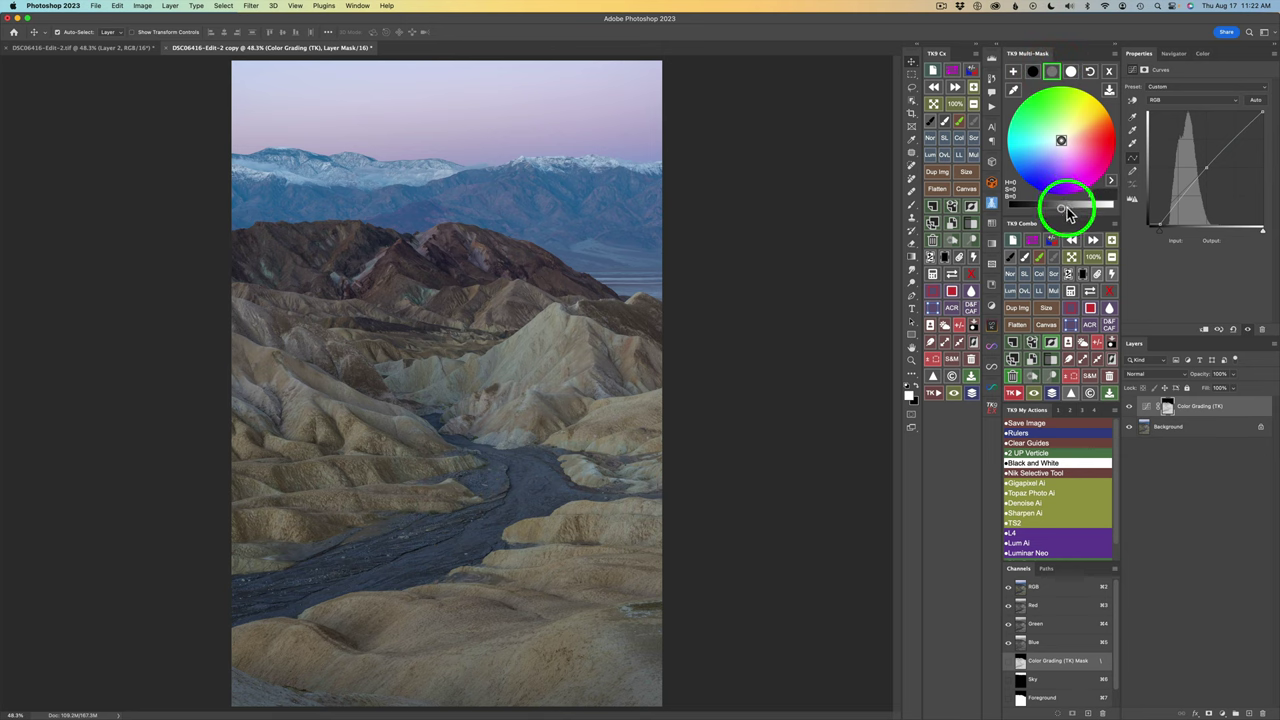
mouse_move(1062, 212)
left_mouse_down()
mouse_move(1083, 213)
mouse_move(1074, 120)
mouse_move(1105, 199)
left_mouse_up()
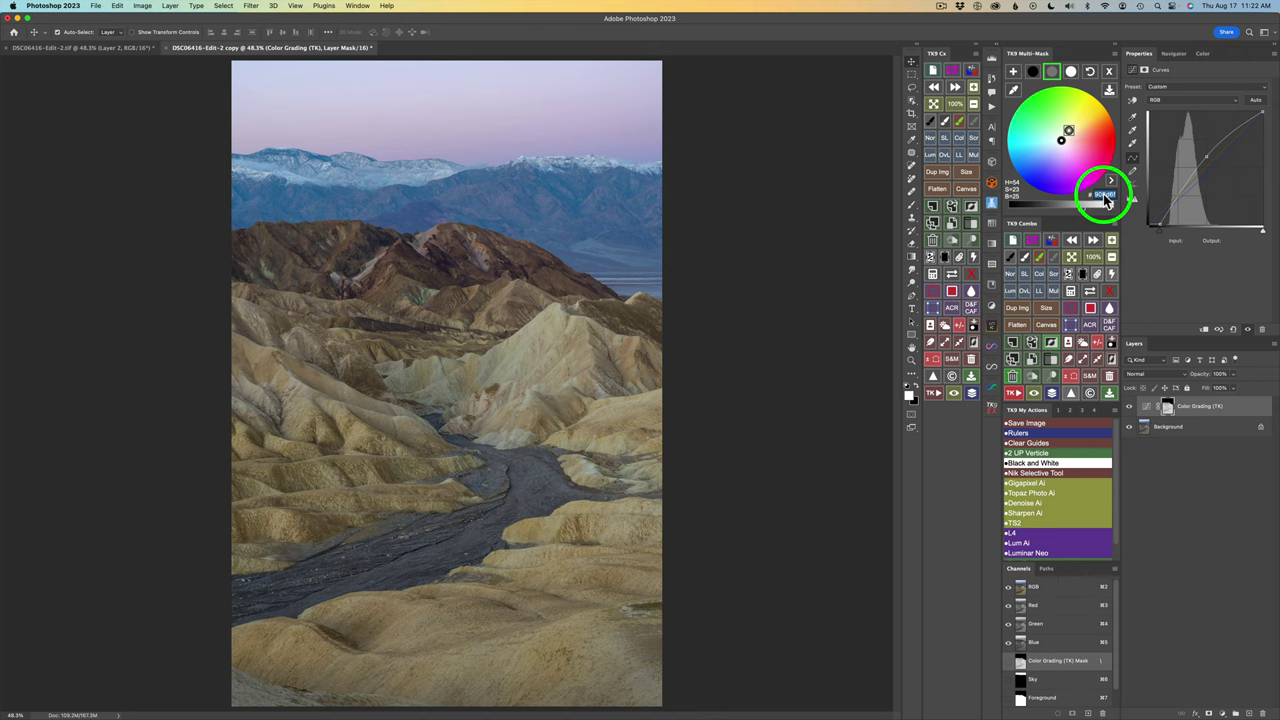
left_click_drag(1105, 199, 1070, 140)
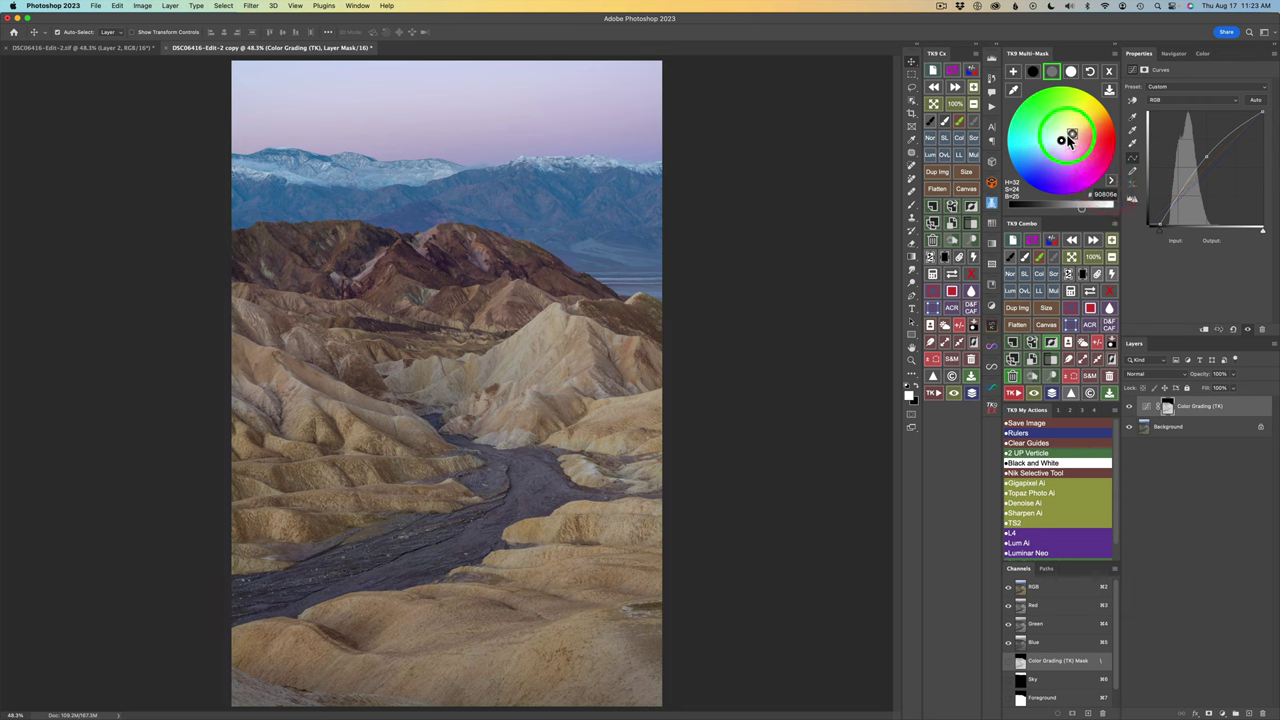
Raise the foreground highlights' brightness to 24, compare the image with and without the layer, and leave color grading
left_click(1071, 72)
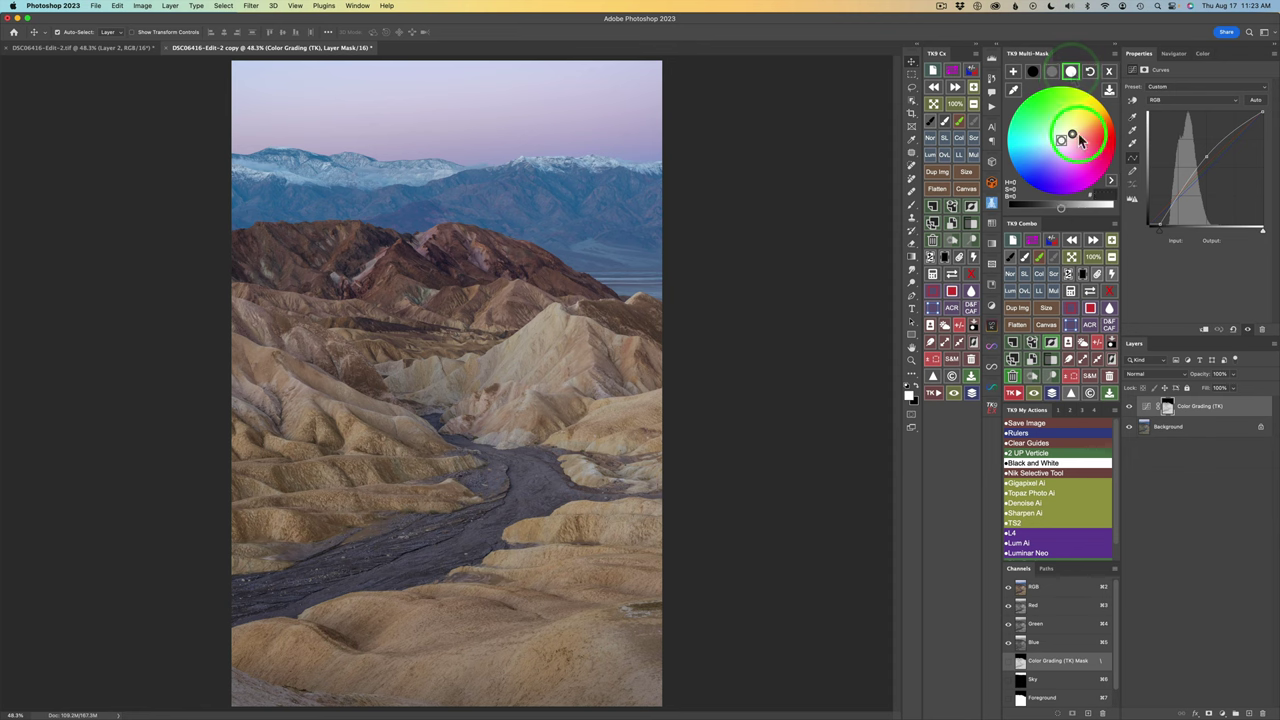
left_click_drag(1058, 208, 1082, 206)
left_click(1138, 412)
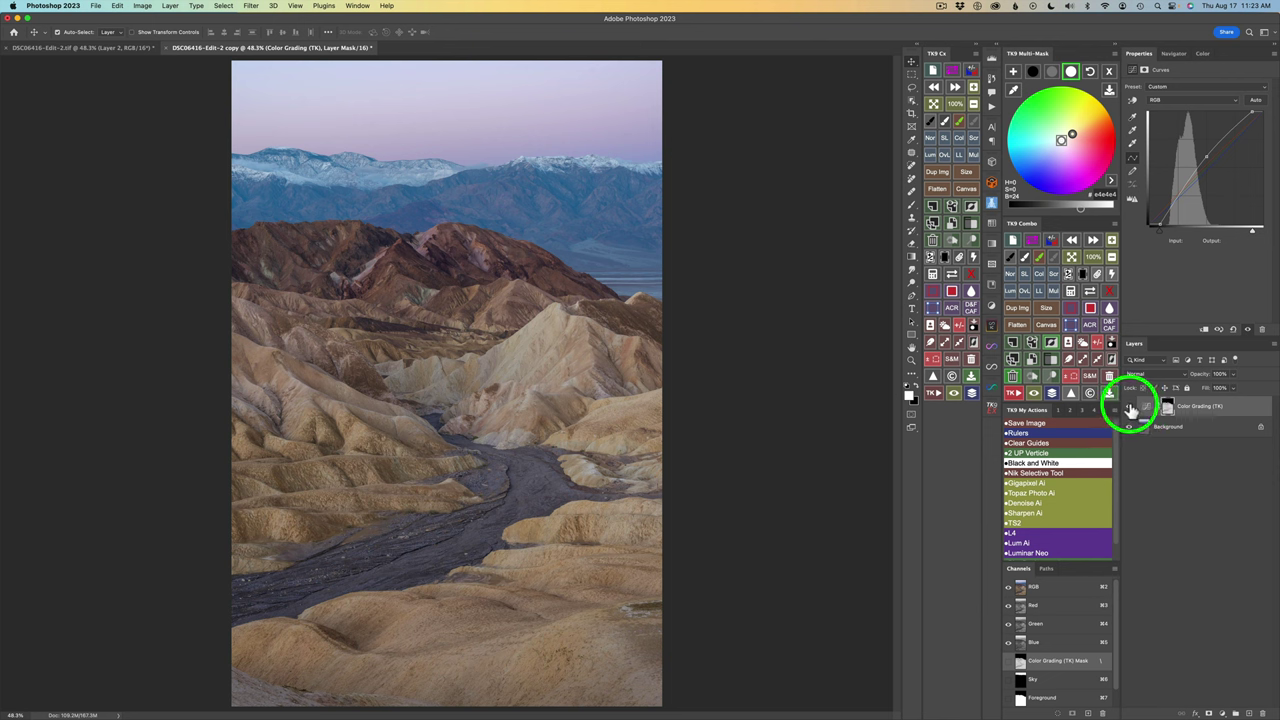
left_click(1131, 408)
left_click(1131, 408)
left_click(1110, 74)
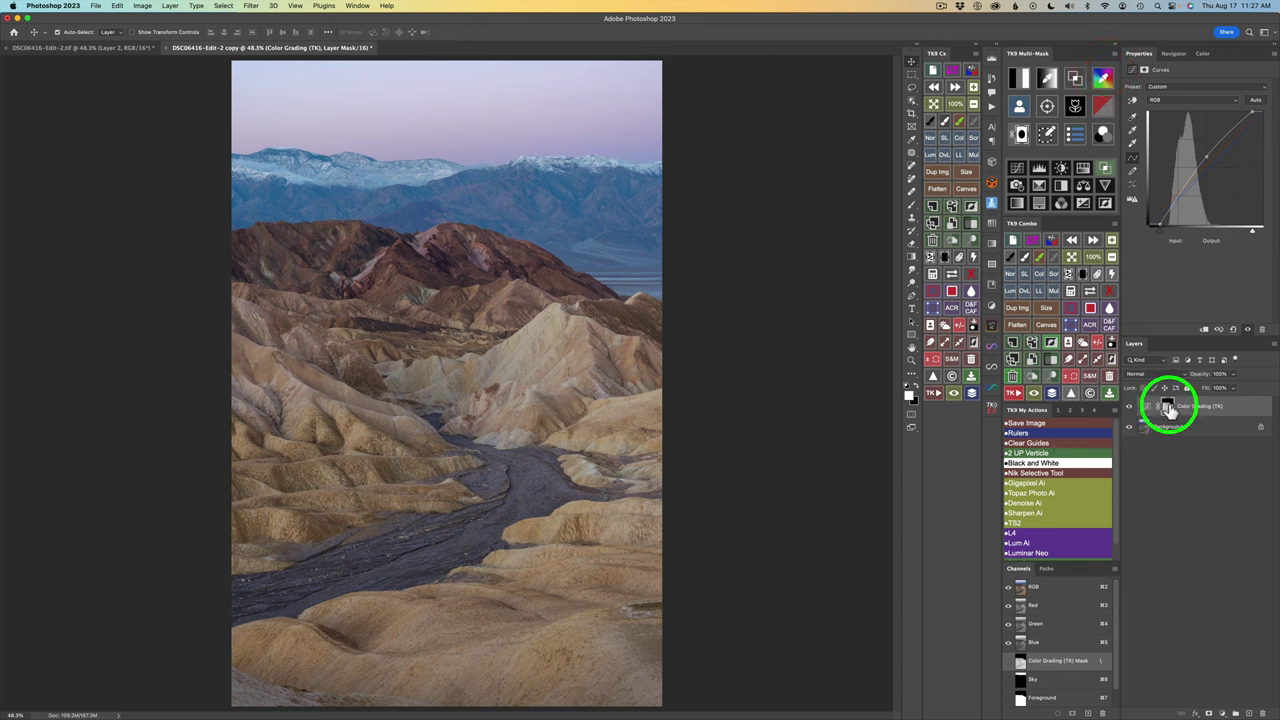
Generate the midtones 3 luminosity mask and output it to a second TK color grading layer
left_click(1022, 79)
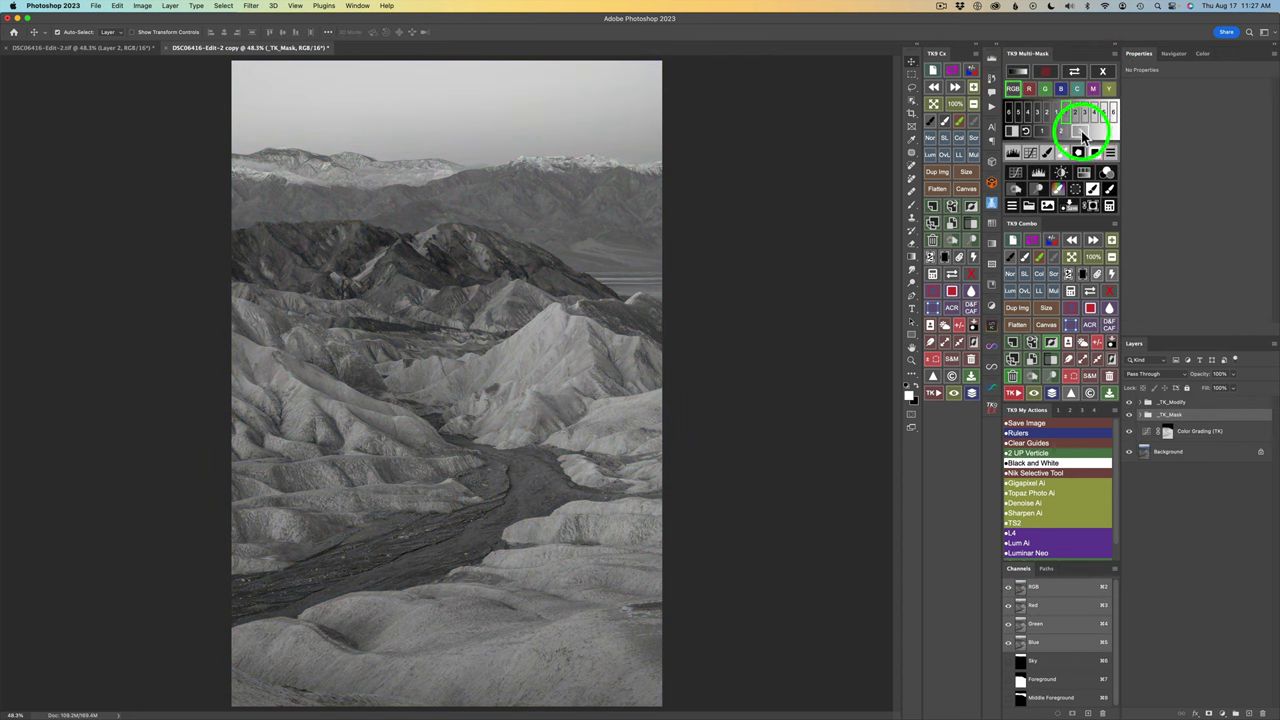
left_click(1082, 132)
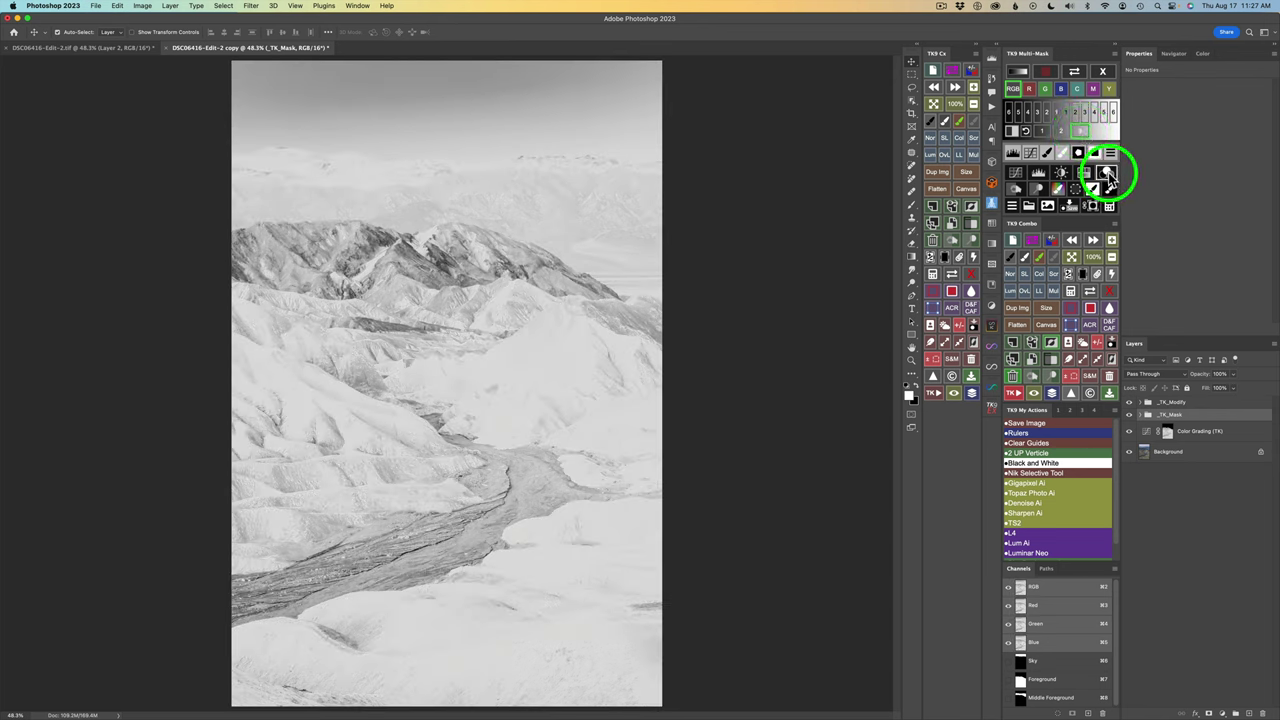
left_click(1108, 172)
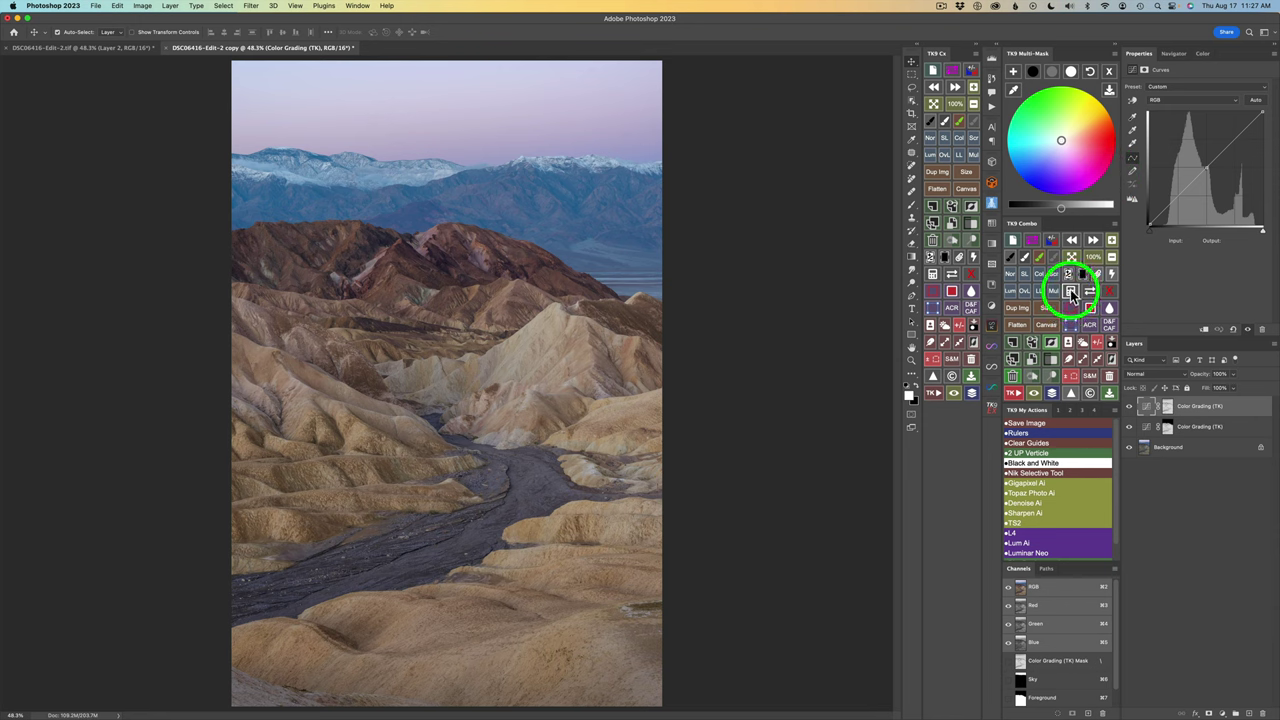
Intersect the new color grading layer's mask with the saved Middle Foreground channel mask and check the combined mask on the canvas
left_click(1071, 292)
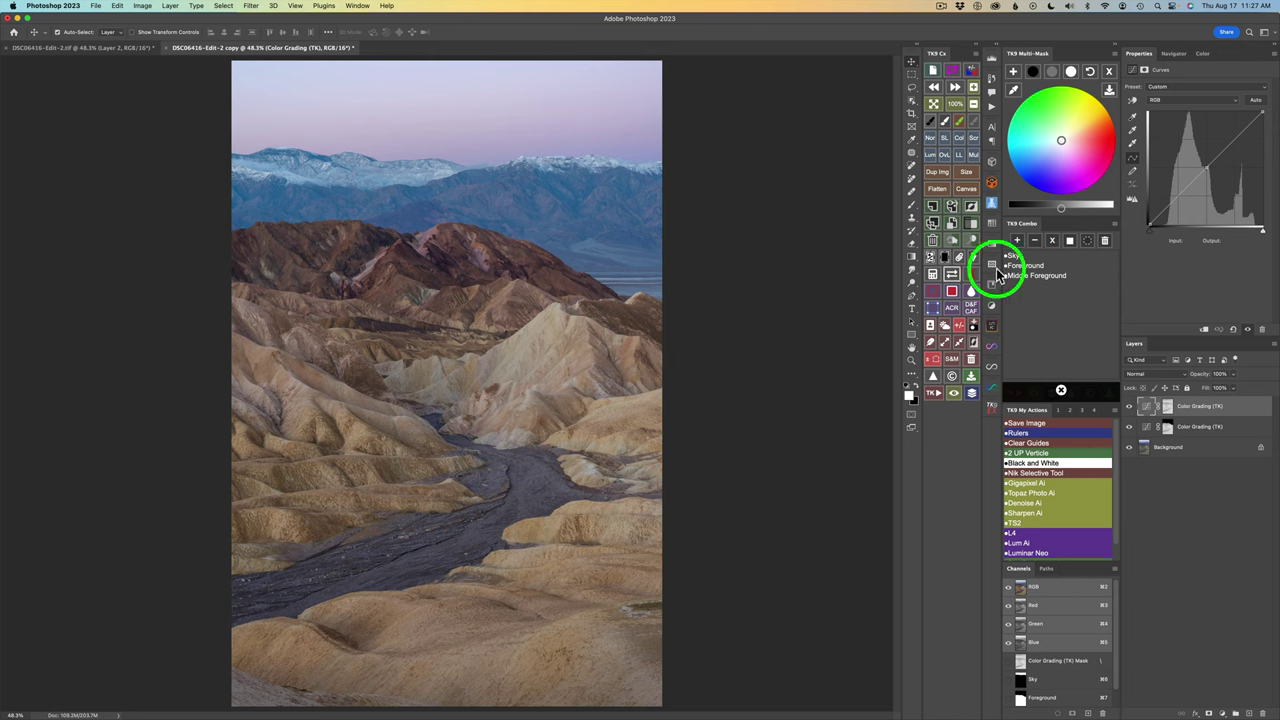
left_click(1038, 276)
left_click(1038, 277)
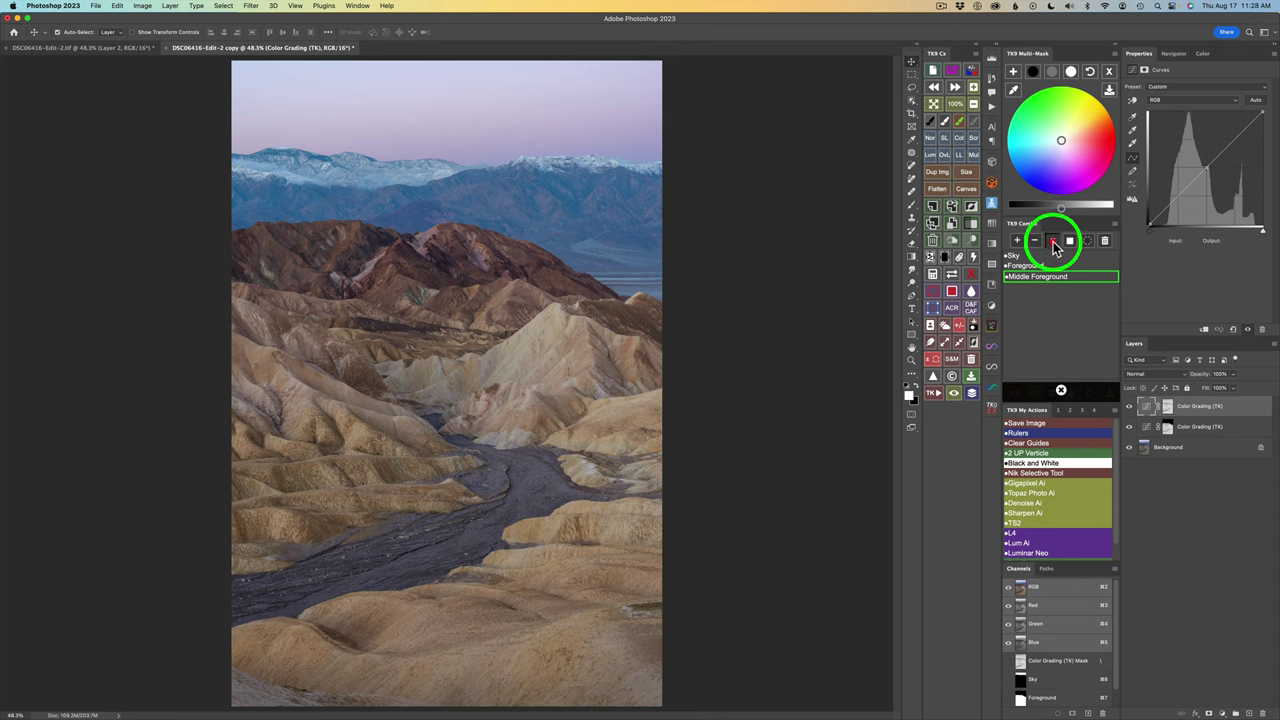
left_click(1055, 244)
left_click(1167, 405)
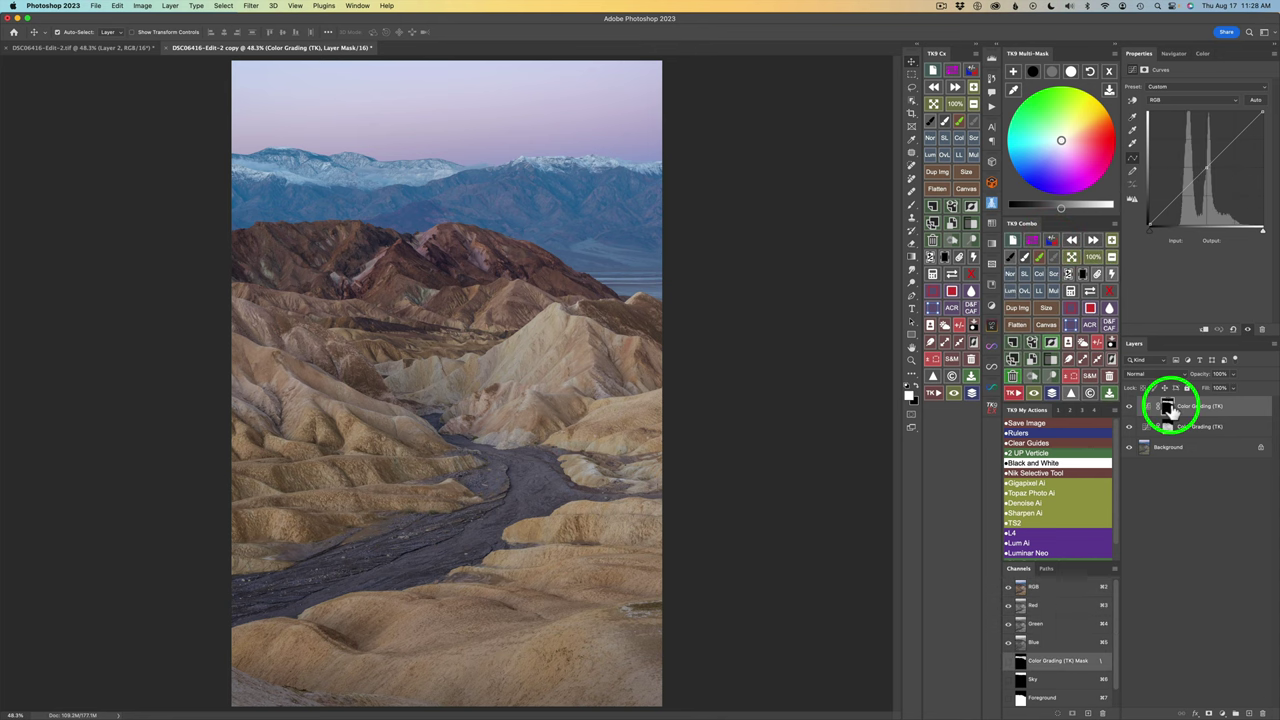
left_click(1090, 291)
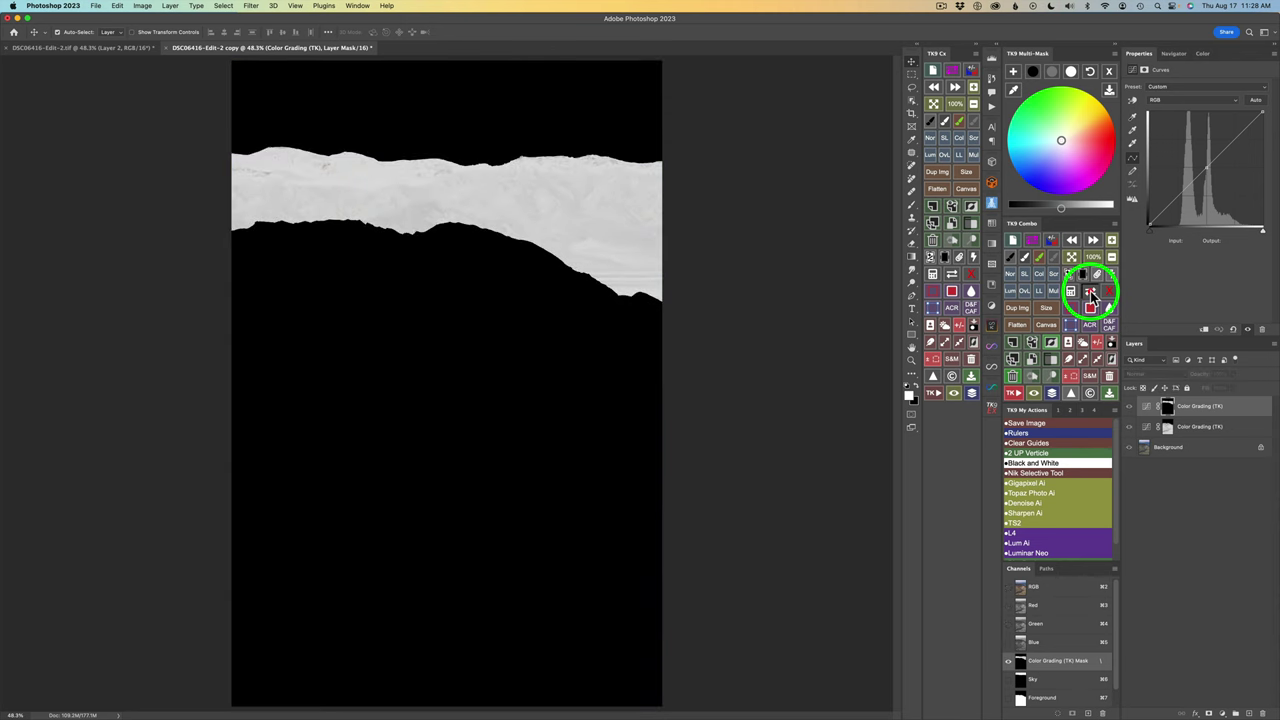
left_click(1090, 291)
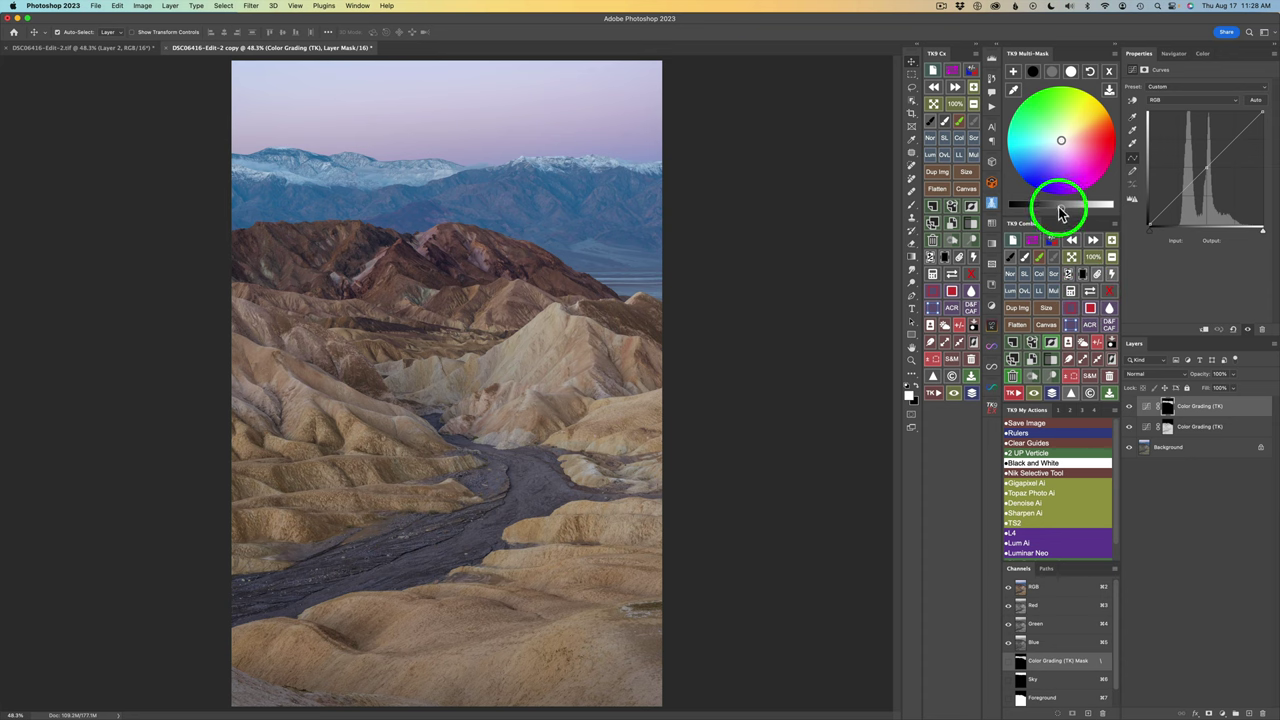
Set the shadow brightness of the distant mountain band's color grading to -15
left_click(1034, 74)
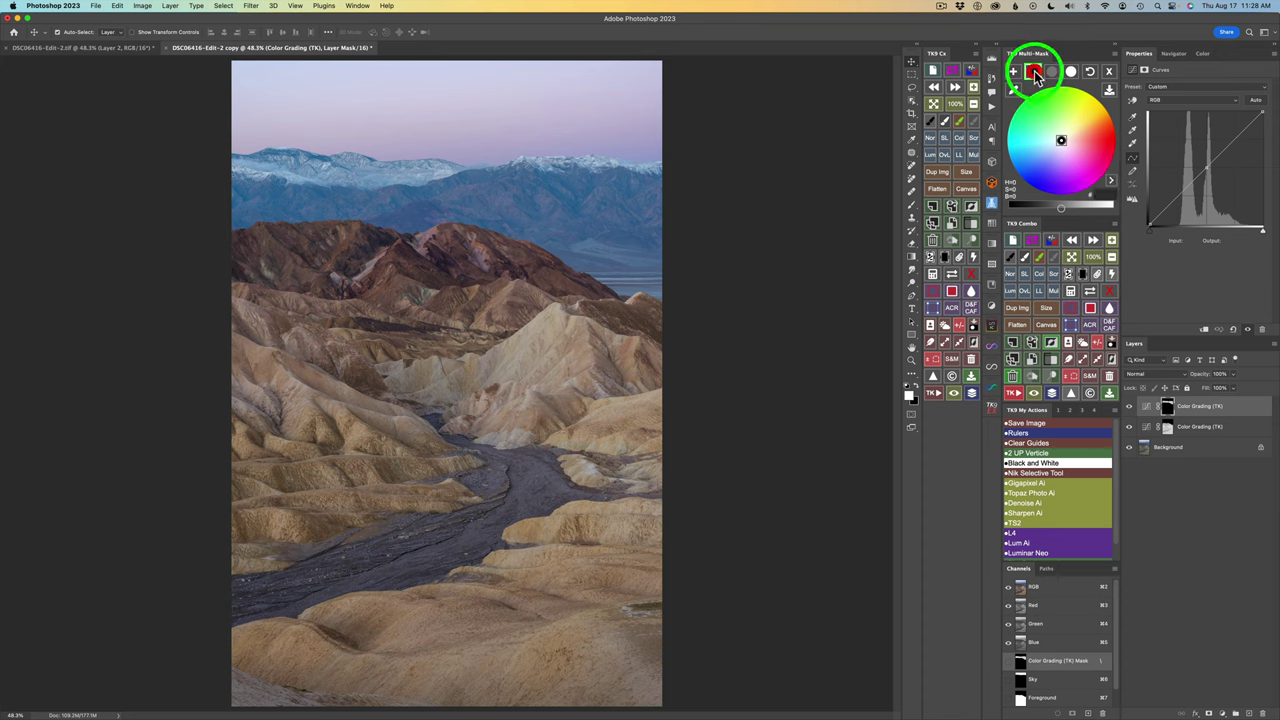
left_click(1057, 212)
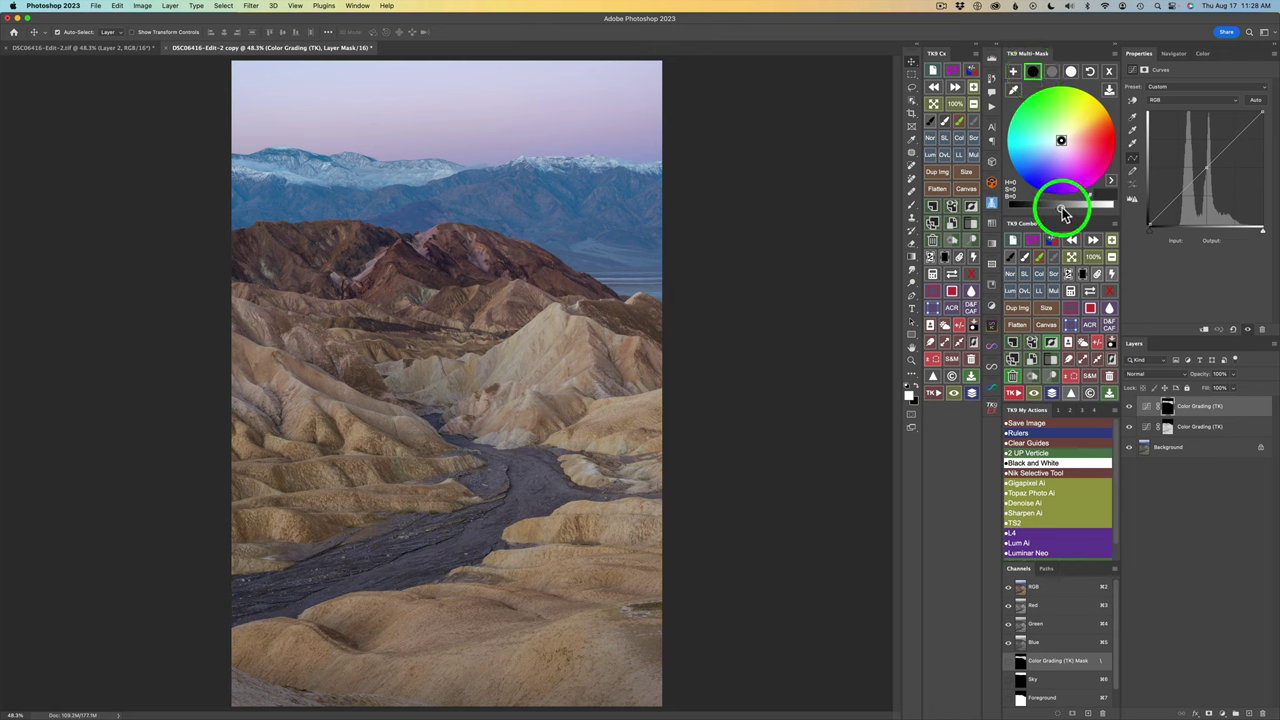
left_click_drag(1057, 212, 1050, 213)
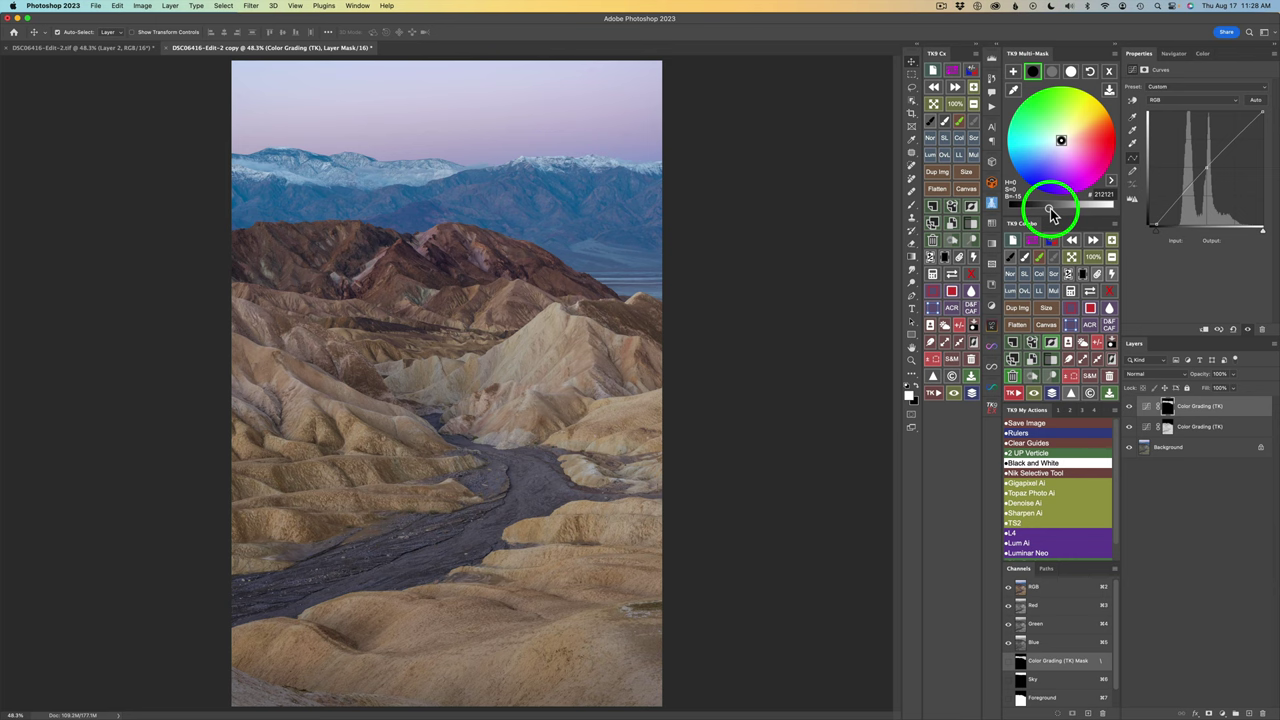
Grade the distant mountain band's midtones to hue 240, saturation 16 and brightness -5
left_click(1052, 72)
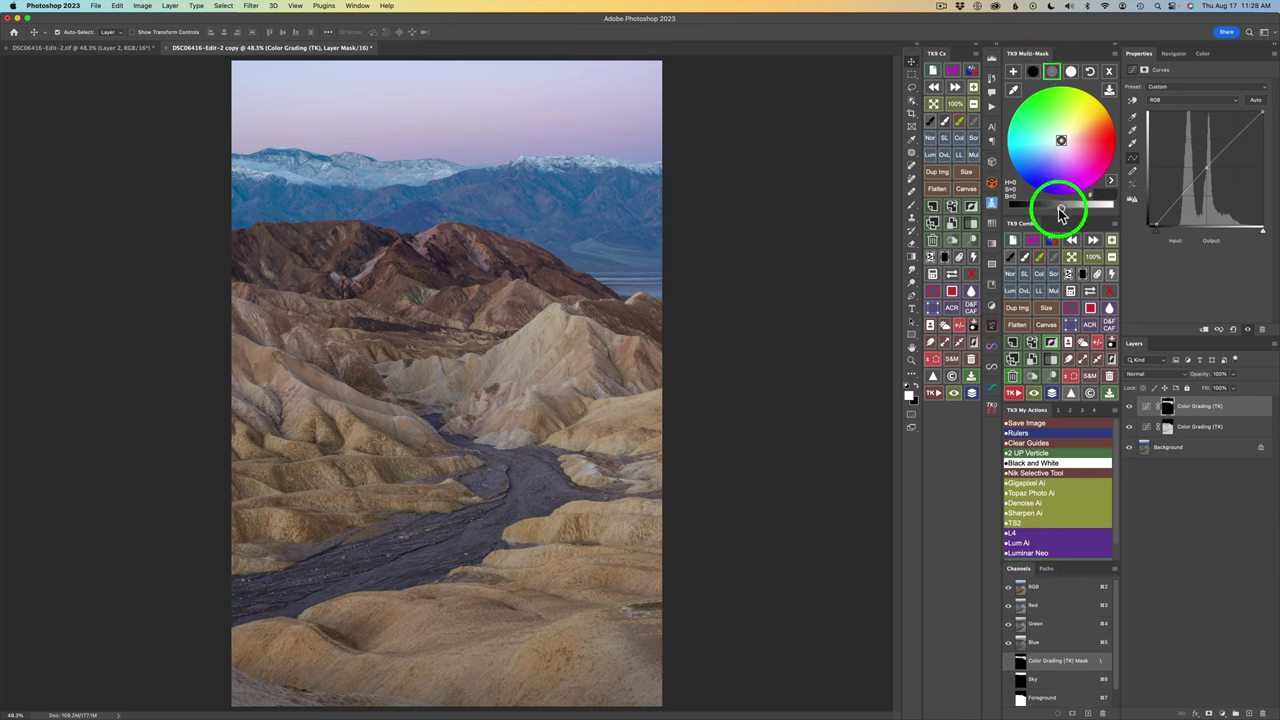
left_click_drag(1062, 213, 1057, 150)
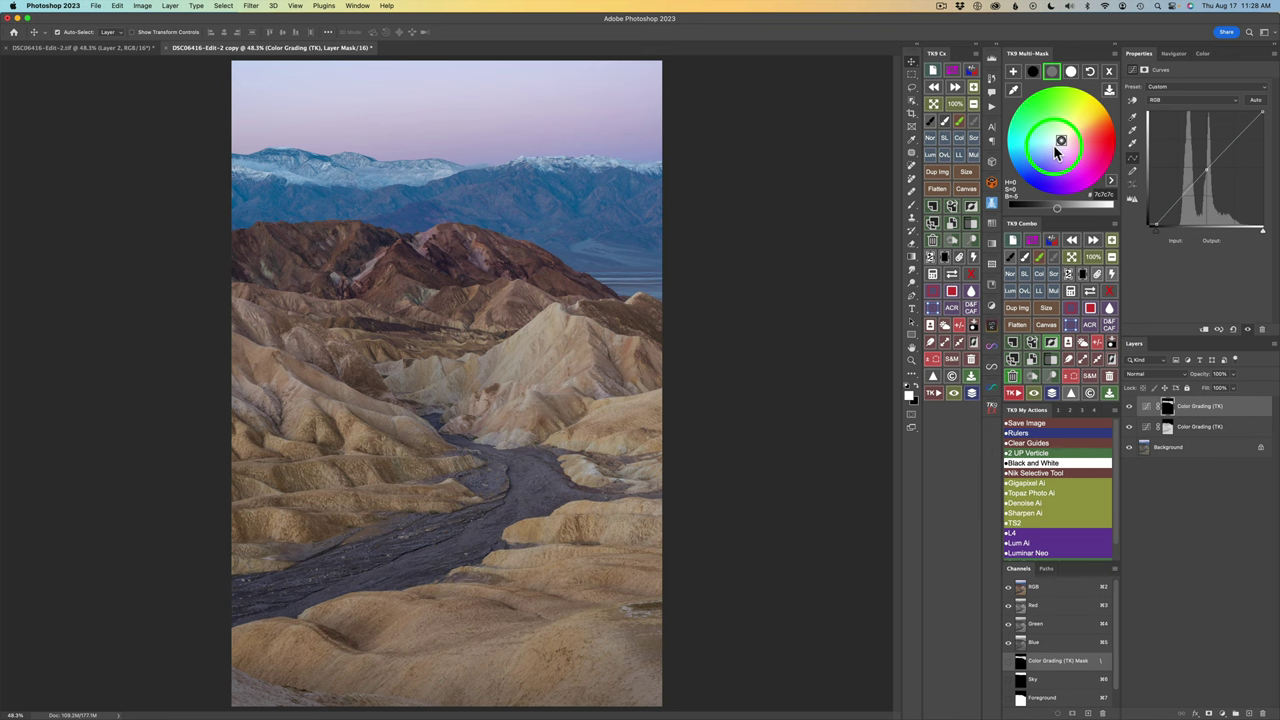
left_click_drag(1055, 148, 1057, 148)
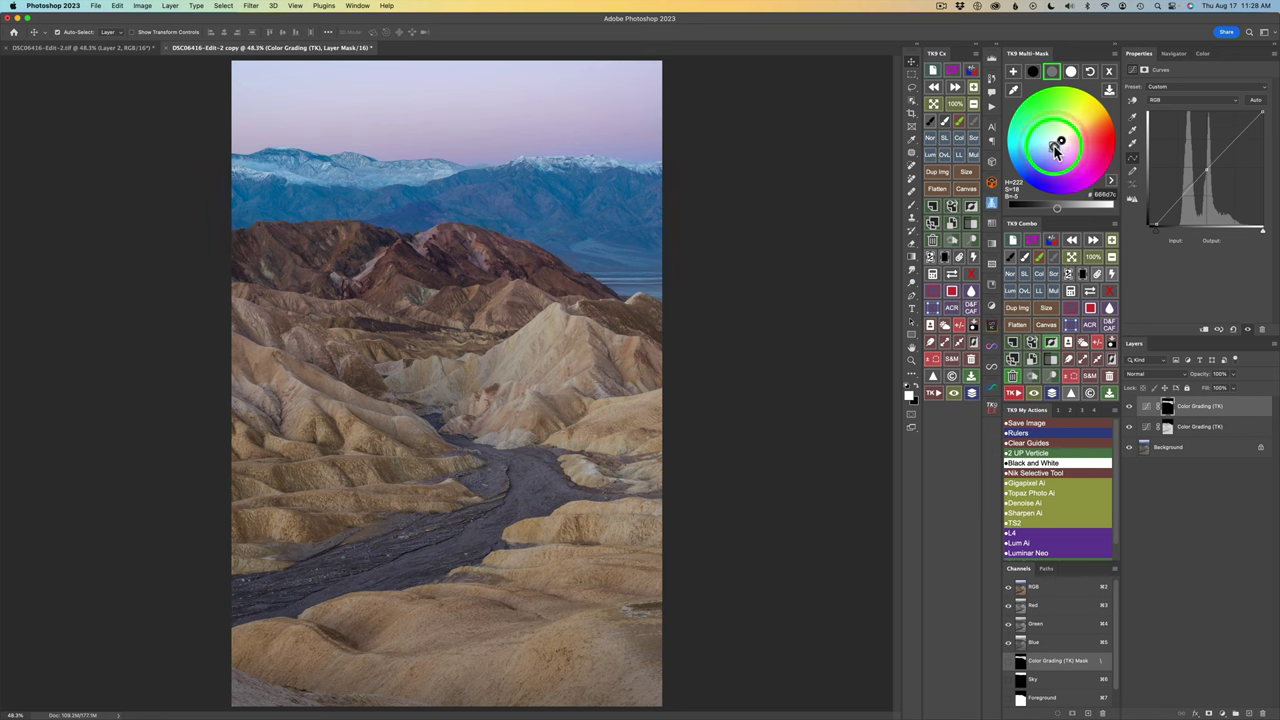
double_click(1104, 199)
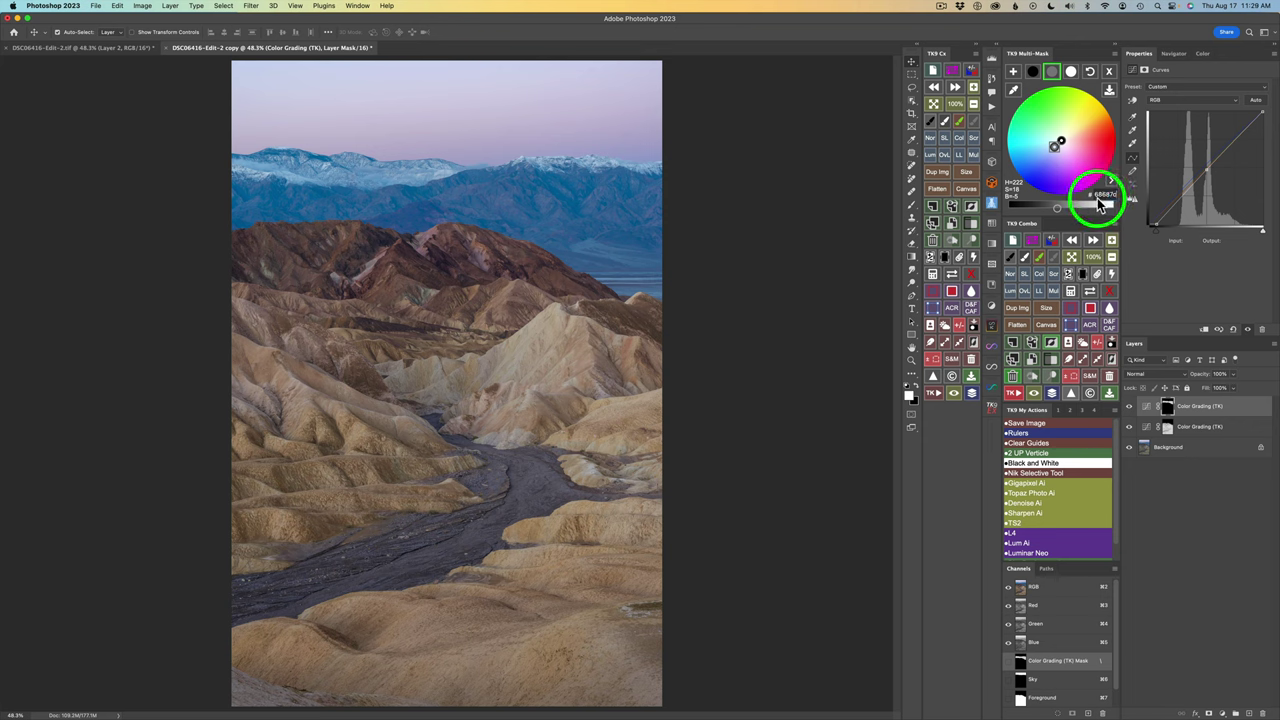
left_click(1110, 181)
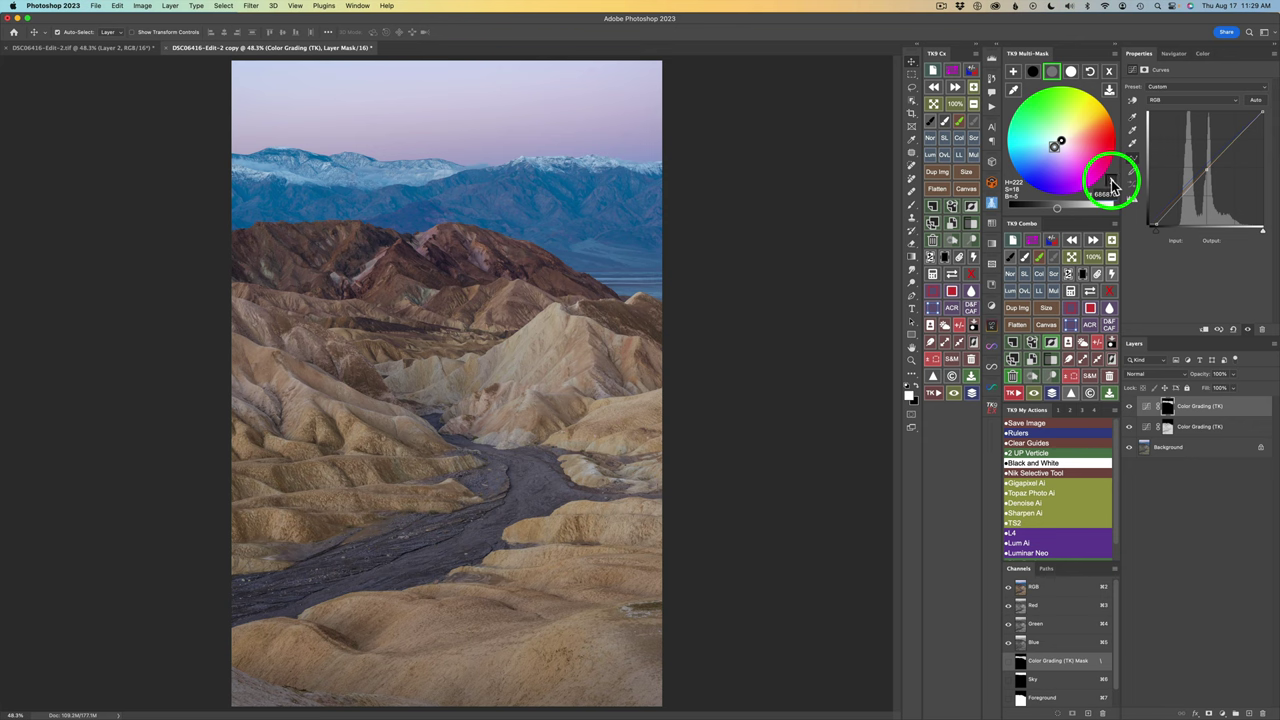
left_click_drag(1072, 160, 1058, 150)
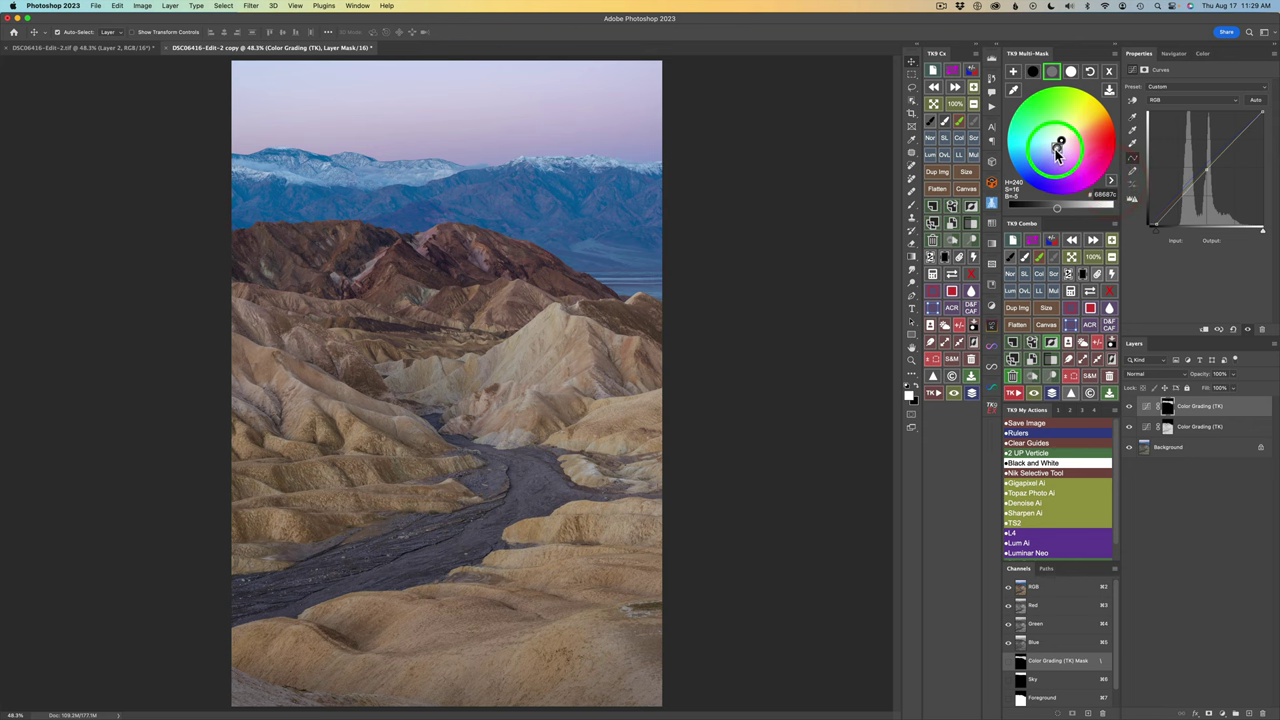
Set the highlight brightness of the distant mountain band's color grading to 25 and compare the image with and without that layer
left_click(1071, 71)
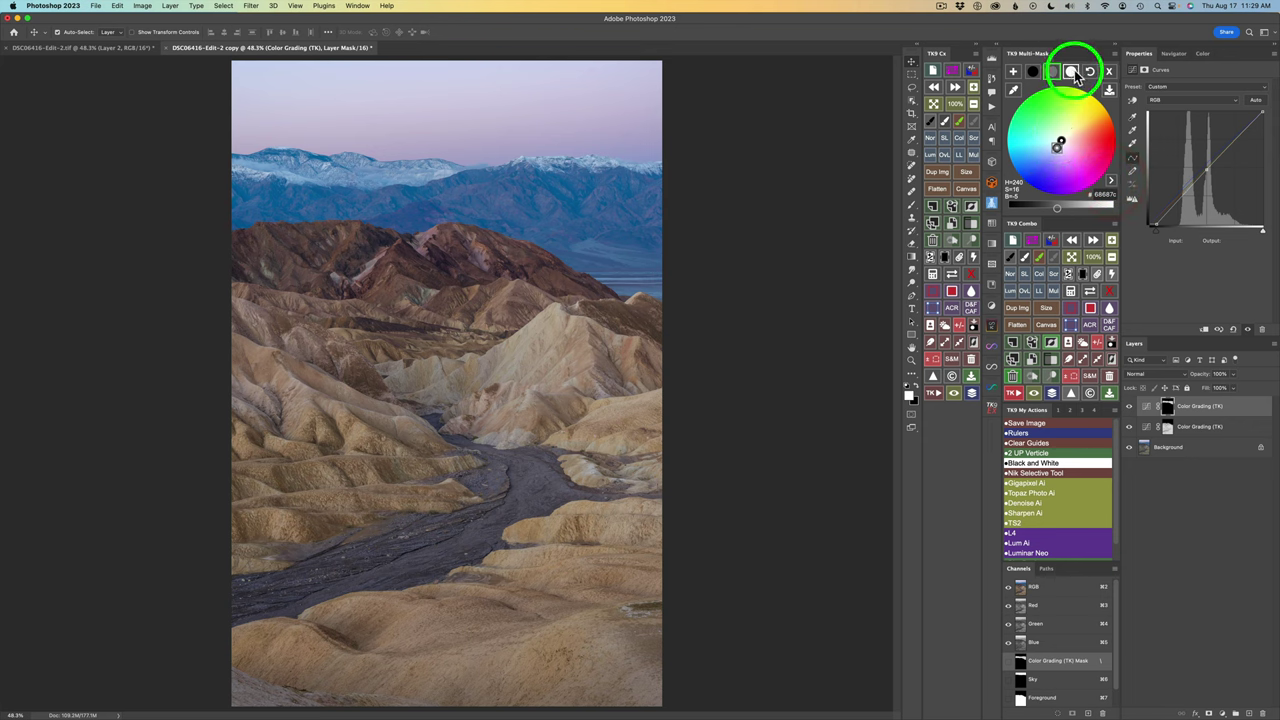
left_click(1075, 207)
mouse_move(1077, 210)
left_mouse_down()
mouse_move(1062, 210)
mouse_move(1080, 207)
left_mouse_up()
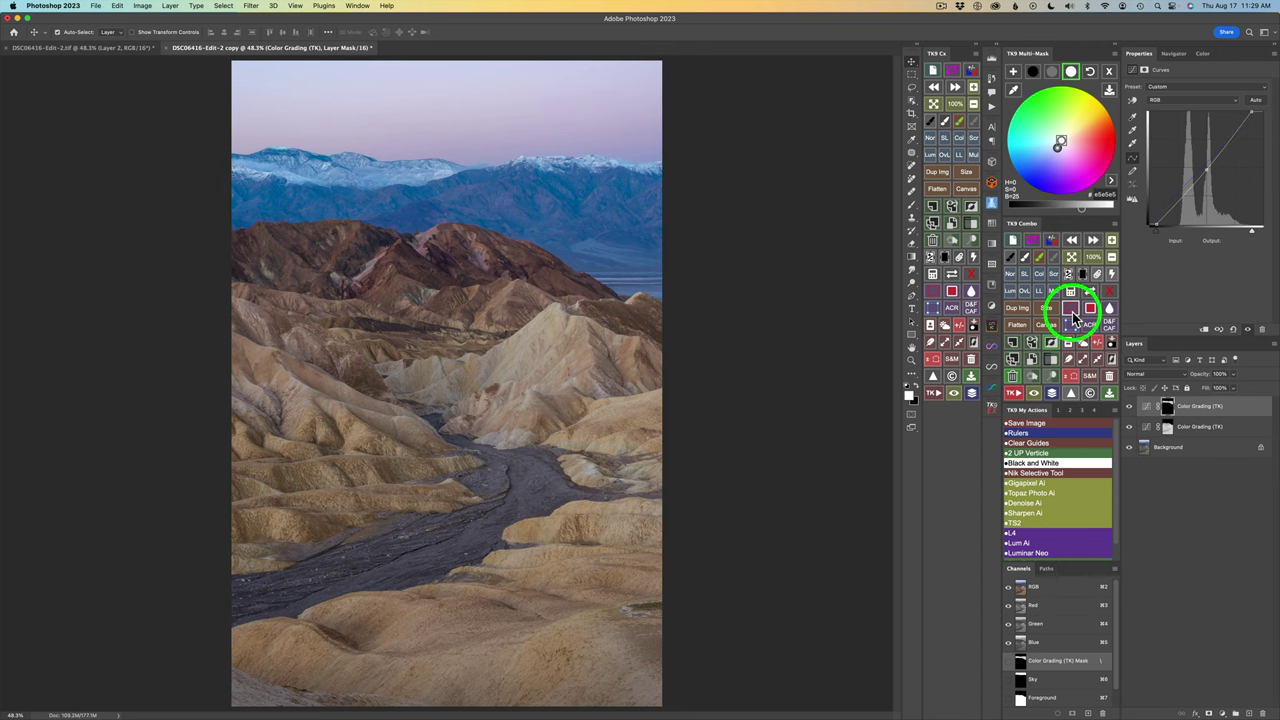
left_click(1130, 407)
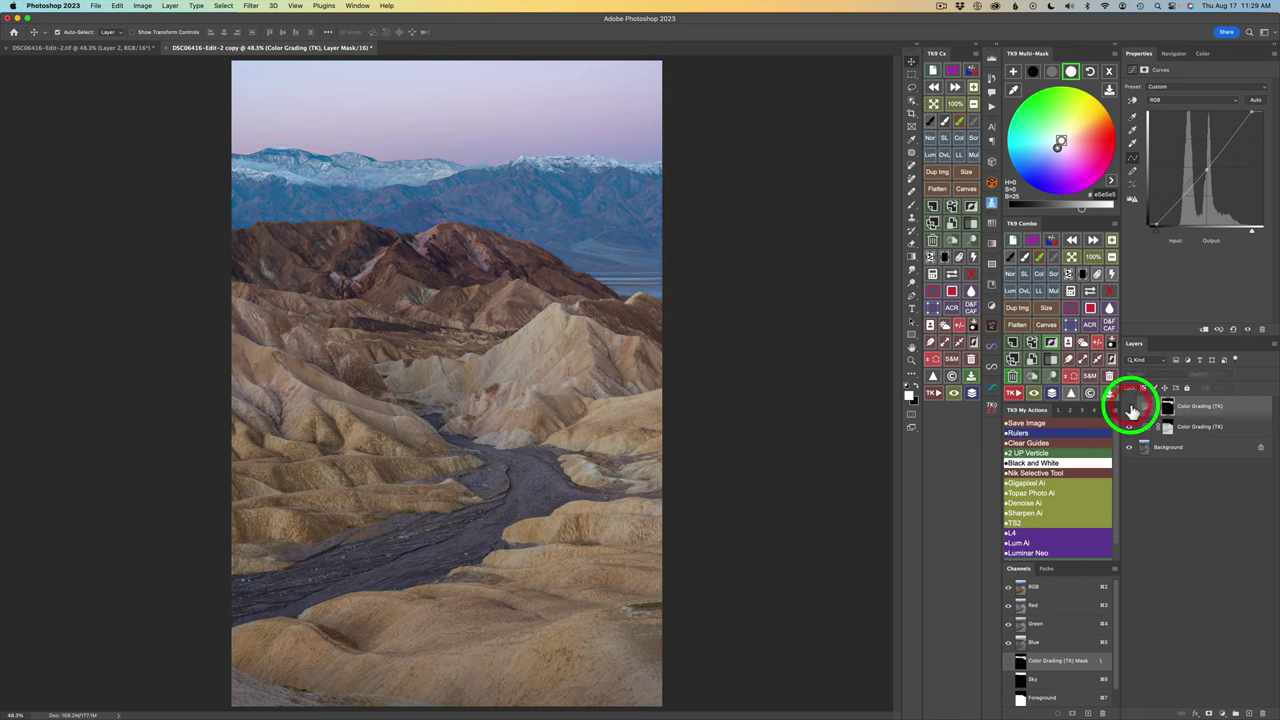
left_click(1130, 407)
left_click(1130, 258)
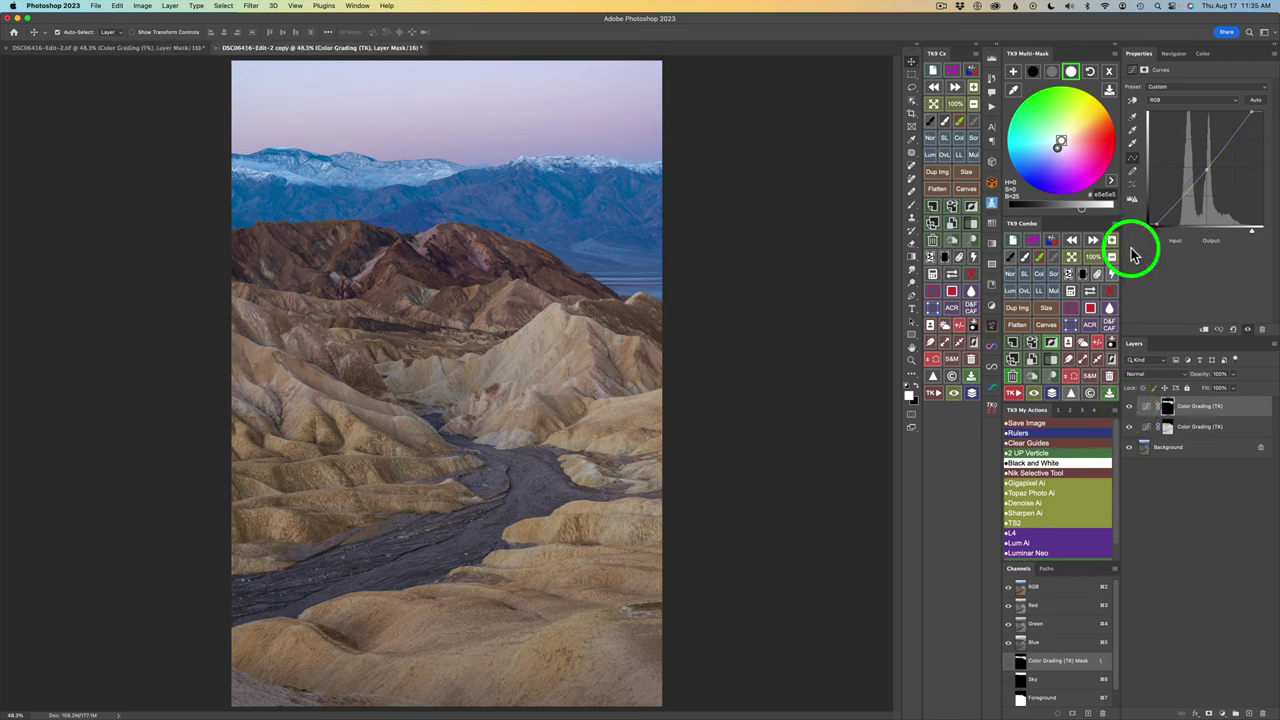
Generate the midtones 3 luminosity mask and output it to a third TK color grading layer
left_click(1109, 71)
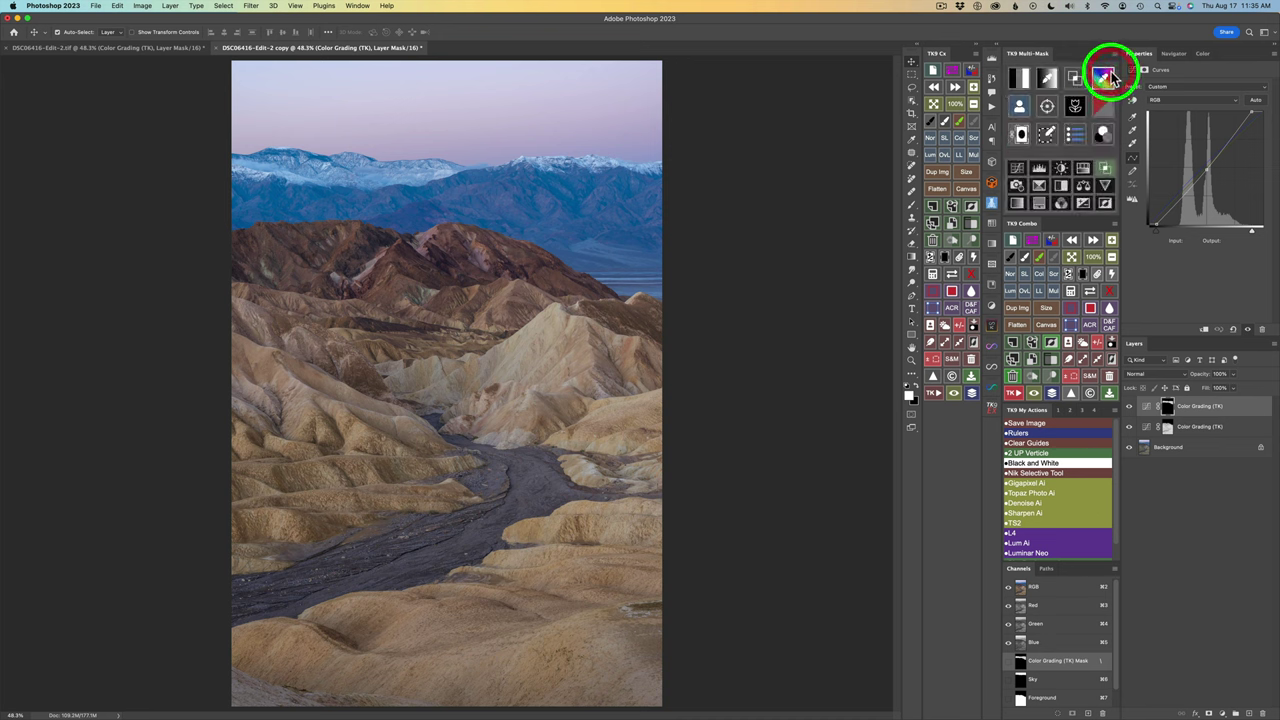
left_click(1020, 80)
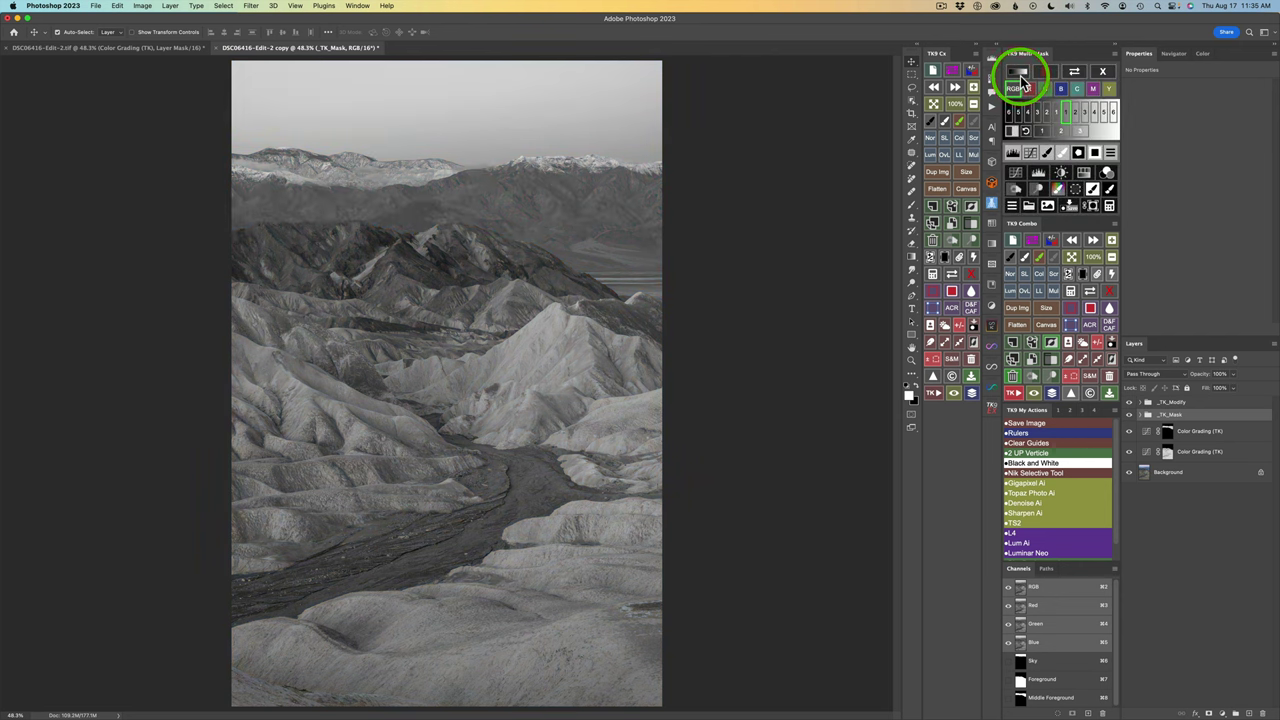
left_click(1080, 134)
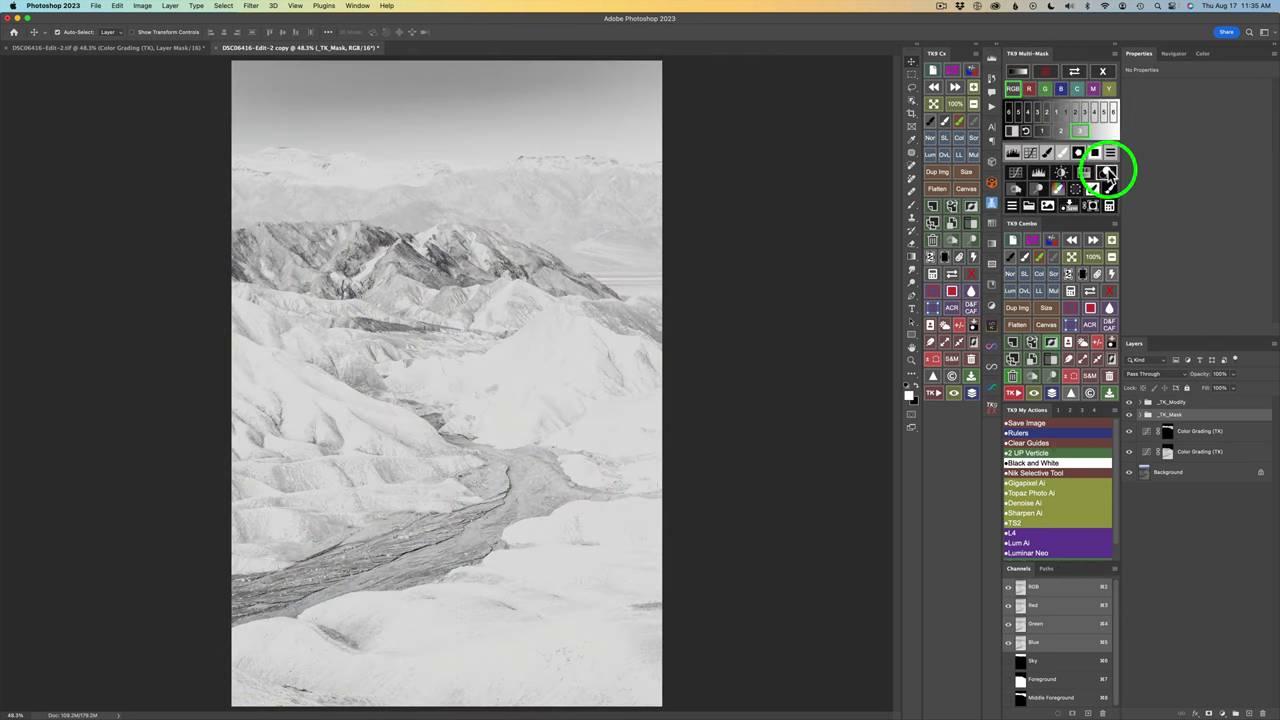
left_click(1107, 170)
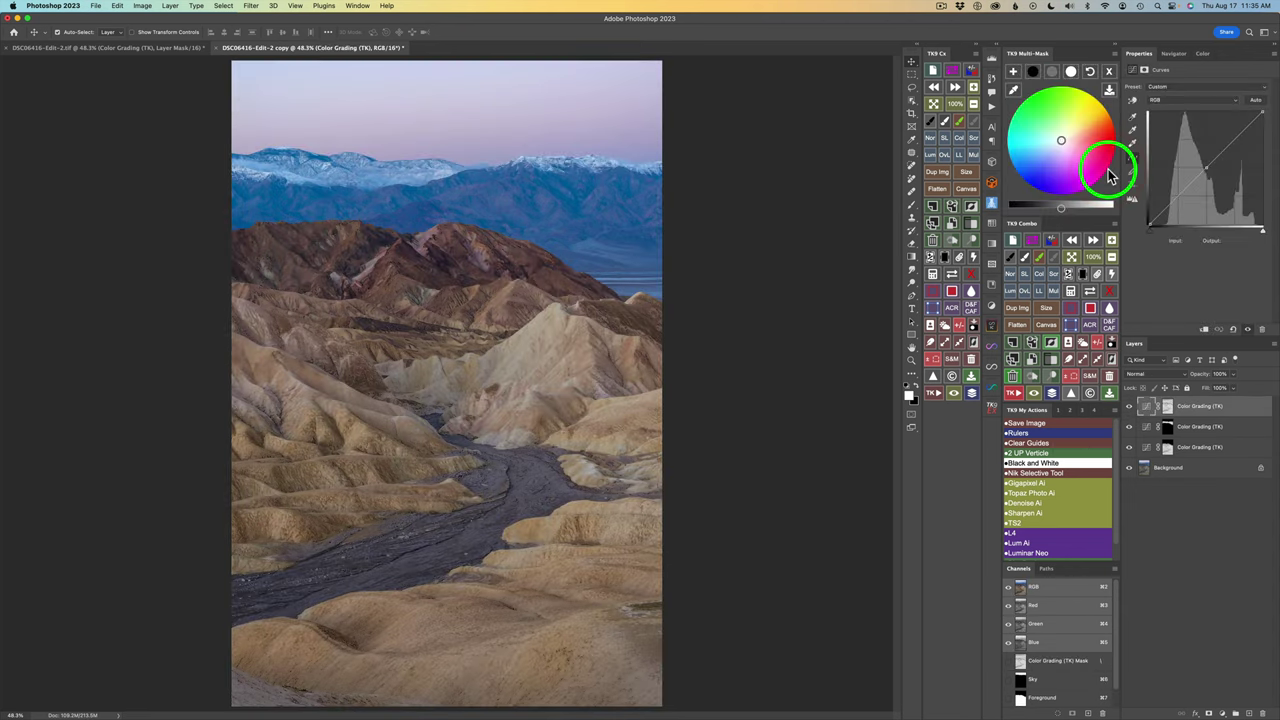
Intersect the third color grading layer's mask with the saved Sky channel mask and check the combined mask on the canvas
left_click(1072, 291)
left_click(1027, 256)
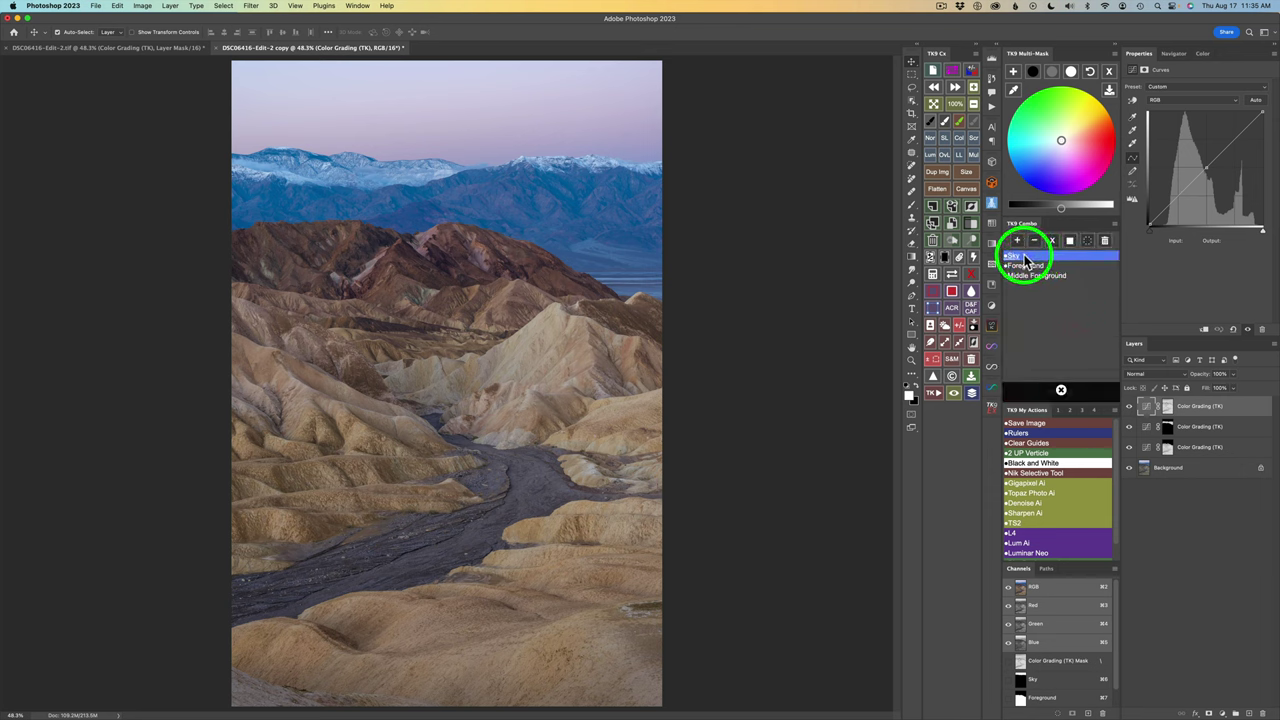
left_click(1027, 257)
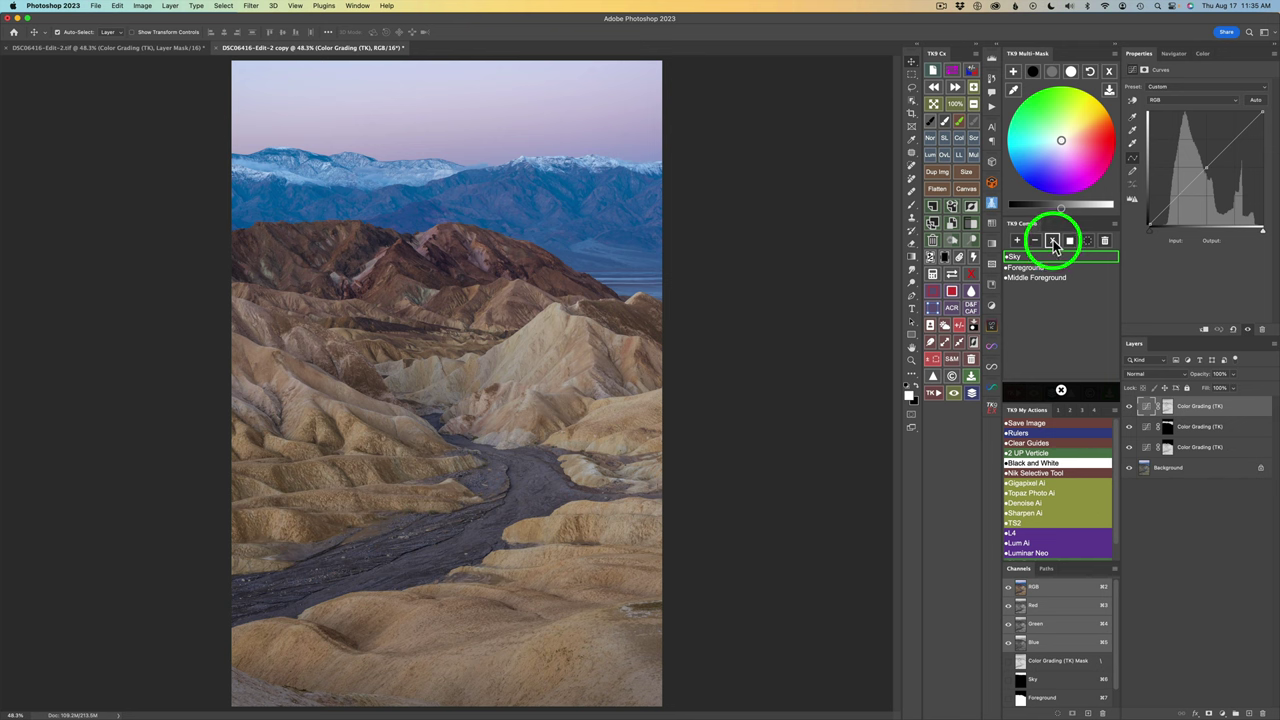
left_click(1053, 242)
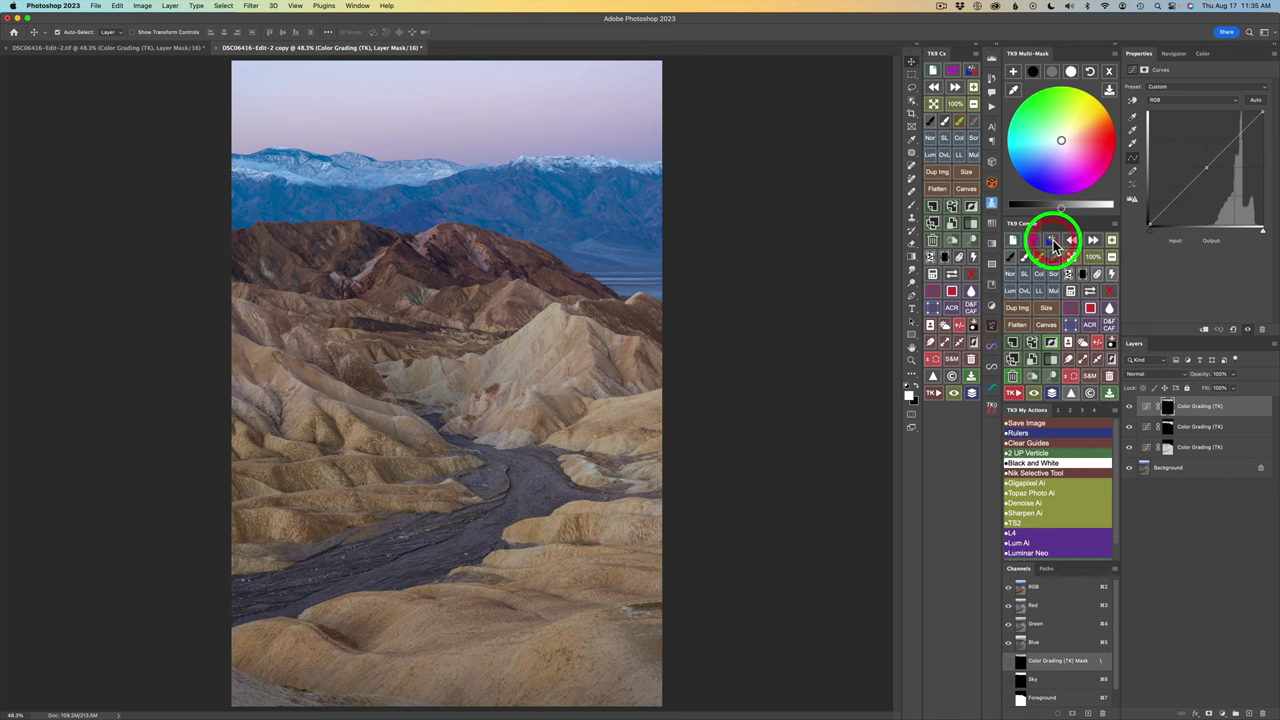
left_click(1090, 291)
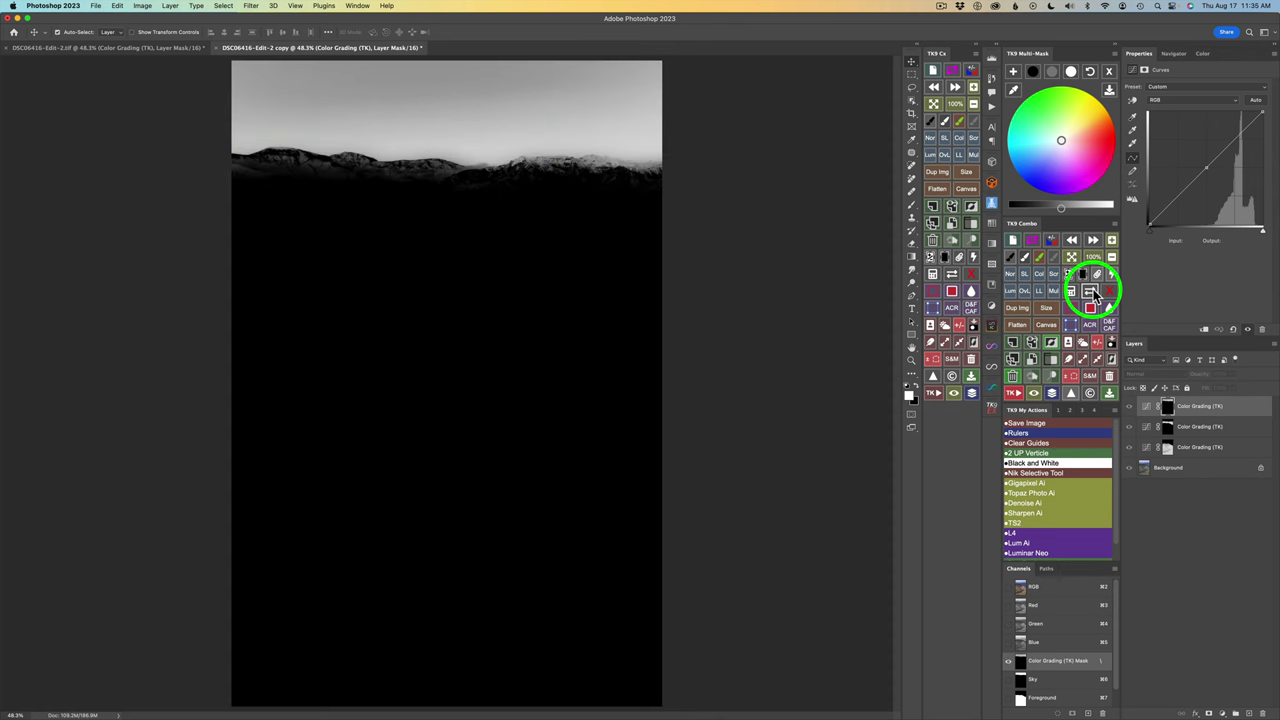
left_click(1093, 293)
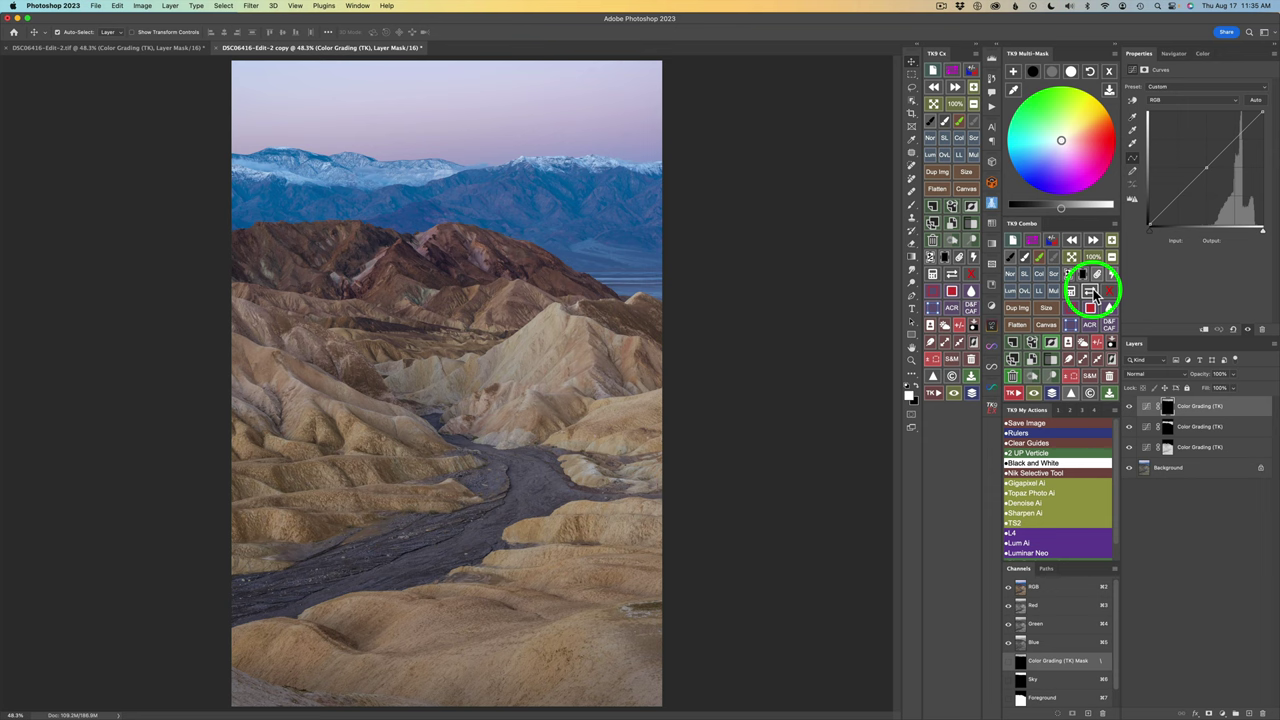
Set the sky color grading's midtone brightness to -30 and its highlight brightness to 27
left_click(1053, 71)
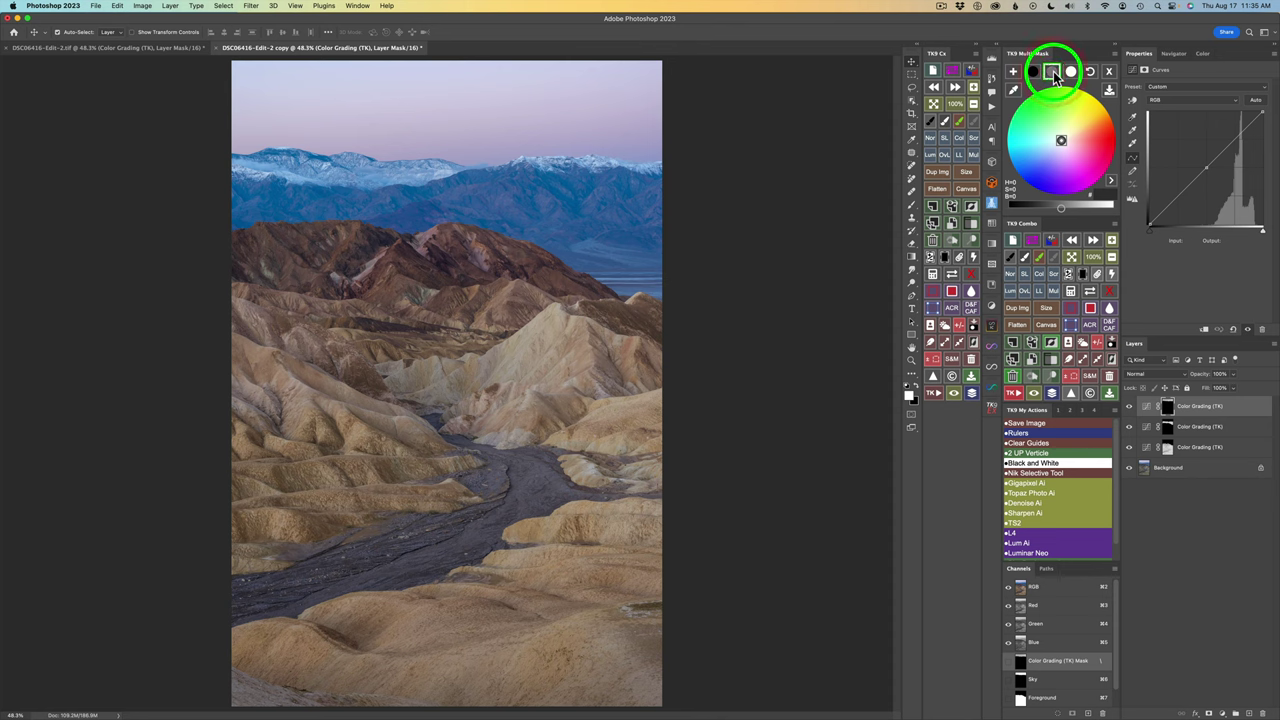
left_click_drag(1061, 207, 1037, 212)
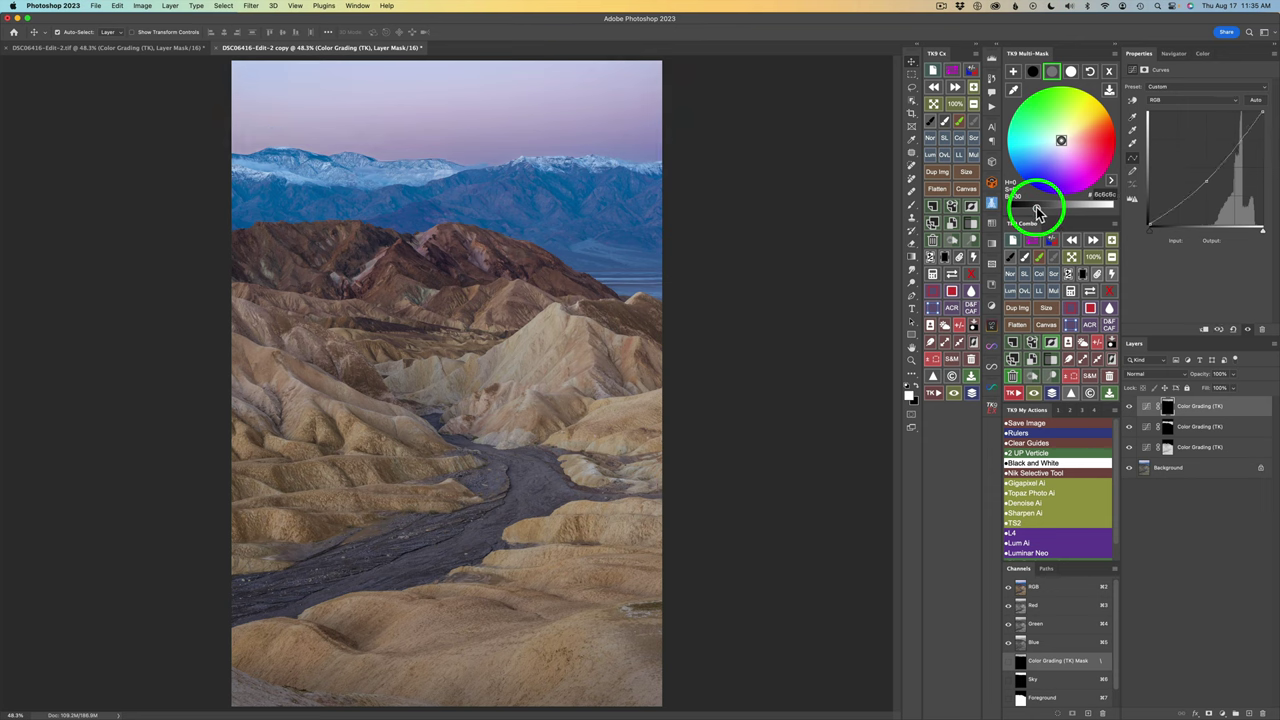
left_click(1073, 72)
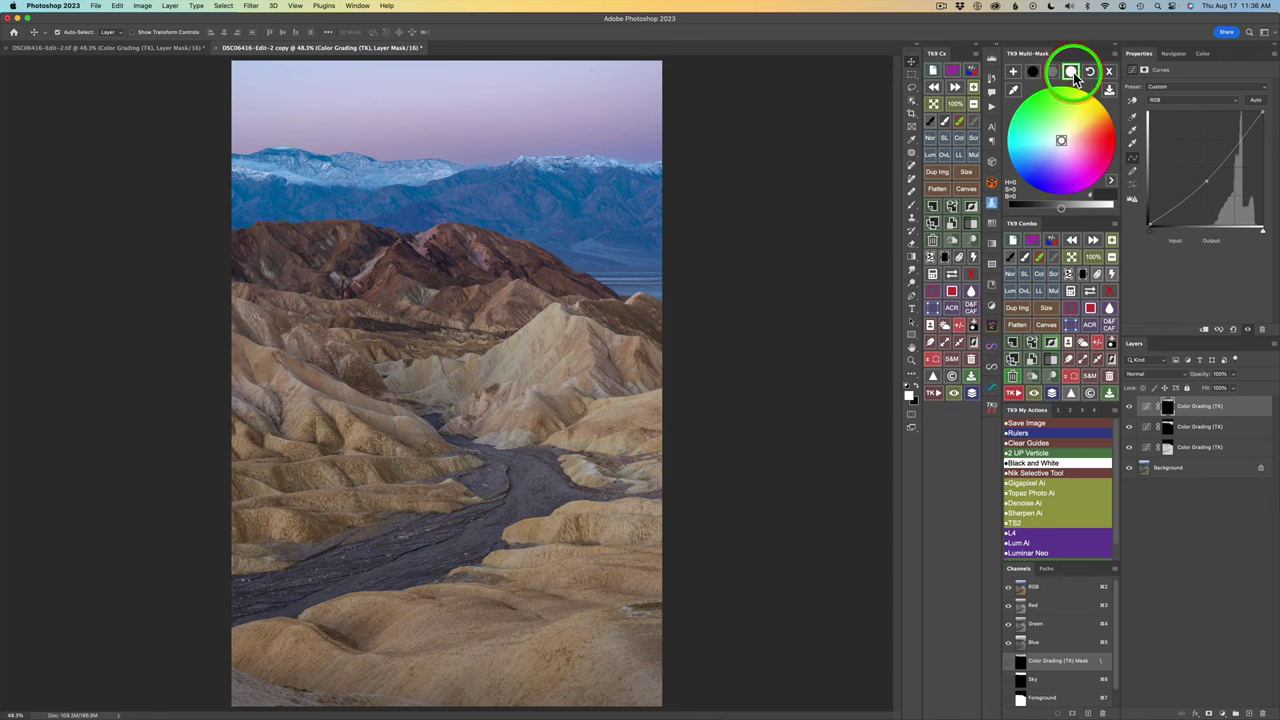
left_click(1062, 208)
left_click_drag(1063, 212, 1086, 212)
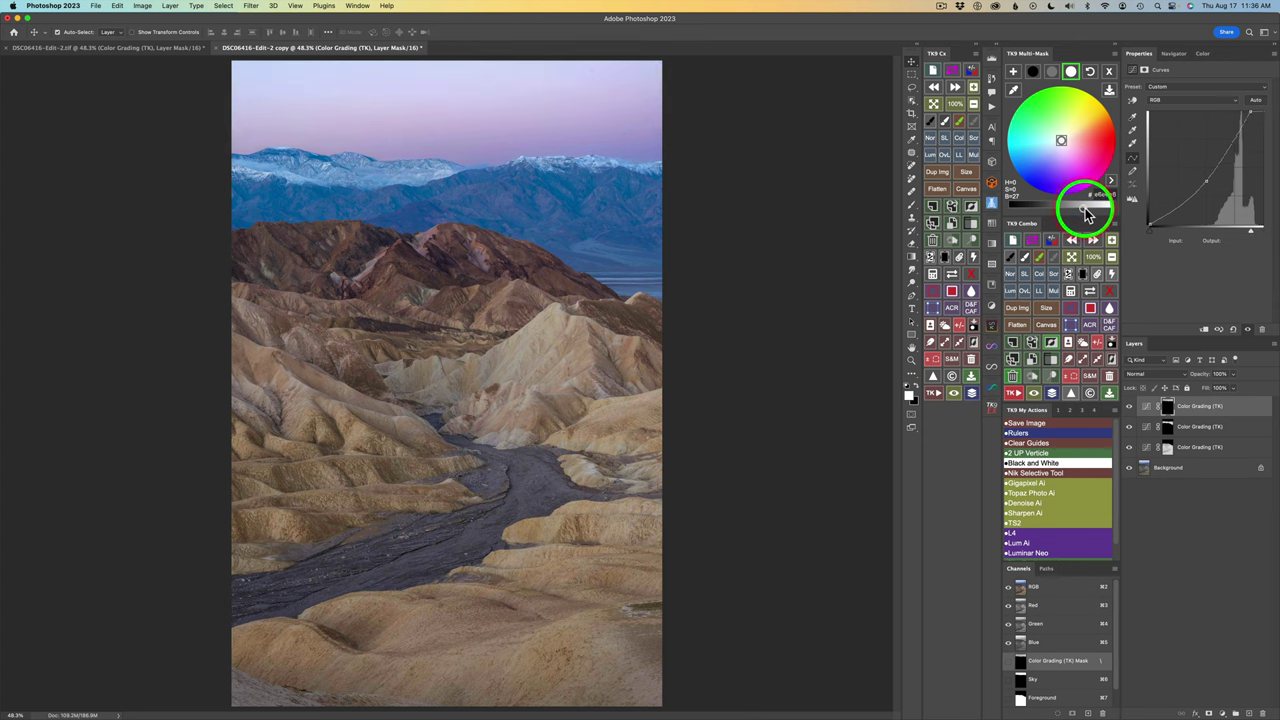
Tint the sky's highlights to hue 309 and saturation 30, and compare the photo with and without the color grading layers
left_click(1070, 155)
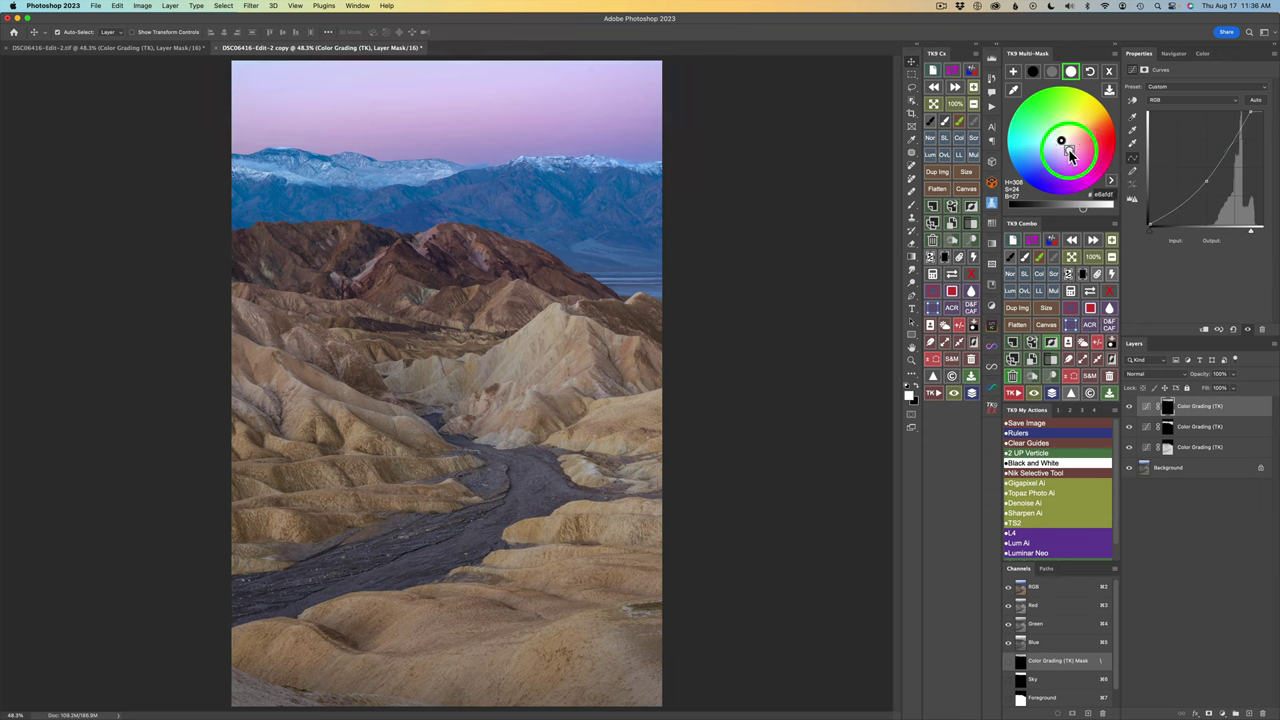
double_click(1106, 195)
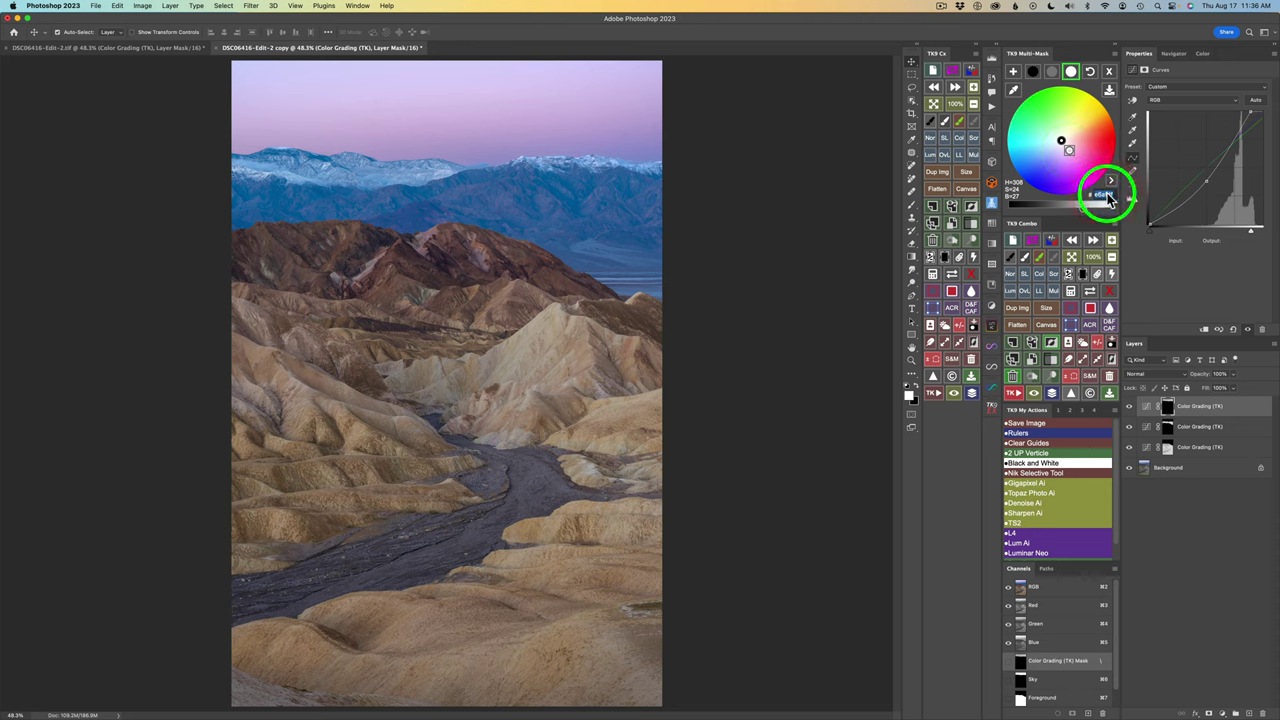
left_click(1107, 201)
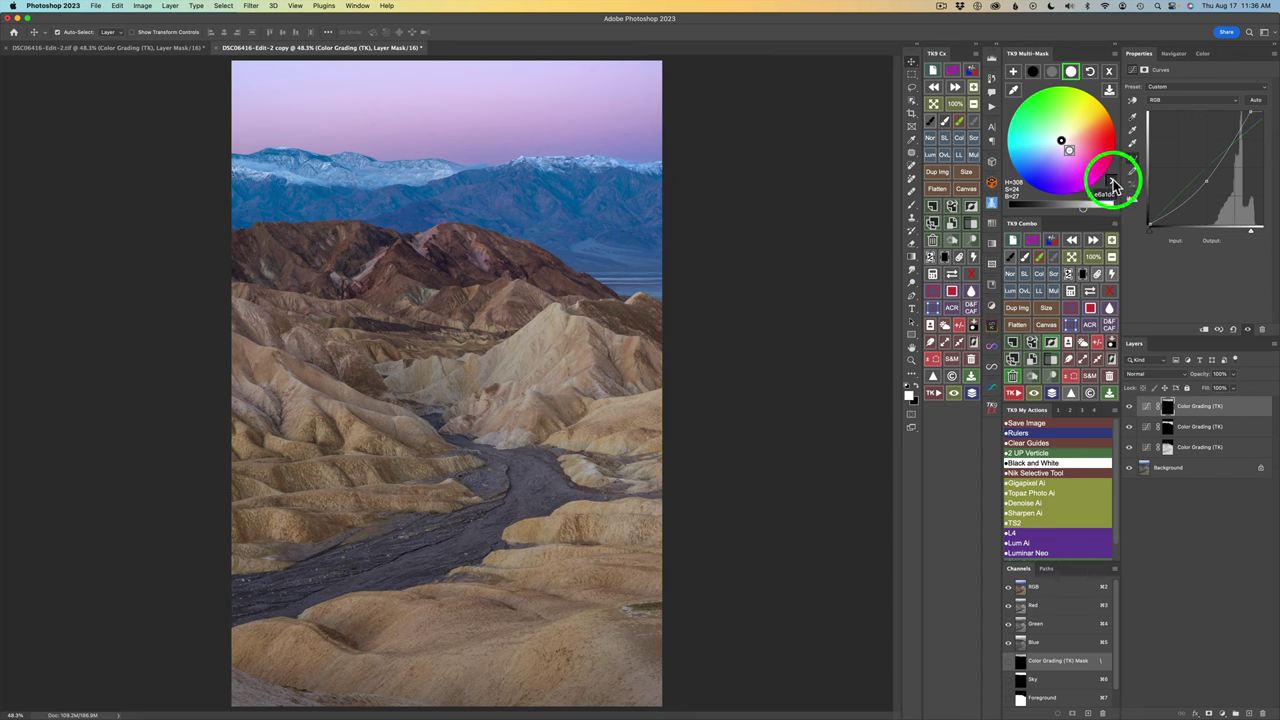
left_click_drag(1113, 185, 1073, 160)
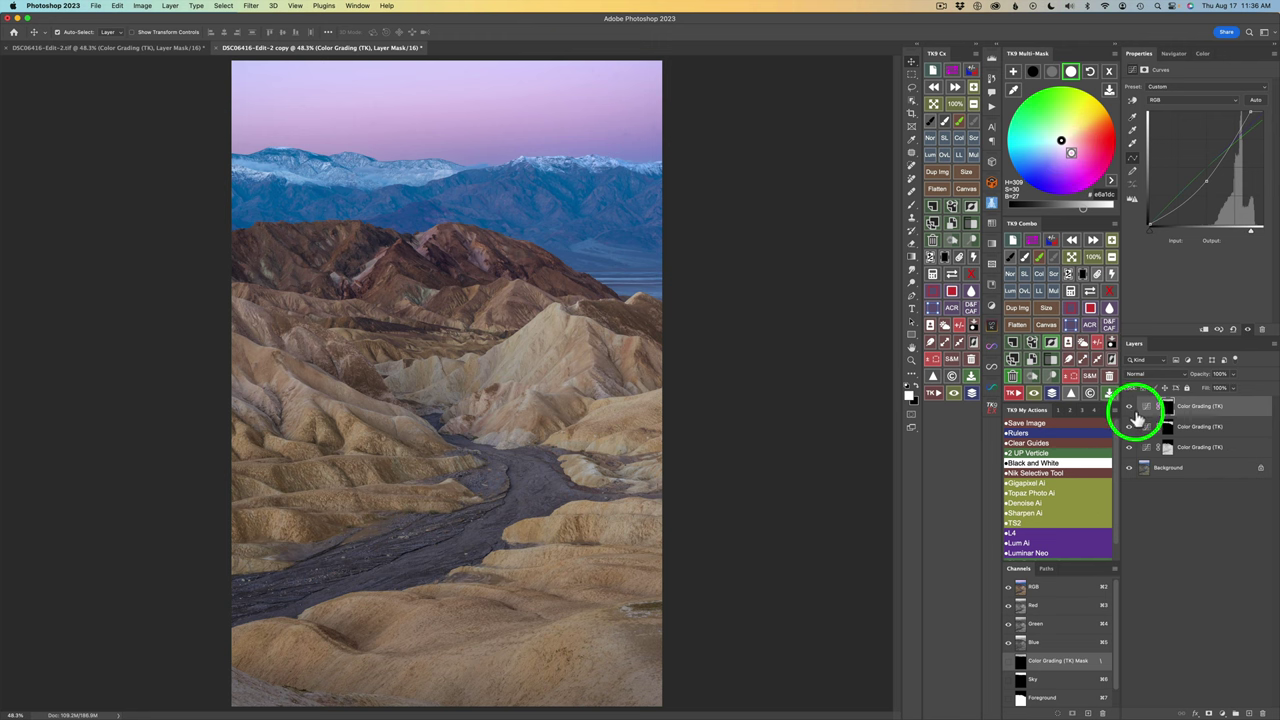
left_click(1130, 407)
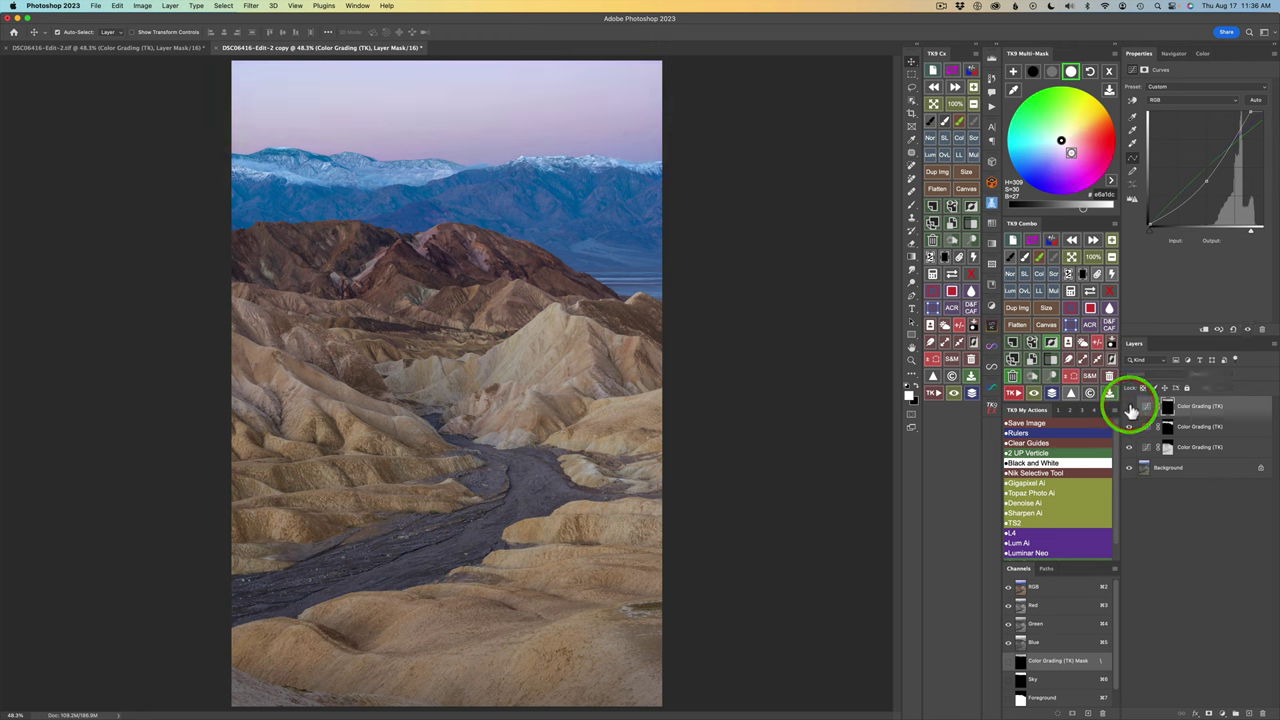
left_click(1130, 407)
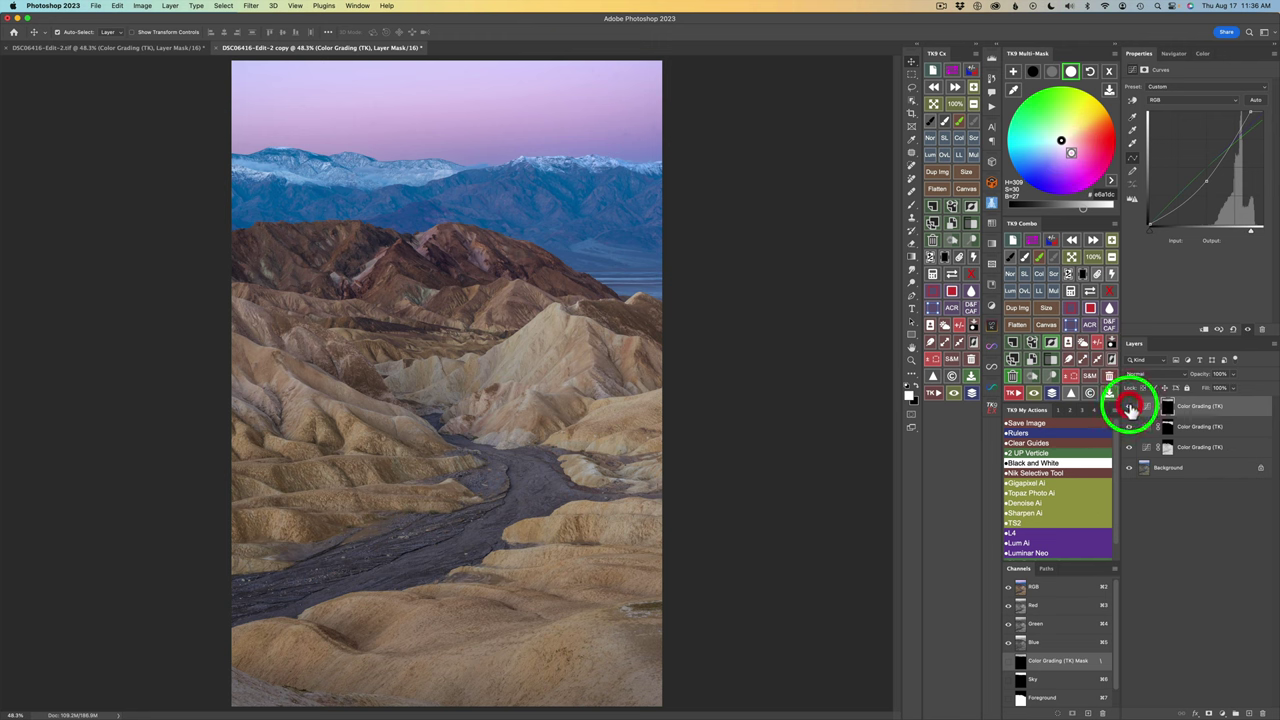
left_click(1055, 396)
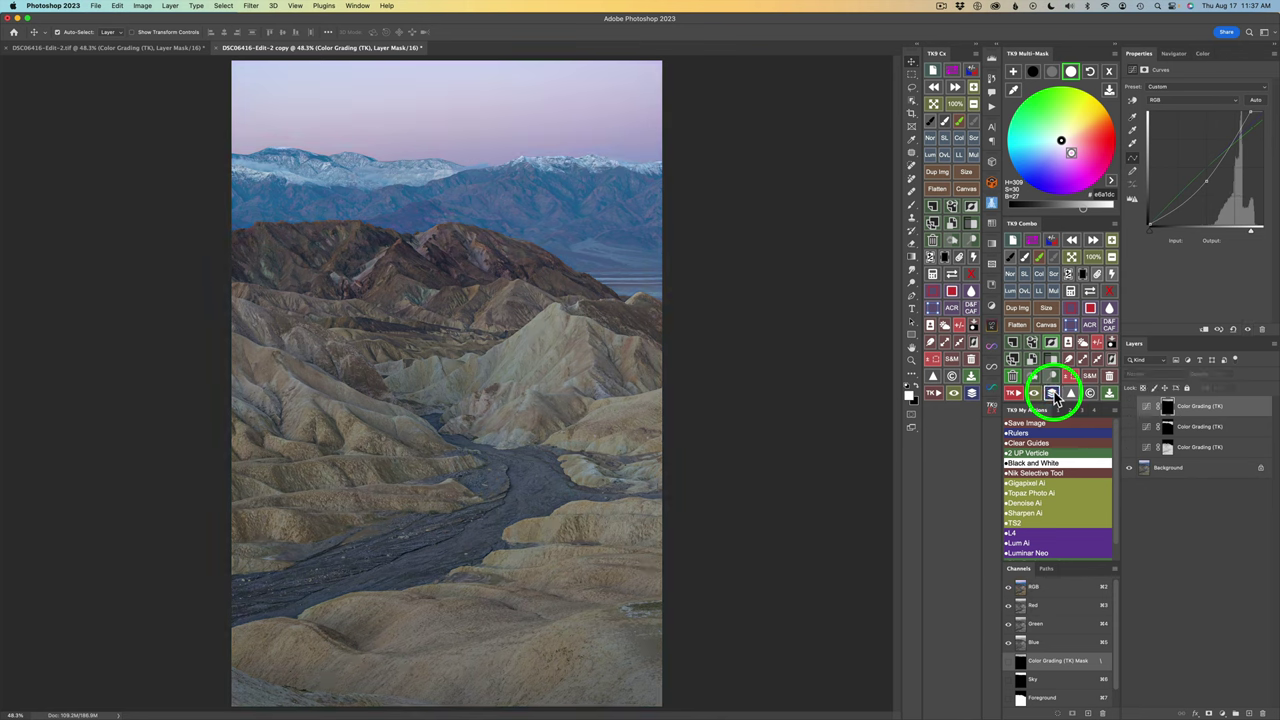
left_click(1057, 398)
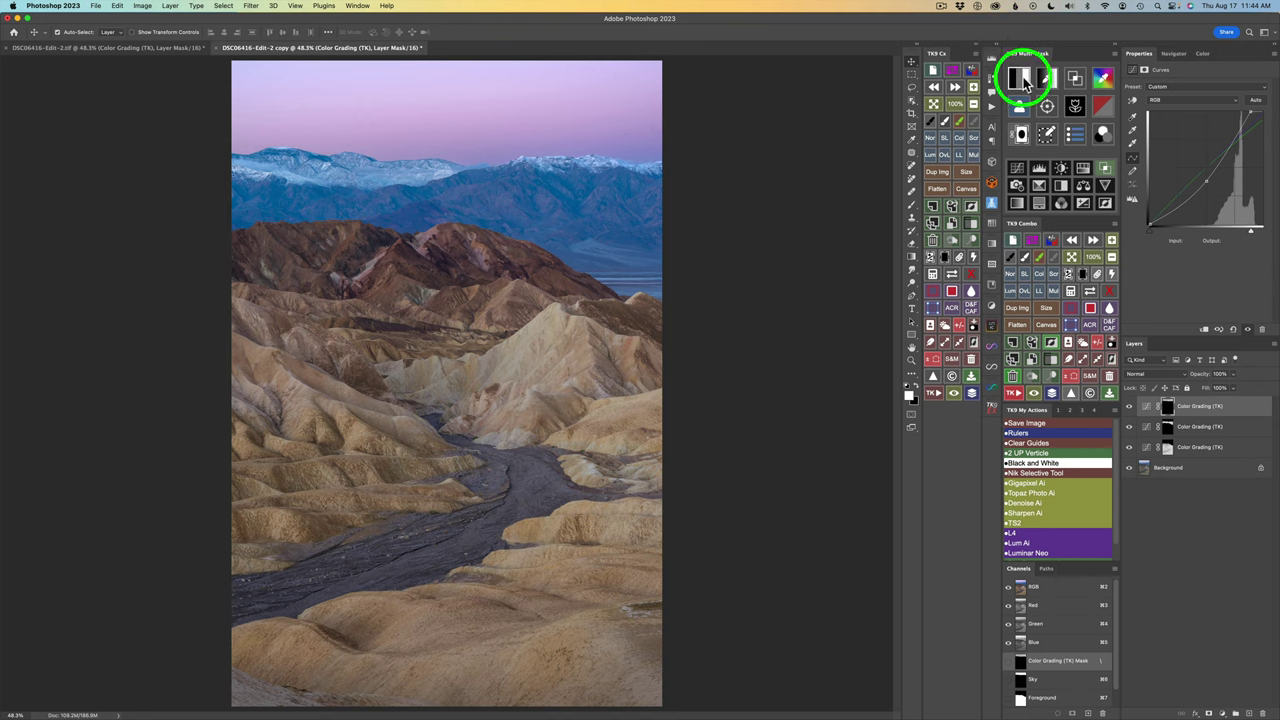
Output a midtones 3 Blend If mask to a fourth TK color grading layer and inspect the layer's Blend If settings
left_click(1076, 80)
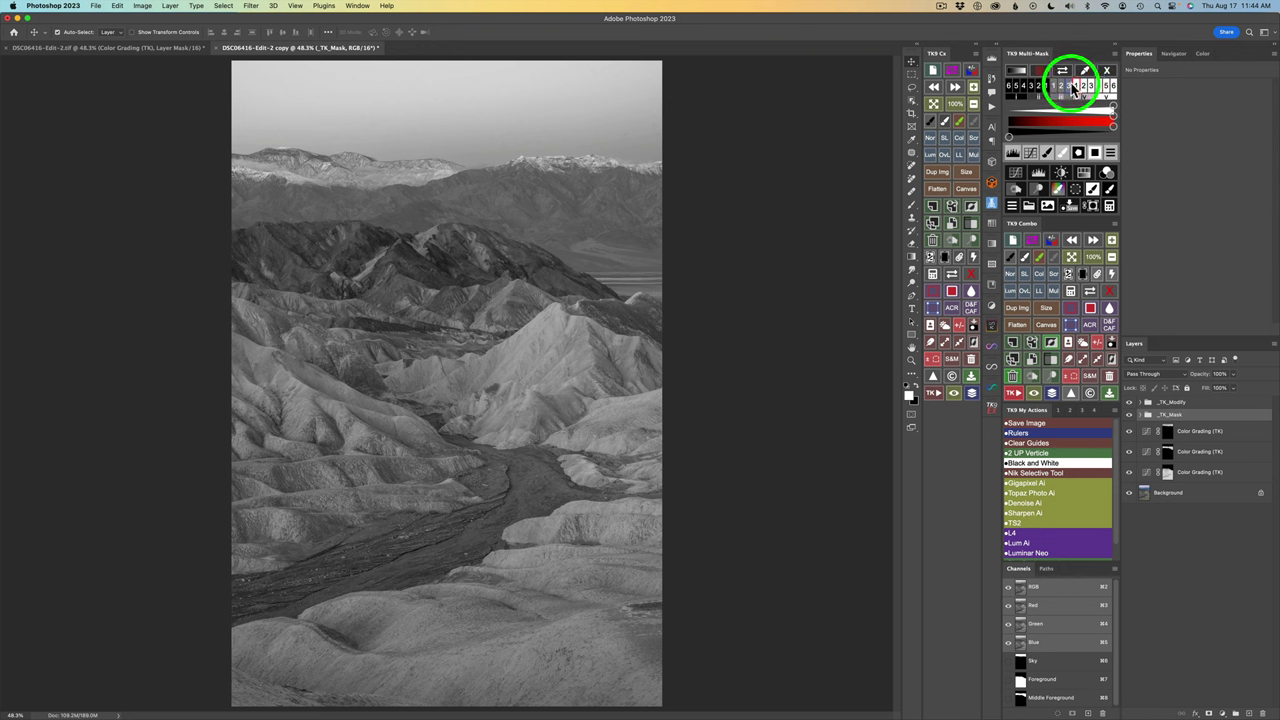
left_click(1069, 87)
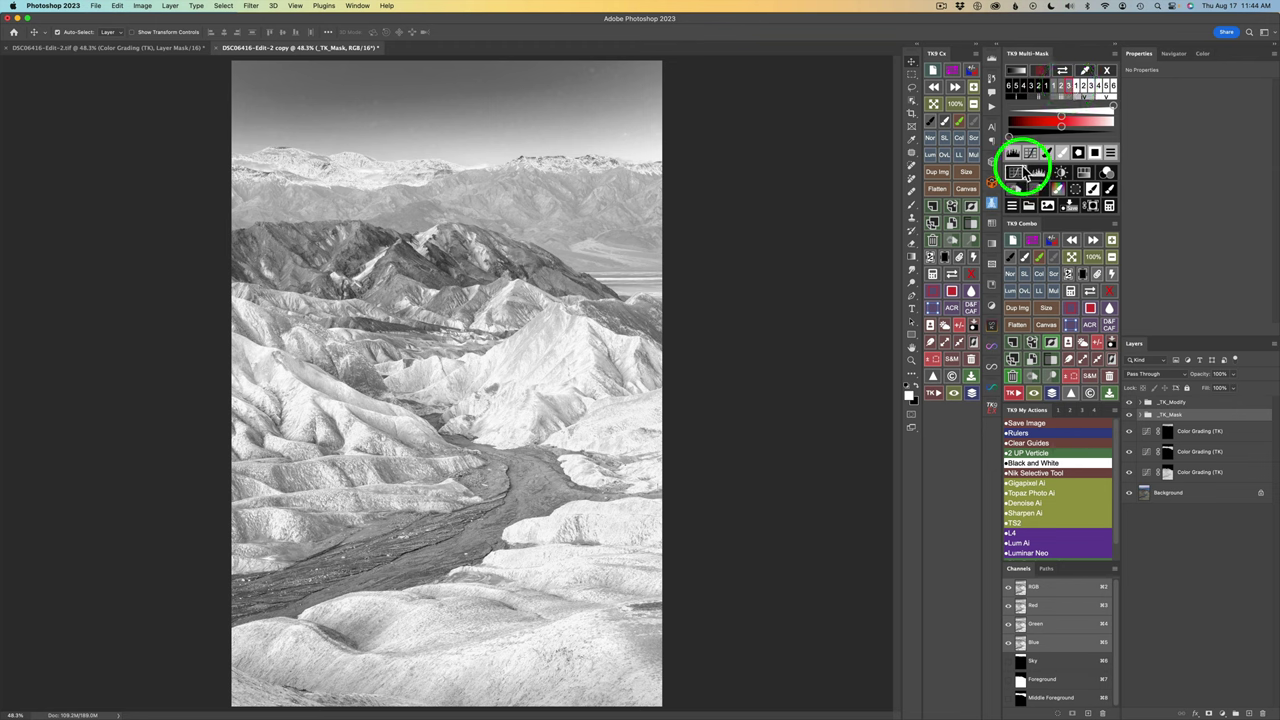
left_click(1108, 174)
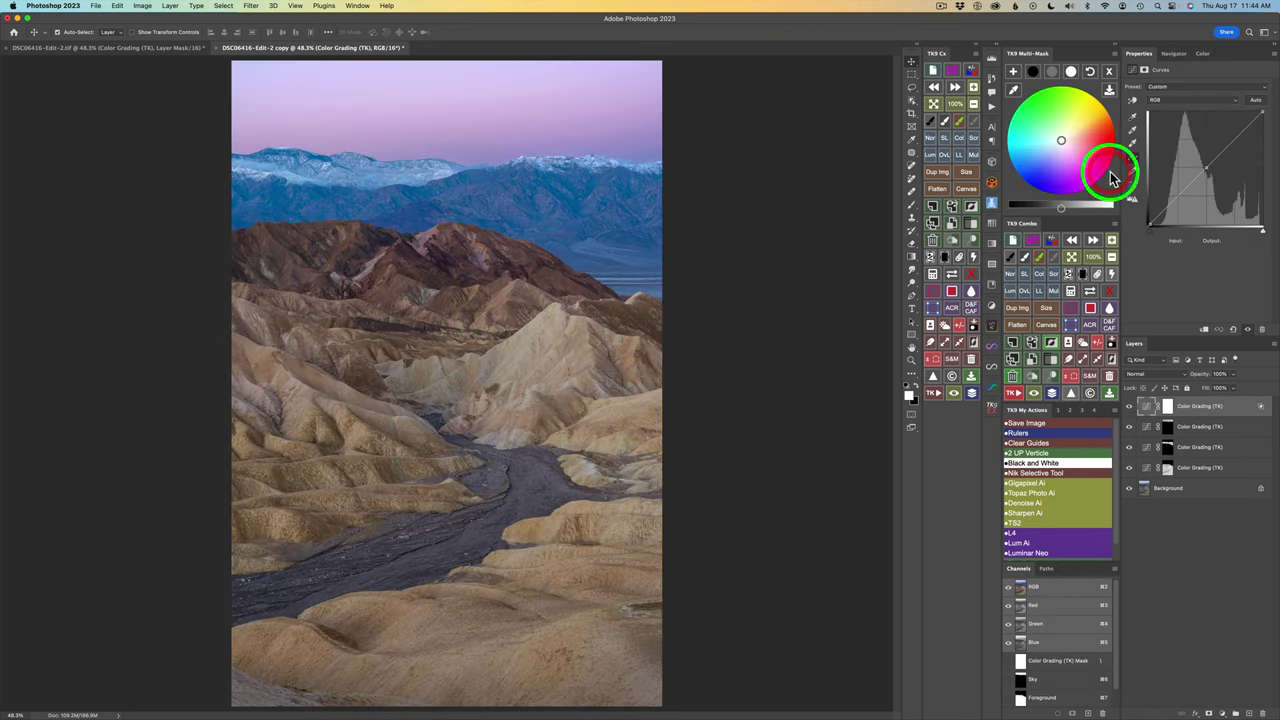
double_click(1261, 410)
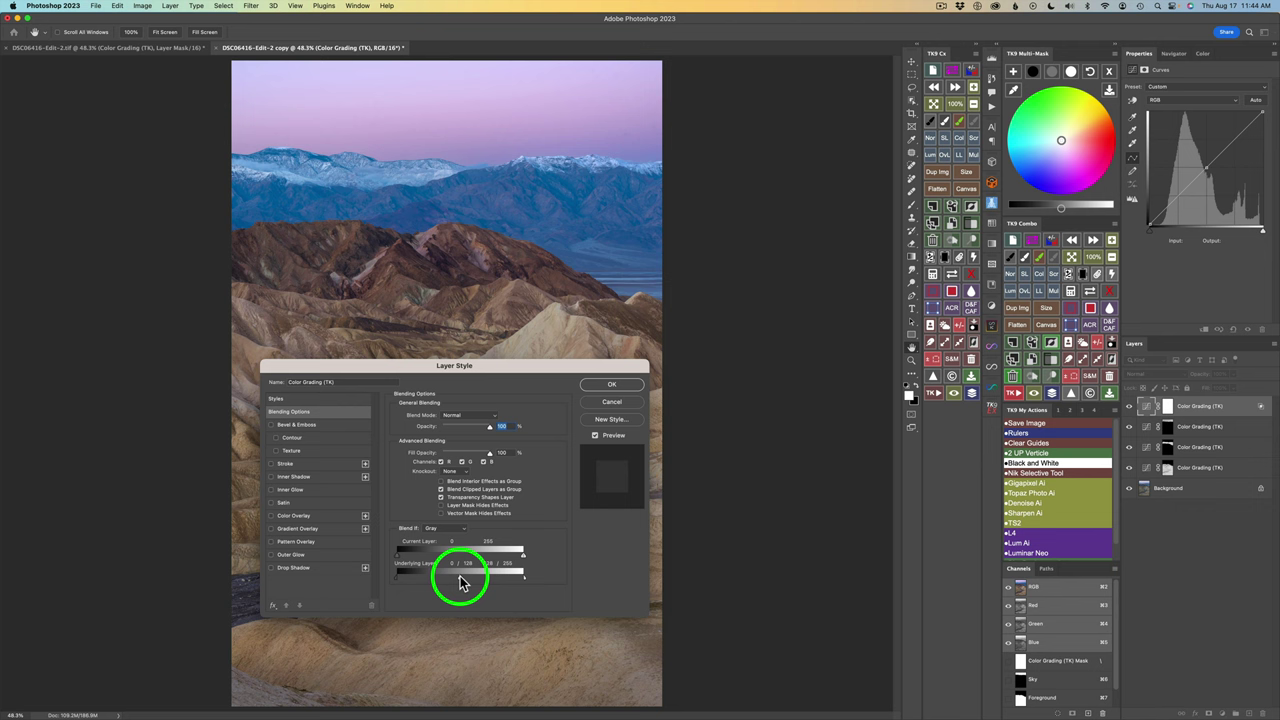
left_click(614, 406)
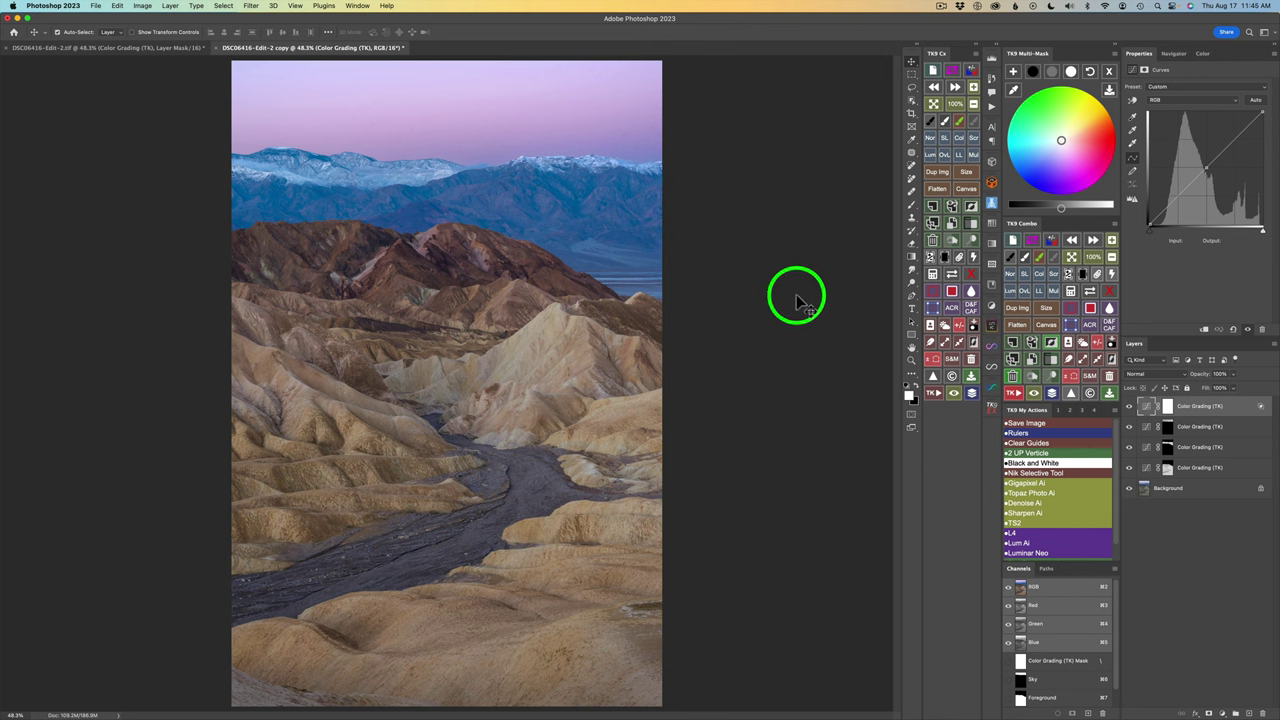
Set the Blend If color grading layer's brightness to -16 for shadows, 9 for midtones and 36 for highlights, and toggle the layer to compare
left_click(1035, 75)
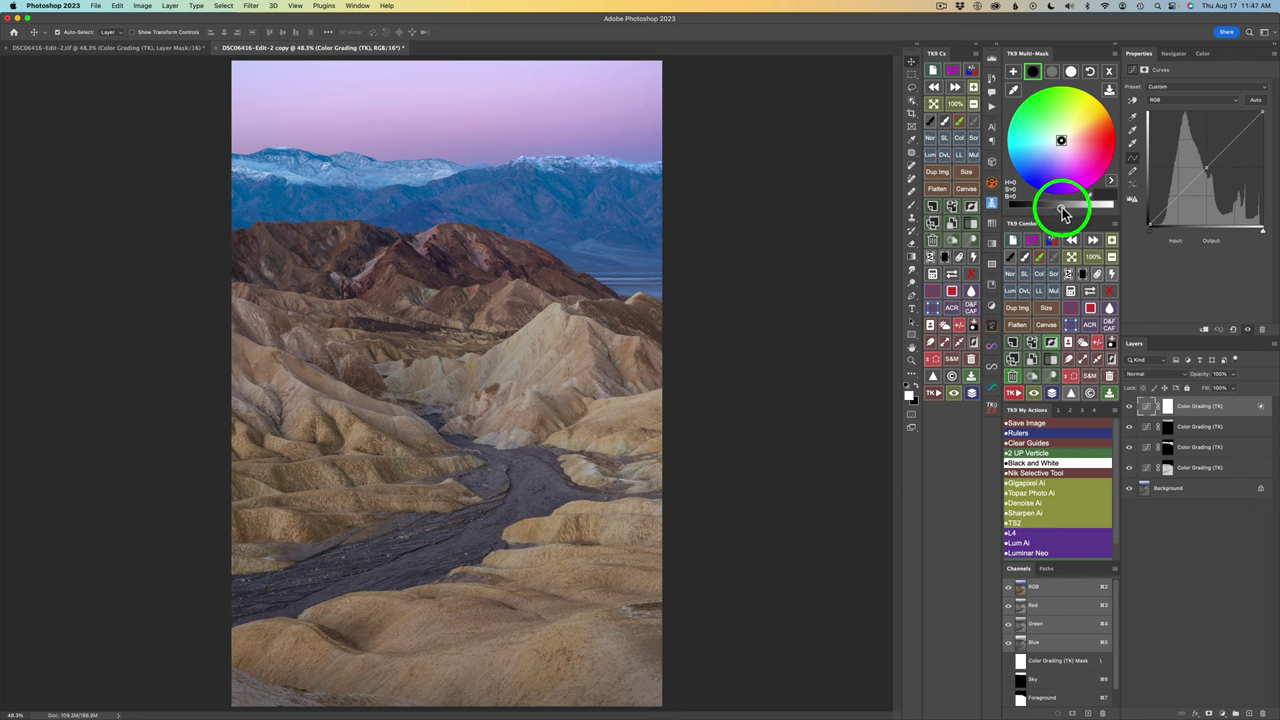
left_click_drag(1063, 212, 1049, 212)
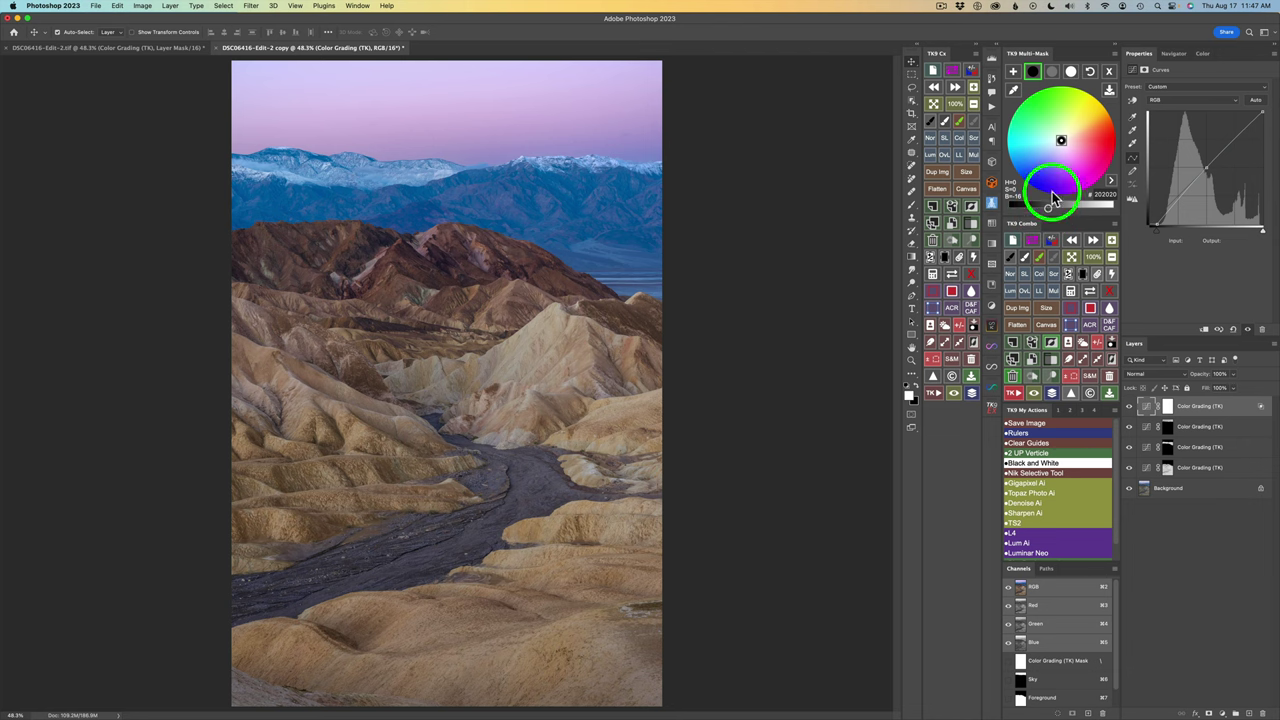
left_click(1053, 72)
left_click_drag(1061, 214, 1071, 210)
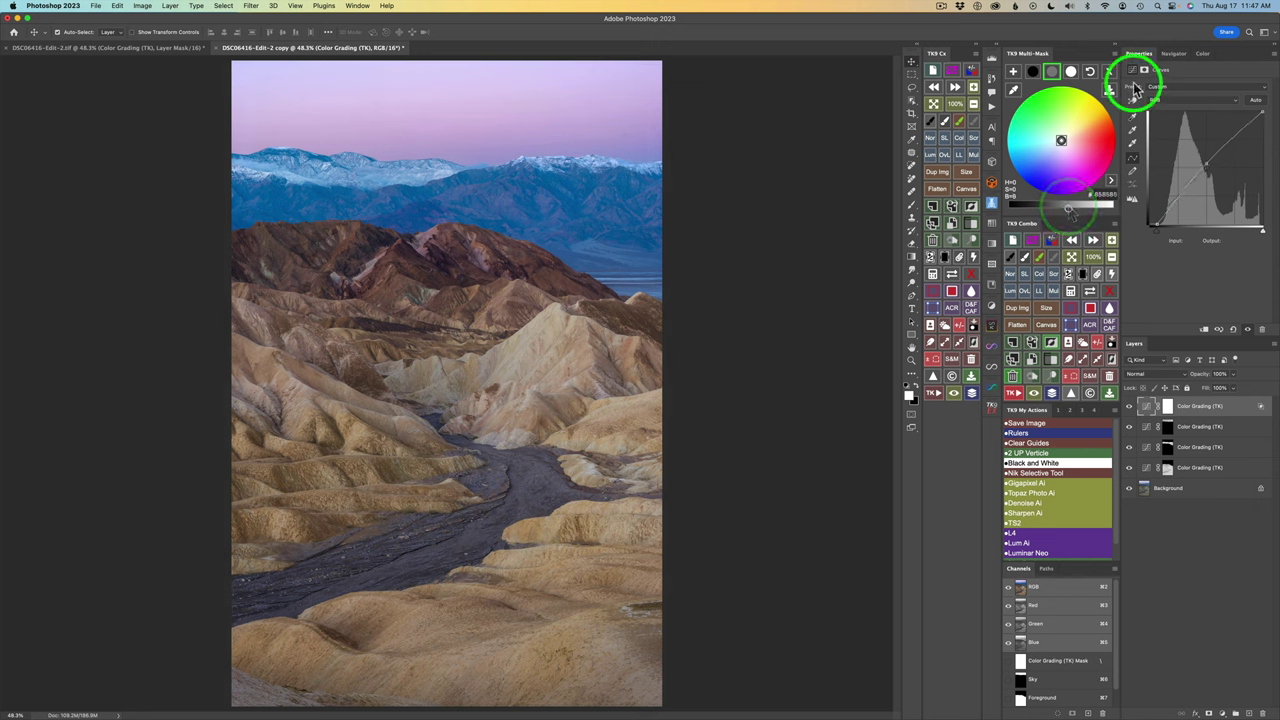
left_click(1072, 72)
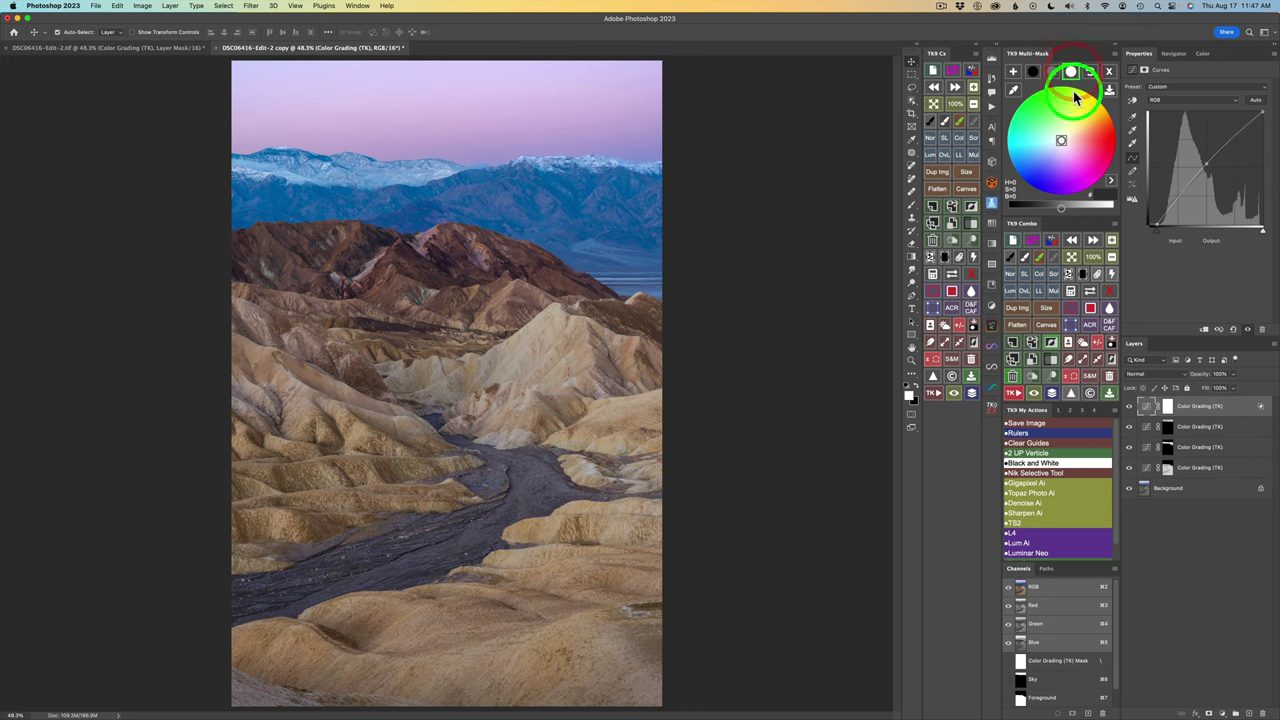
left_click_drag(1068, 208, 1093, 213)
left_click(1129, 406)
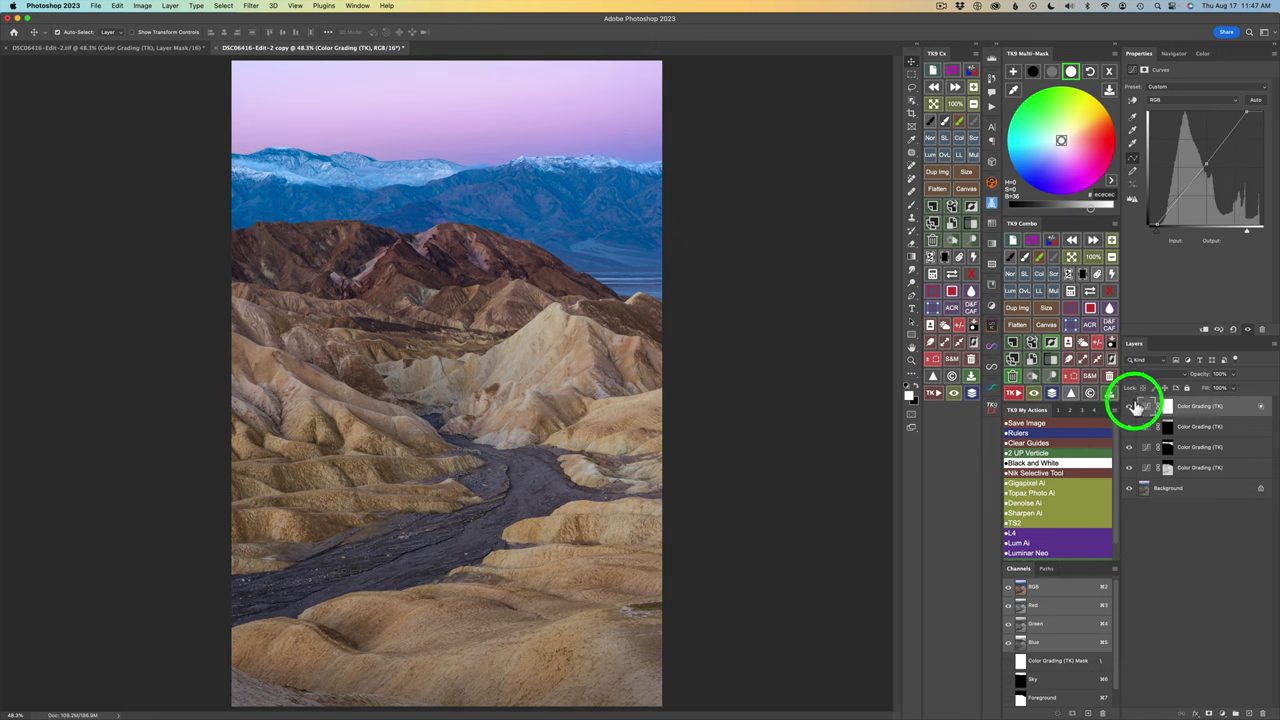
Compare the photo with and without the topmost Blend If color grading layer
left_click(1129, 406)
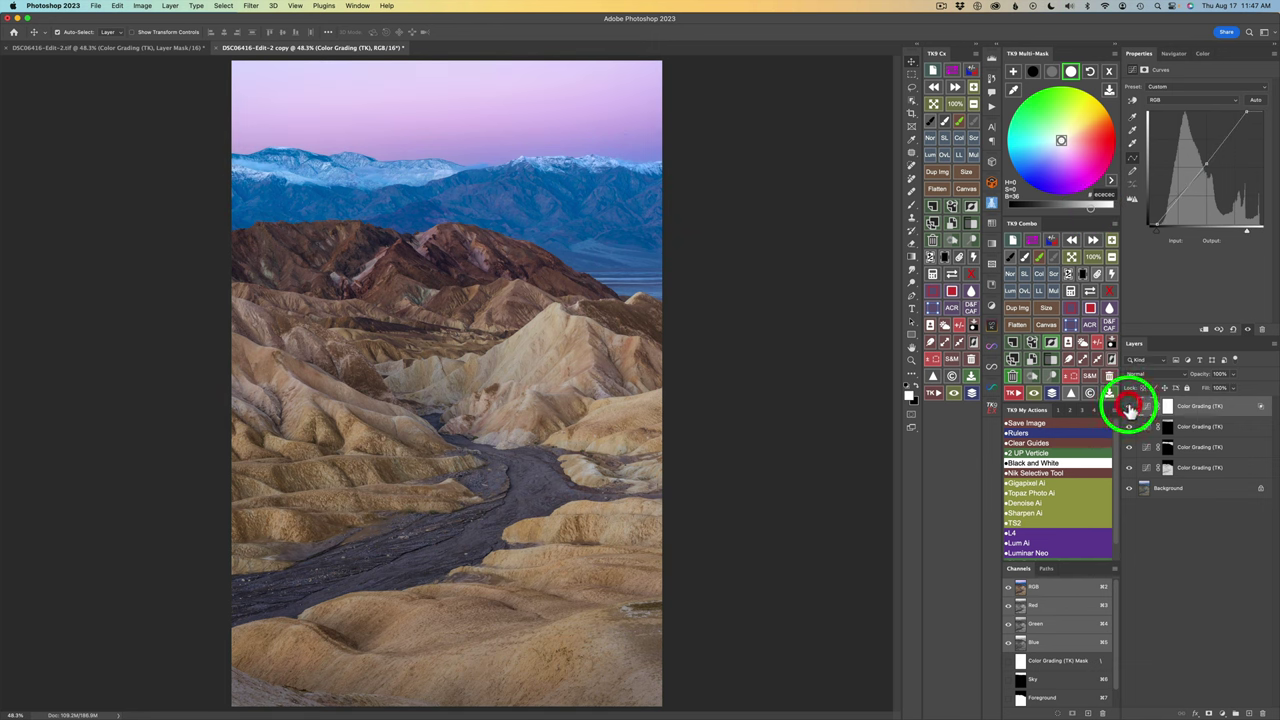
left_click(1129, 406)
left_click(1129, 406)
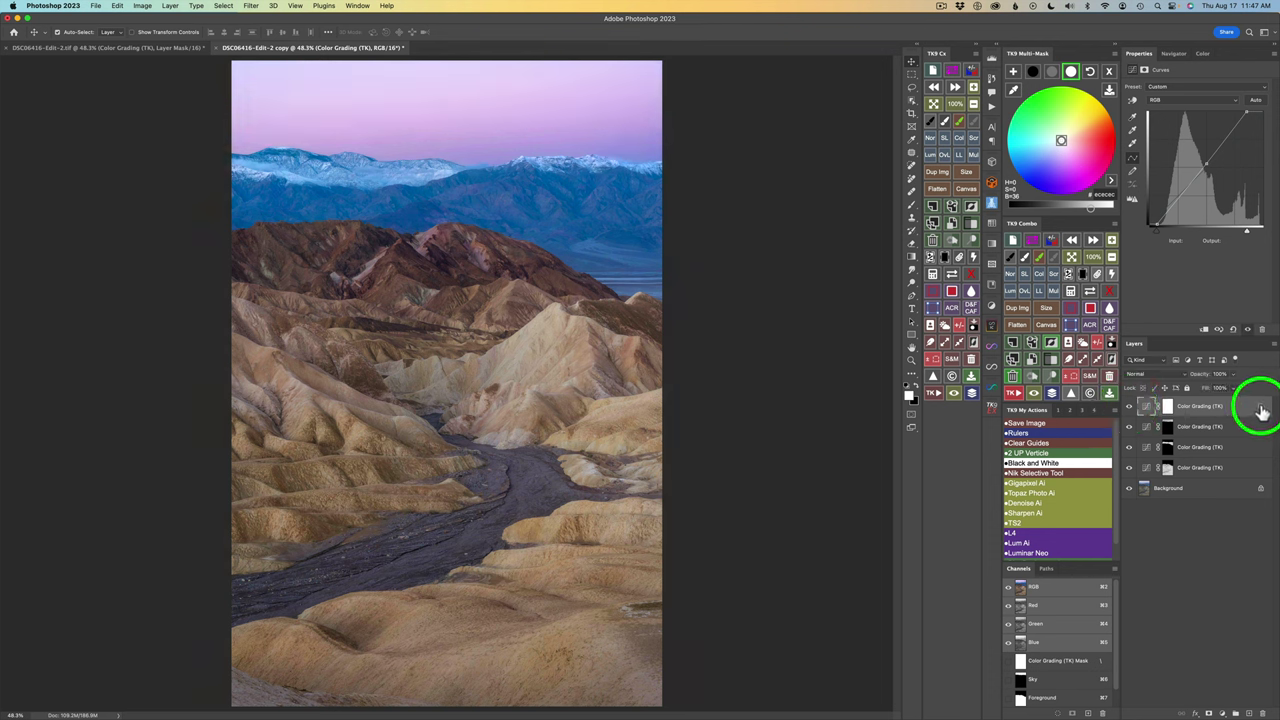
Narrow the layer's Blend If range by setting the dark end to 25 / 128 and slightly lowering the bright end, and toggle the layer to compare
left_click(1108, 72)
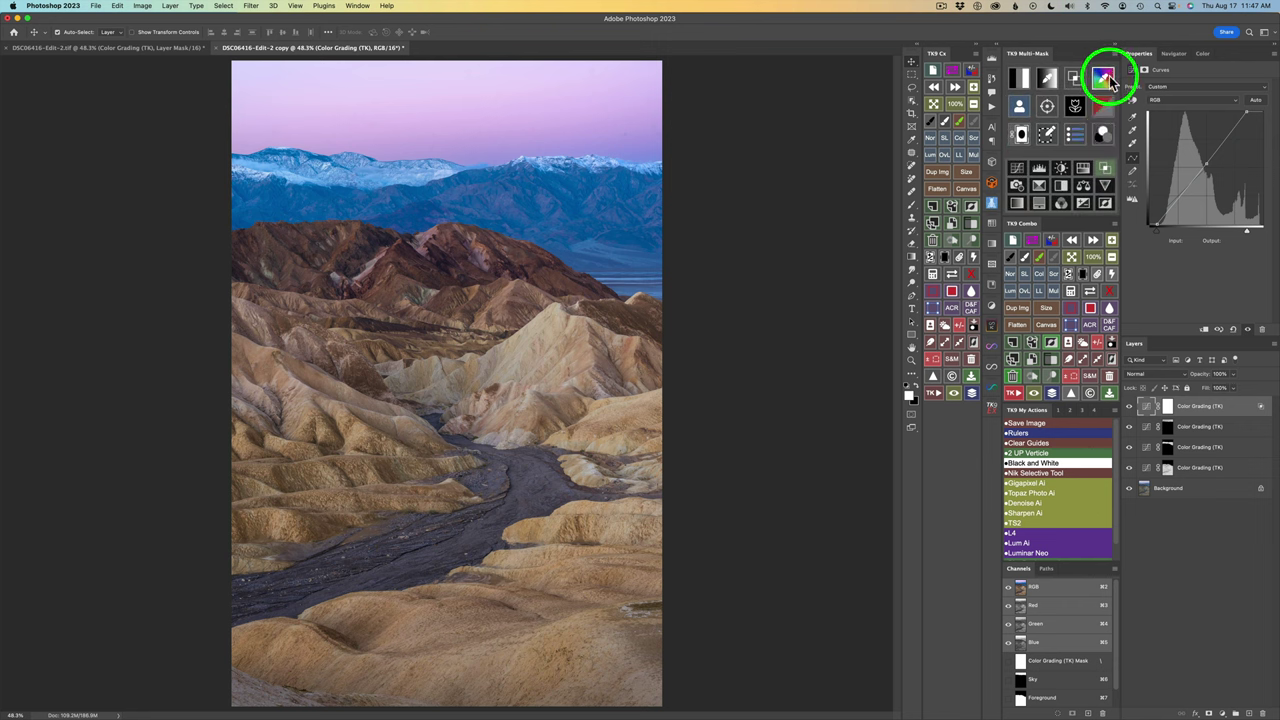
left_click(1106, 168)
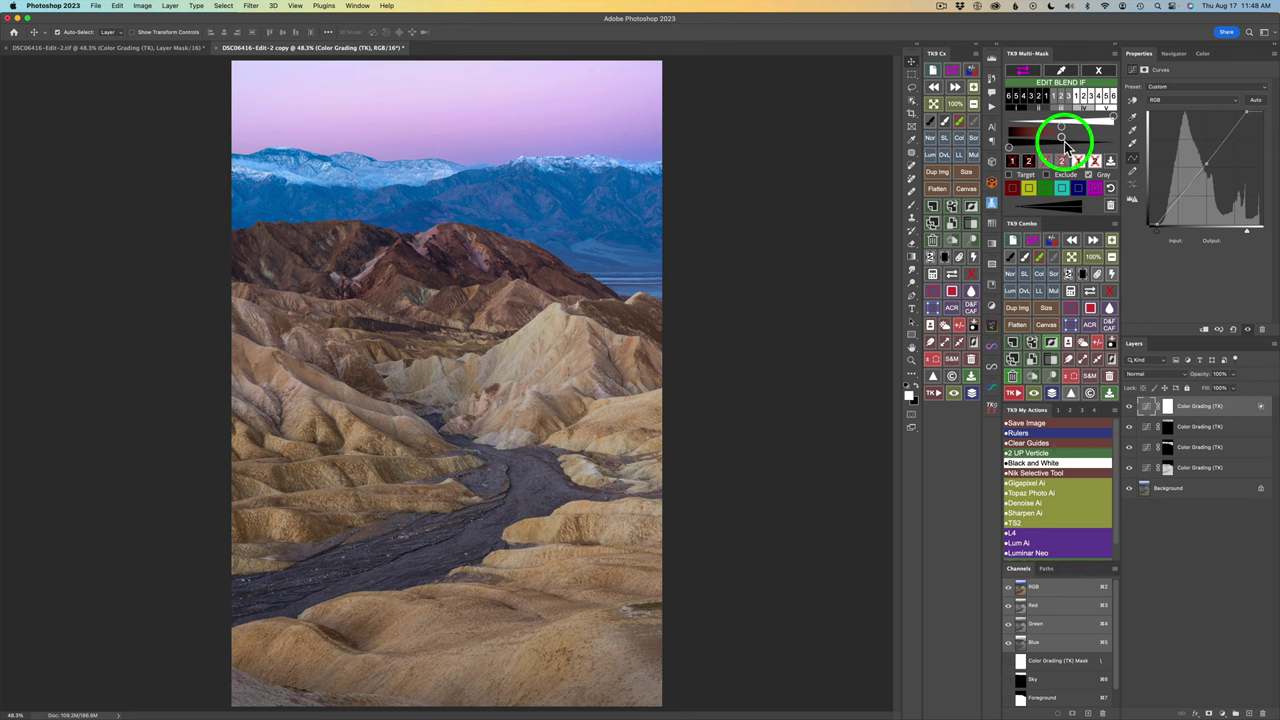
left_click_drag(1038, 147, 1013, 153)
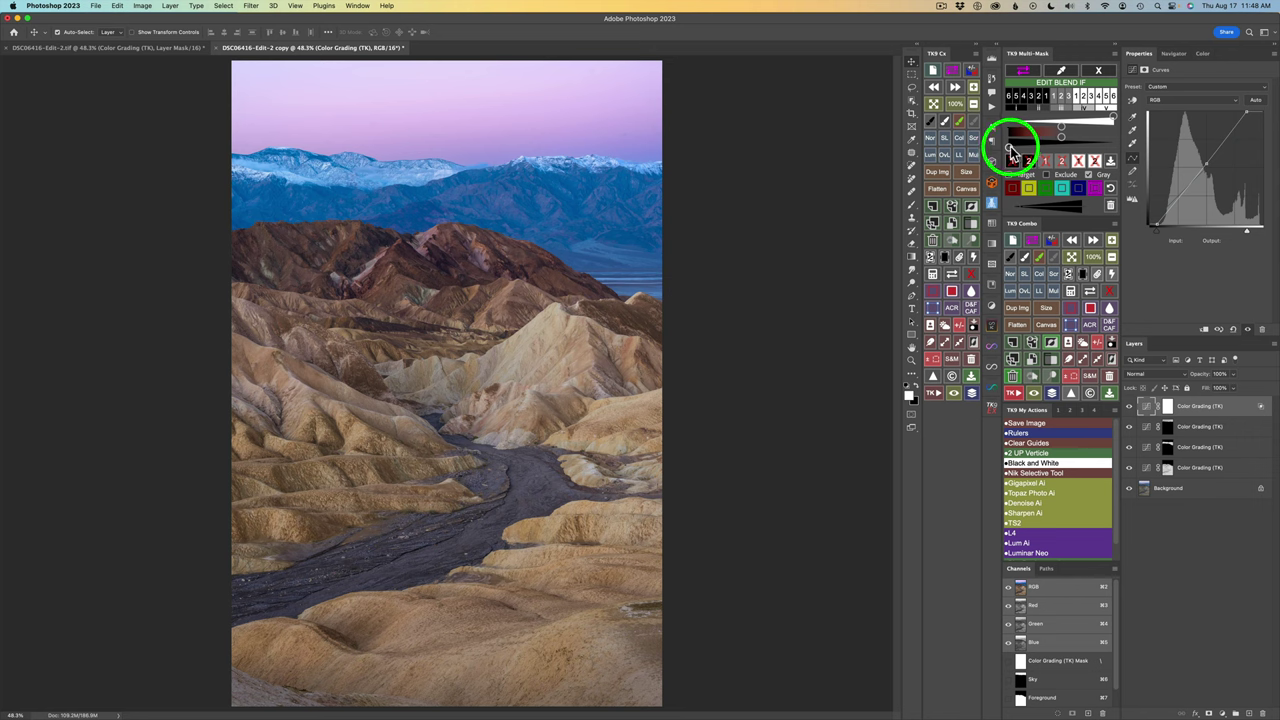
left_click_drag(1011, 152, 1021, 148)
left_click(1021, 148)
left_click_drag(1116, 120, 1107, 122)
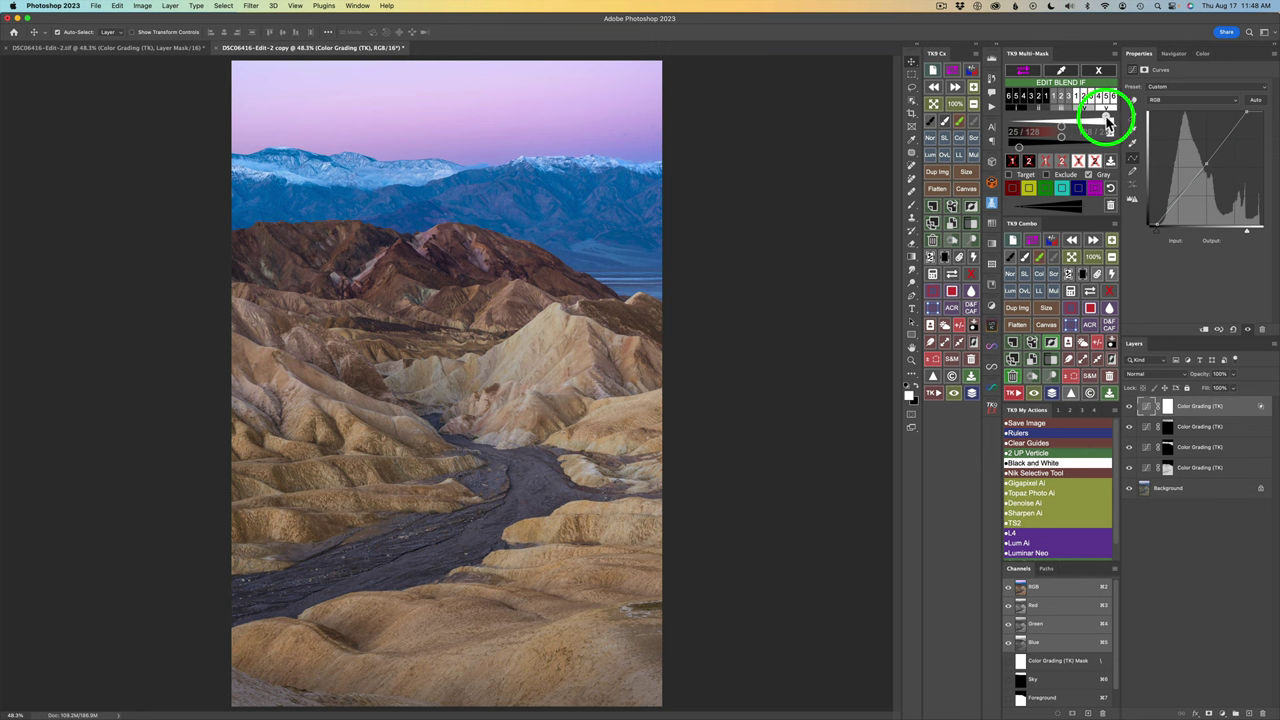
left_click(1129, 406)
left_click(1129, 406)
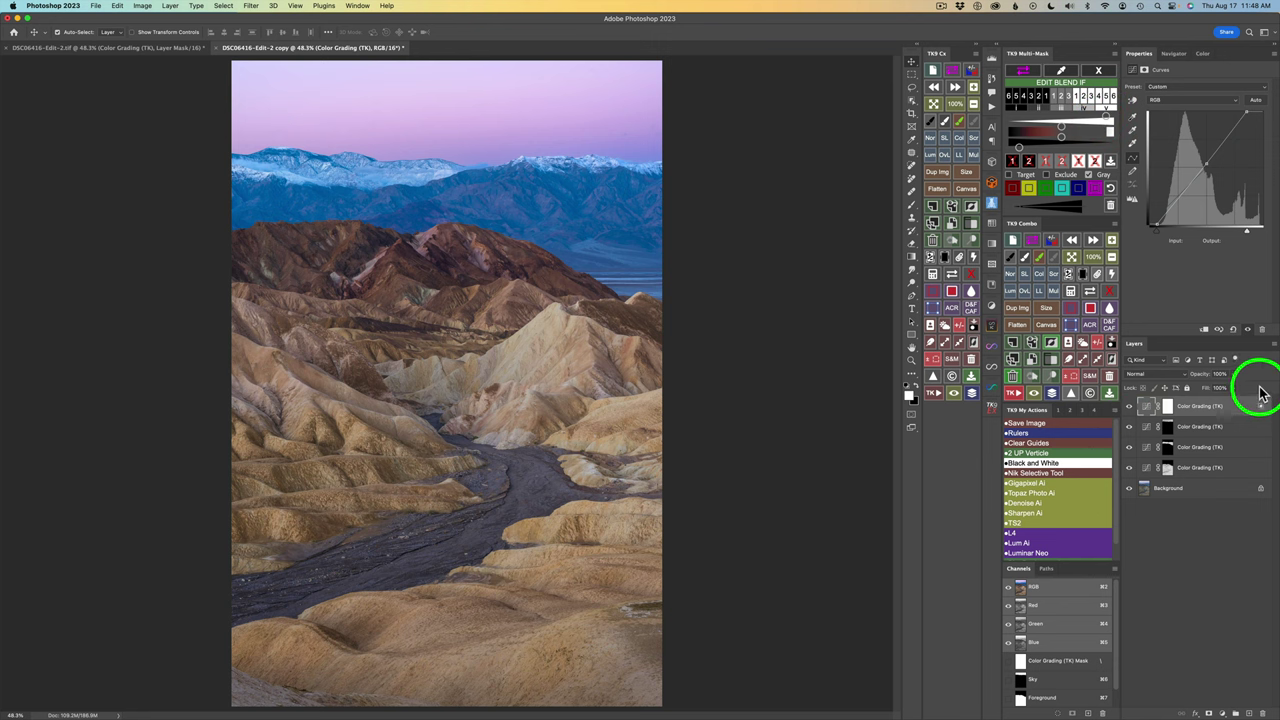
left_click(1098, 71)
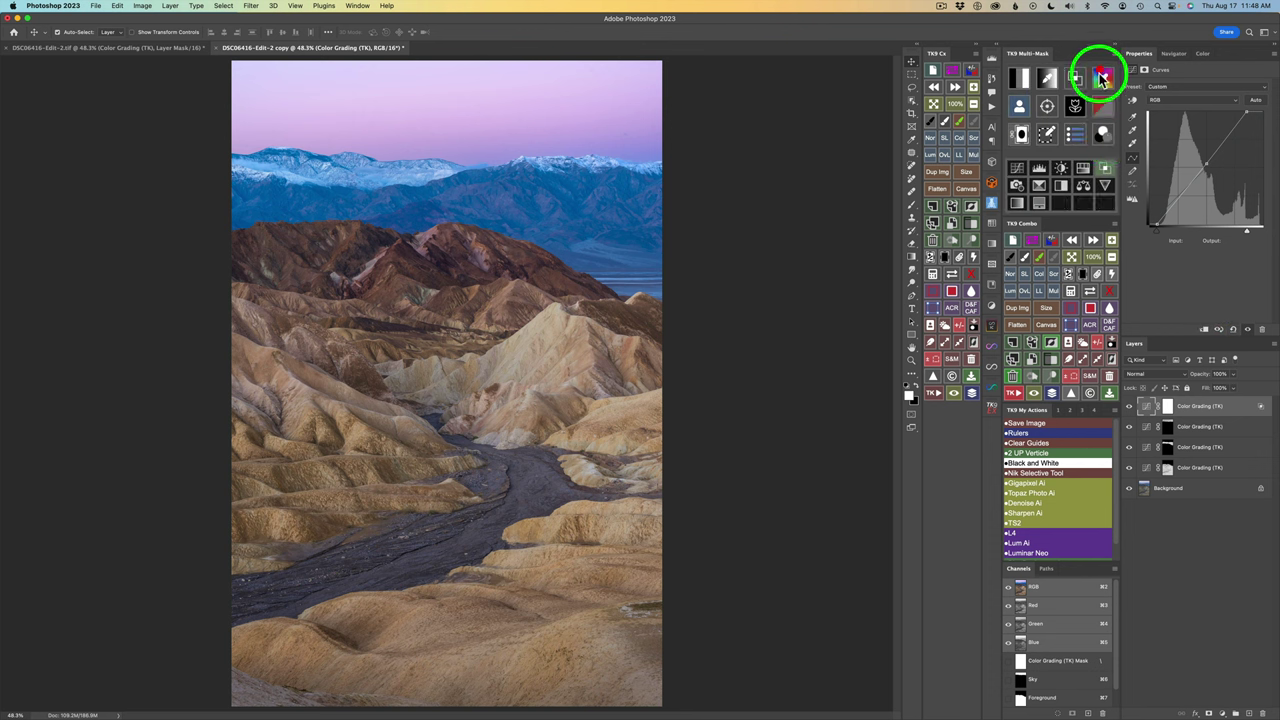
left_click(1101, 78)
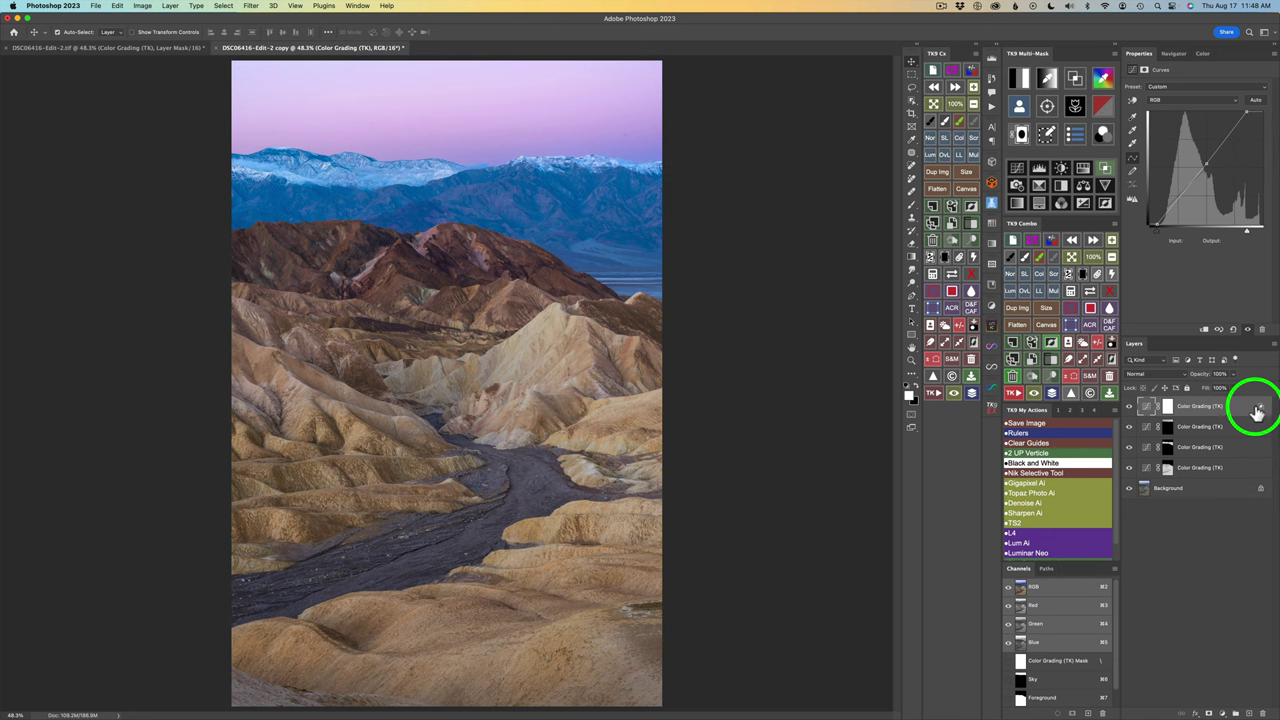
Compare the photo with and without the topmost layer, as well as with and without all the color grading layers
left_click(1129, 407)
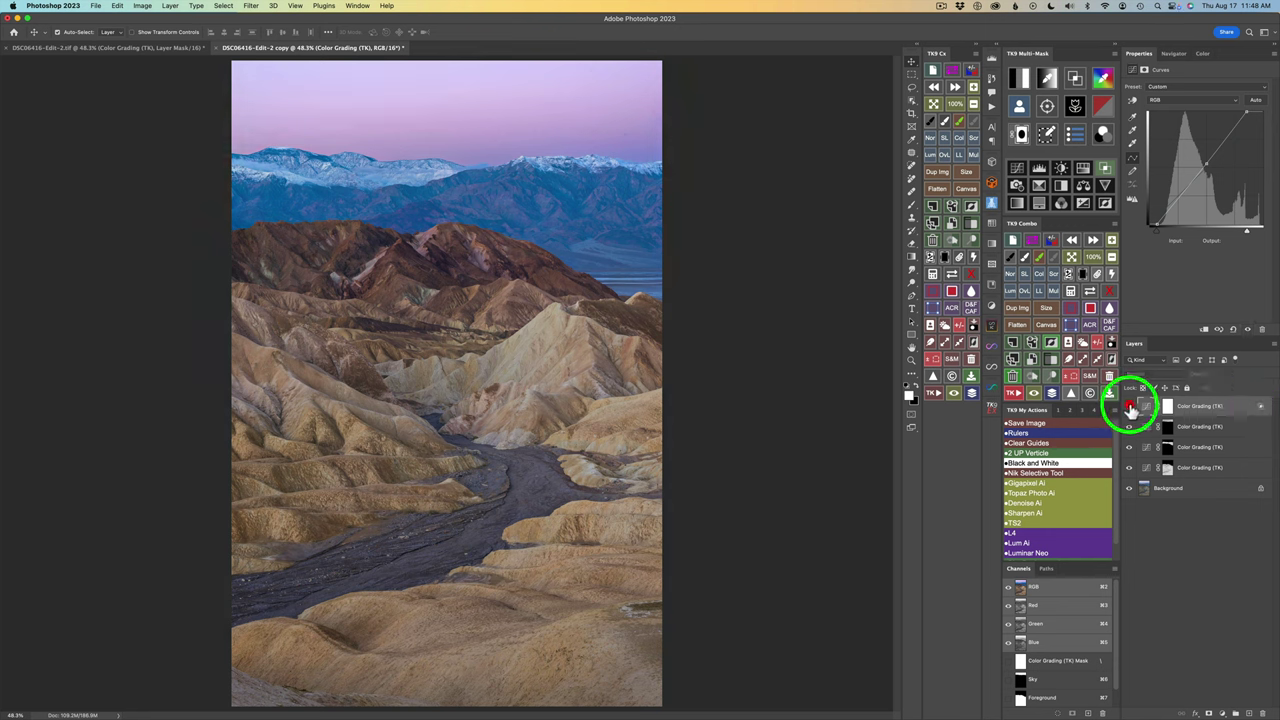
left_click(1130, 408)
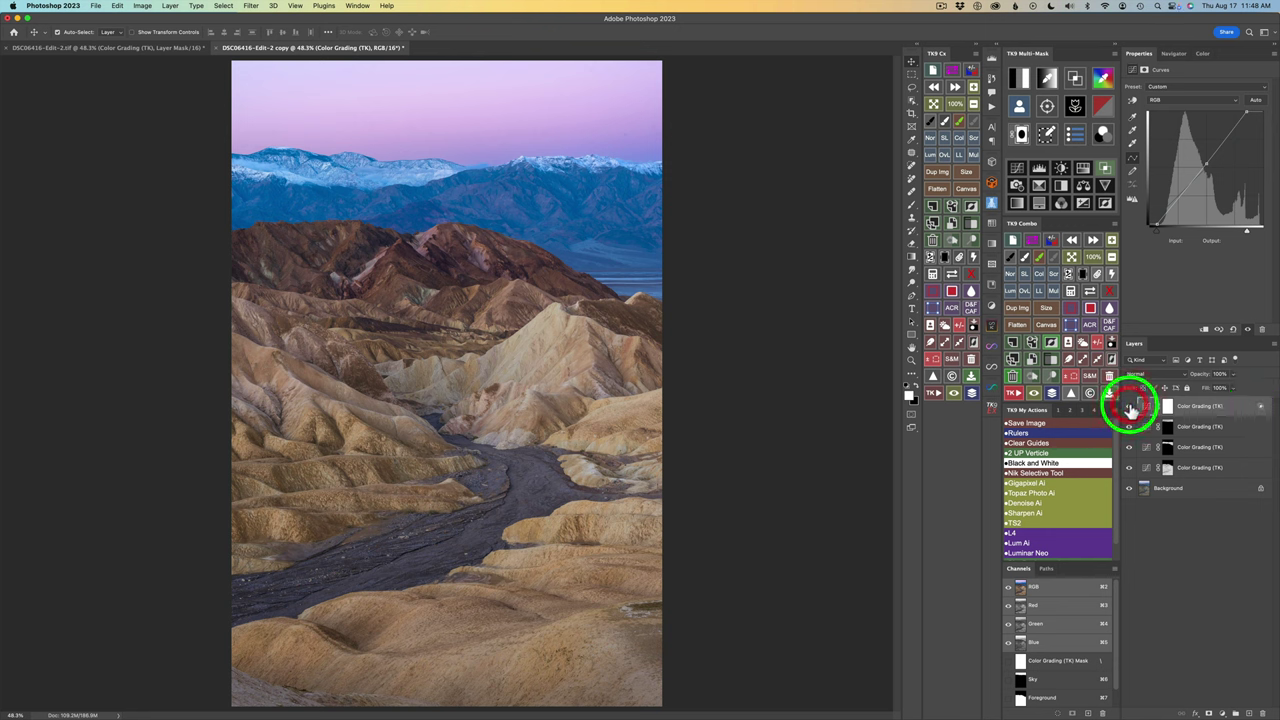
left_click(1053, 394)
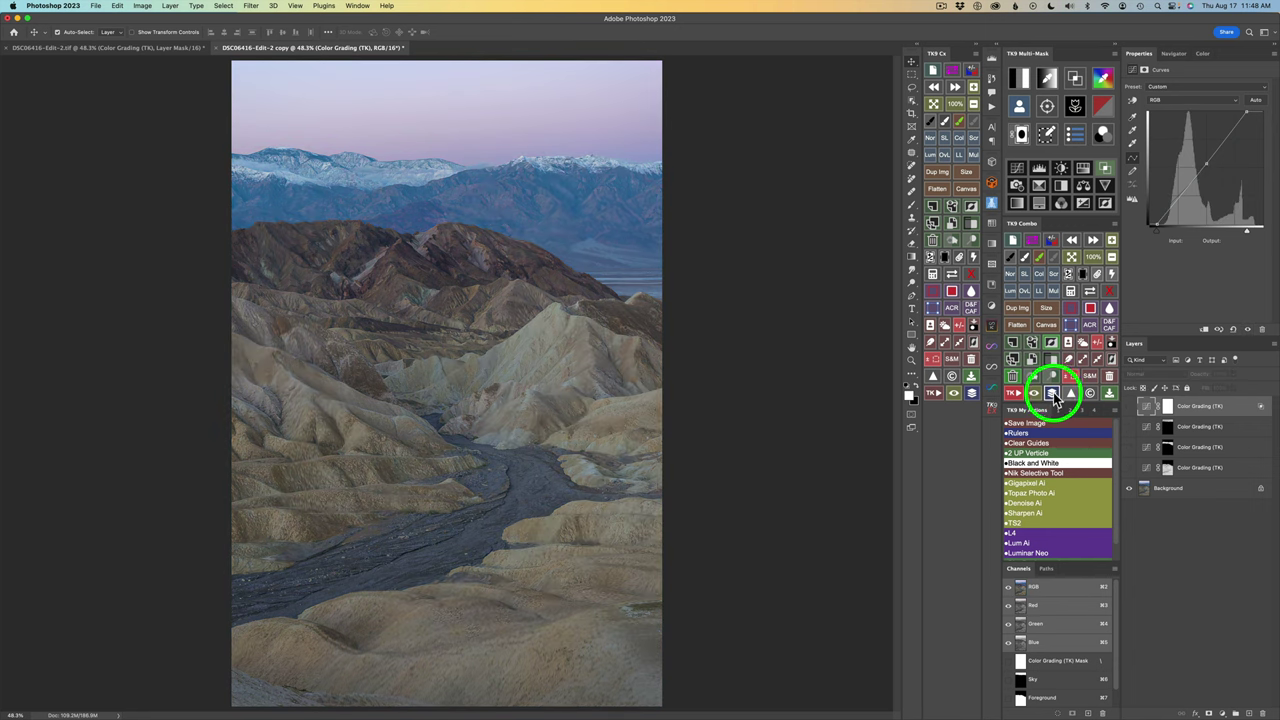
left_click(1053, 394)
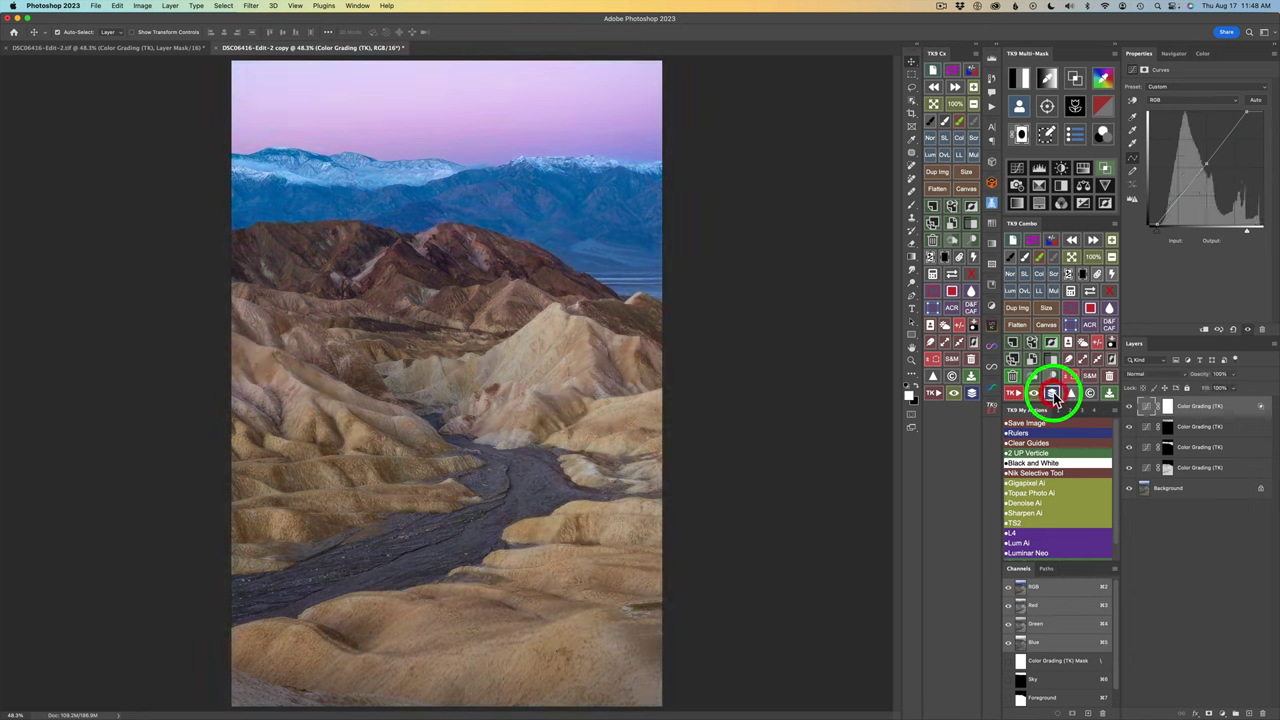
left_click(973, 393)
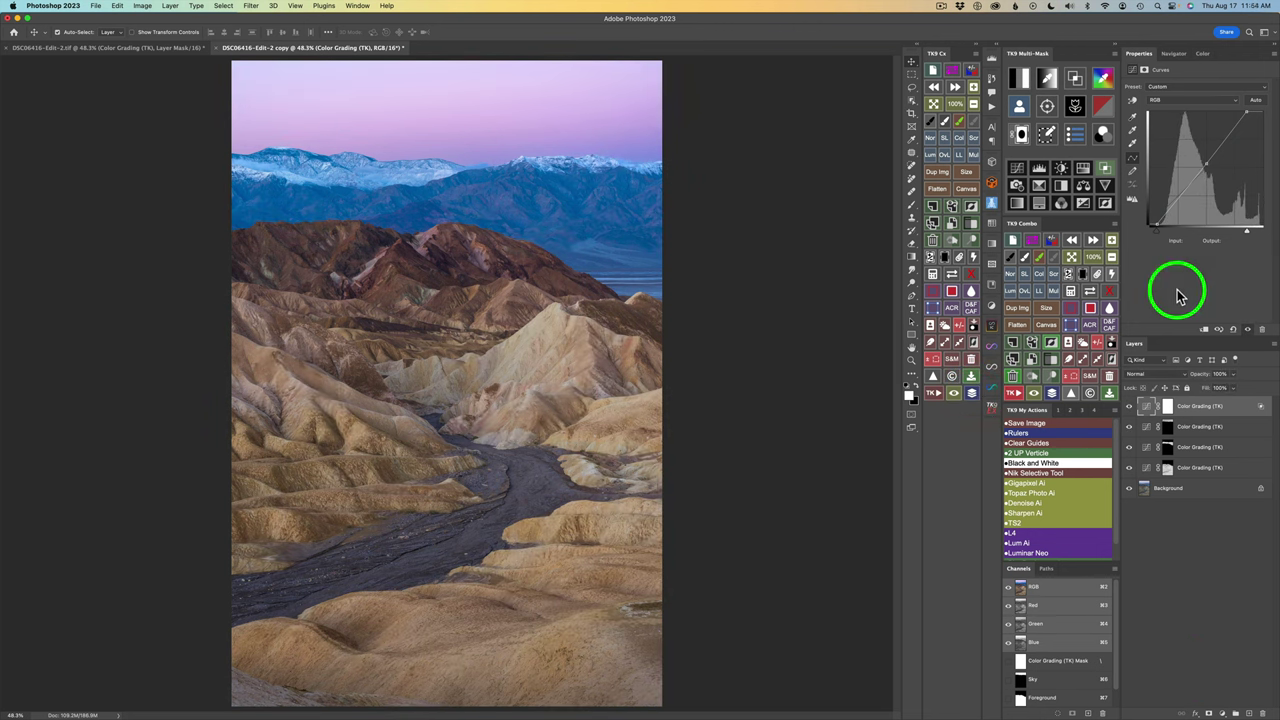
Compare the topmost layer's effect with its gray Blend If mask switched off and on, leaving the mask enabled
left_click(1106, 167)
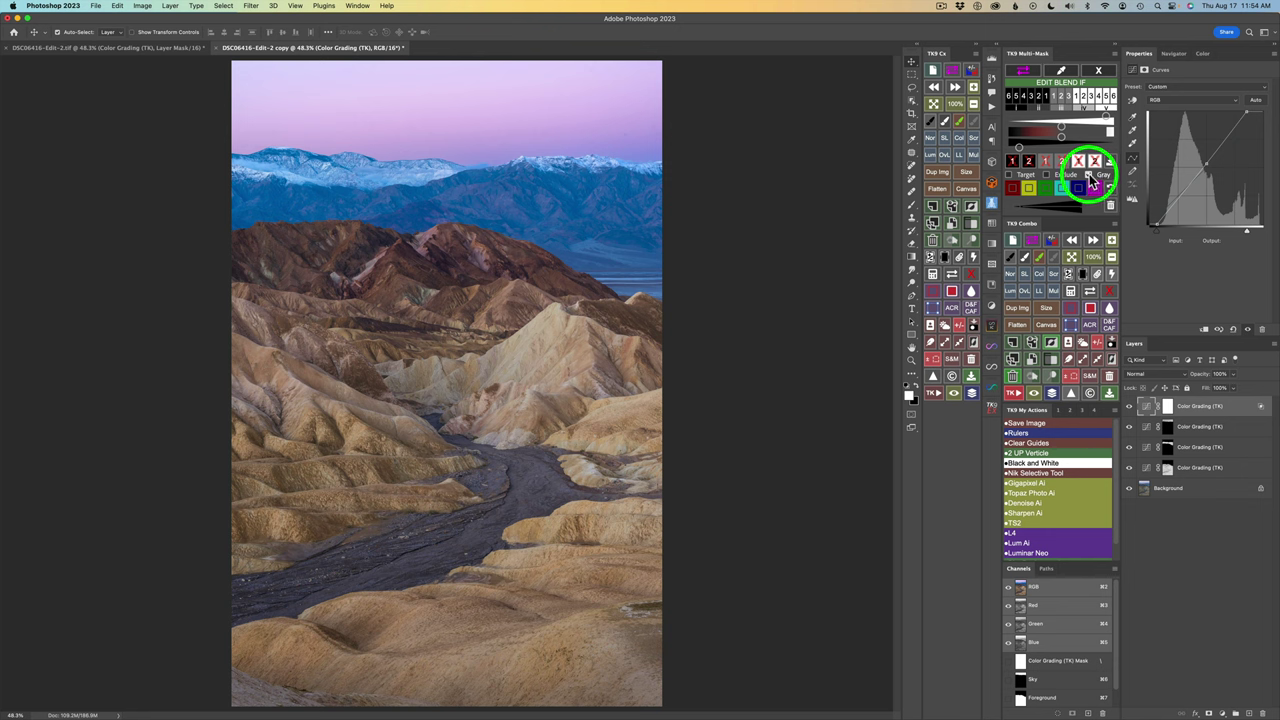
left_click(1089, 174)
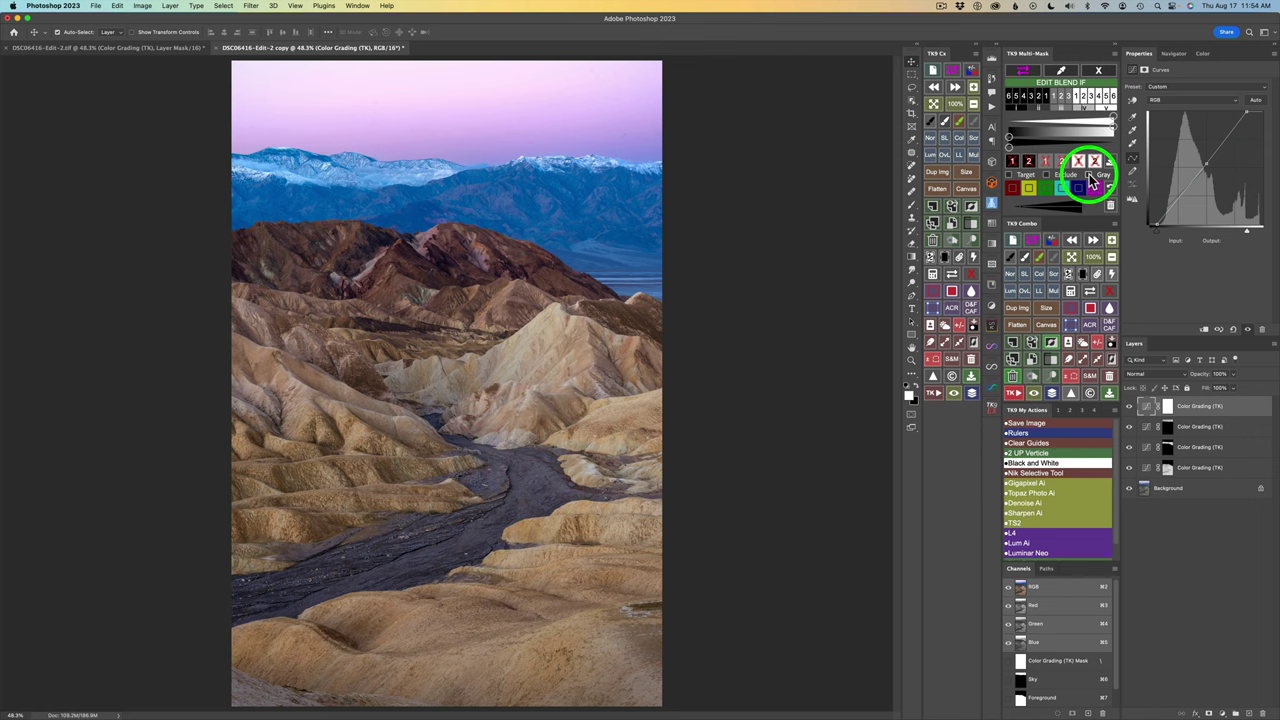
left_click(1089, 174)
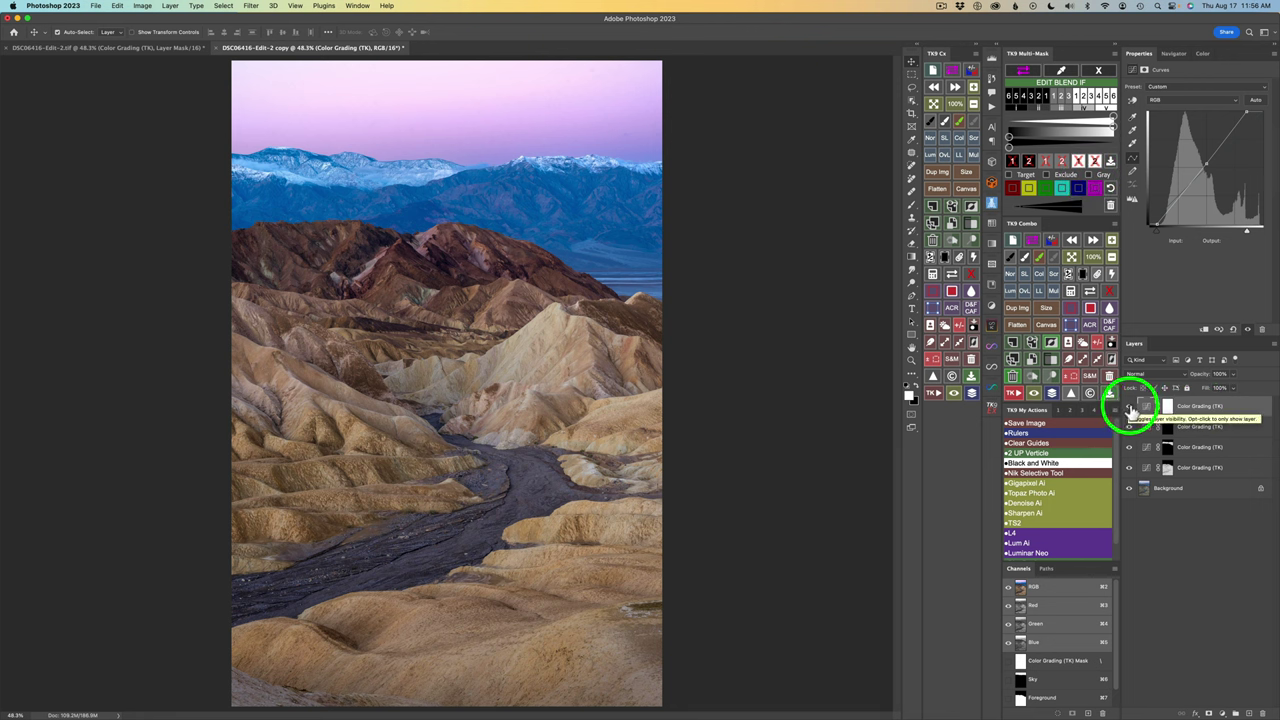
left_click(1130, 408)
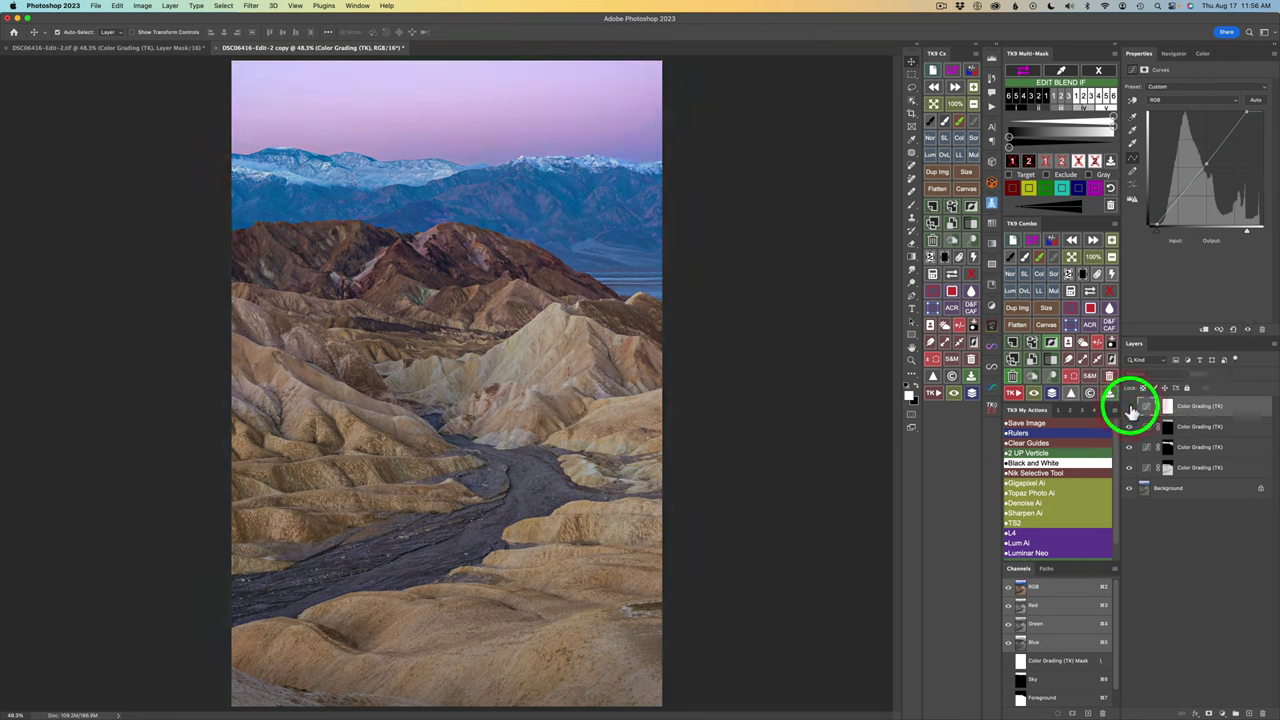
left_click(1130, 409)
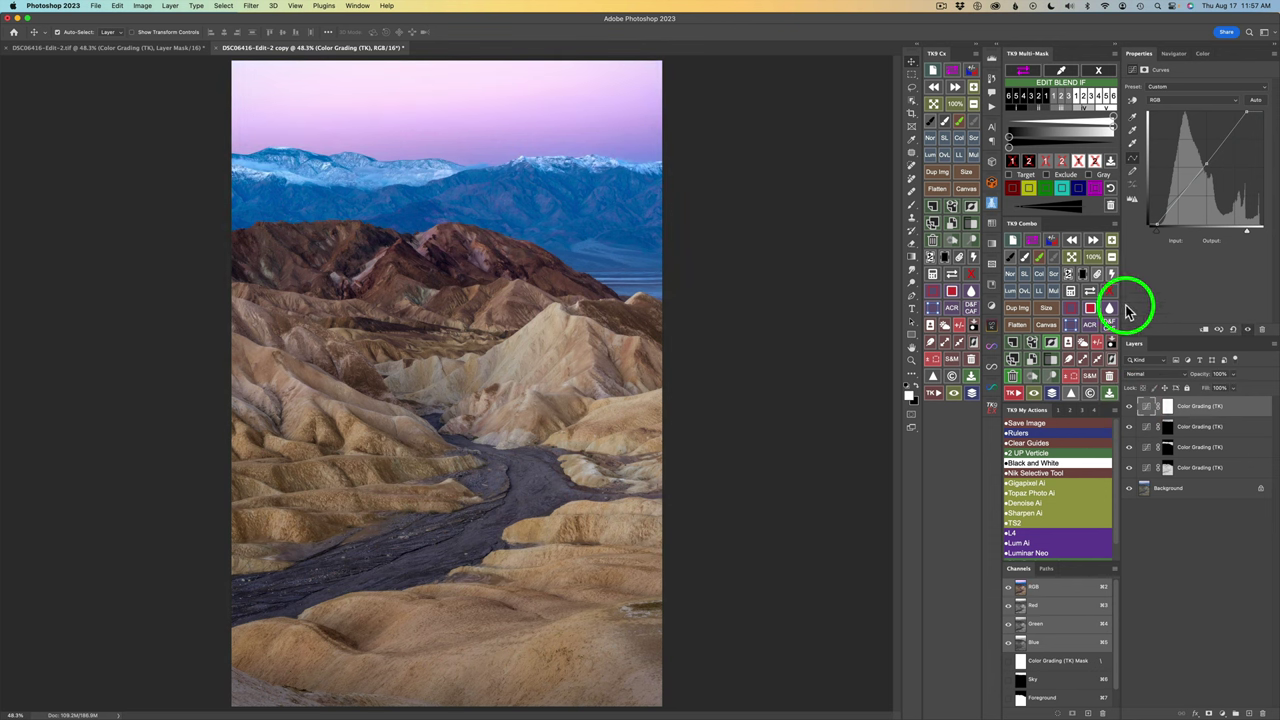
left_click(1089, 173)
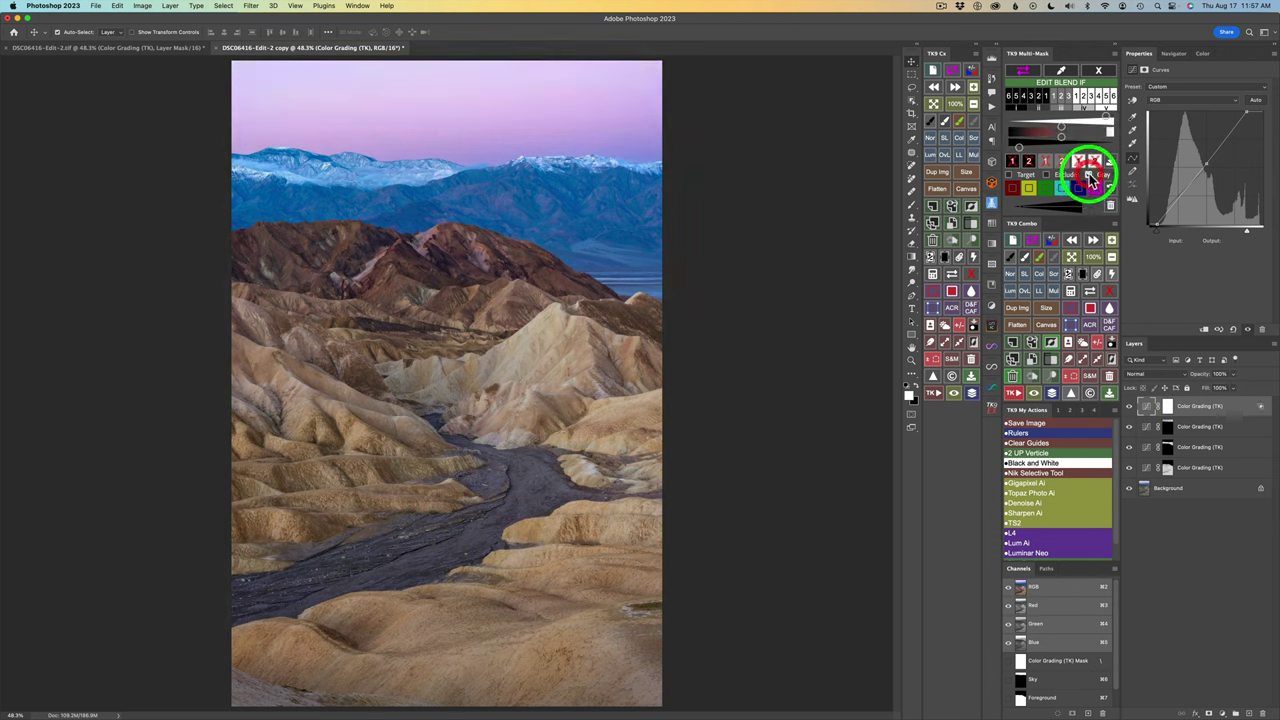
left_click(1099, 70)
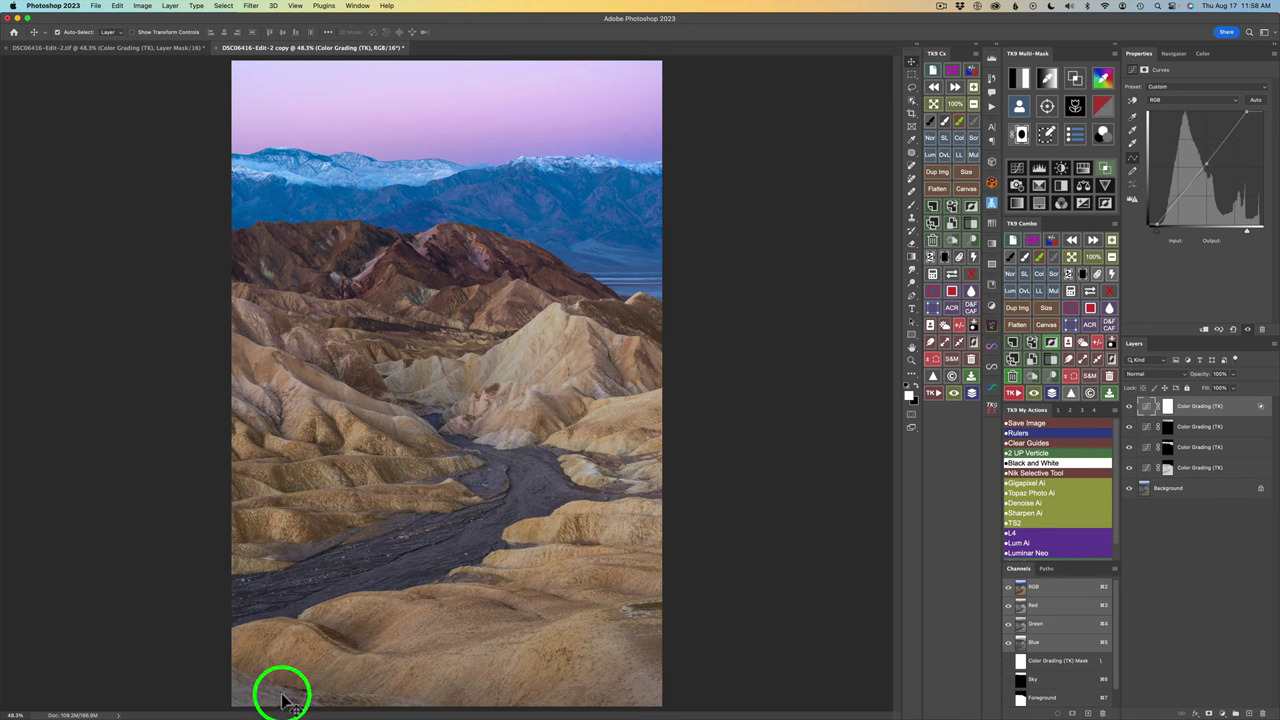
Object-select the ground strip in the photo's lower-left corner, output it as the mask of a new color grading layer, and inspect that mask
left_click(913, 103)
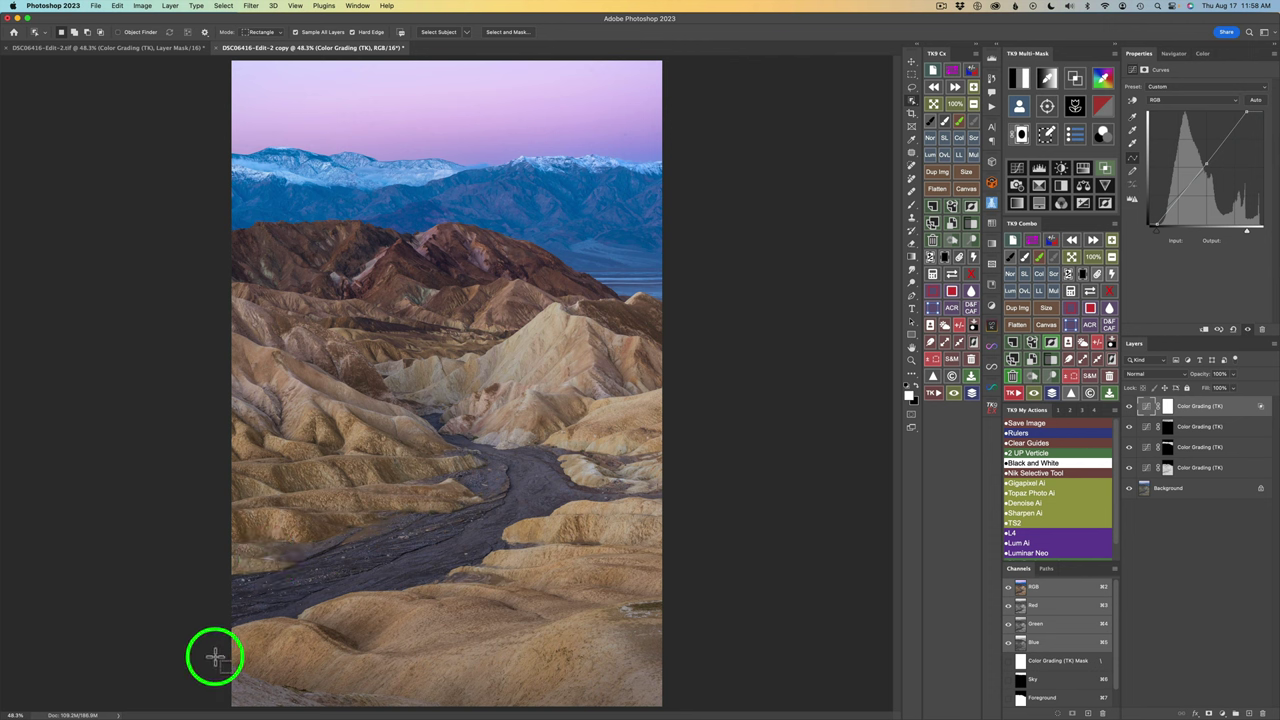
left_click_drag(217, 656, 440, 706)
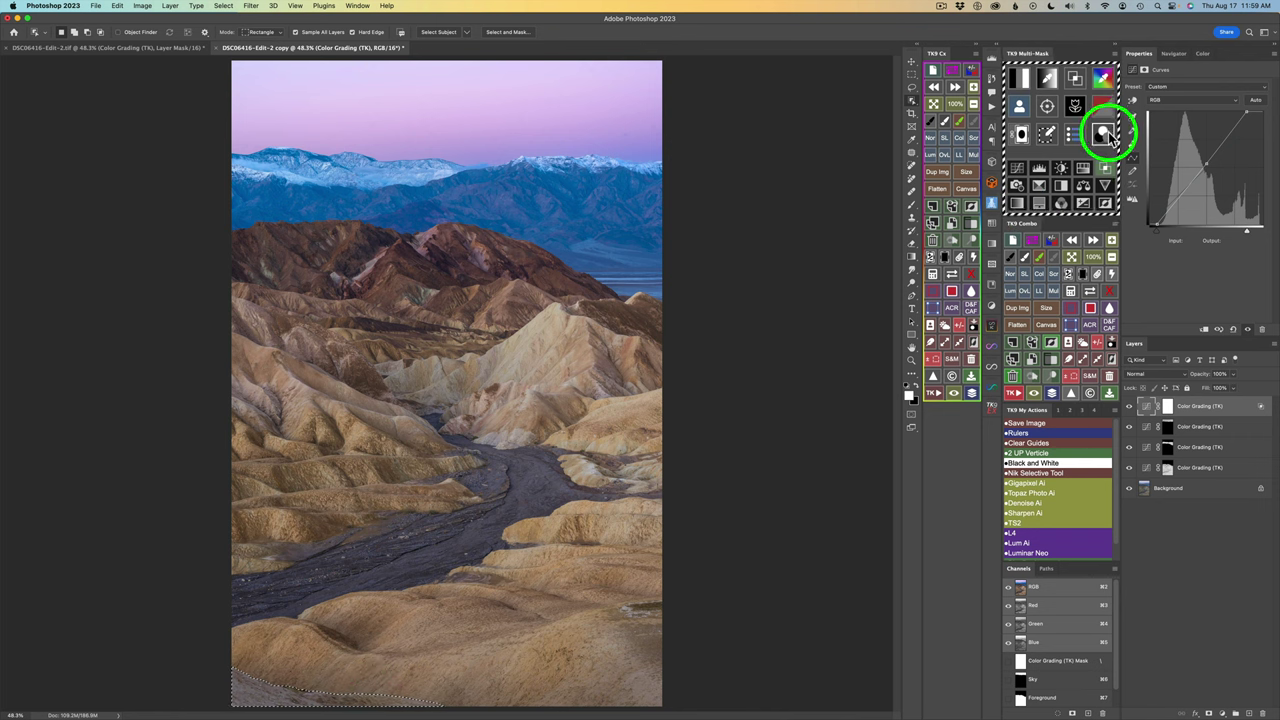
left_click(1108, 132)
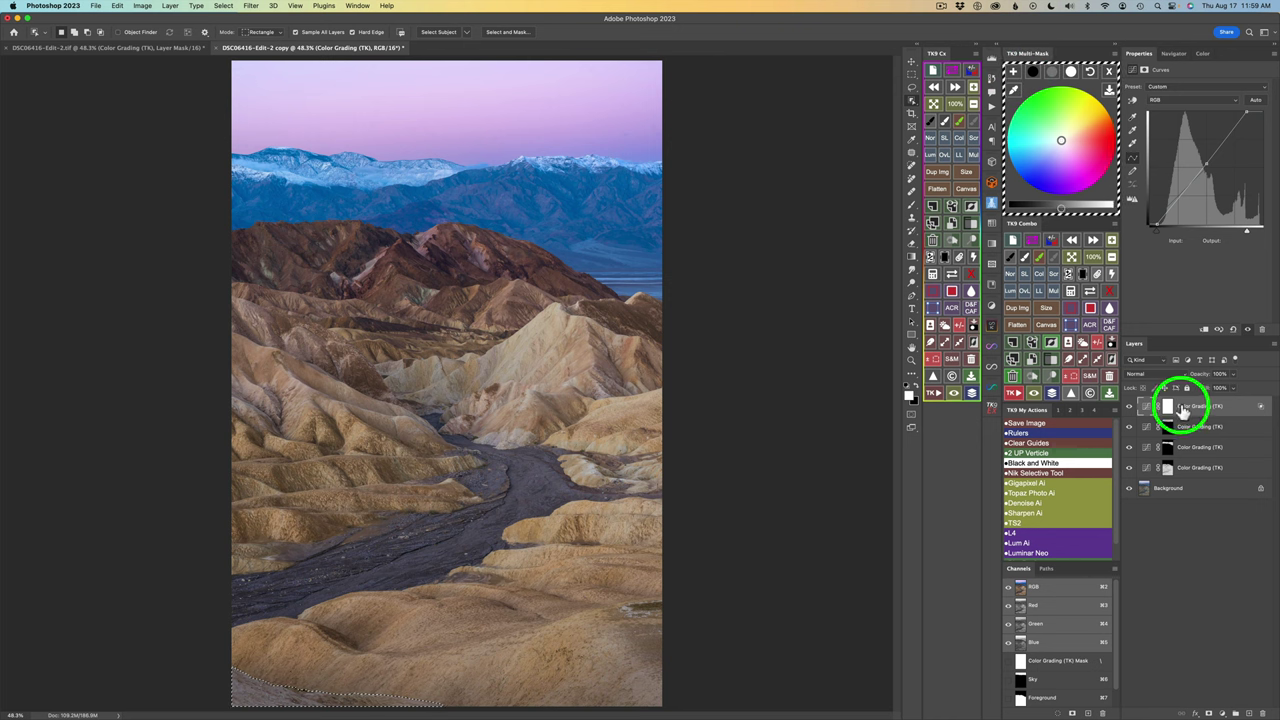
left_click(1146, 406)
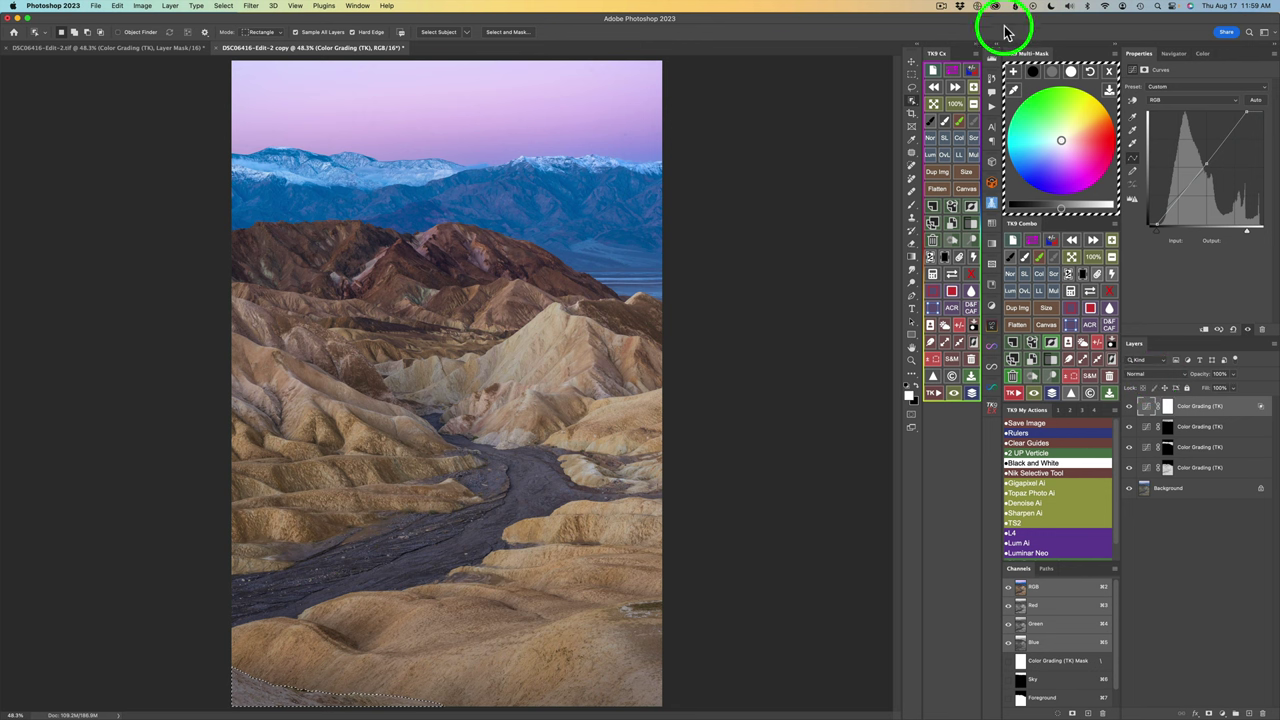
left_click(1013, 71)
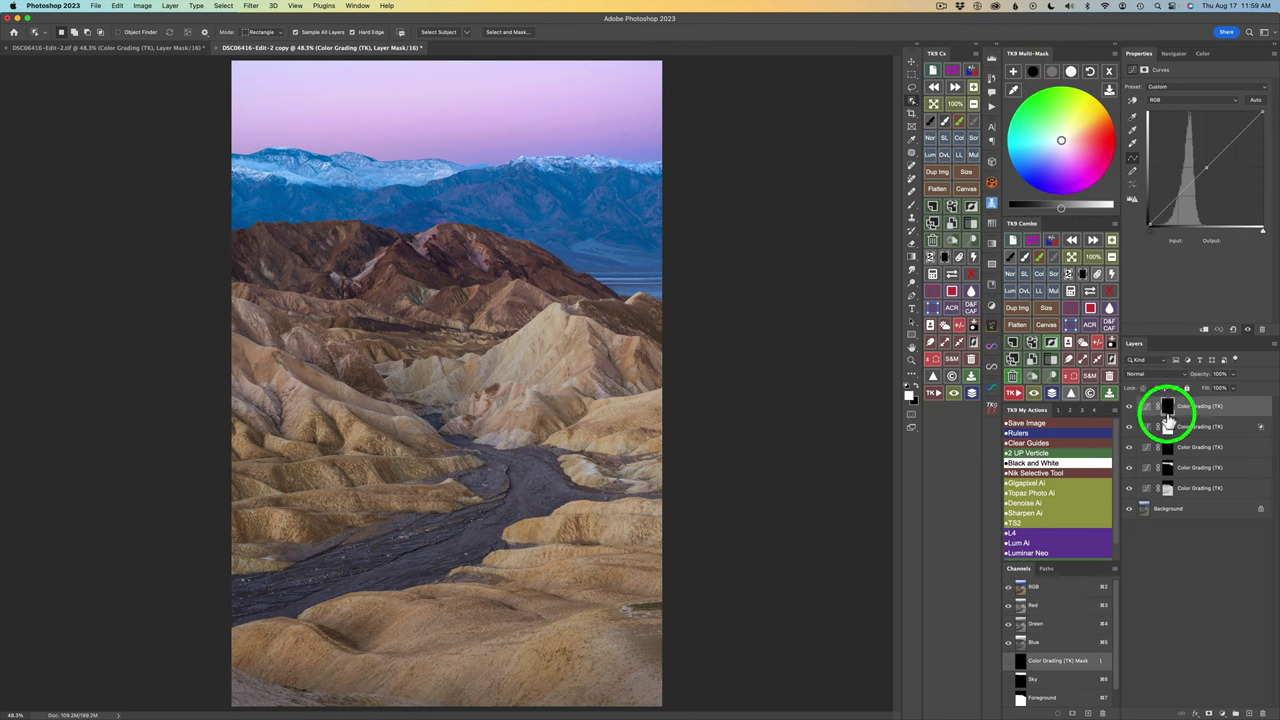
left_click(1090, 290)
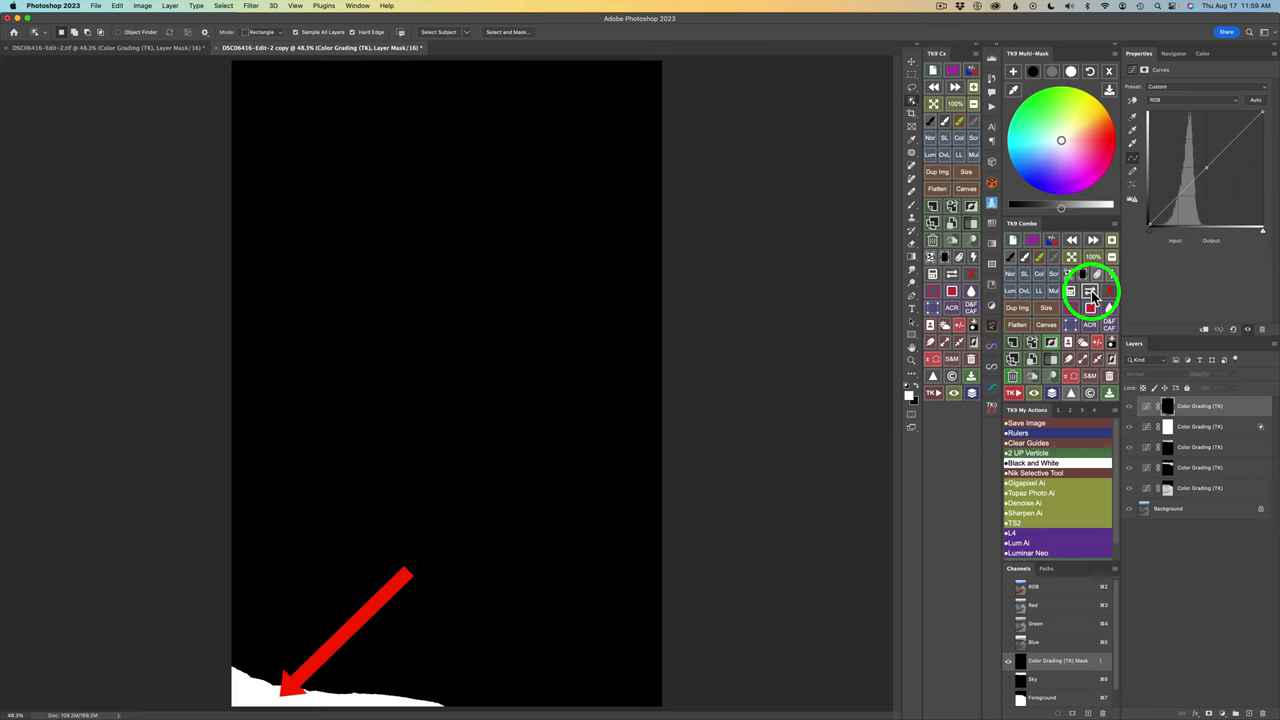
left_click(1091, 291)
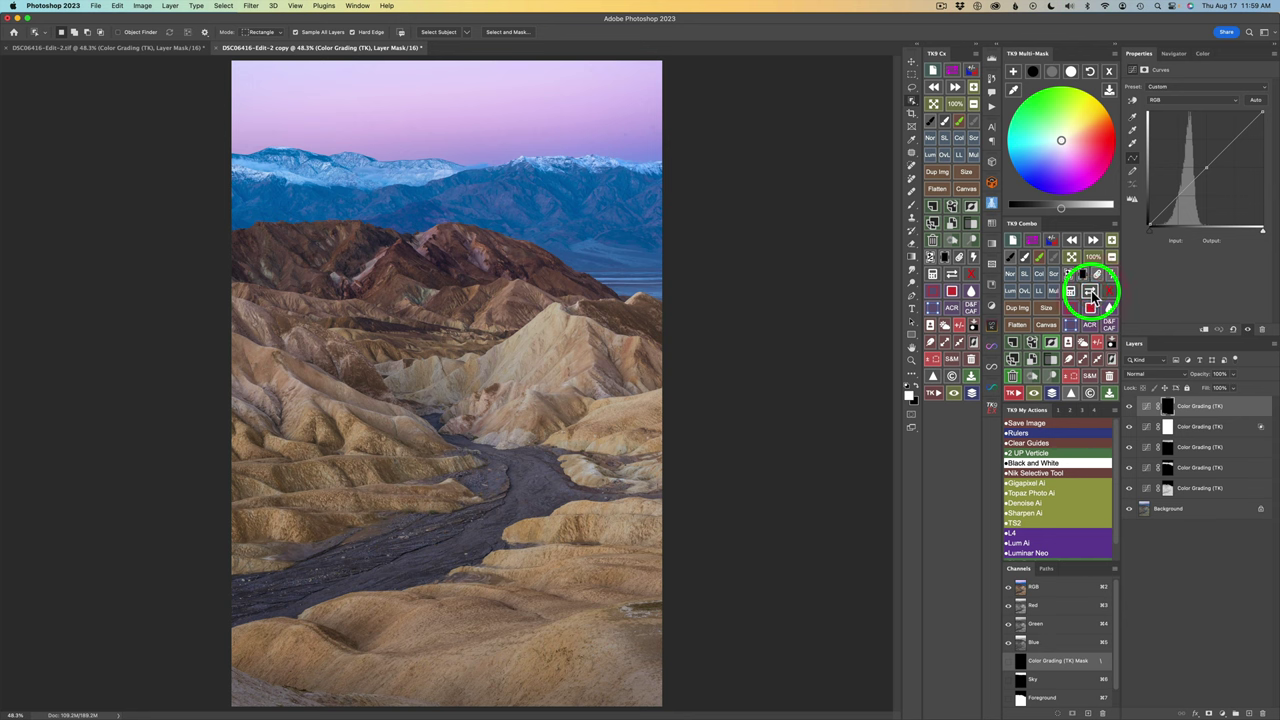
Set the corner color grading layer's brightness to -17 for shadows and -14 for midtones
left_click(1033, 71)
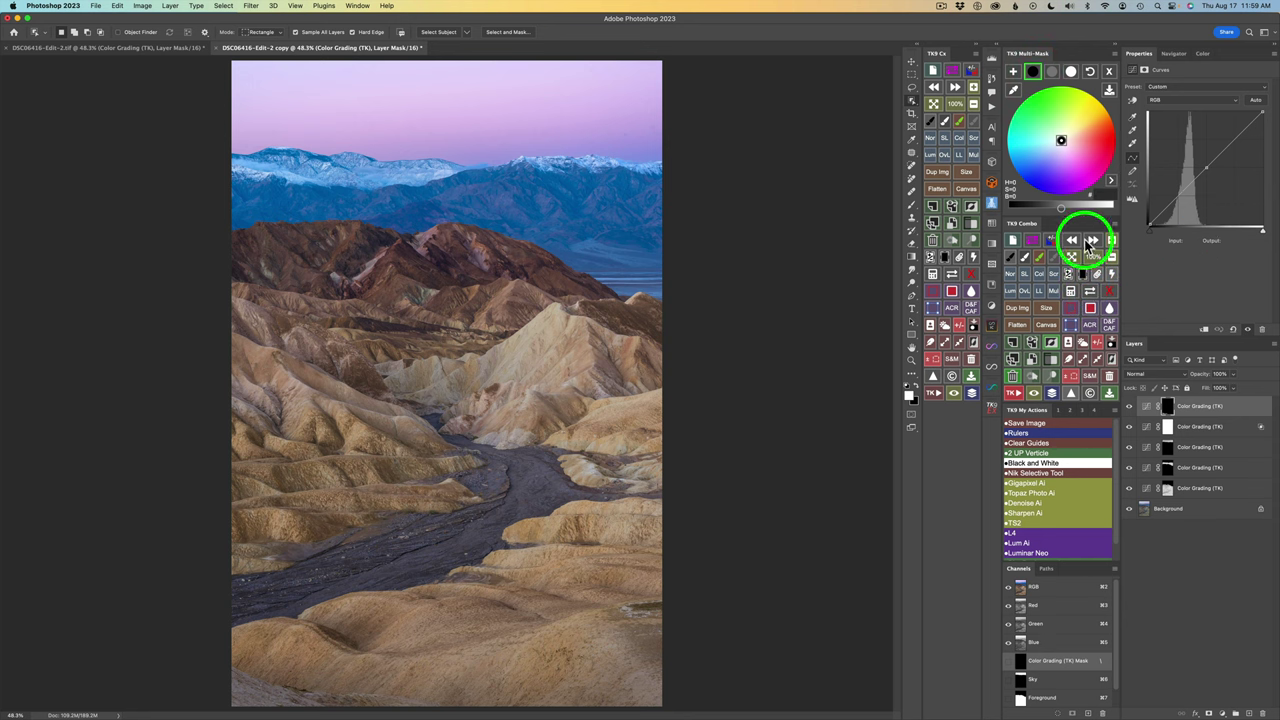
left_click_drag(1062, 210, 1048, 207)
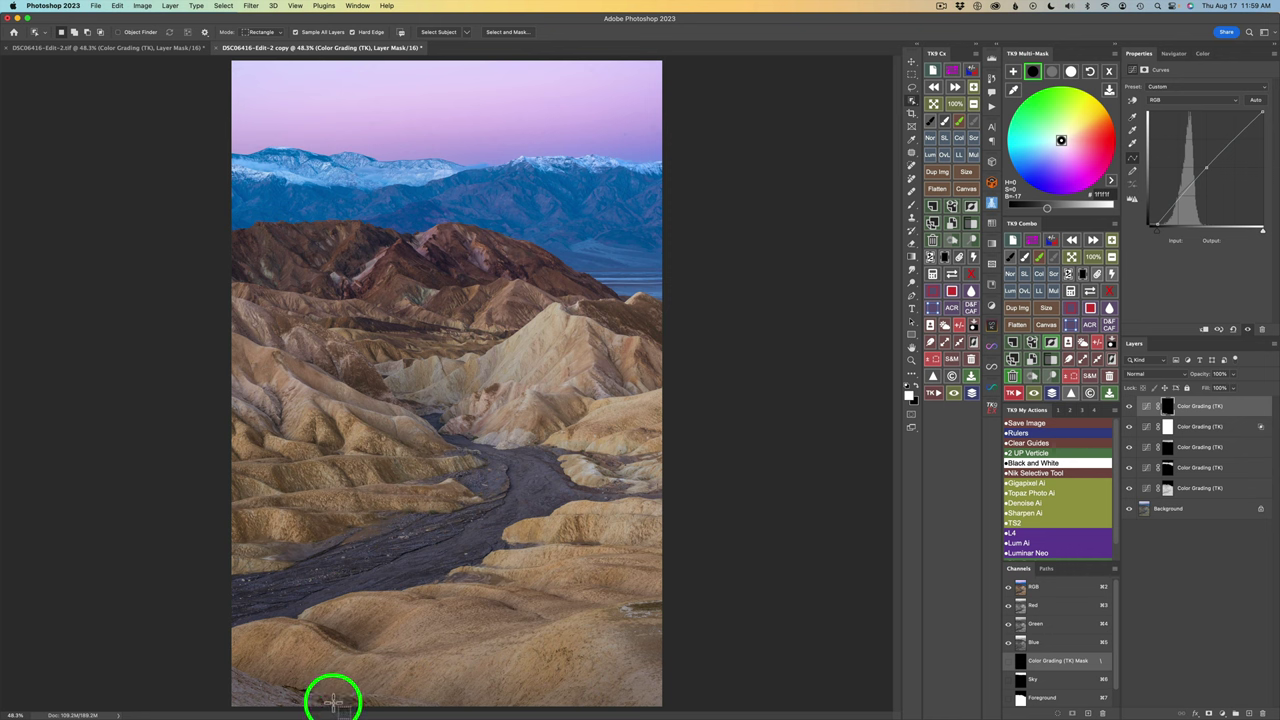
left_click(1052, 72)
left_click_drag(1064, 207, 1053, 212)
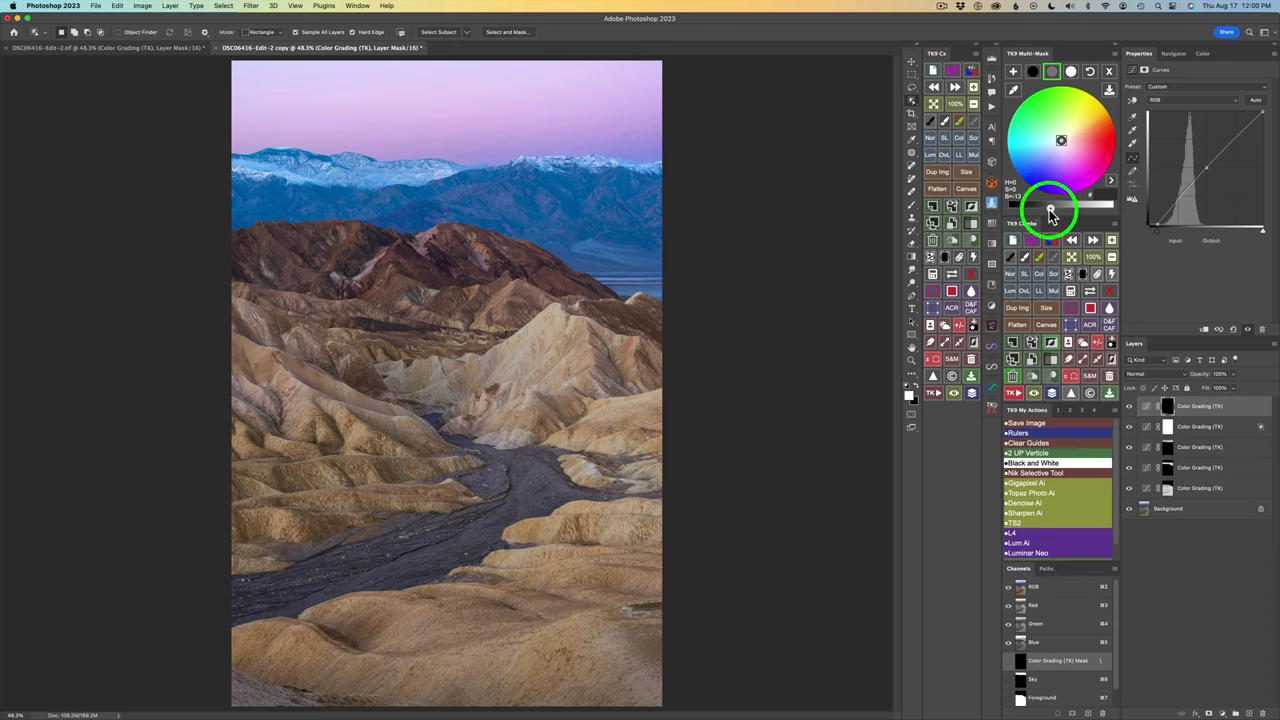
left_click_drag(1050, 212, 1050, 212)
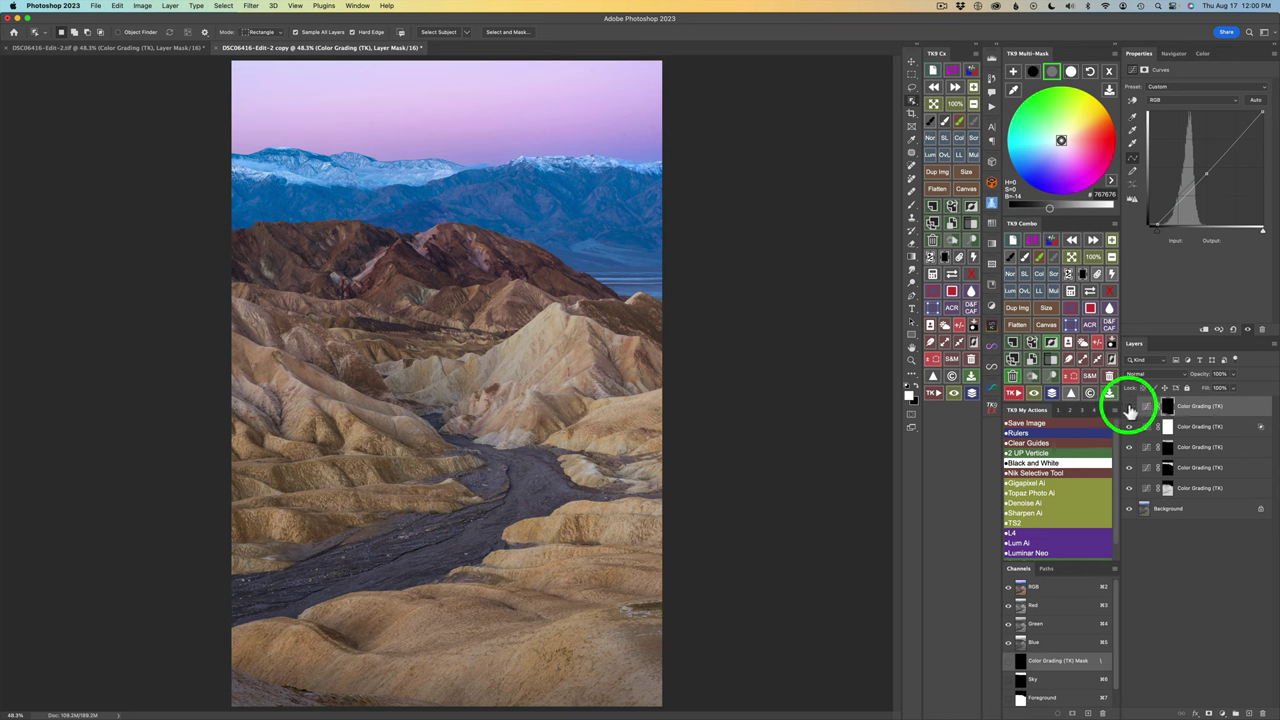
Tint the corner layer's midtones to hue 53 and saturation 15, and compare the photo with and without the layer
left_click(1129, 407)
left_click(1129, 407)
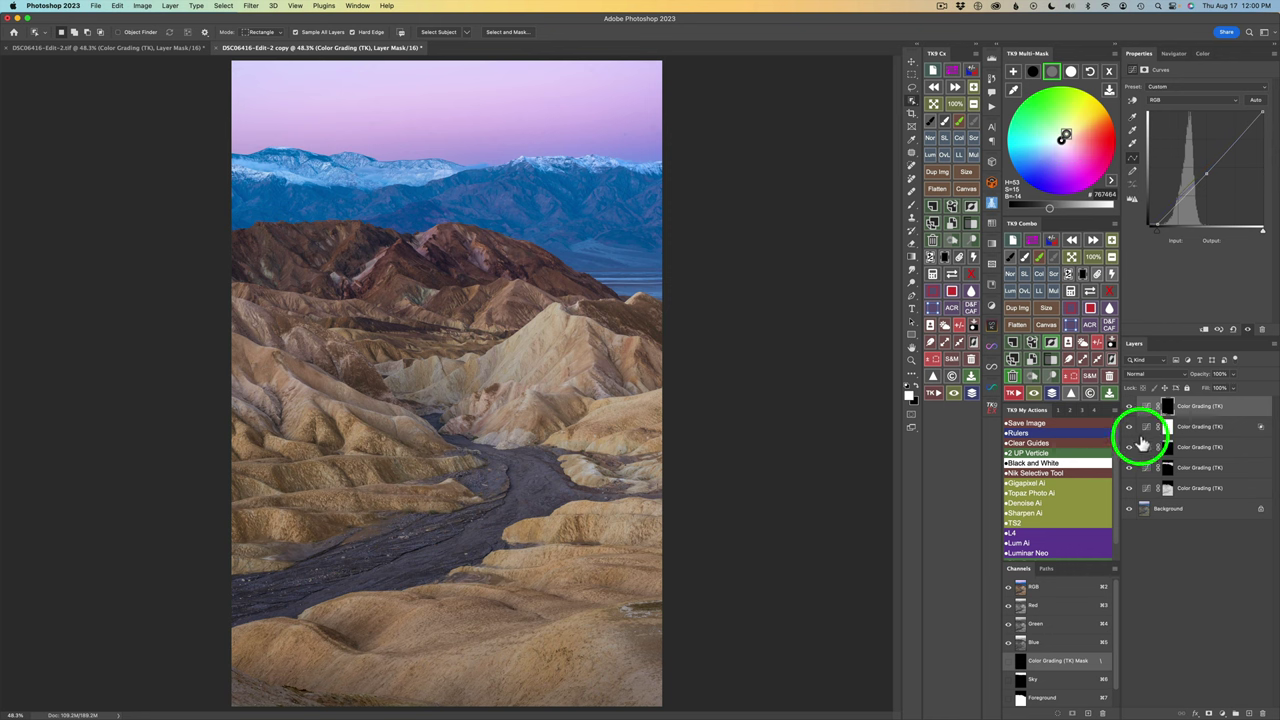
left_click(1131, 408)
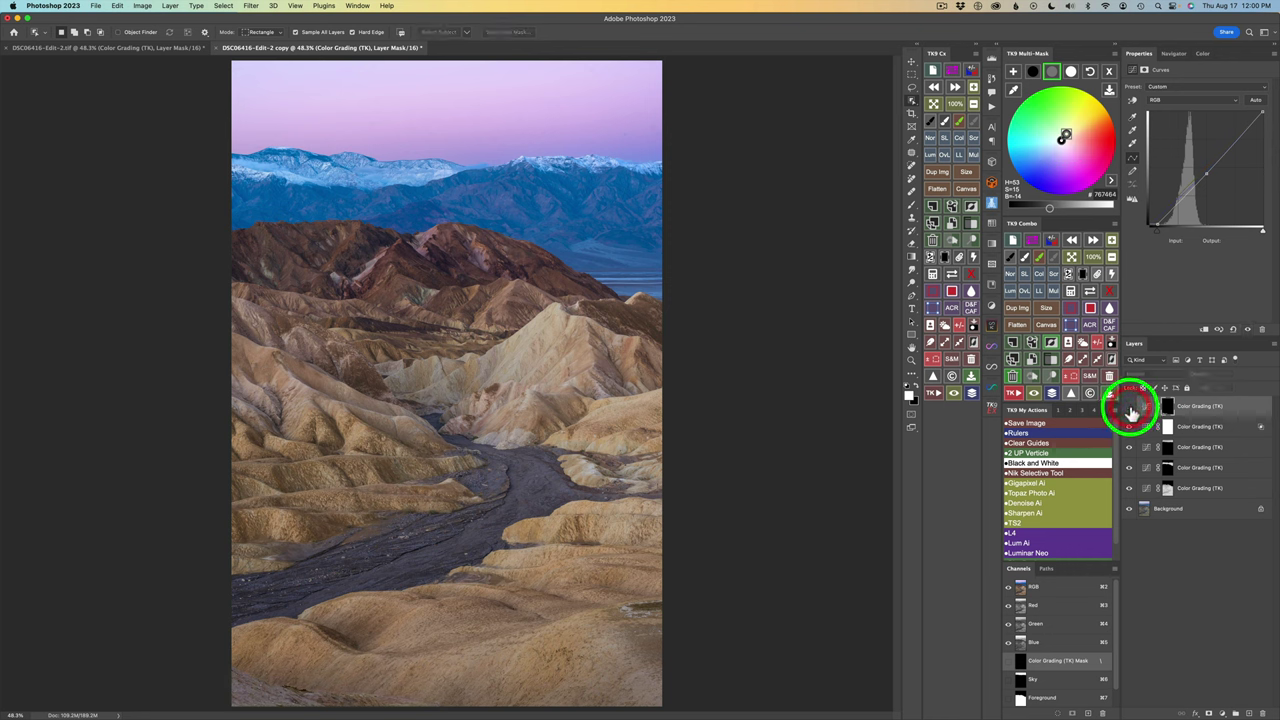
left_click(1131, 408)
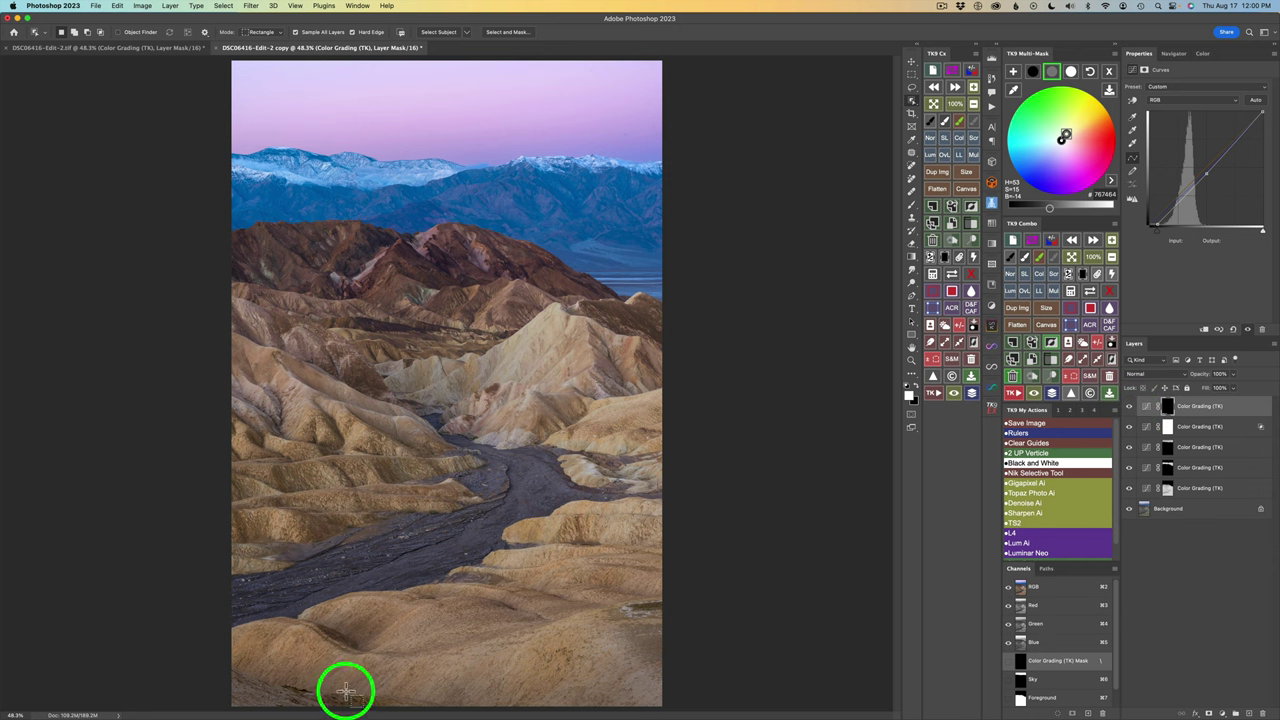
Compare the photo with the corner color grading layer hidden and shown, and exit the color grading controls
left_click(1131, 408)
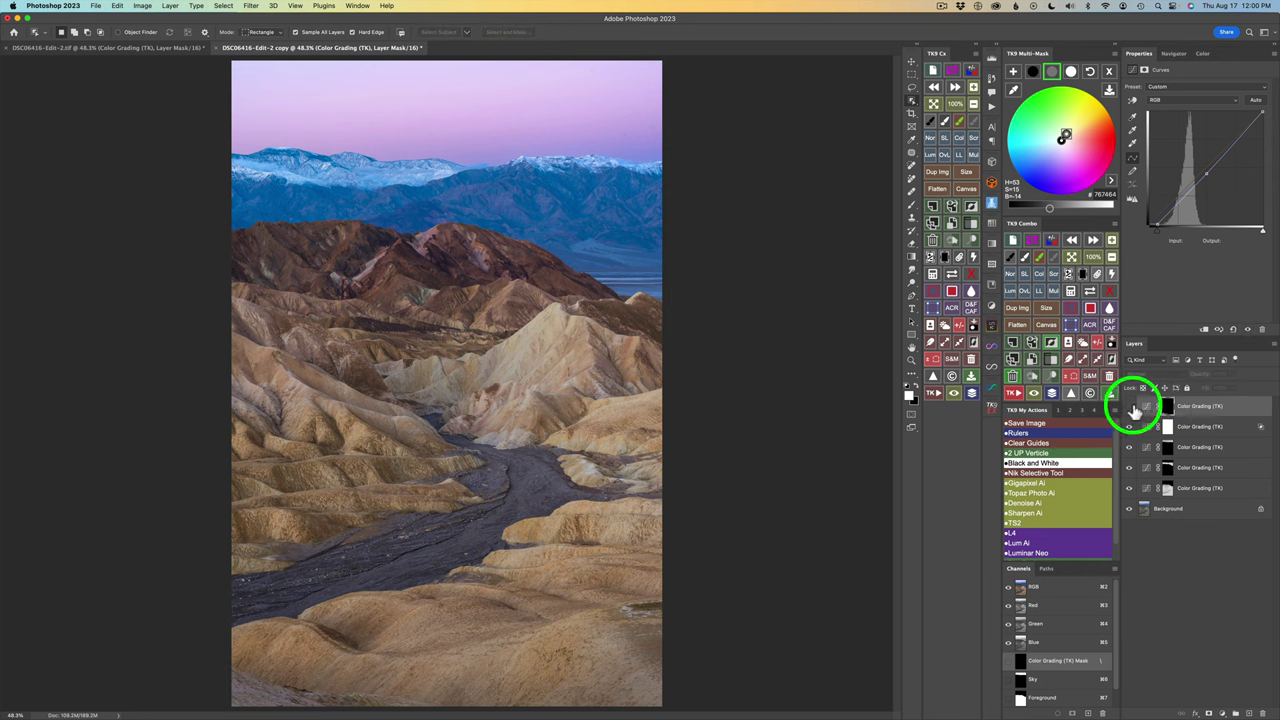
left_click(1131, 408)
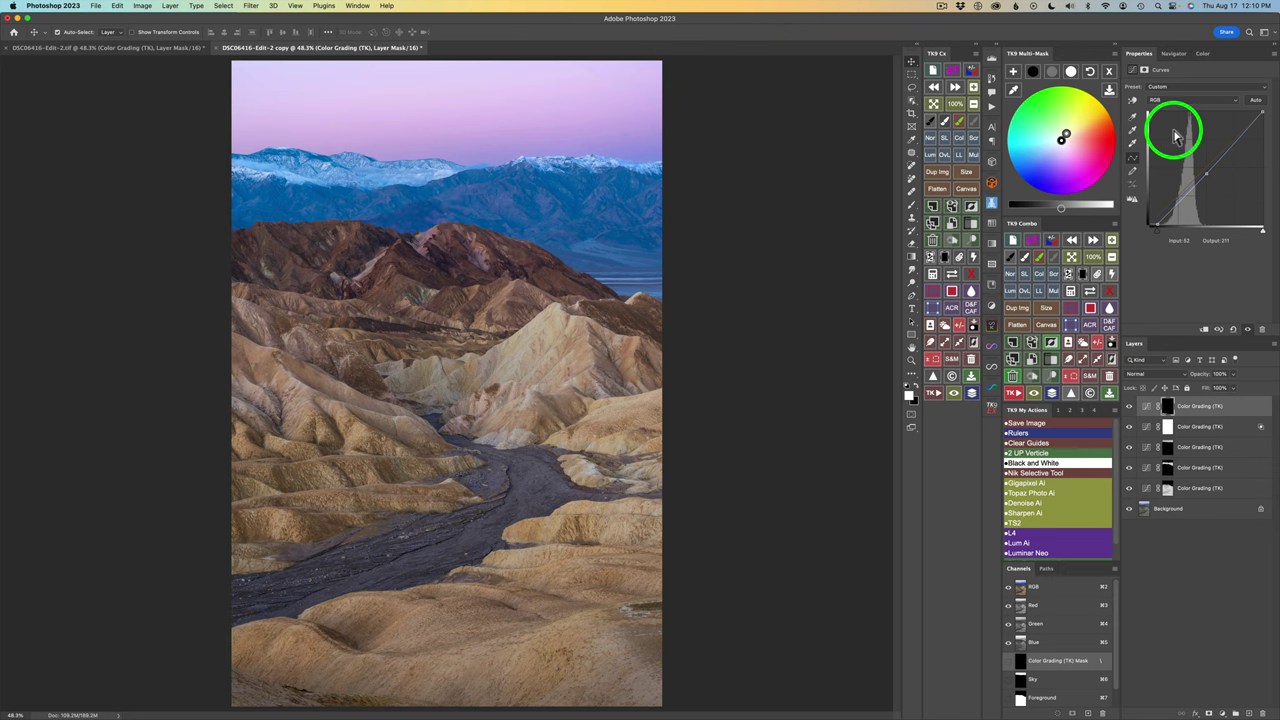
left_click(1112, 73)
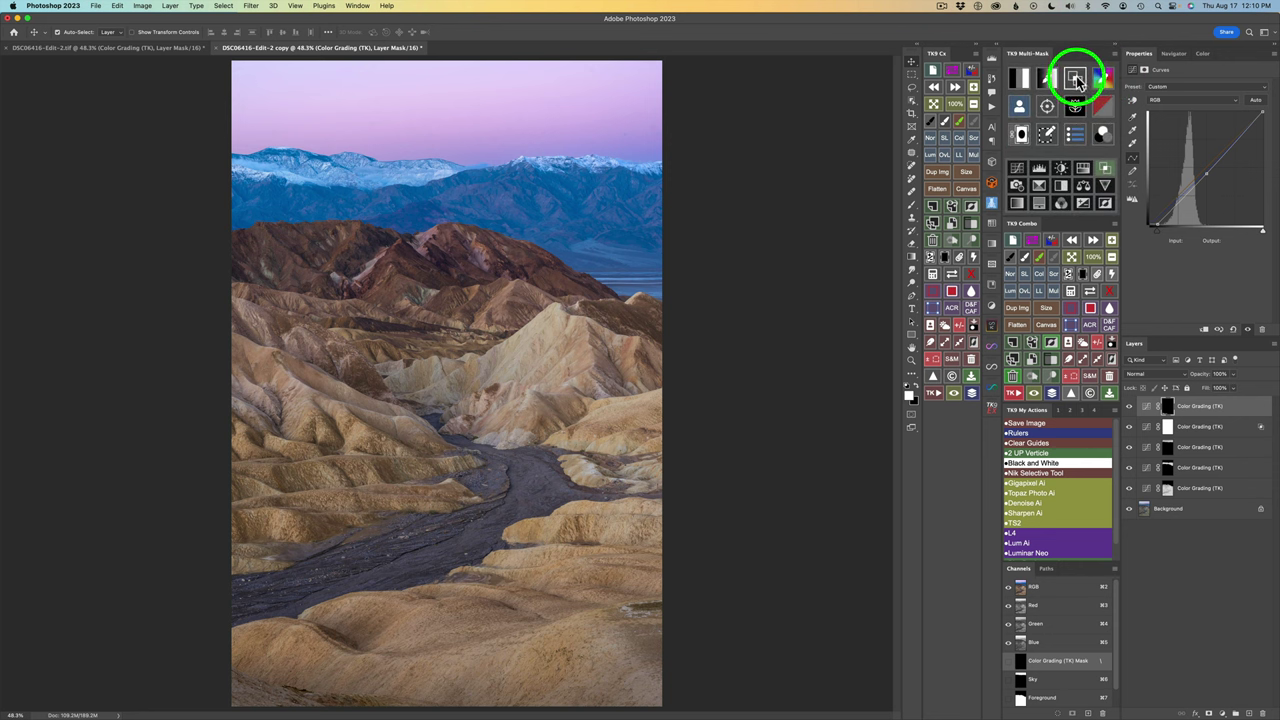
Preview successively narrower Darks masks in Blend If mode up to Darks 4, and output Darks 4 to a new Curves layer
left_click(1075, 80)
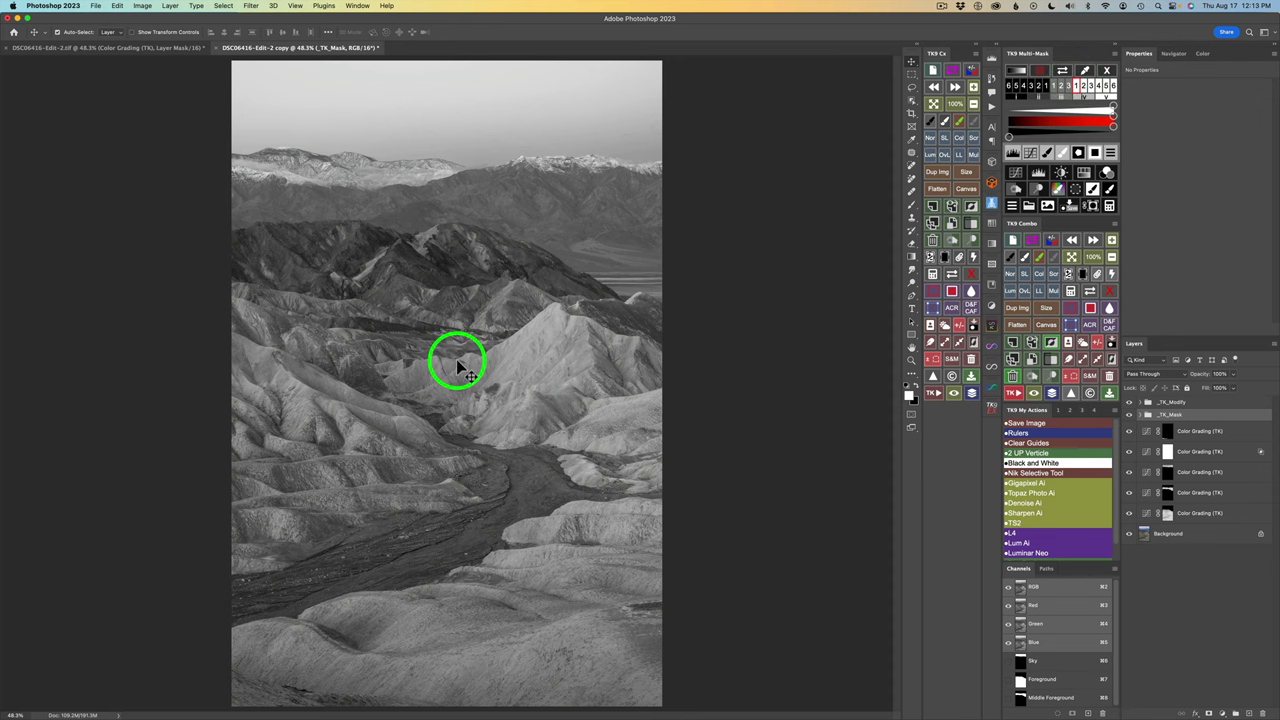
left_click(1044, 88)
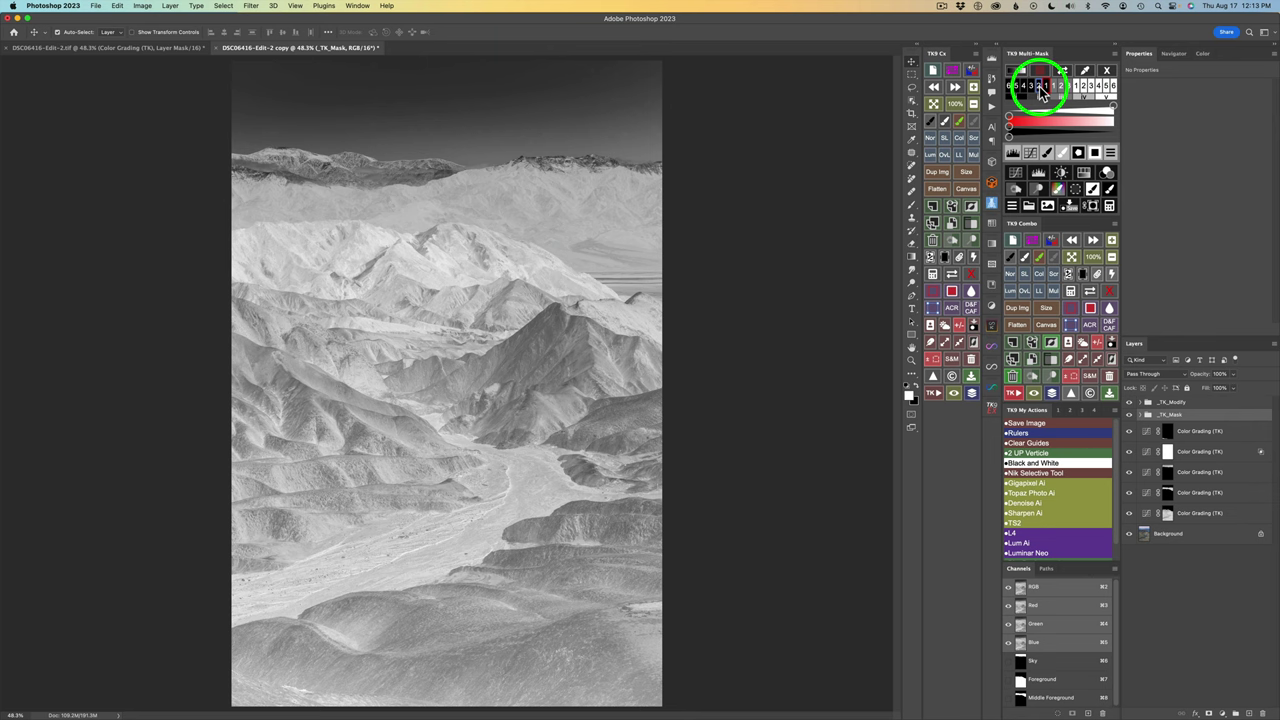
left_click(1038, 88)
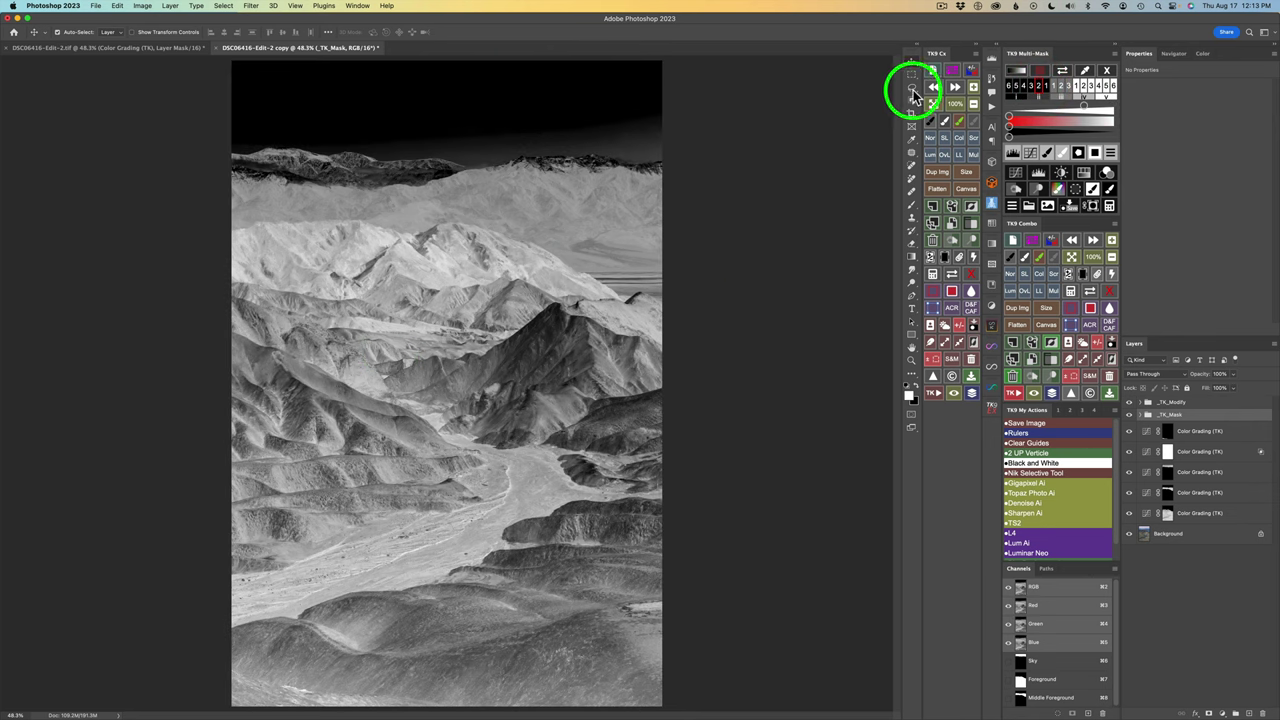
left_click(1036, 89)
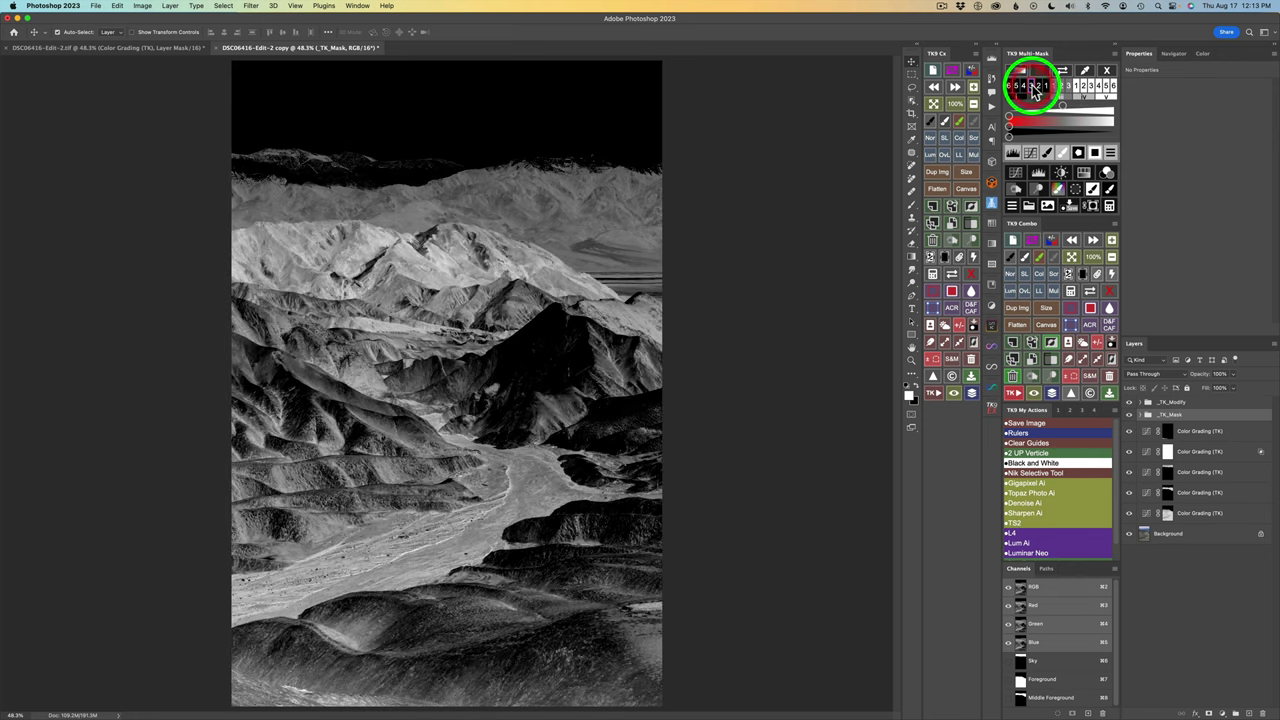
left_click(1025, 90)
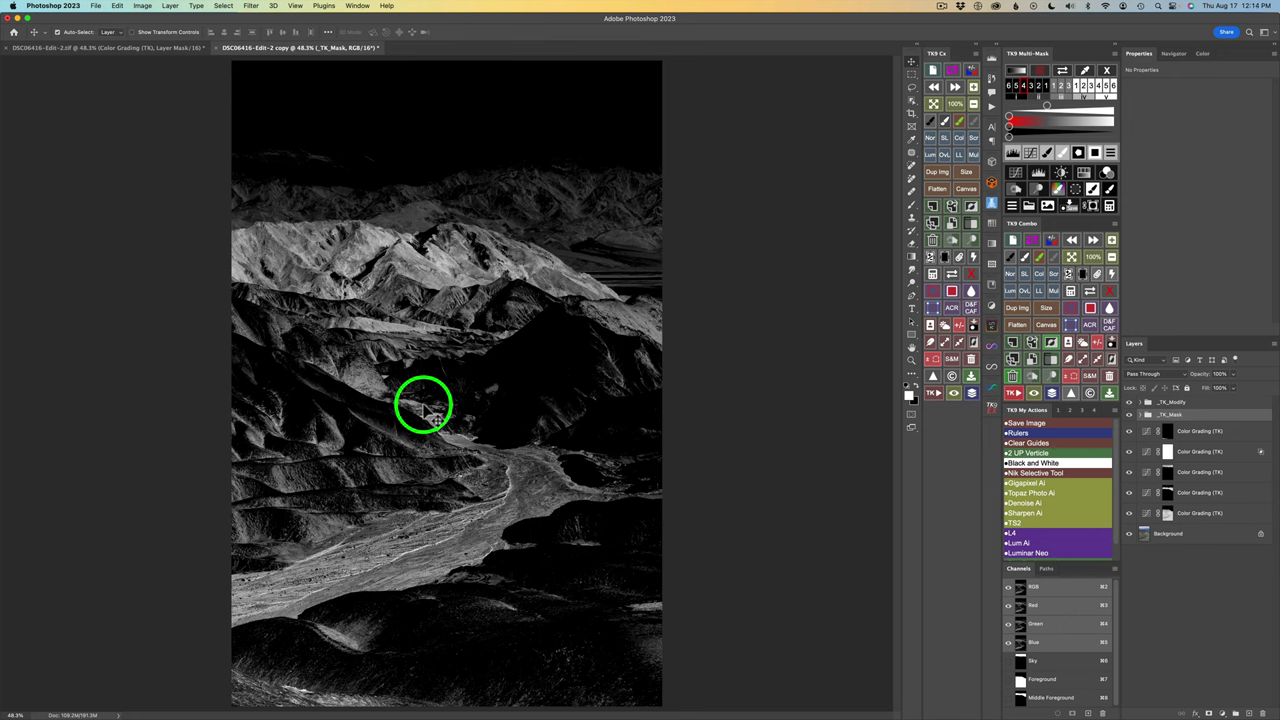
left_click(1015, 172)
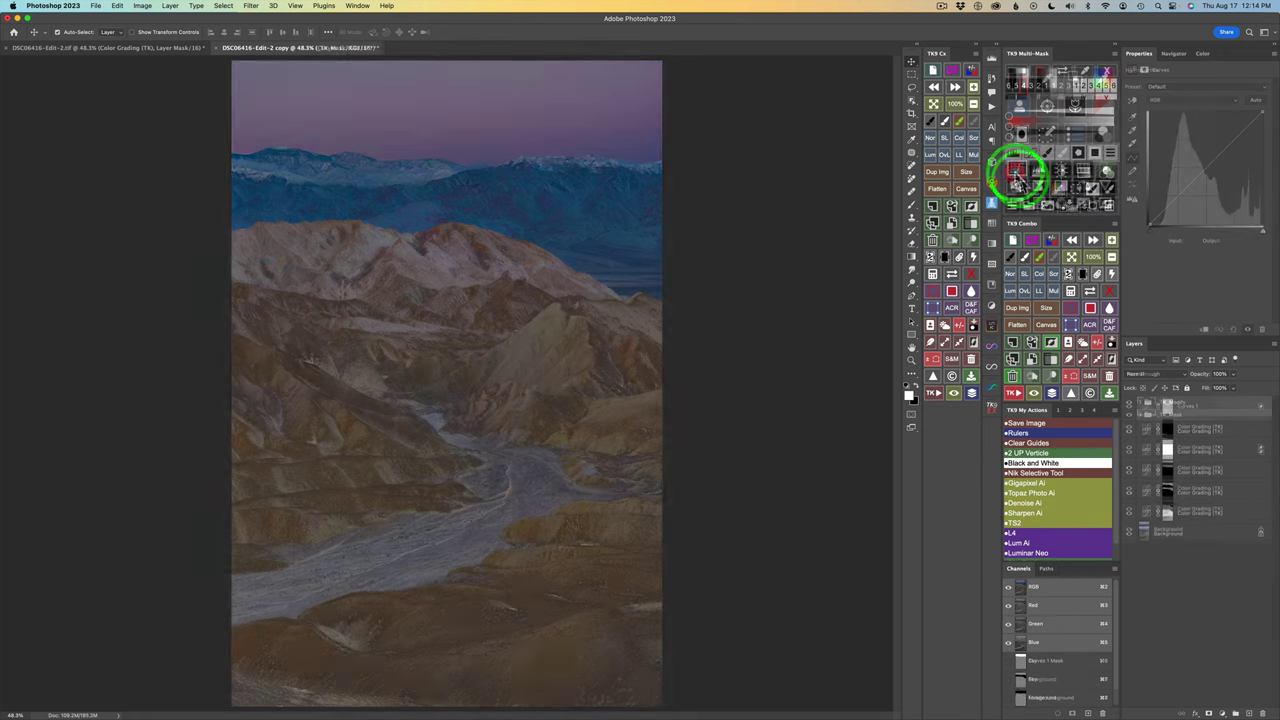
Inspect the new Curves layer's Blend If sliders in its Layer Style settings, and cancel without changes
left_click(1263, 412)
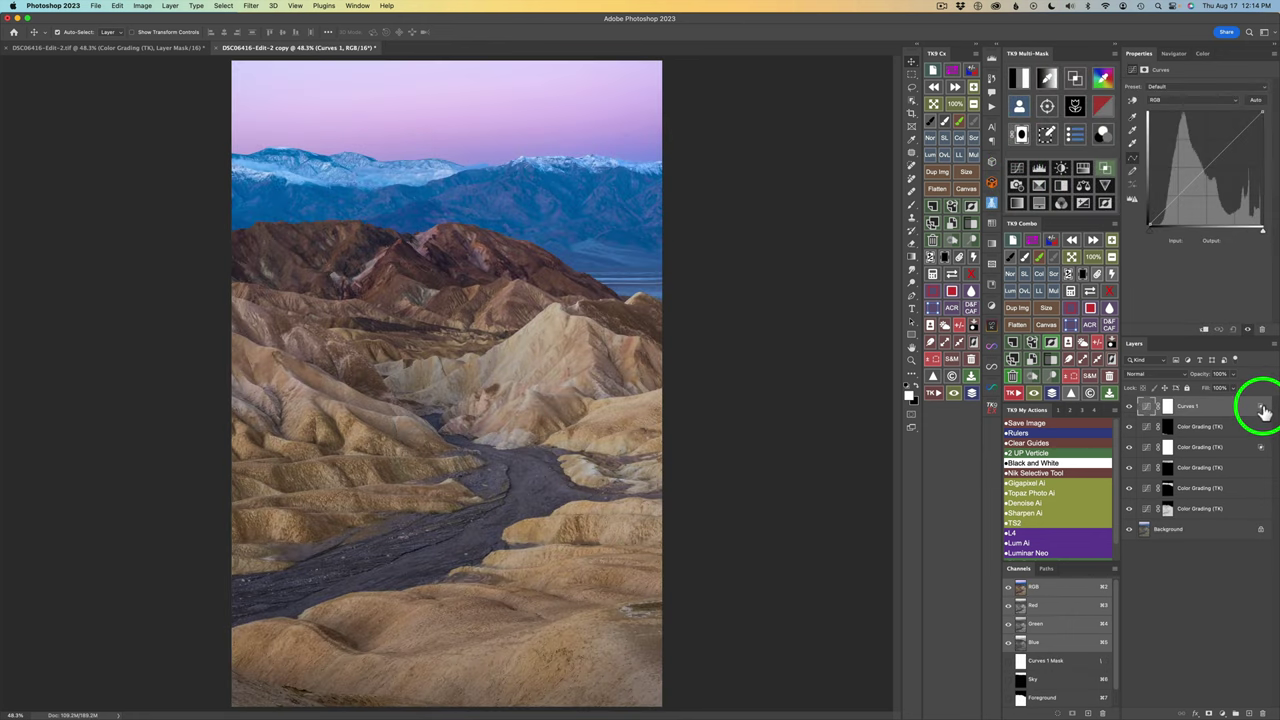
double_click(1263, 410)
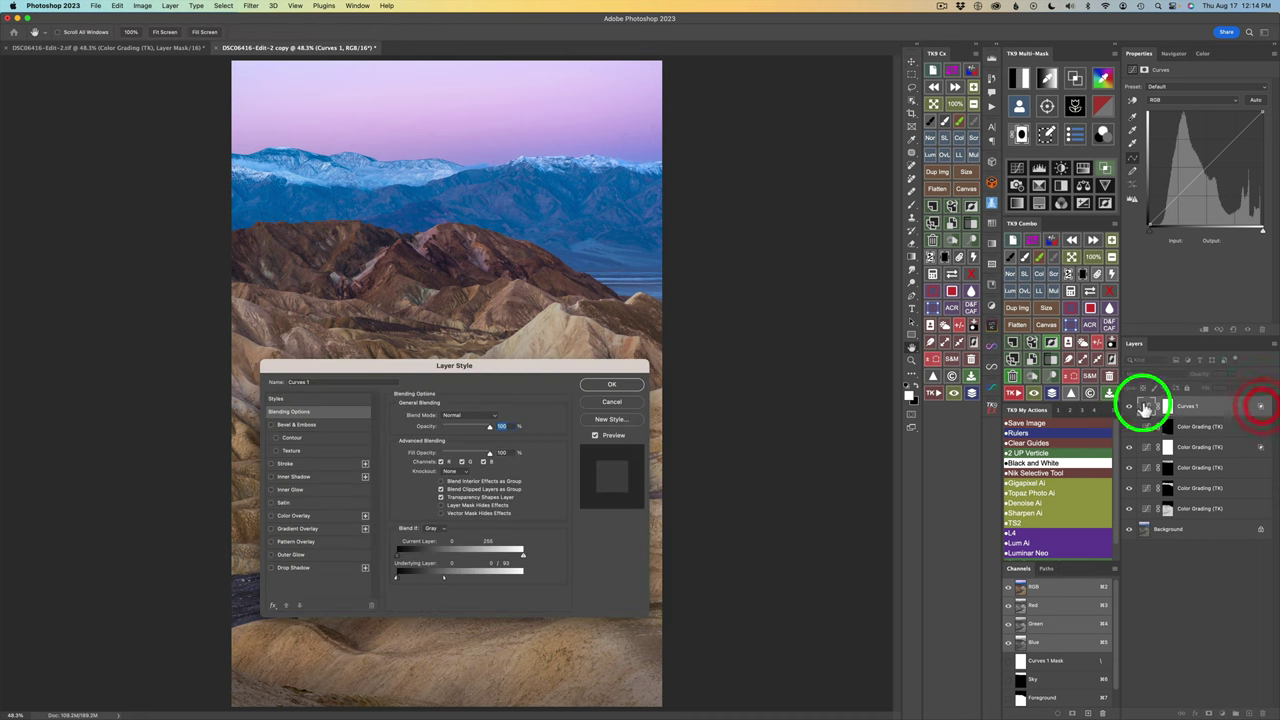
left_click_drag(429, 580, 423, 582)
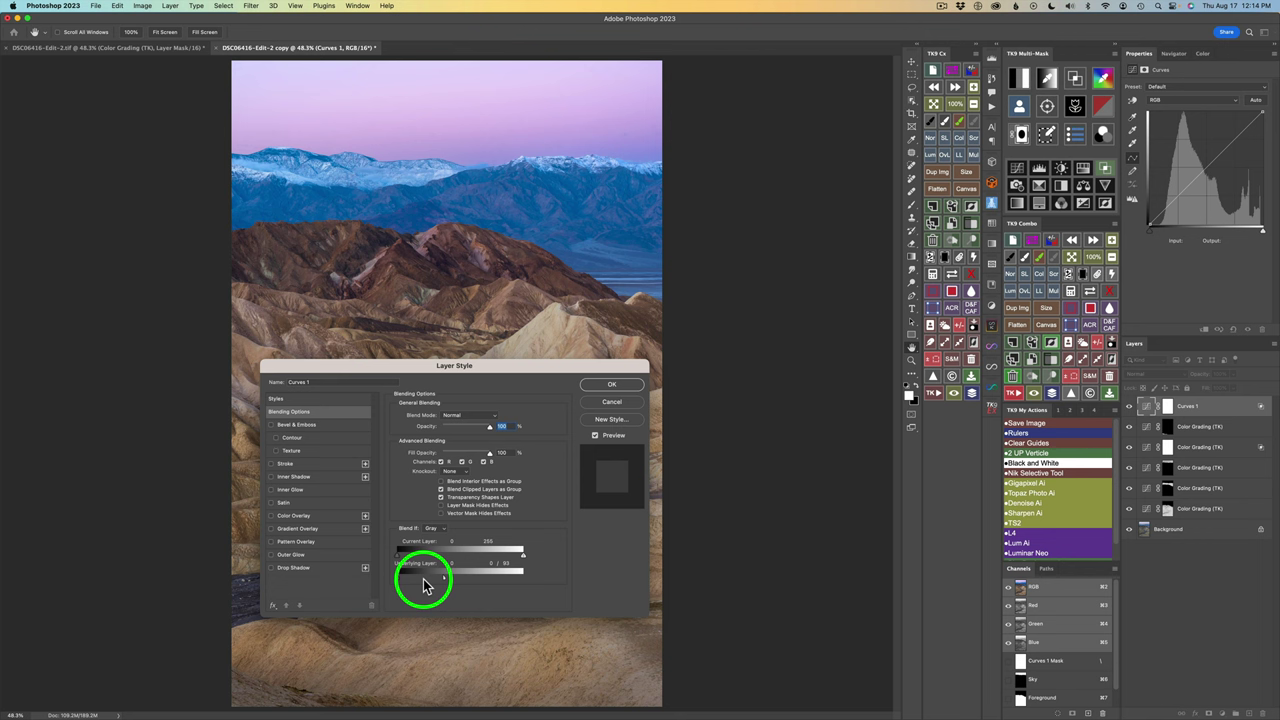
left_click(621, 408)
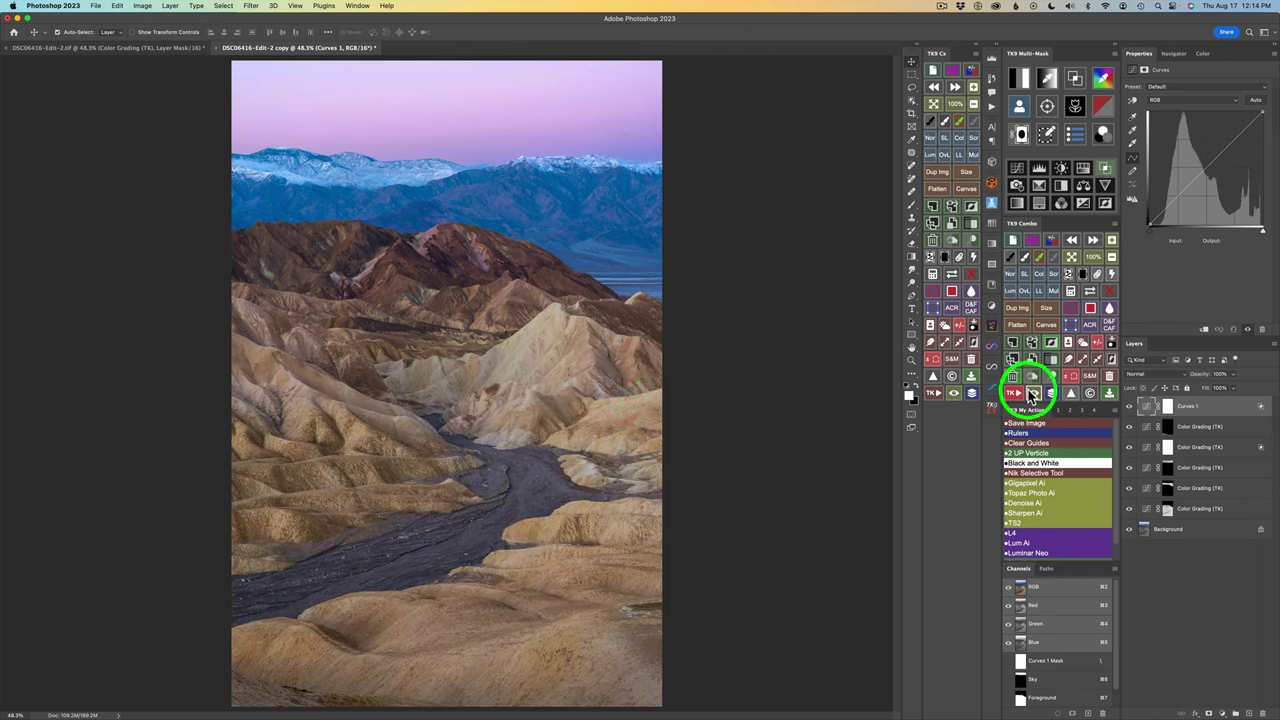
Set the Curves layer's blend mode to Multiply and compare the photo with and without the layer
left_click(1054, 291)
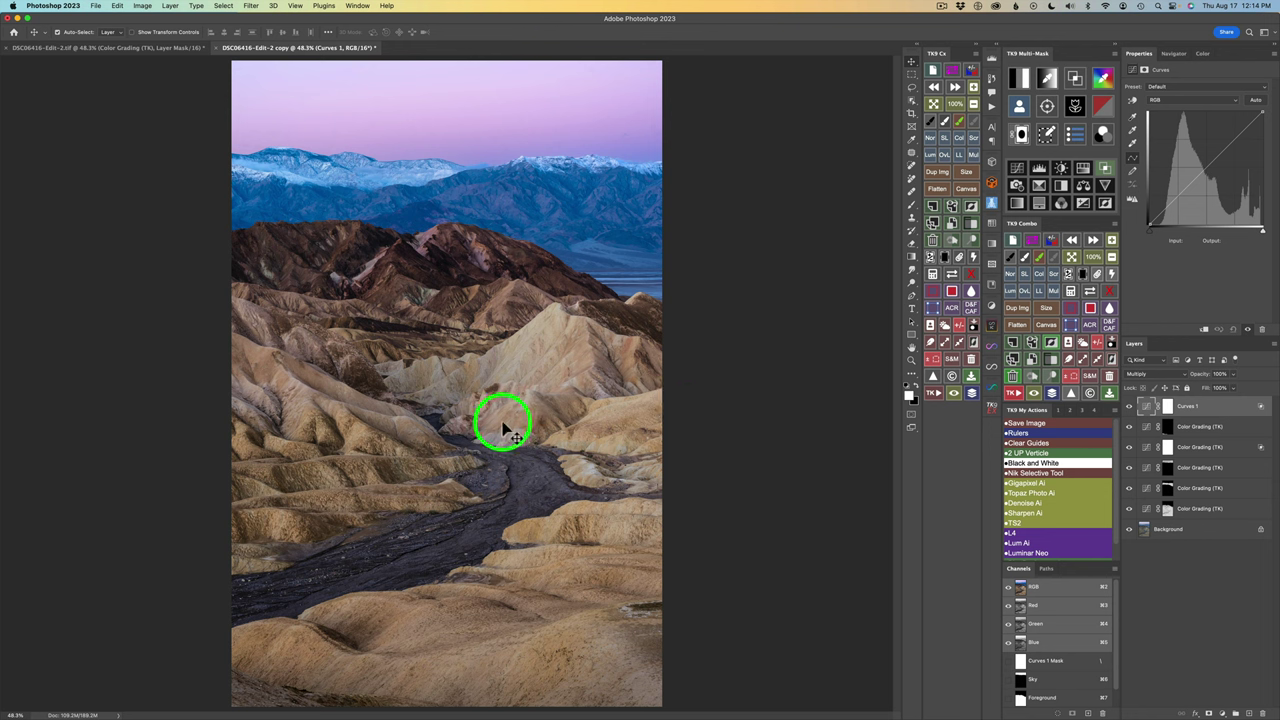
left_click(1129, 407)
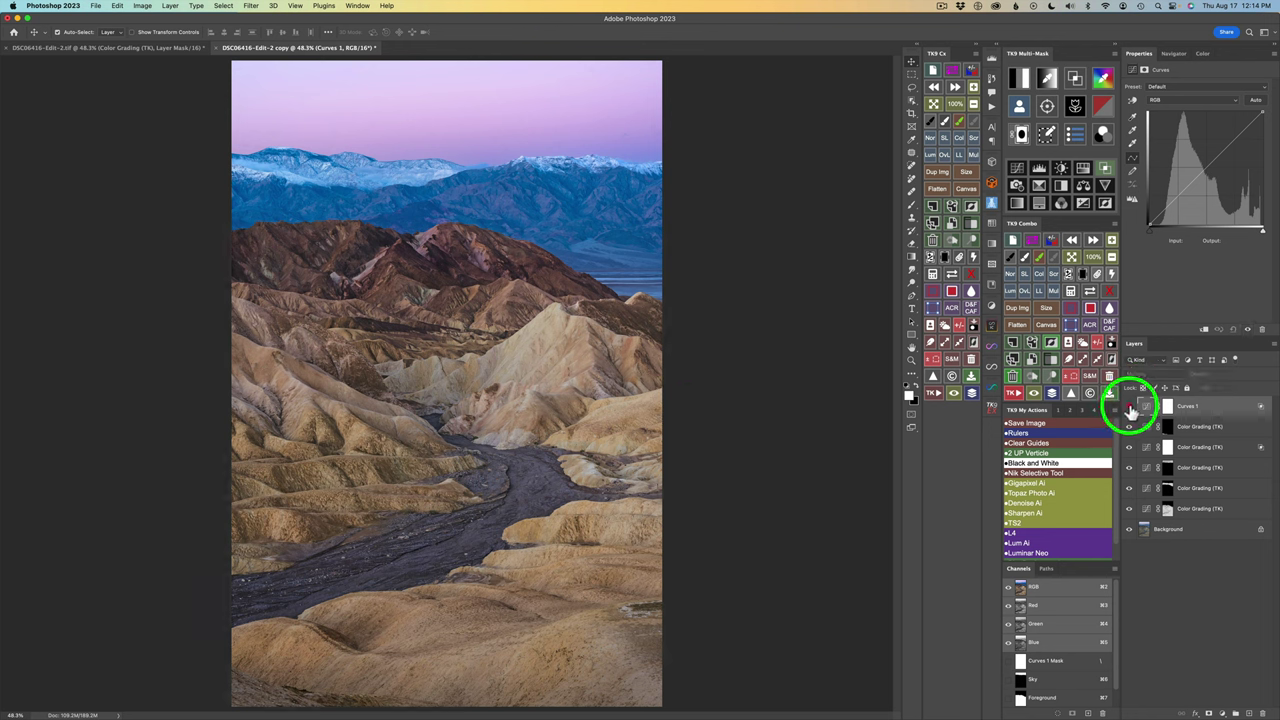
left_click(1129, 407)
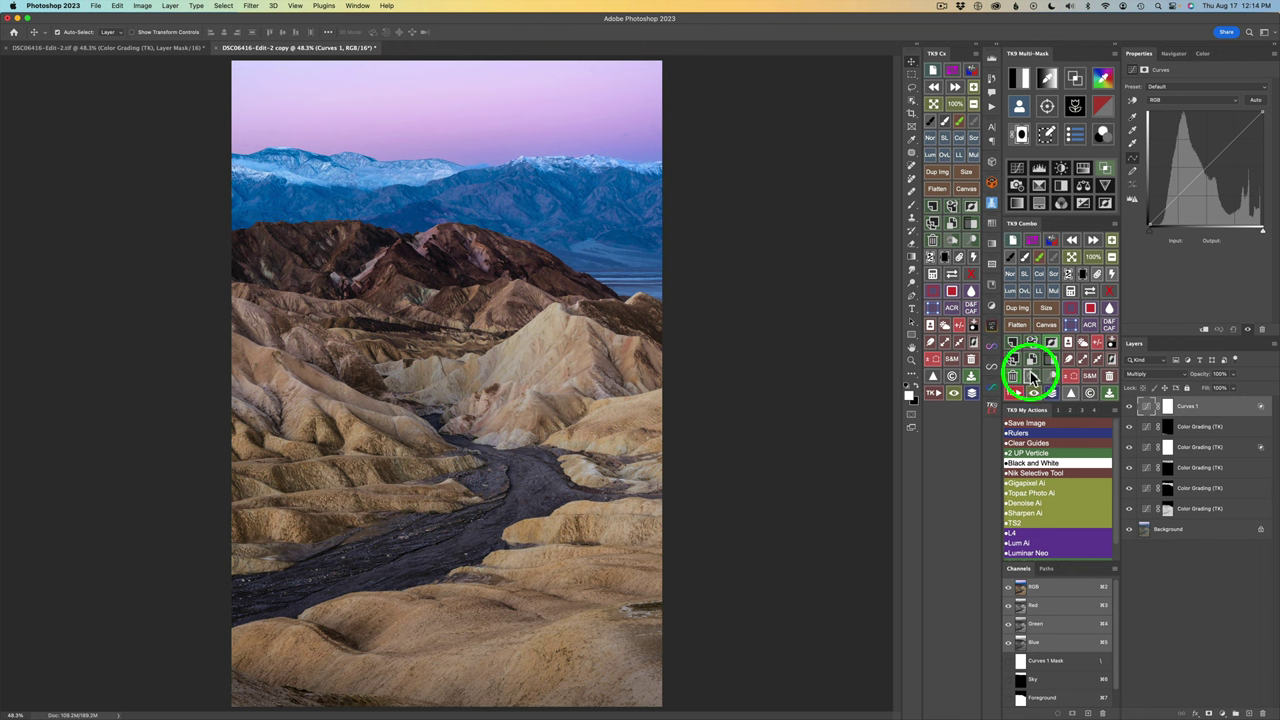
Edit the Curves layer's Blend If to narrow its darks range slightly, and check the darkening with the layer off and on
left_click(1108, 168)
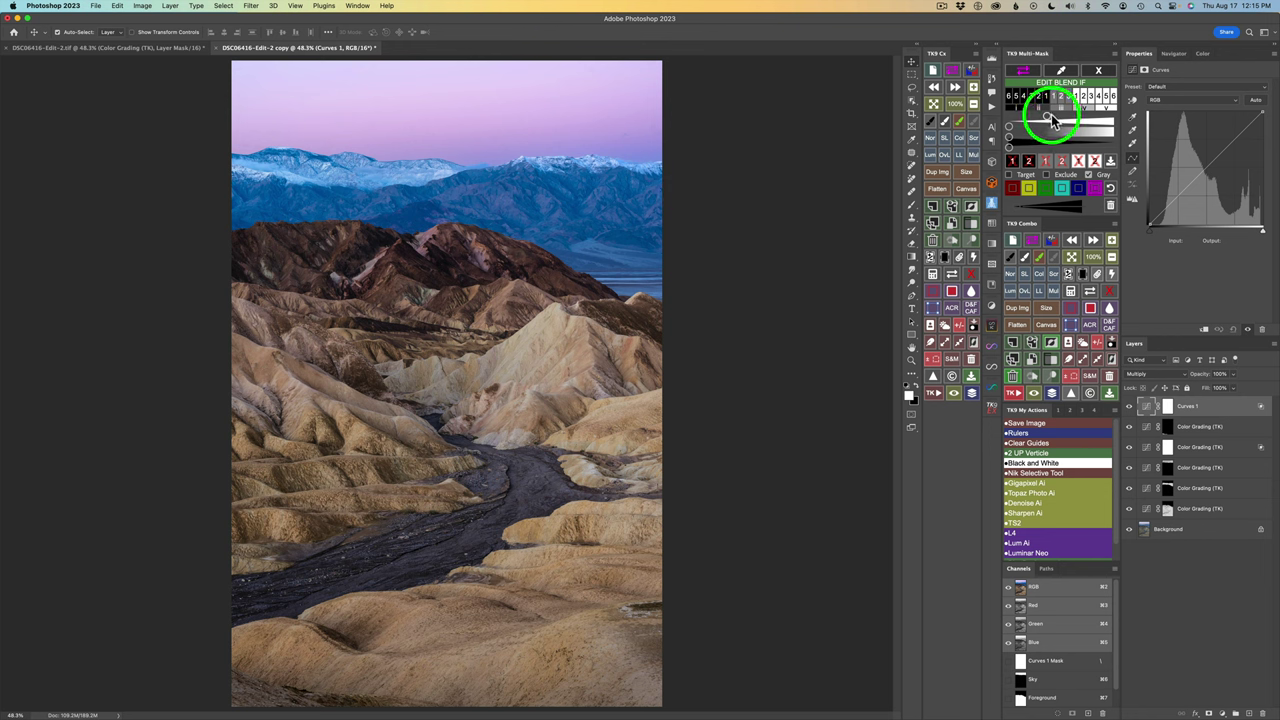
left_click_drag(1049, 119, 1045, 120)
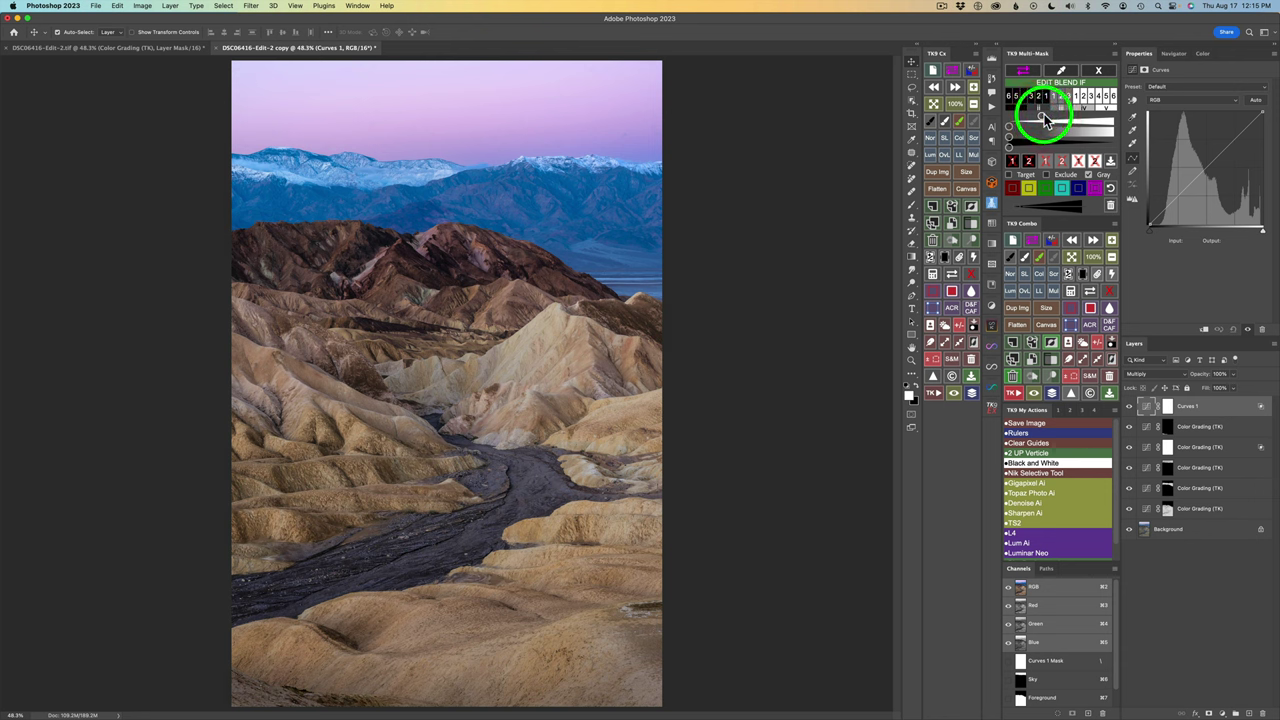
left_click(912, 104)
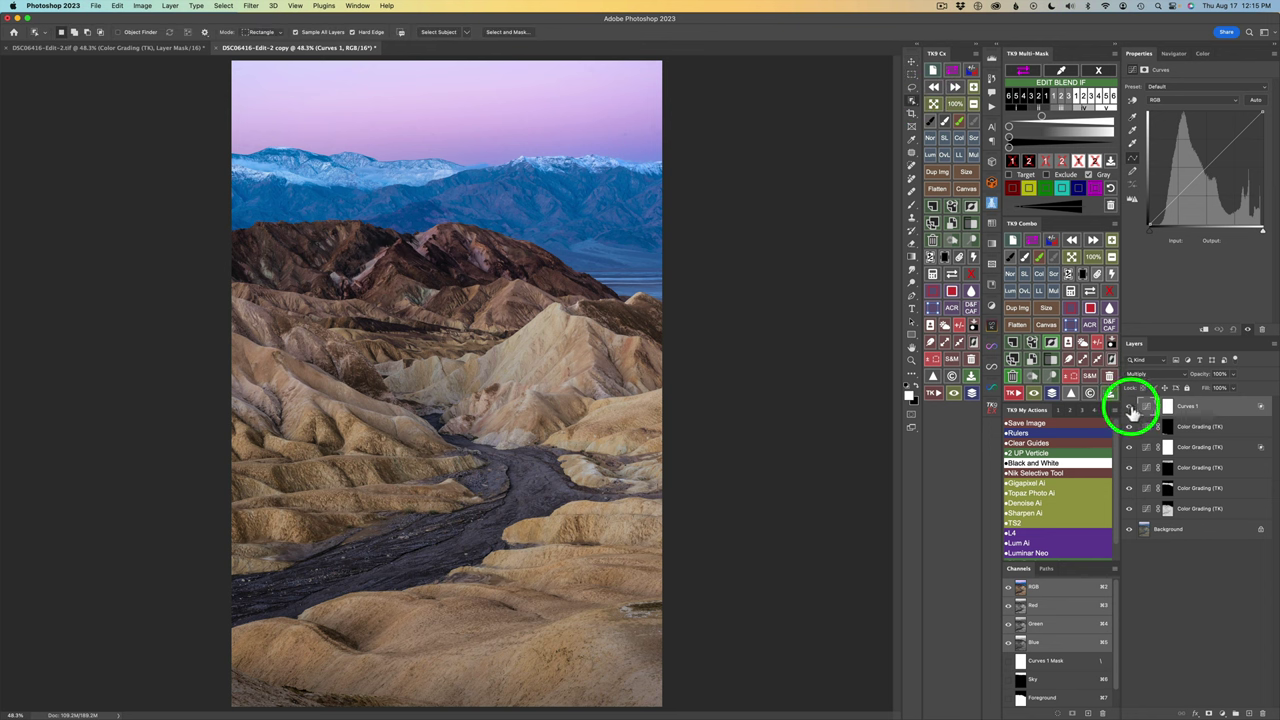
left_click(1130, 408)
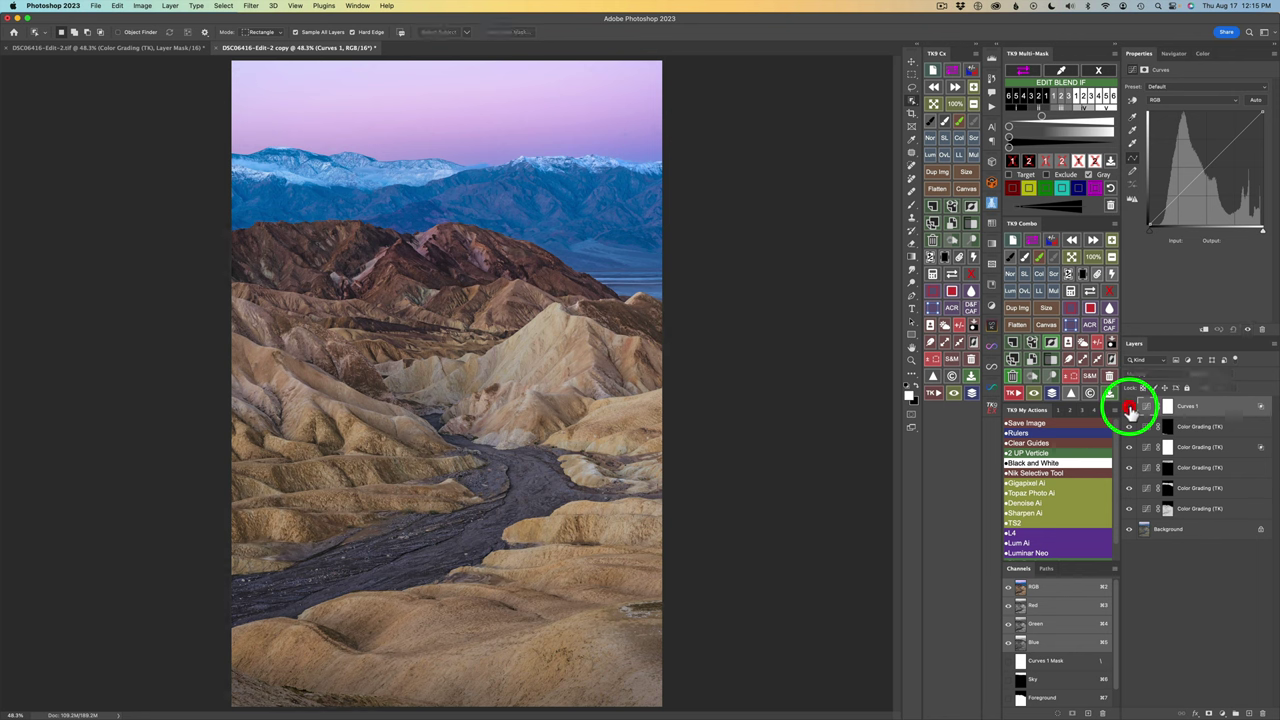
left_click(1130, 408)
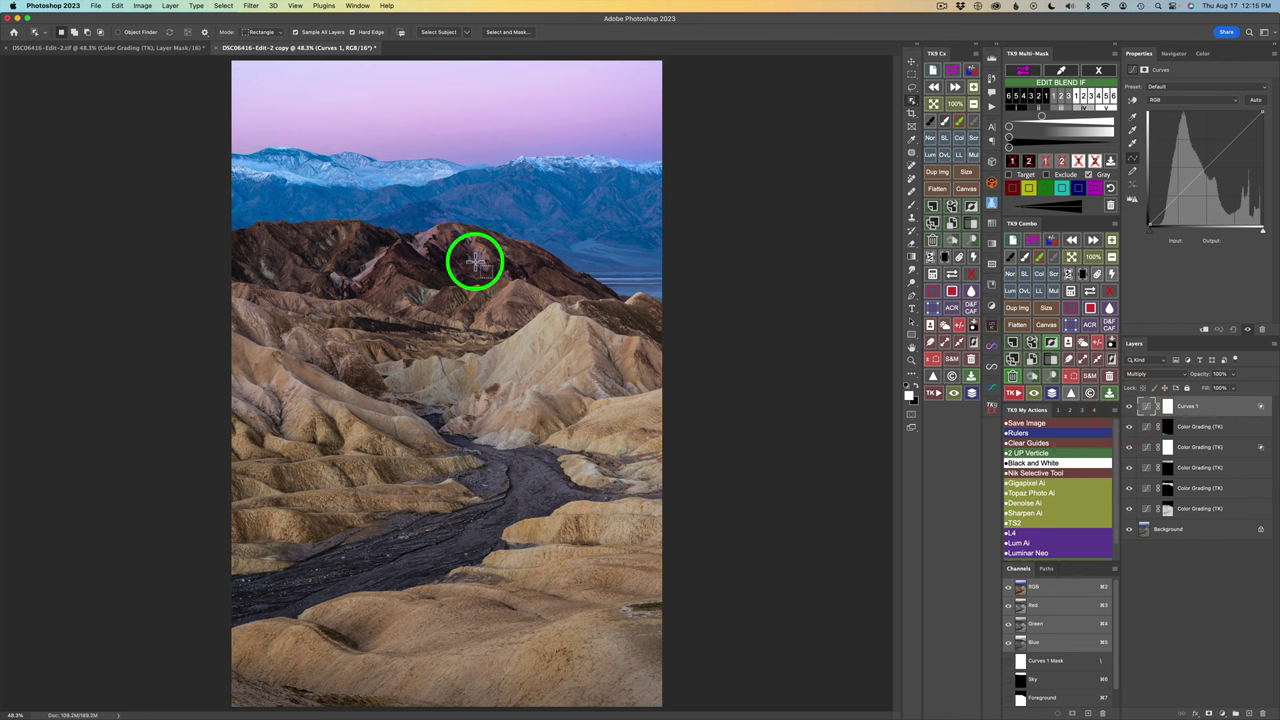
Object-select the dark brown ridge below the blue mountains, subtract it from the Curves layer's mask, deselect, and inspect the mask
left_click_drag(227, 210, 628, 318)
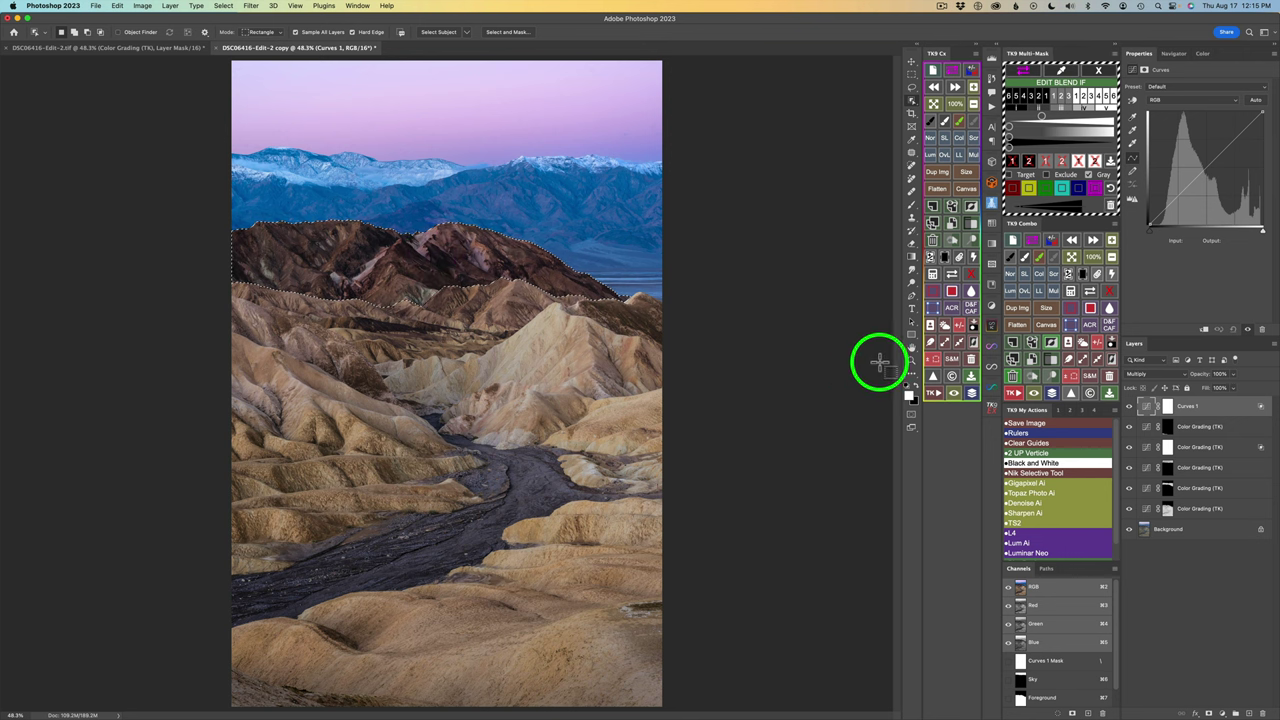
left_click(1071, 291)
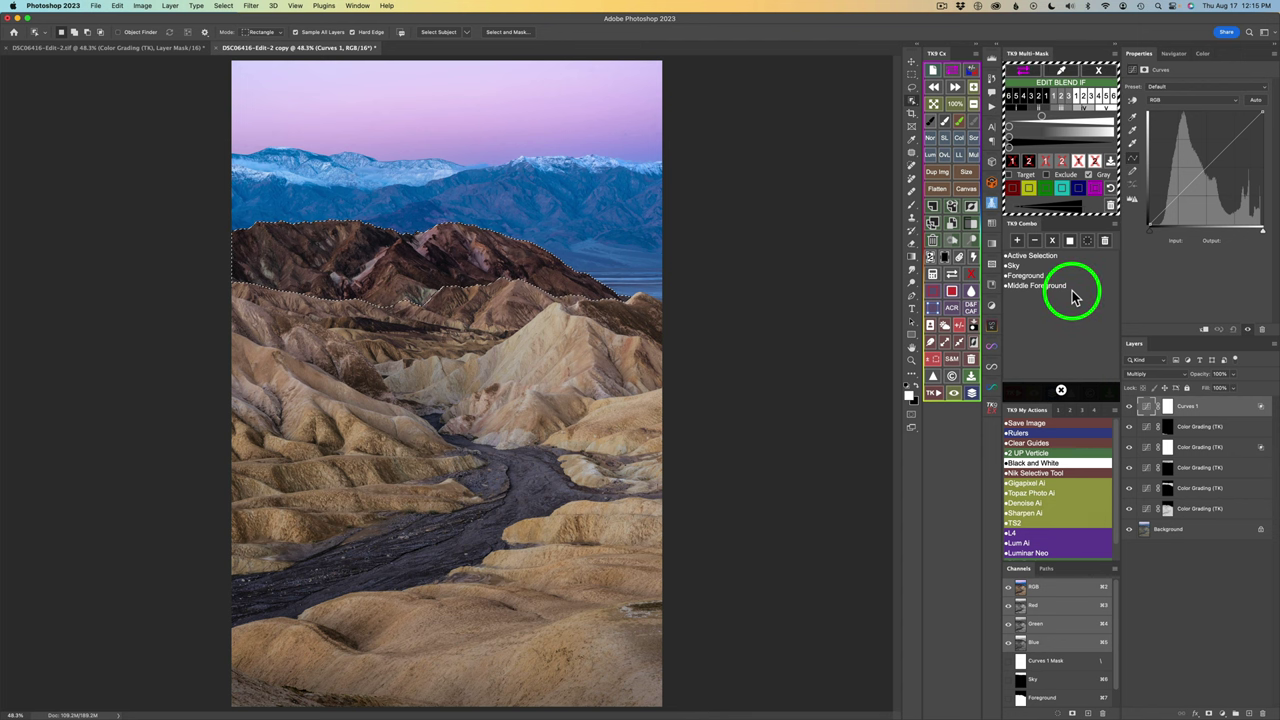
left_click(1033, 257)
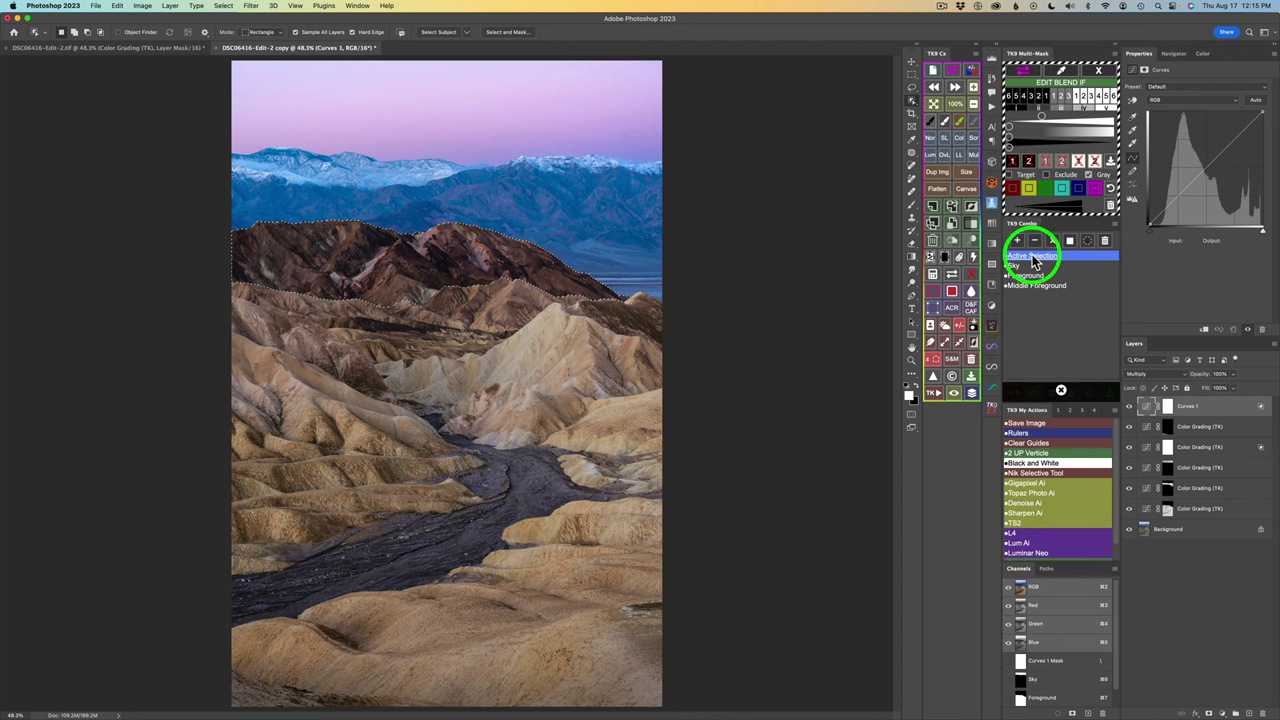
double_click(1033, 257)
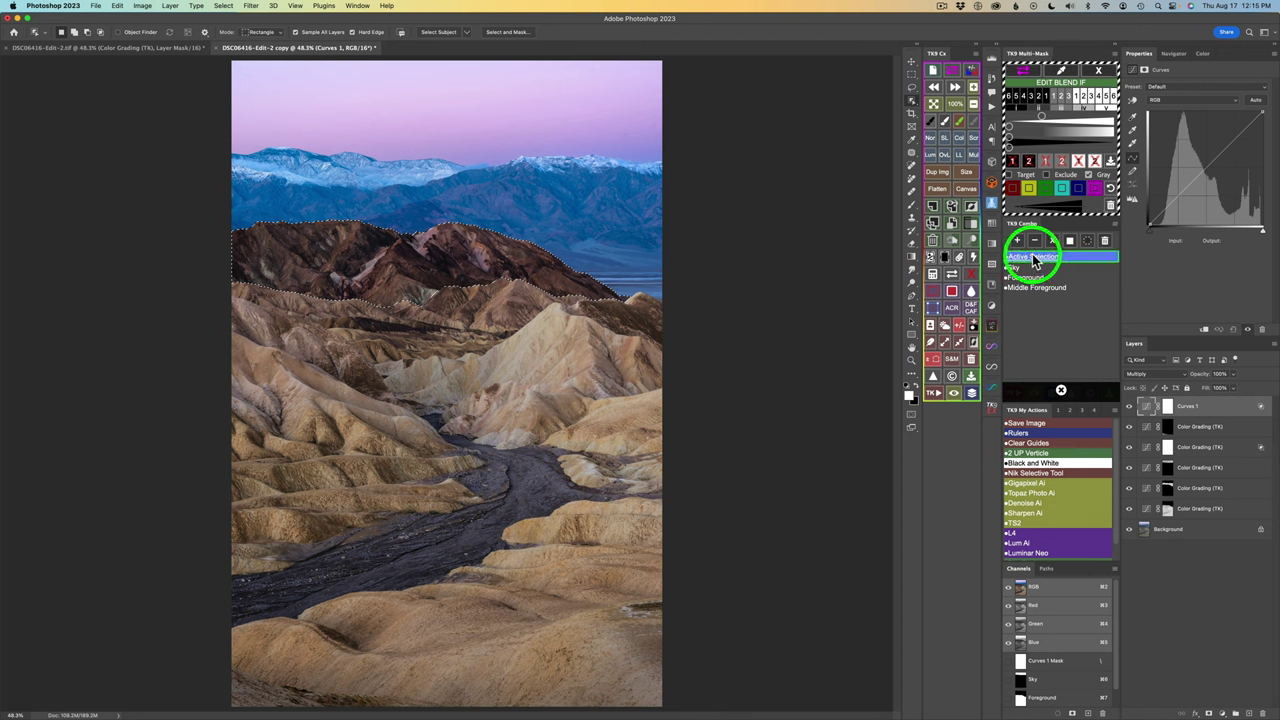
left_click(1035, 241)
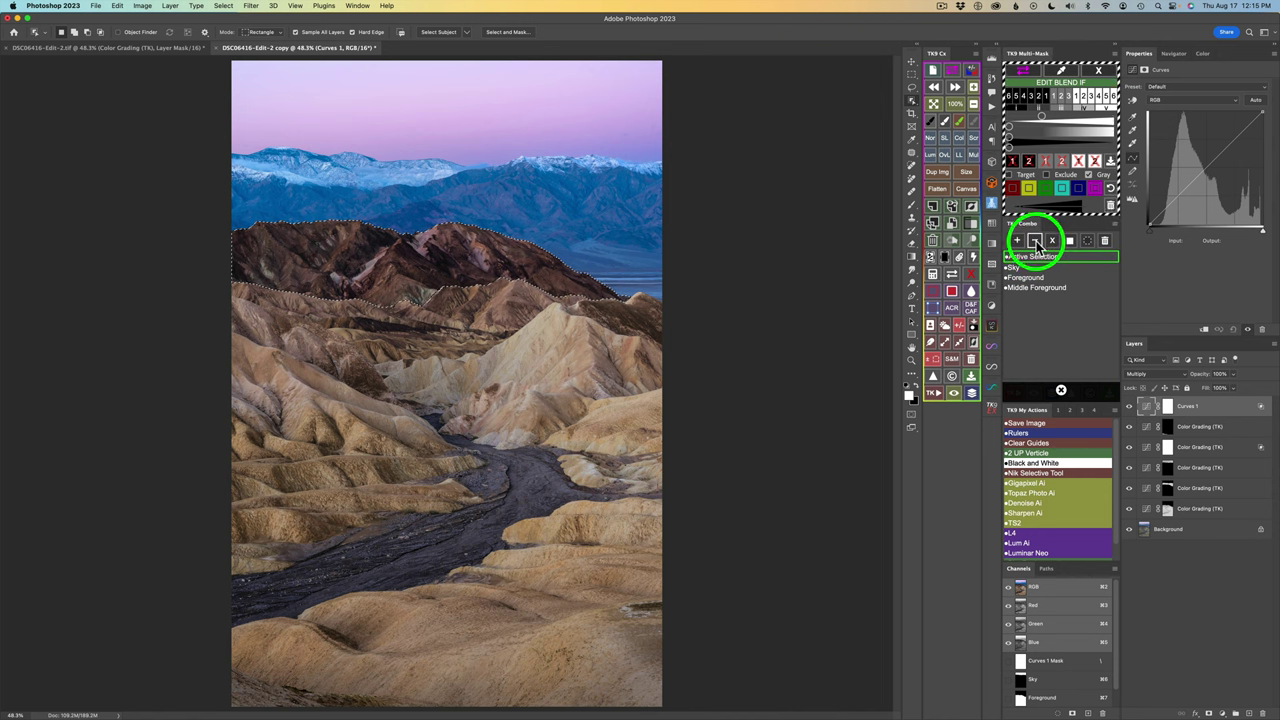
left_click(1167, 406)
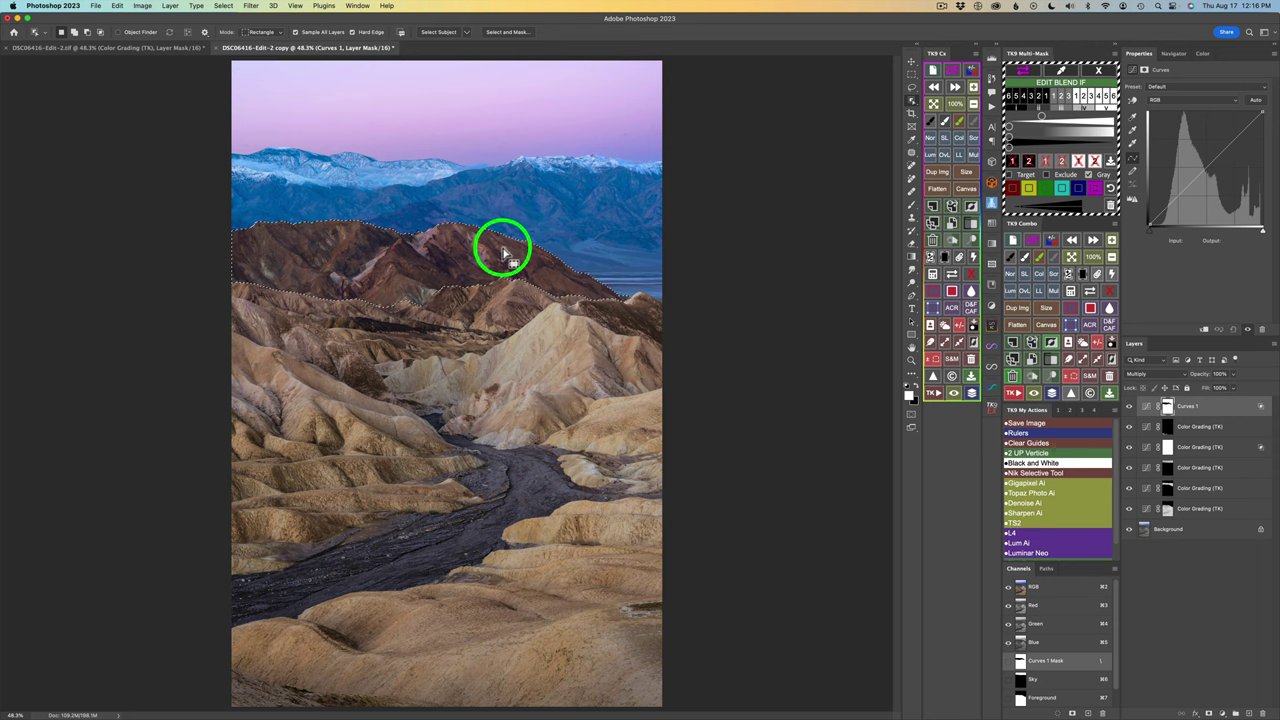
left_click(1097, 345)
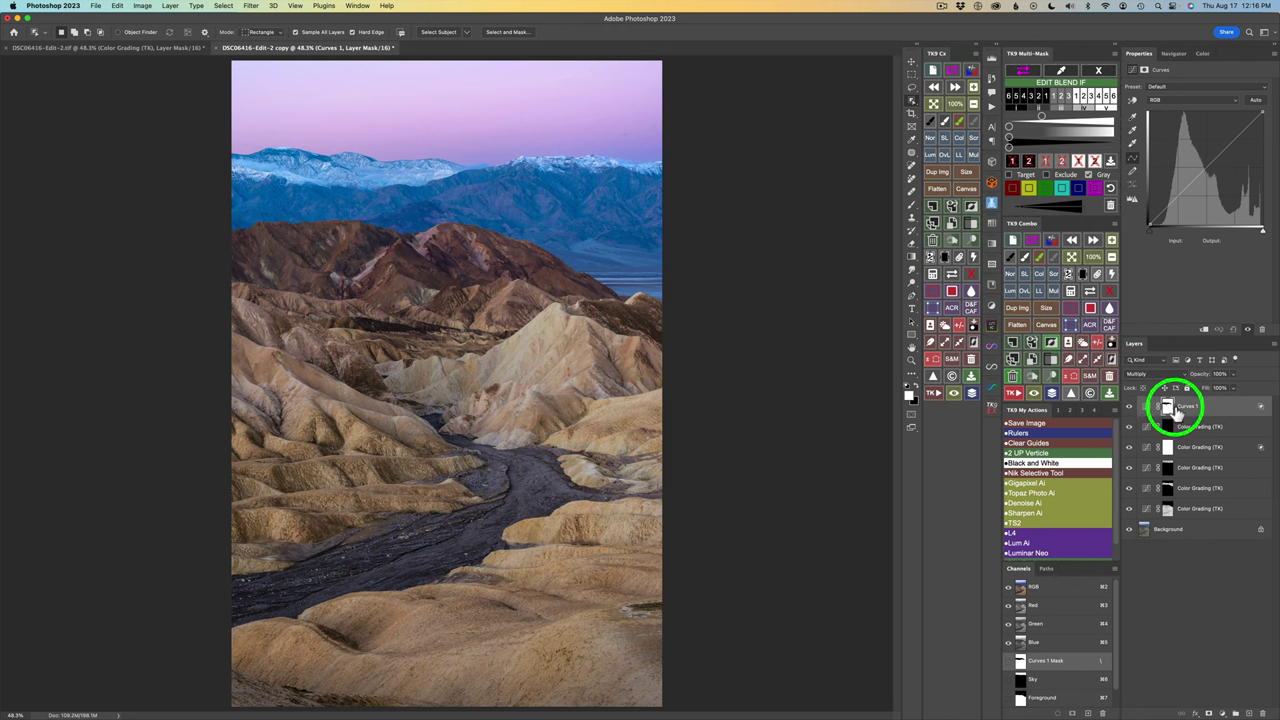
left_click(1092, 290)
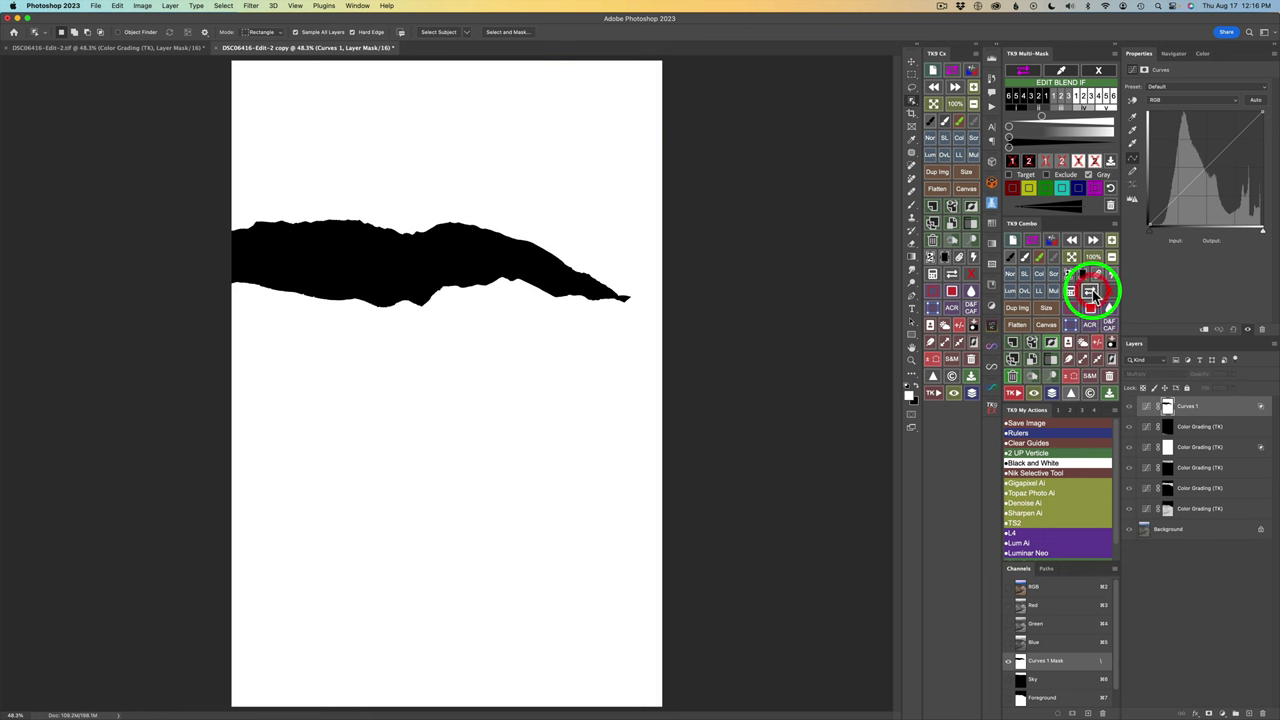
left_click(1092, 290)
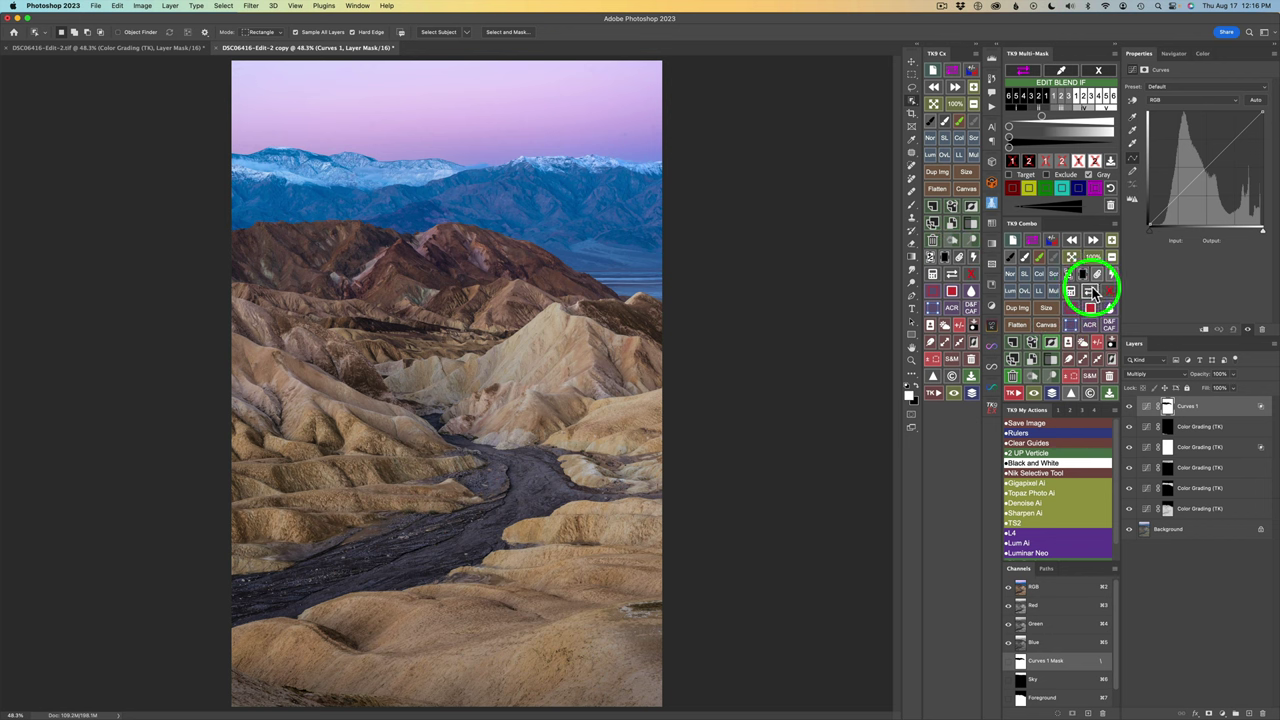
Subtract the saved Middle Foreground selection from the Curves layer's mask
left_click(1071, 292)
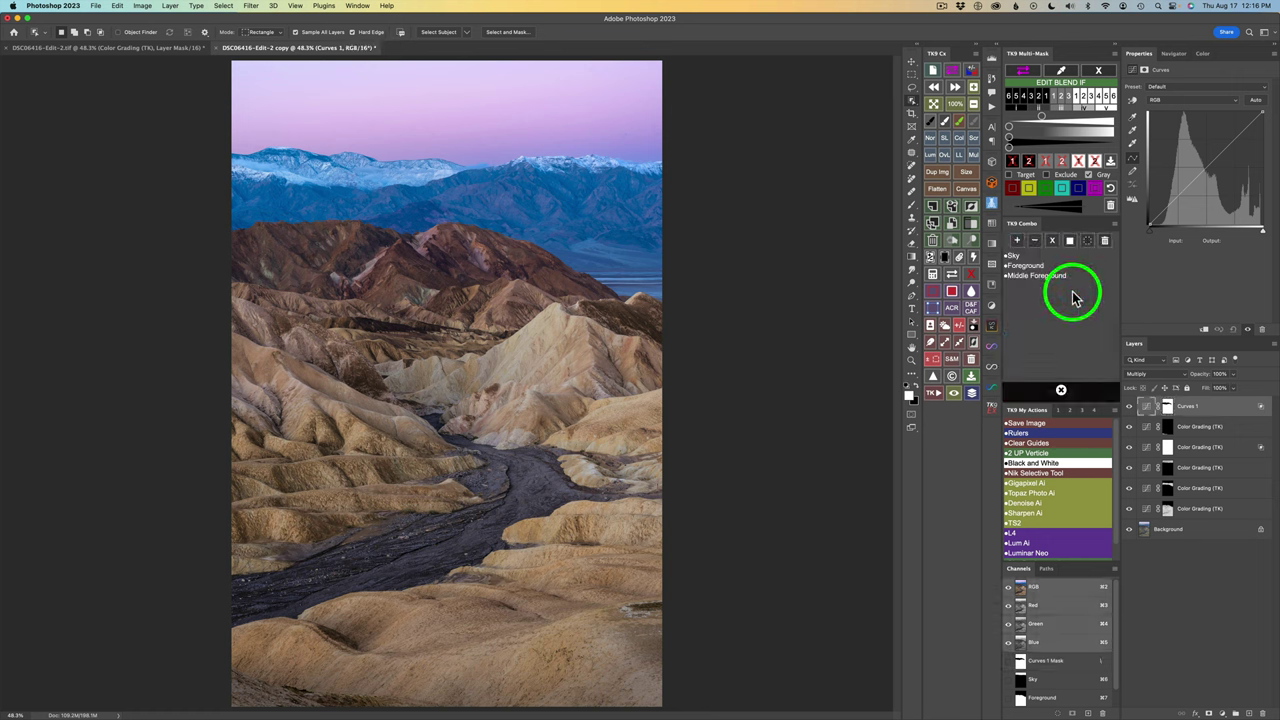
left_click(1048, 276)
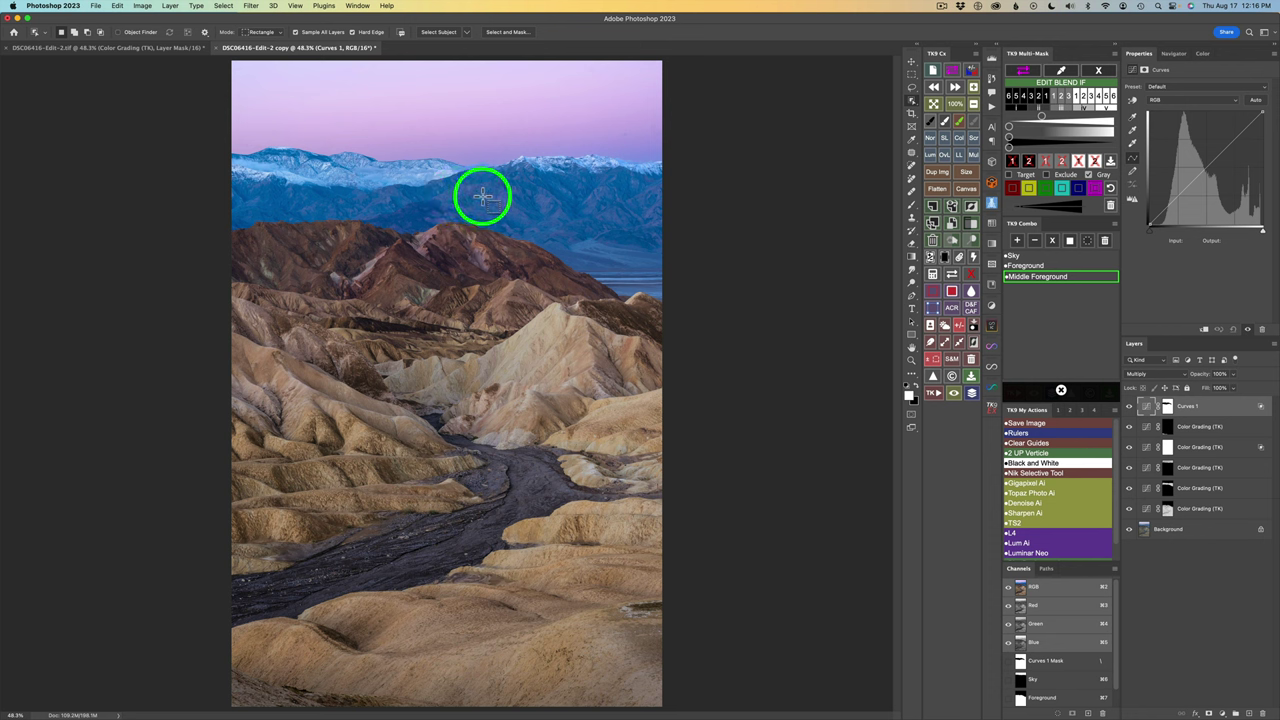
left_click(1036, 244)
left_click(1168, 406)
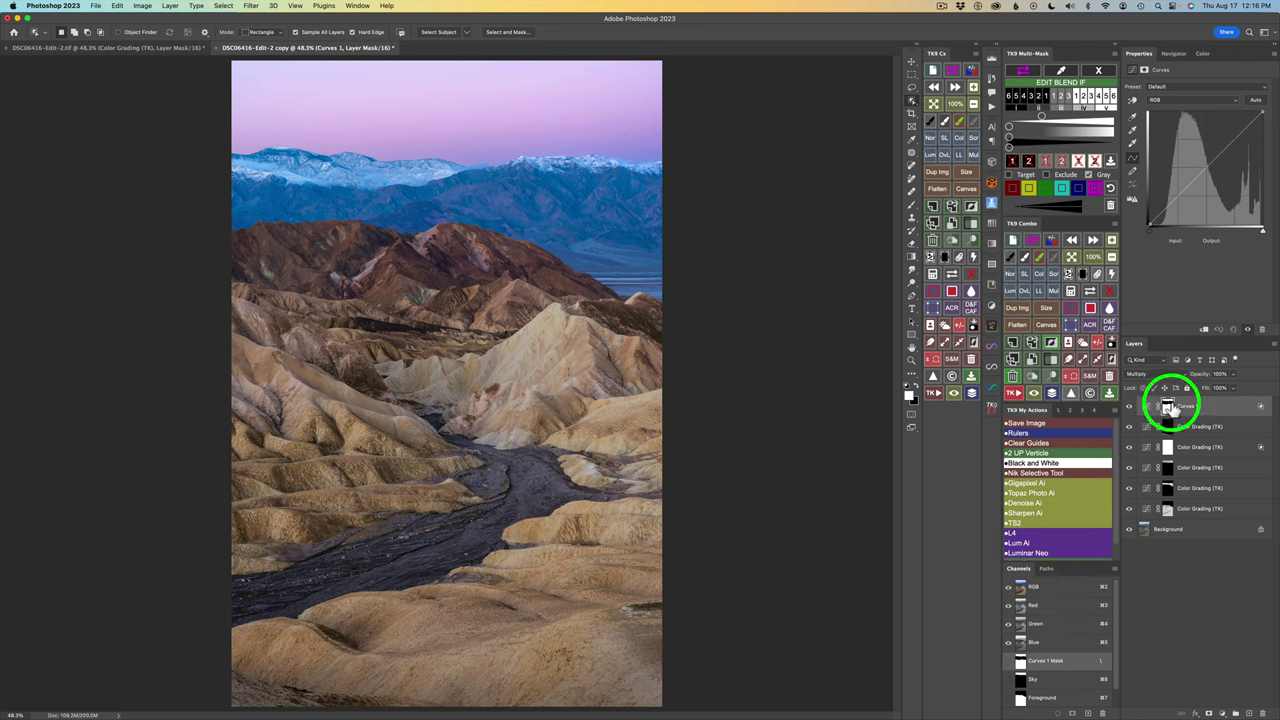
Review the masked Curves layer's darkening by switching its visibility off and on
left_click_drag(1168, 406, 1130, 410)
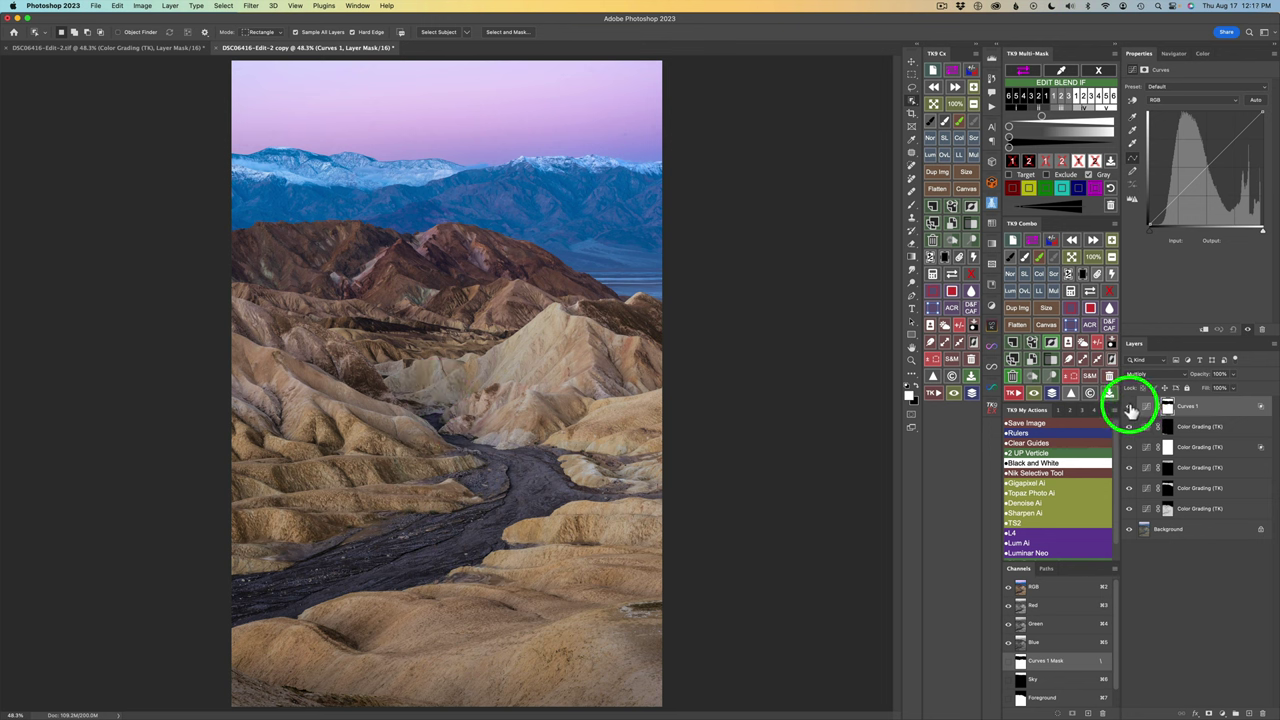
left_click(1130, 410)
left_click(1130, 410)
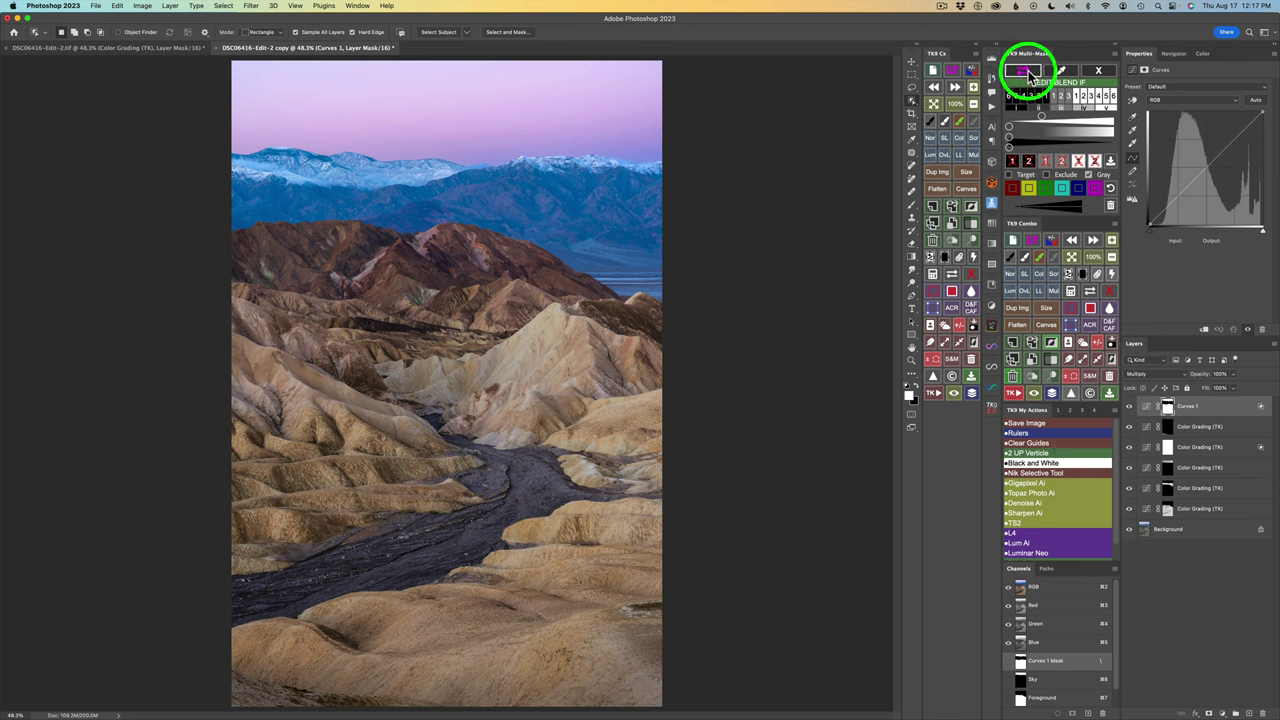
Fine-tune the Curves layer's Blend If darks range using the magenta overlay, hide the overlay, and compare the layer off and on
left_click(1027, 72)
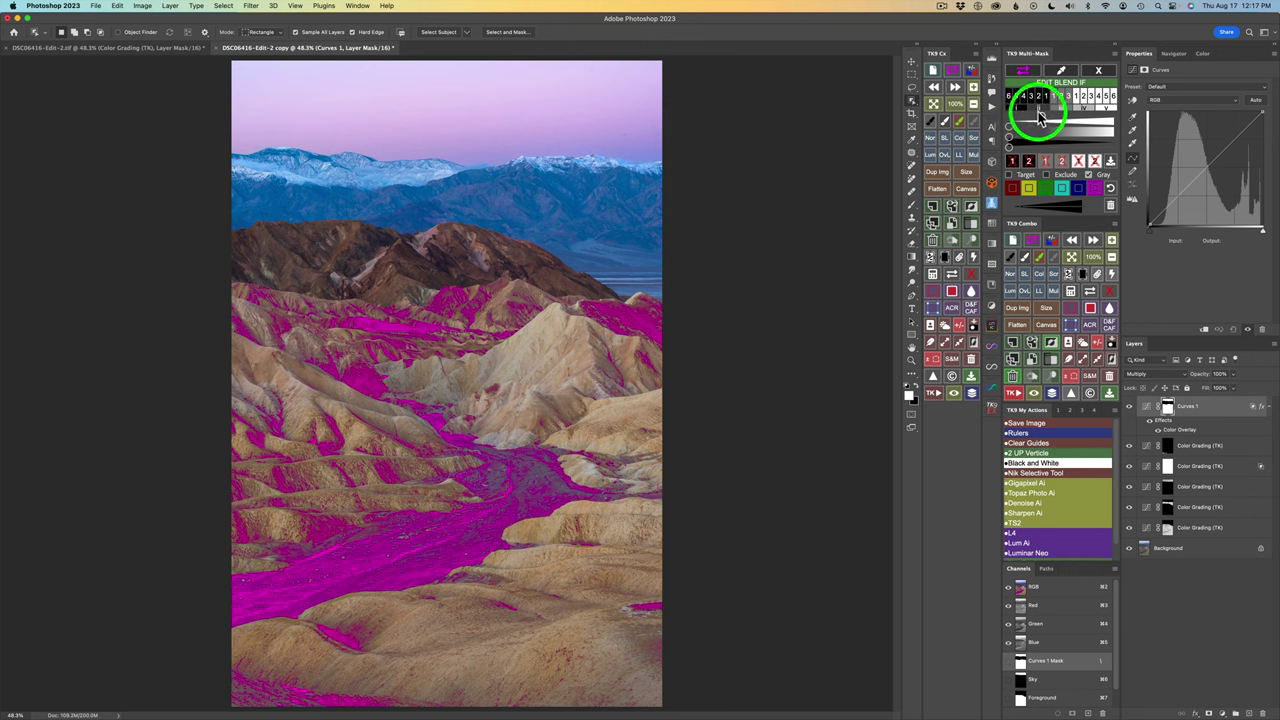
mouse_move(1041, 120)
left_mouse_down()
mouse_move(1028, 117)
mouse_move(1043, 117)
left_mouse_up()
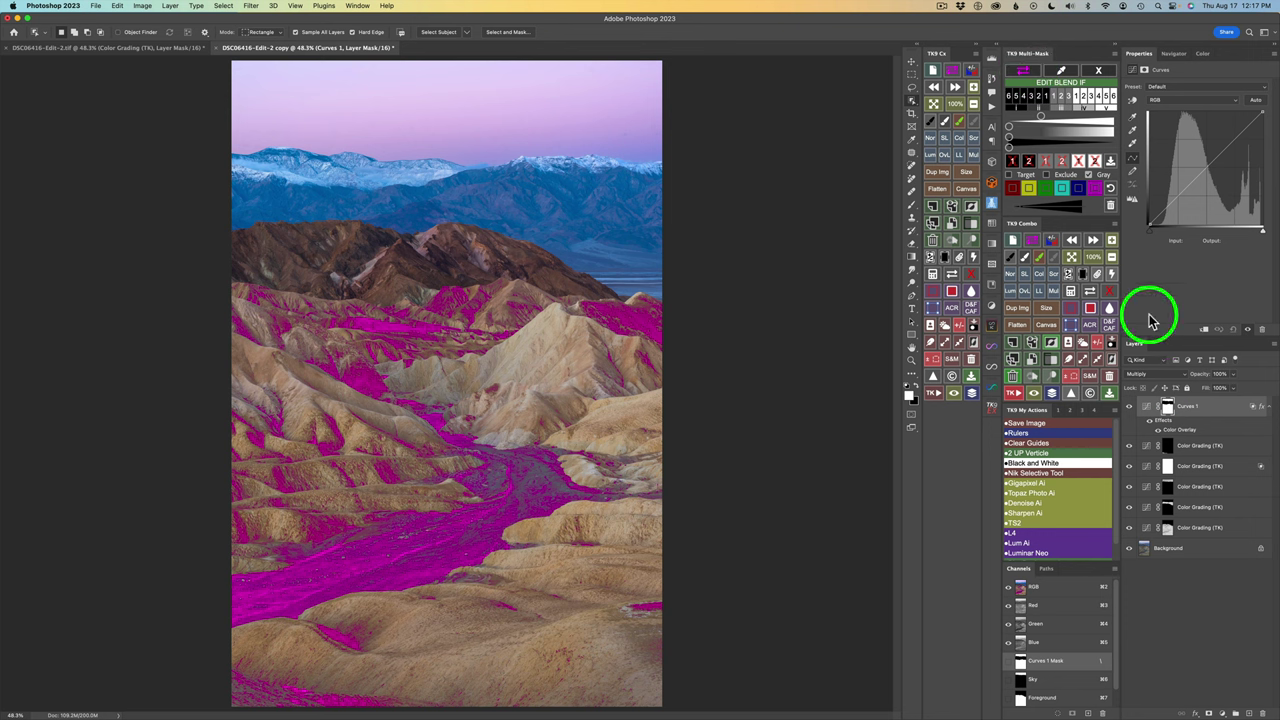
left_click(1022, 69)
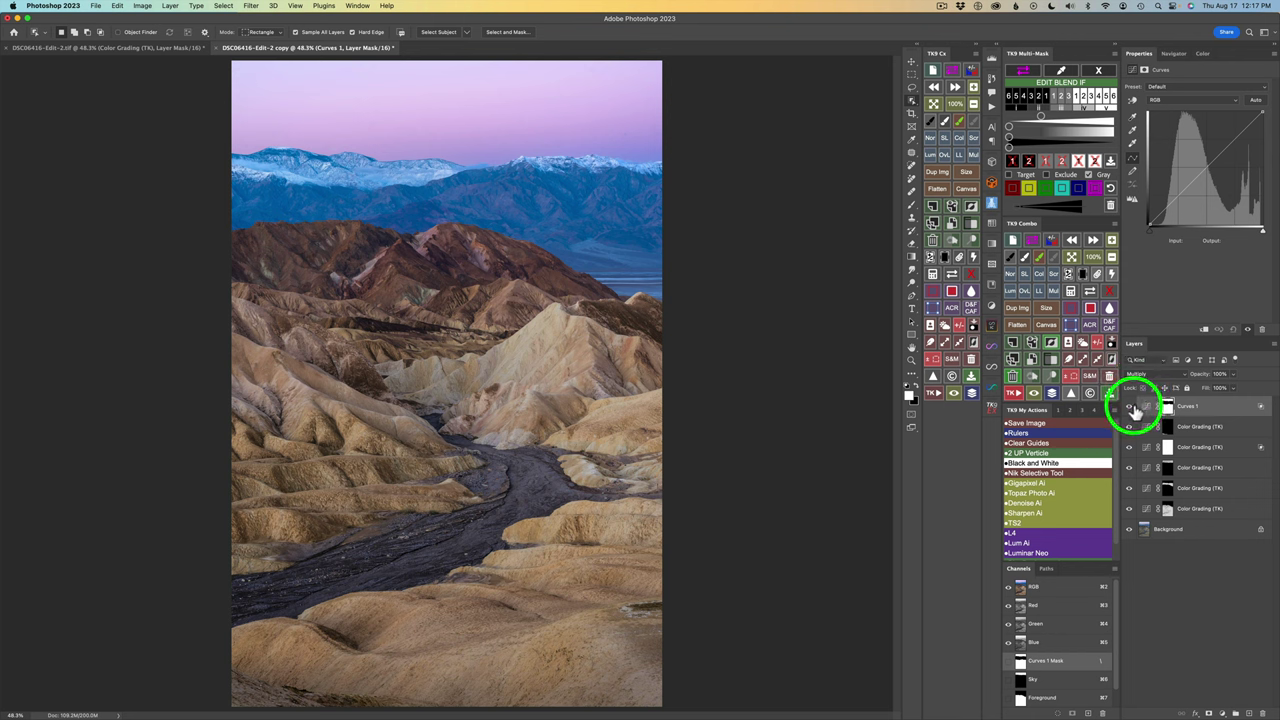
left_click(1129, 407)
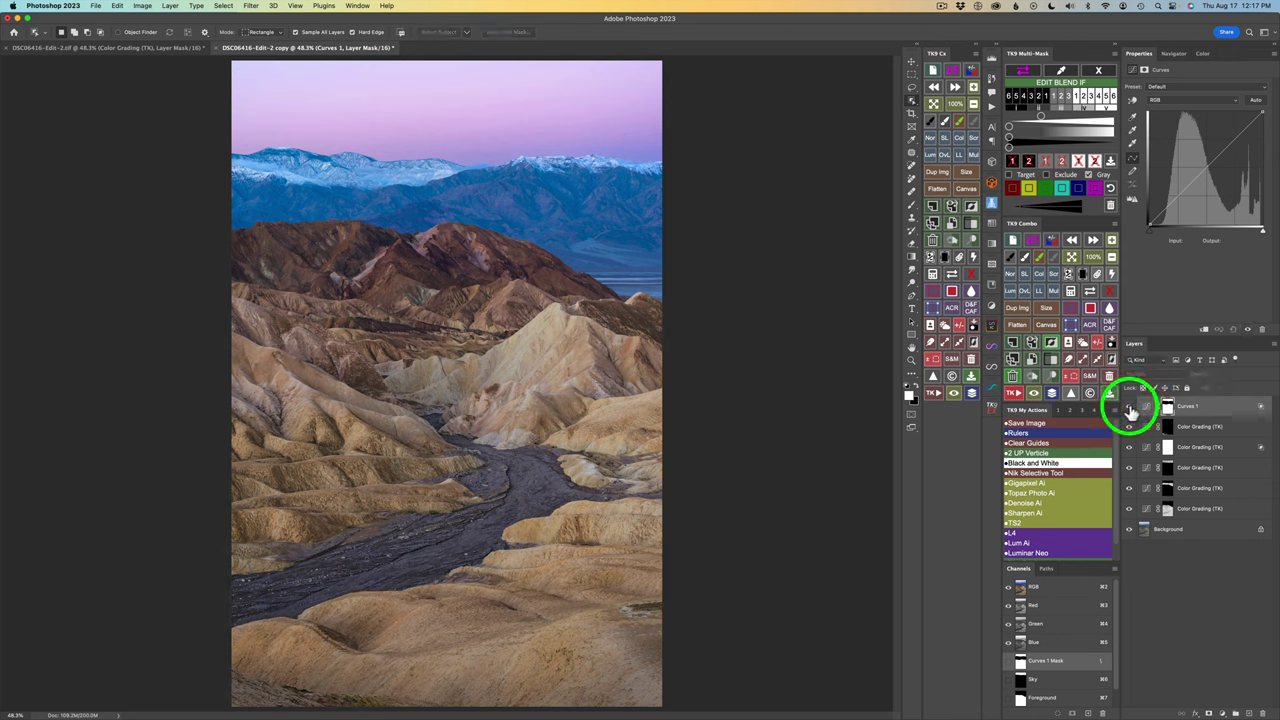
left_click(1129, 407)
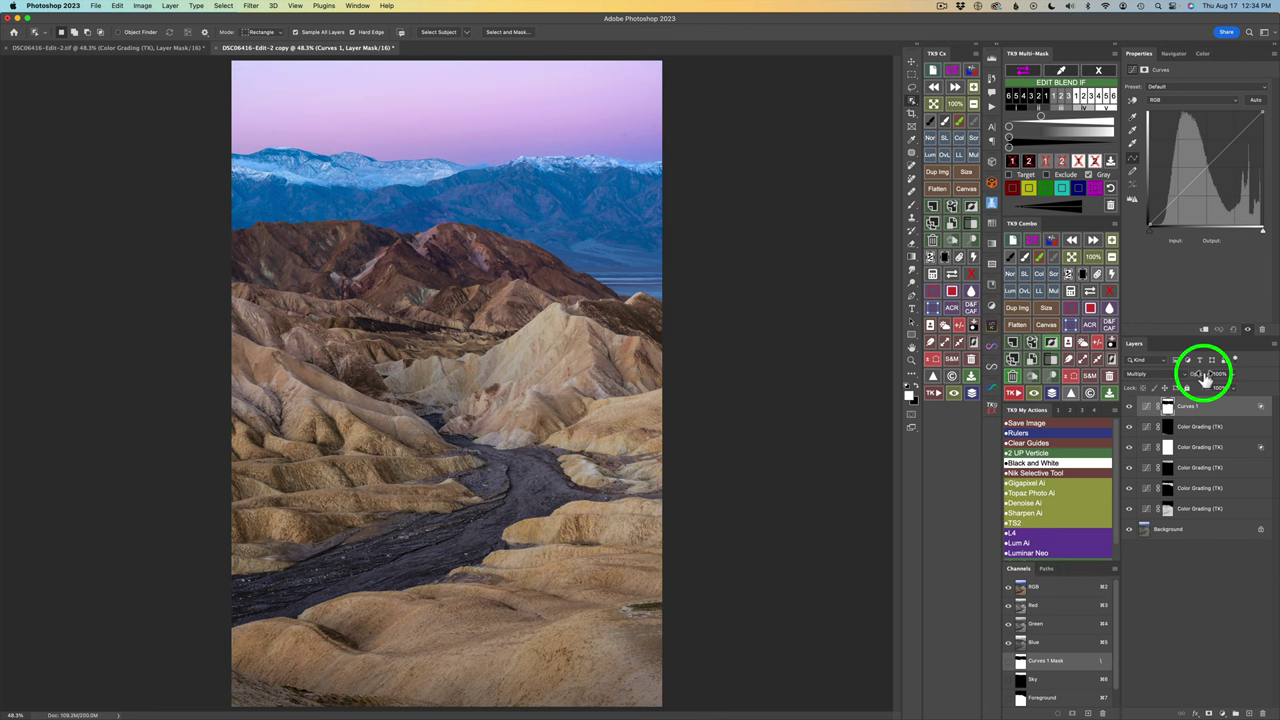
Lower the Curves layer's opacity to 73% and check the darkening with the layer off and on
left_click_drag(1205, 374, 1190, 382)
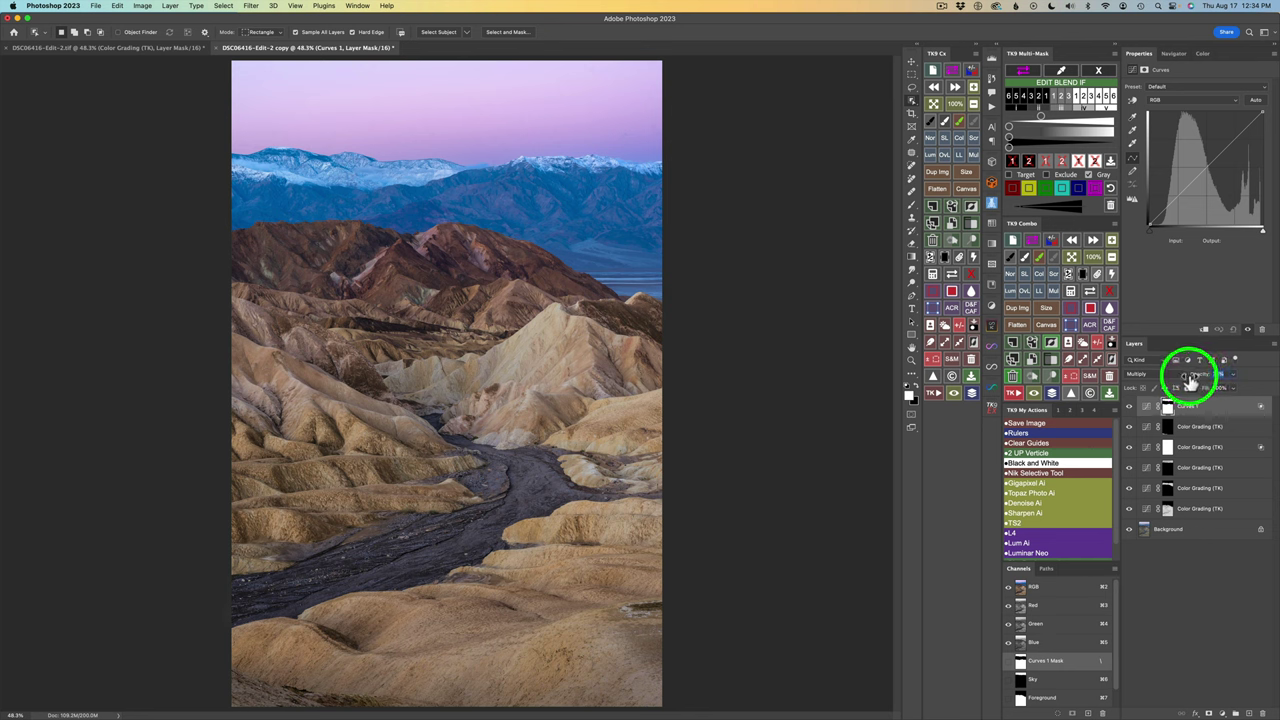
left_click(1129, 407)
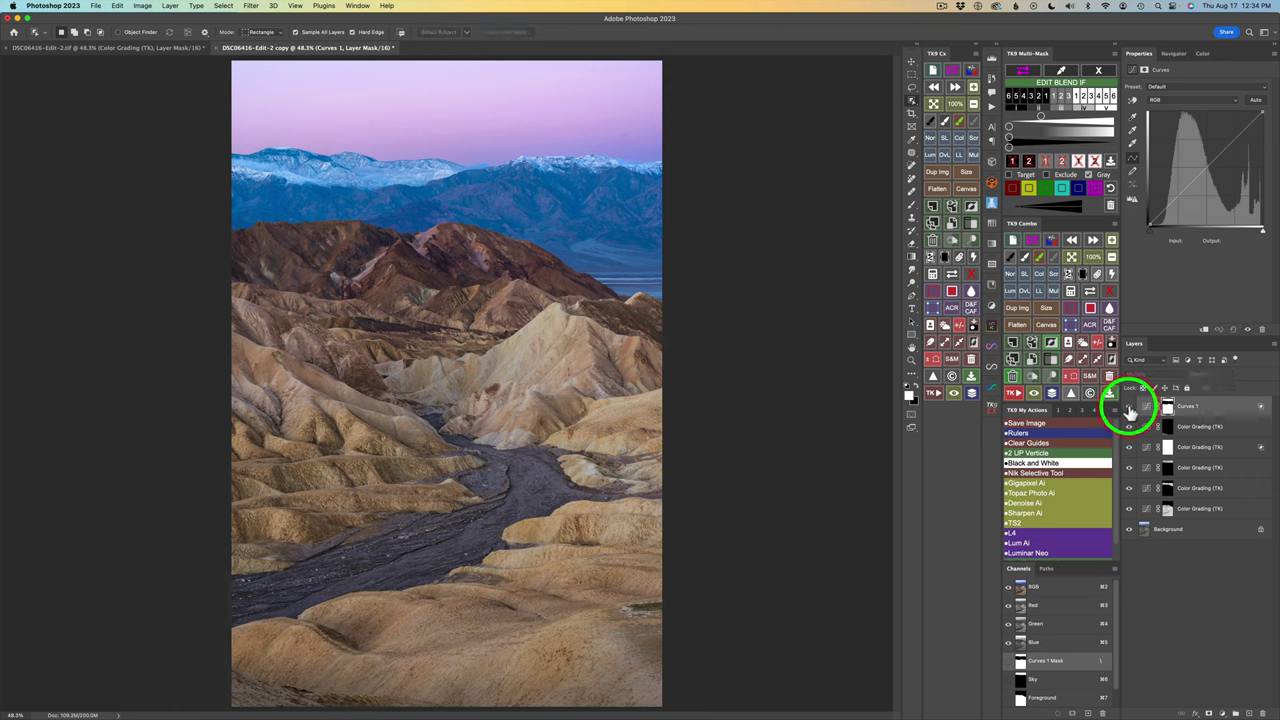
left_click(1129, 407)
left_click(1129, 407)
left_click(1129, 407)
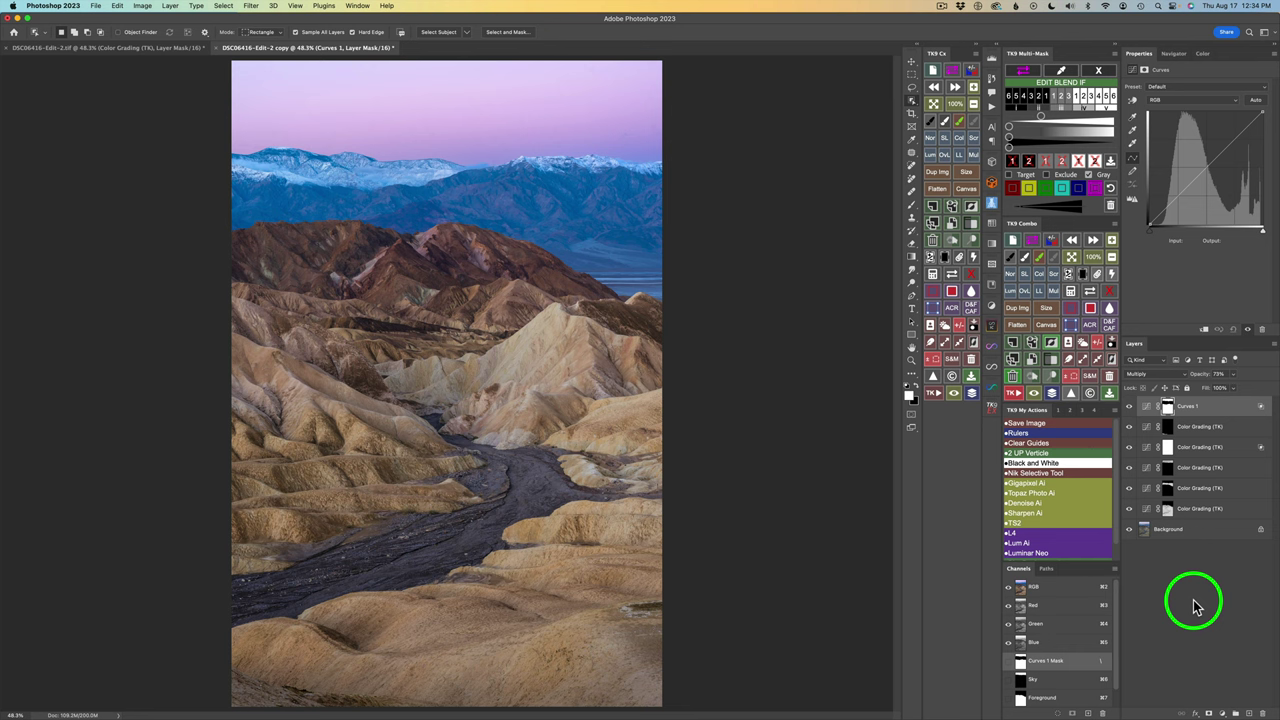
Close Blend If editing, add a Hue/Saturation adjustment layer, and mask it with the saved Middle Foreground selection
key("v")
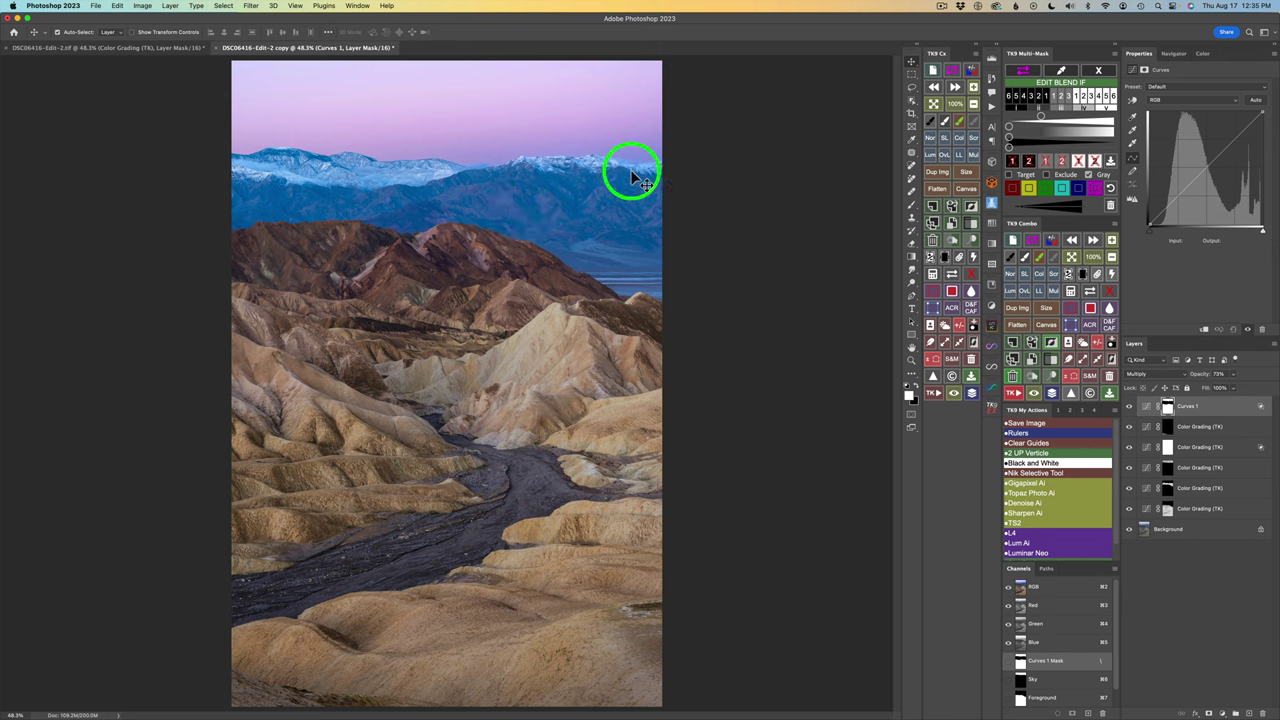
left_click(1099, 74)
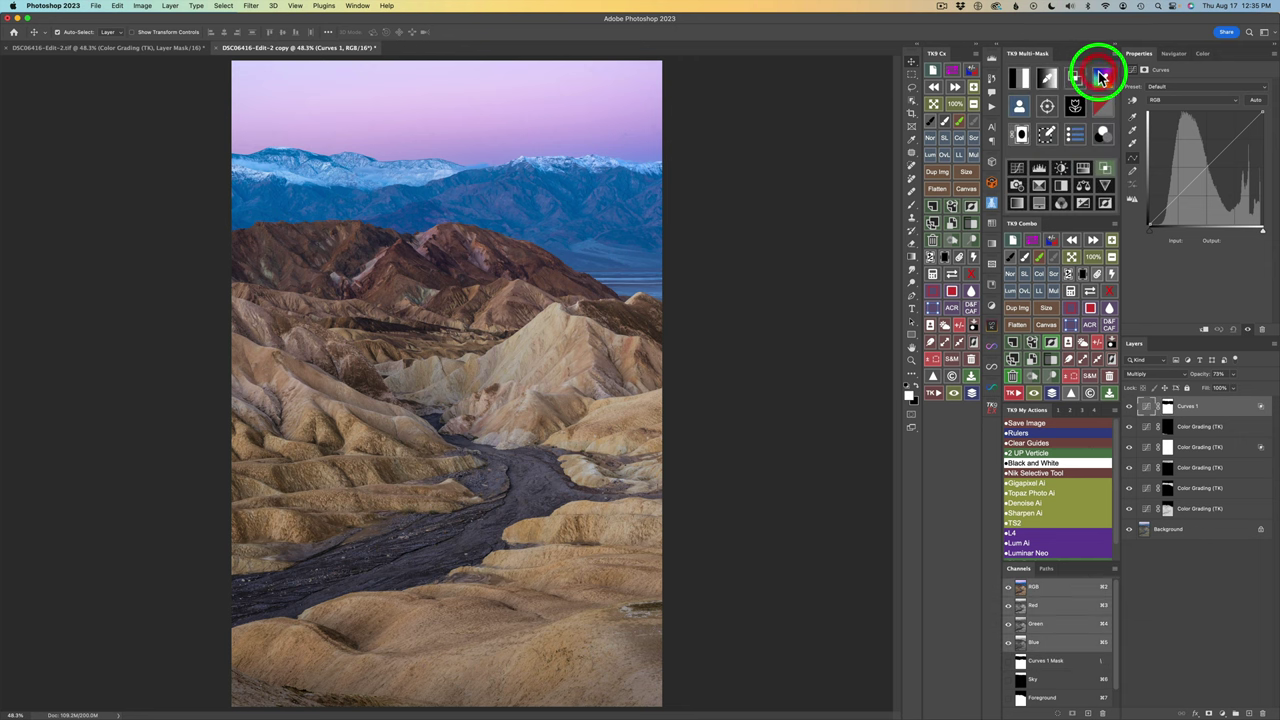
left_click(1084, 167)
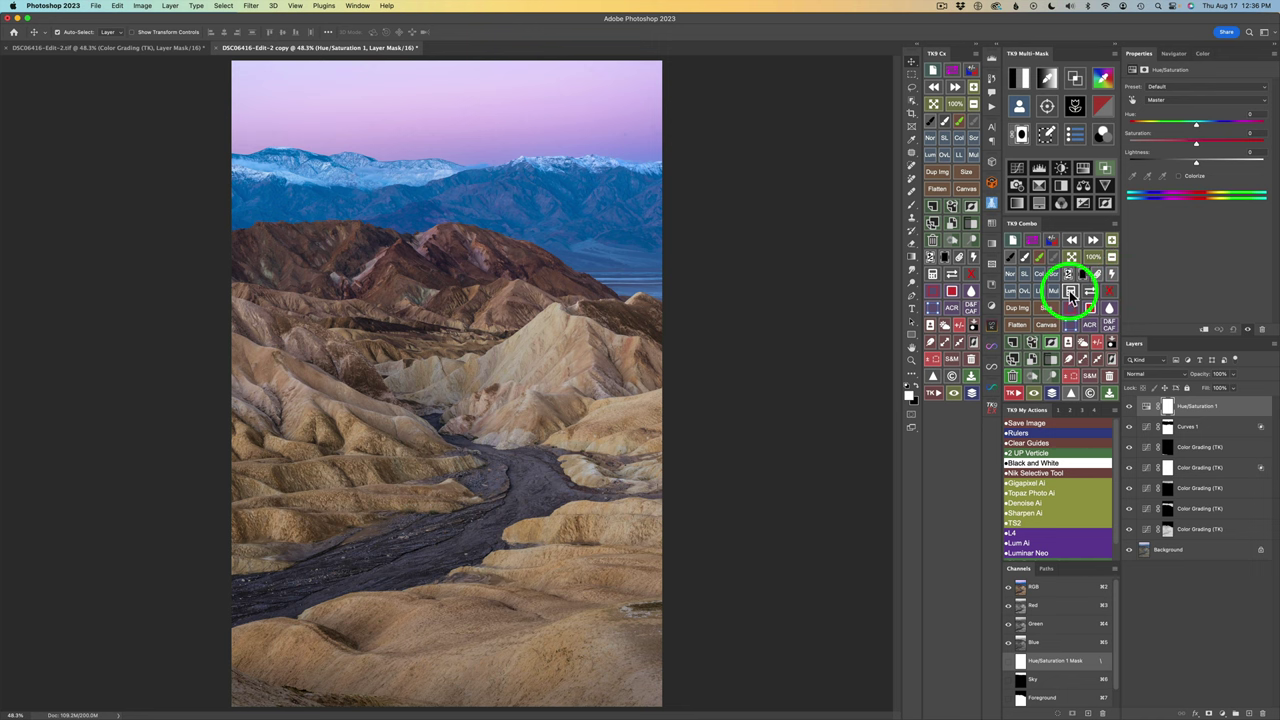
left_click(1071, 291)
left_click(1047, 275)
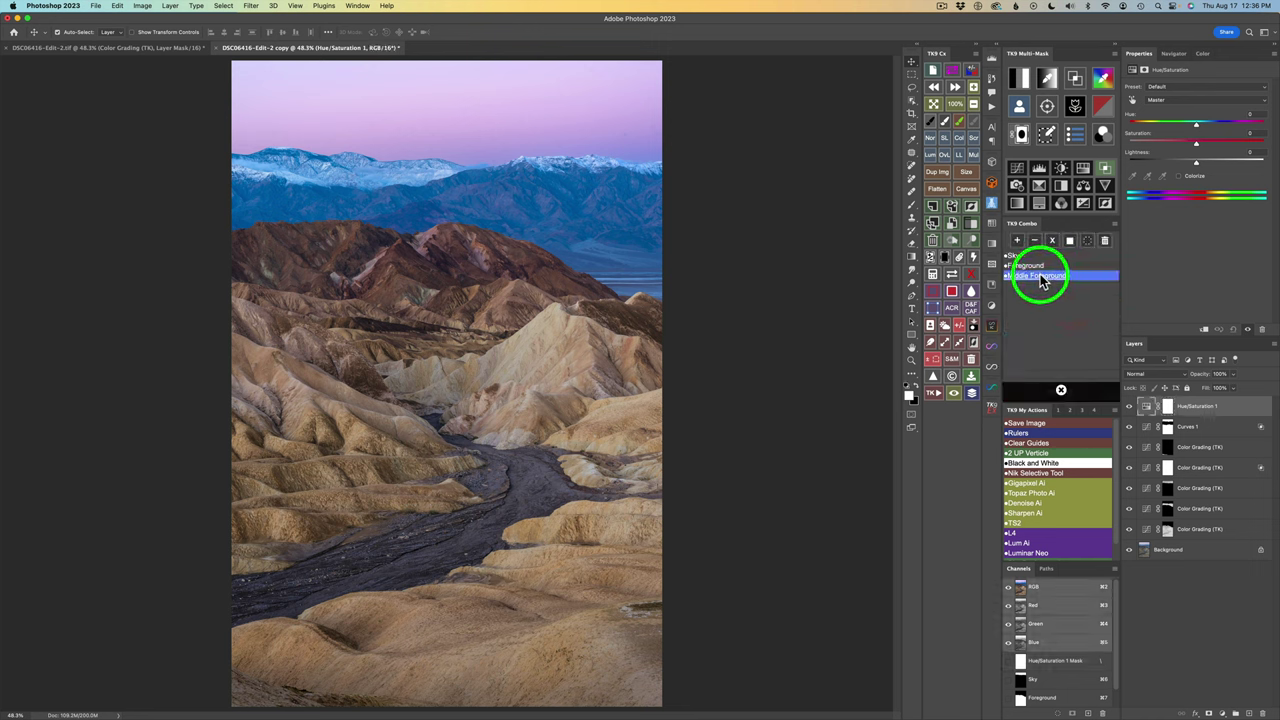
left_click(1040, 277)
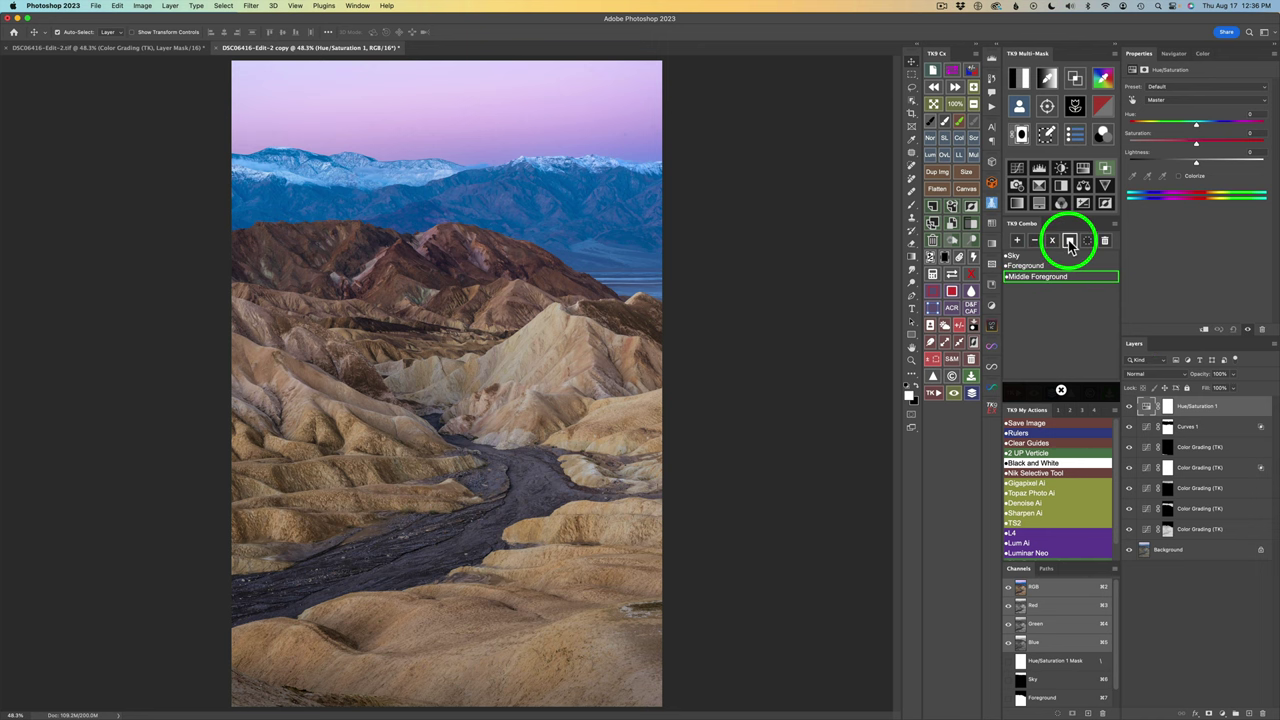
left_click(1070, 243)
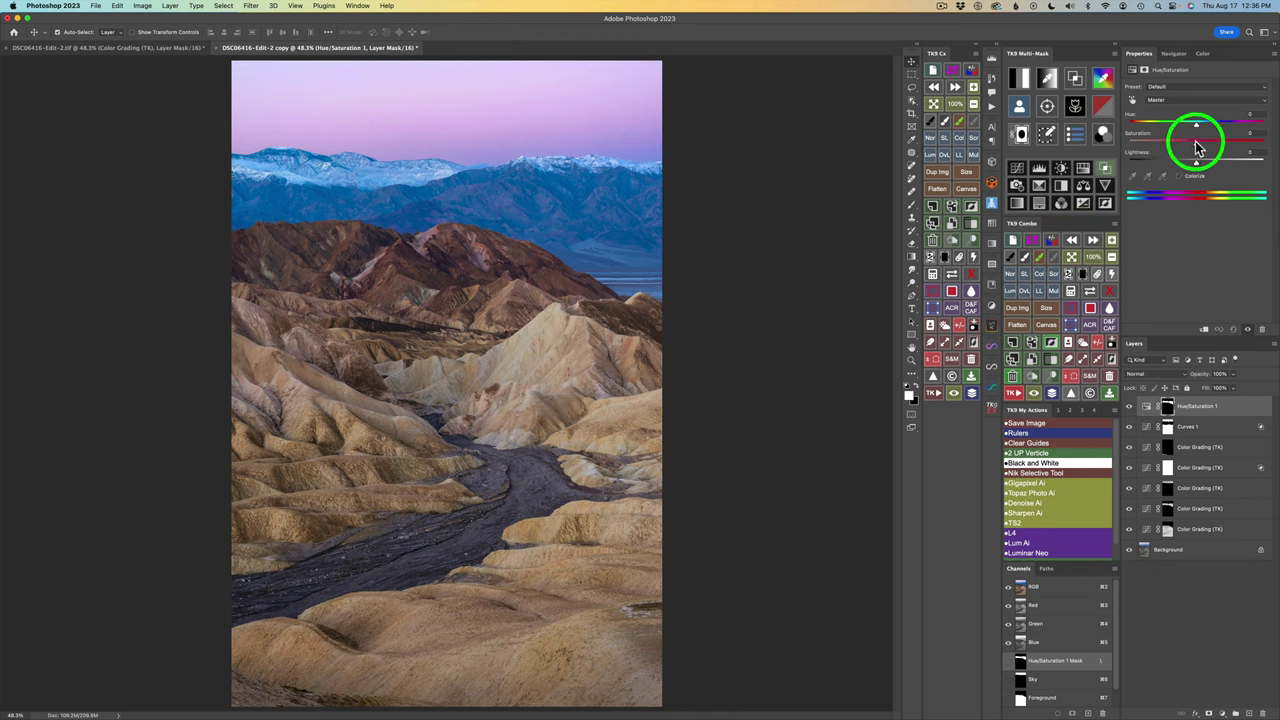
Set the Hue/Saturation layer's saturation to -13 and compare the middle foreground with the layer off and on
left_click_drag(1198, 147, 1190, 148)
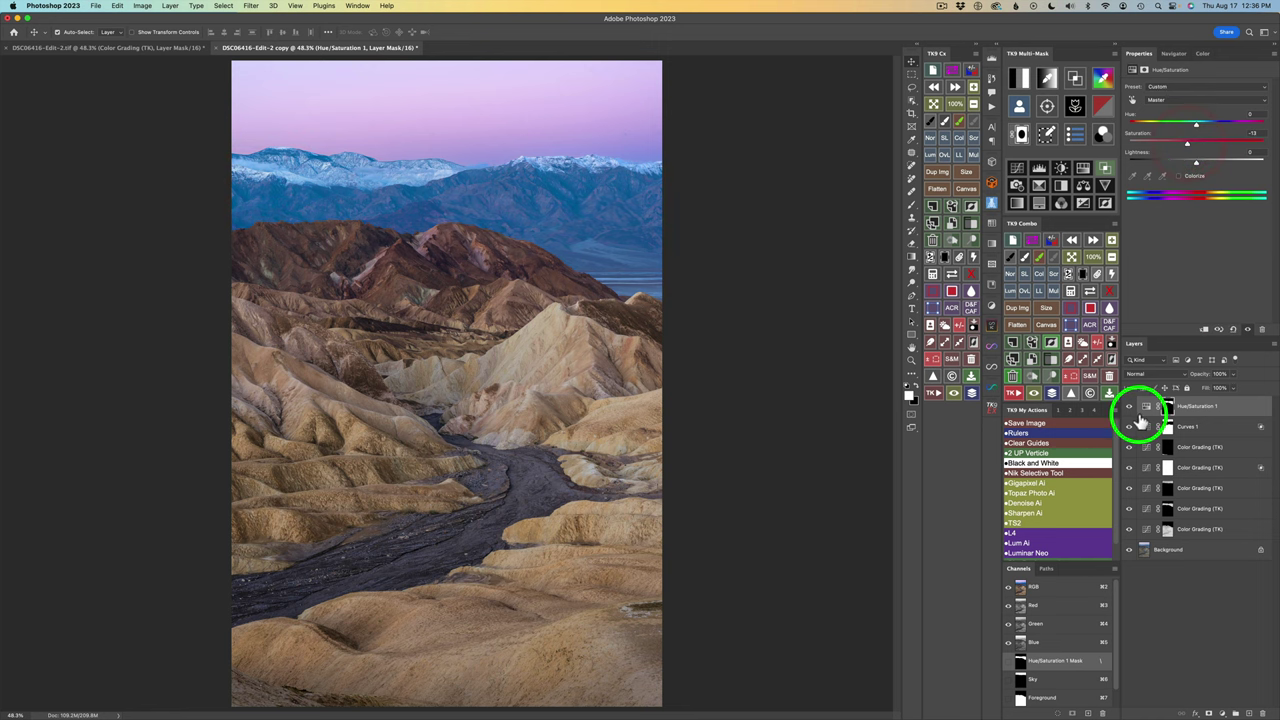
left_click(1130, 407)
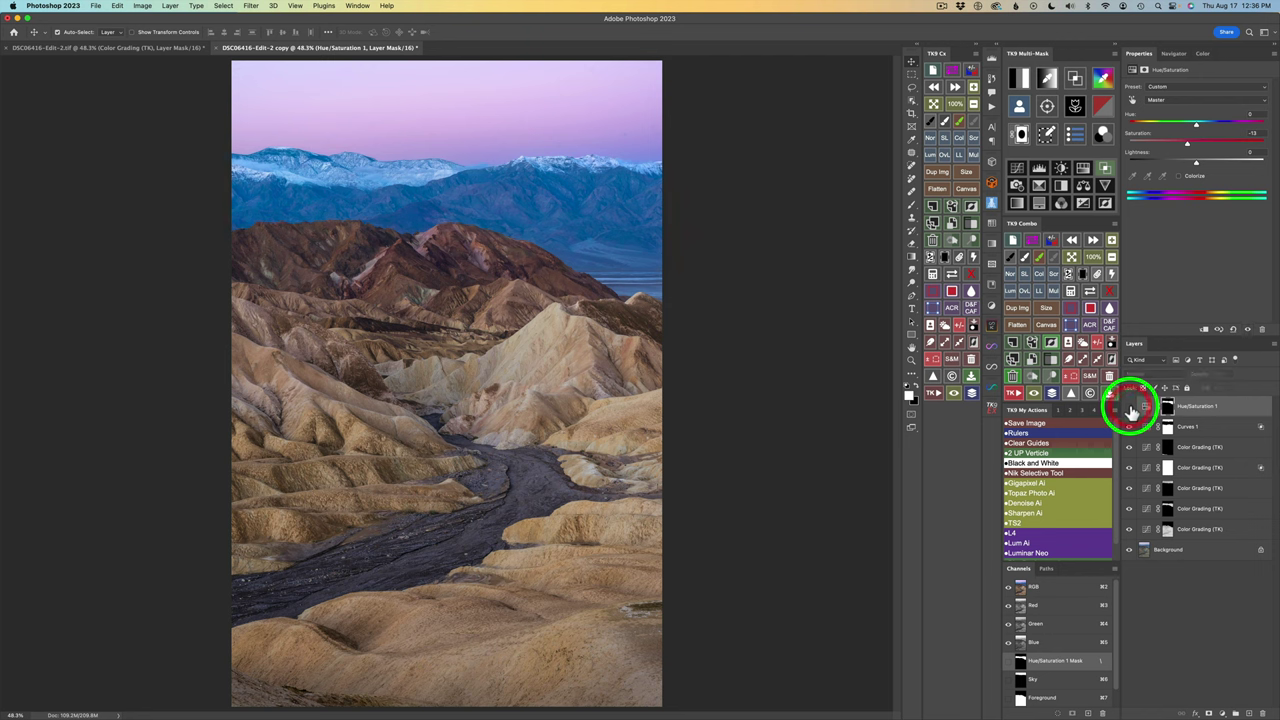
left_click(1130, 407)
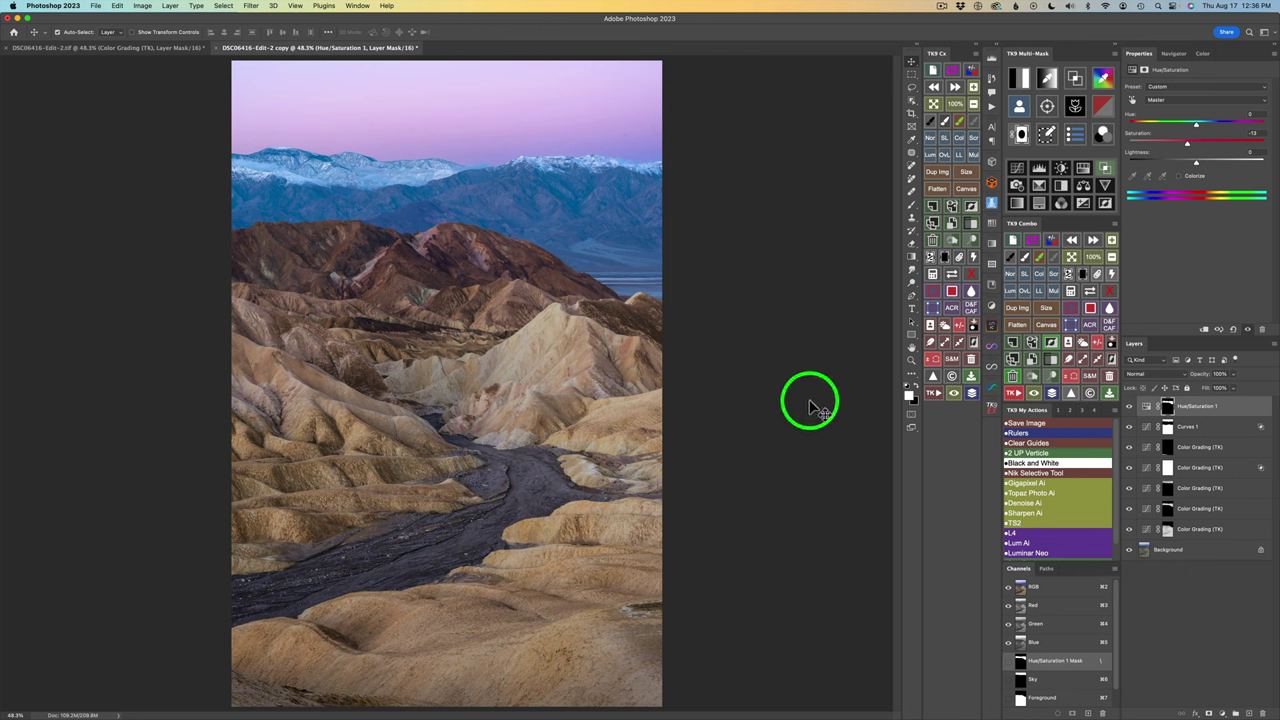
Run the TK9 Clarity action and apply its High Pass filter with a radius slightly below the default
left_click(937, 395)
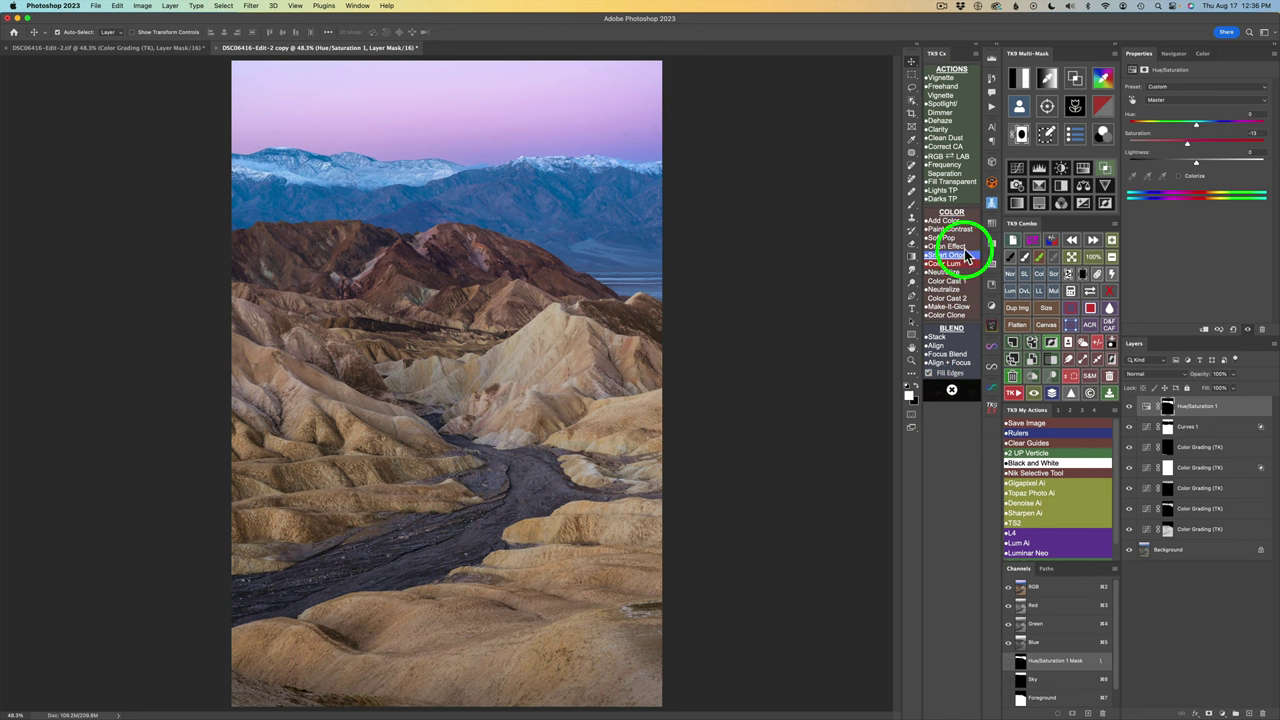
left_click(947, 137)
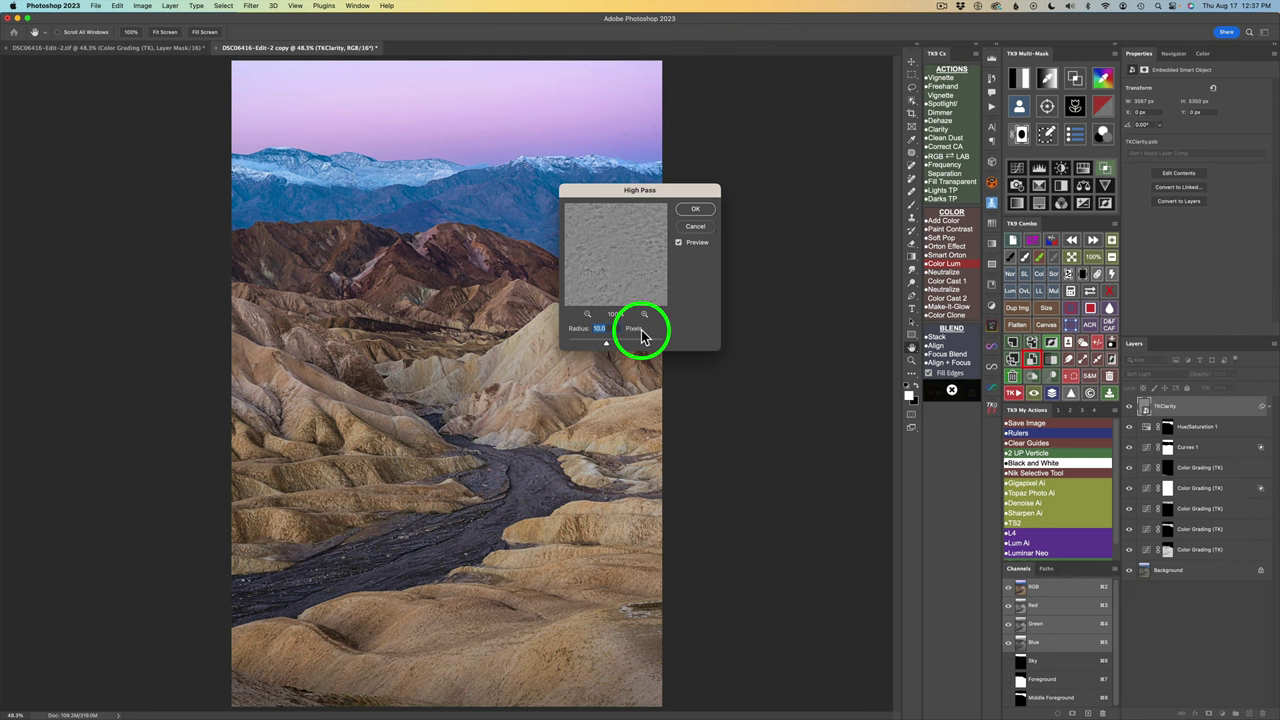
left_click_drag(641, 337, 600, 347)
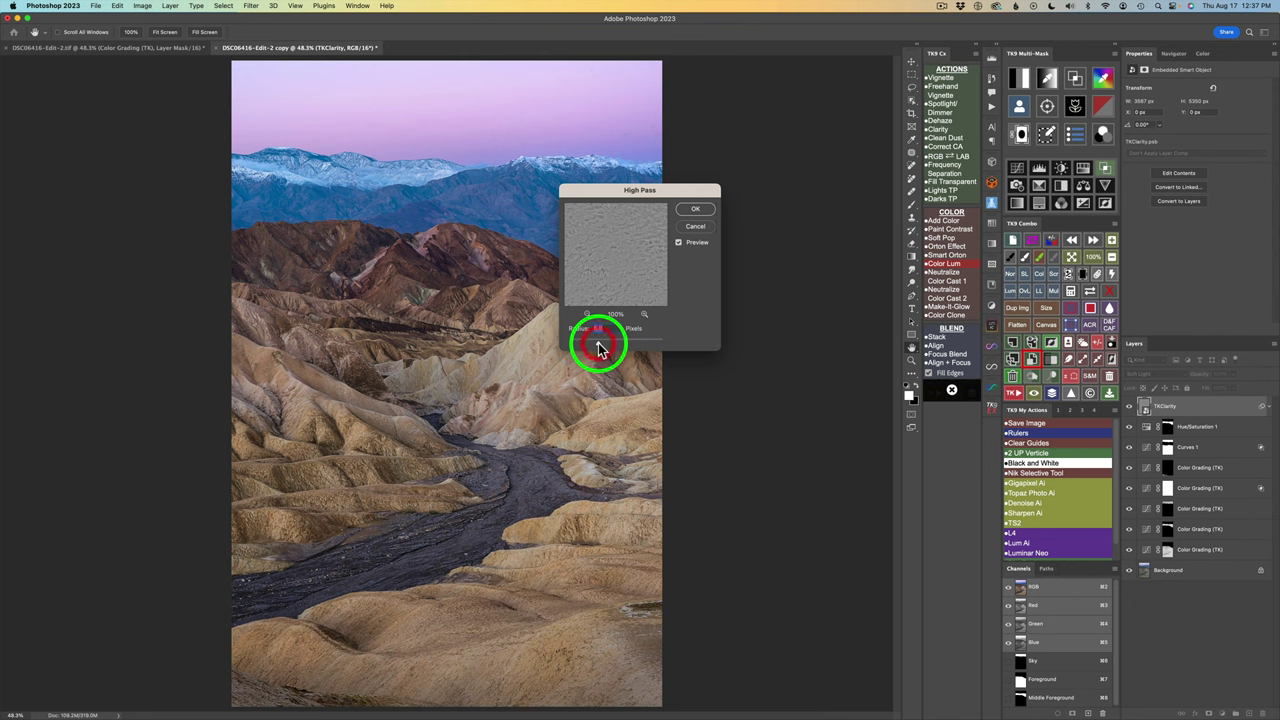
left_click(695, 209)
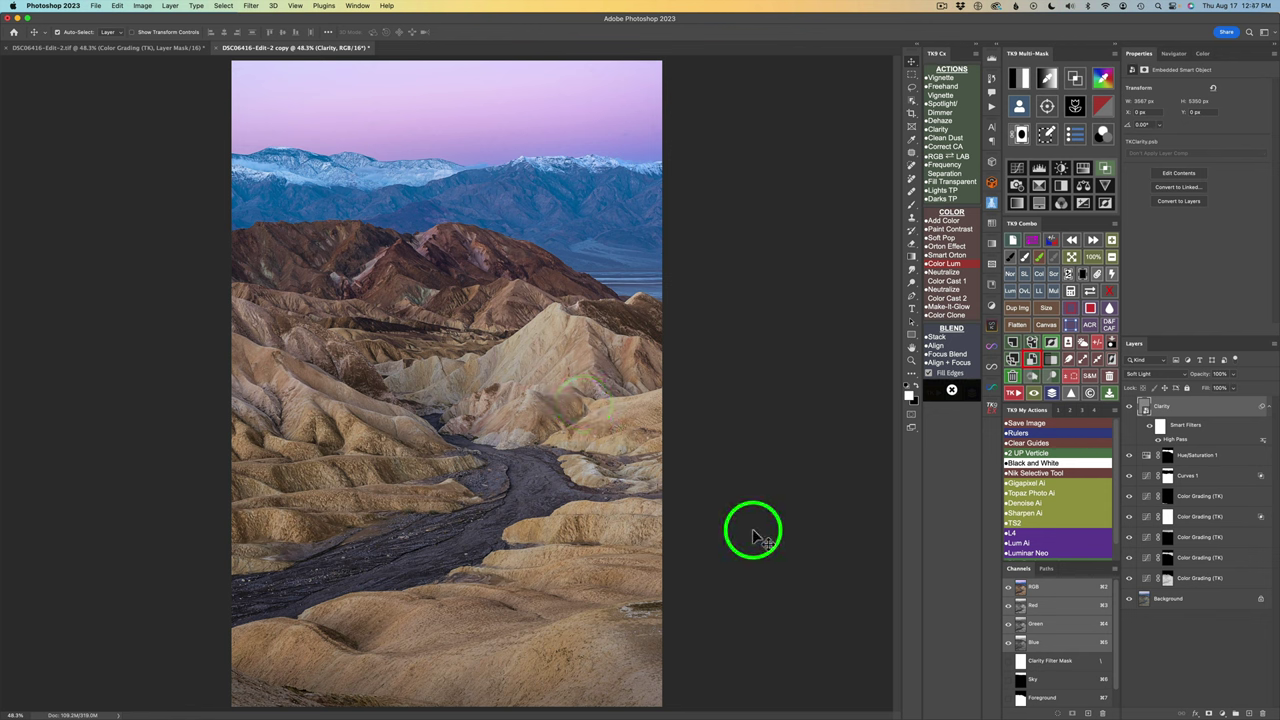
Open Blend If editing for the Clarity layer, try the Lights 1 range, and switch the layer to a midtones range
left_click(1106, 170)
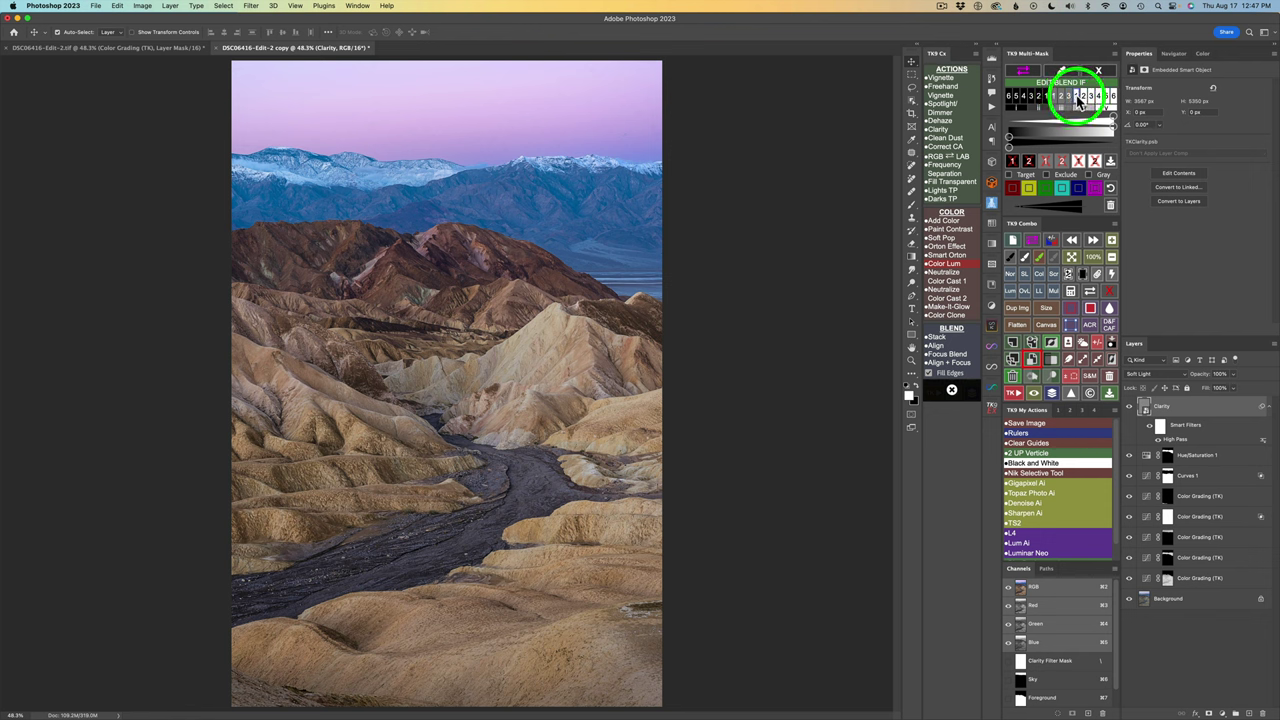
left_click(1079, 97)
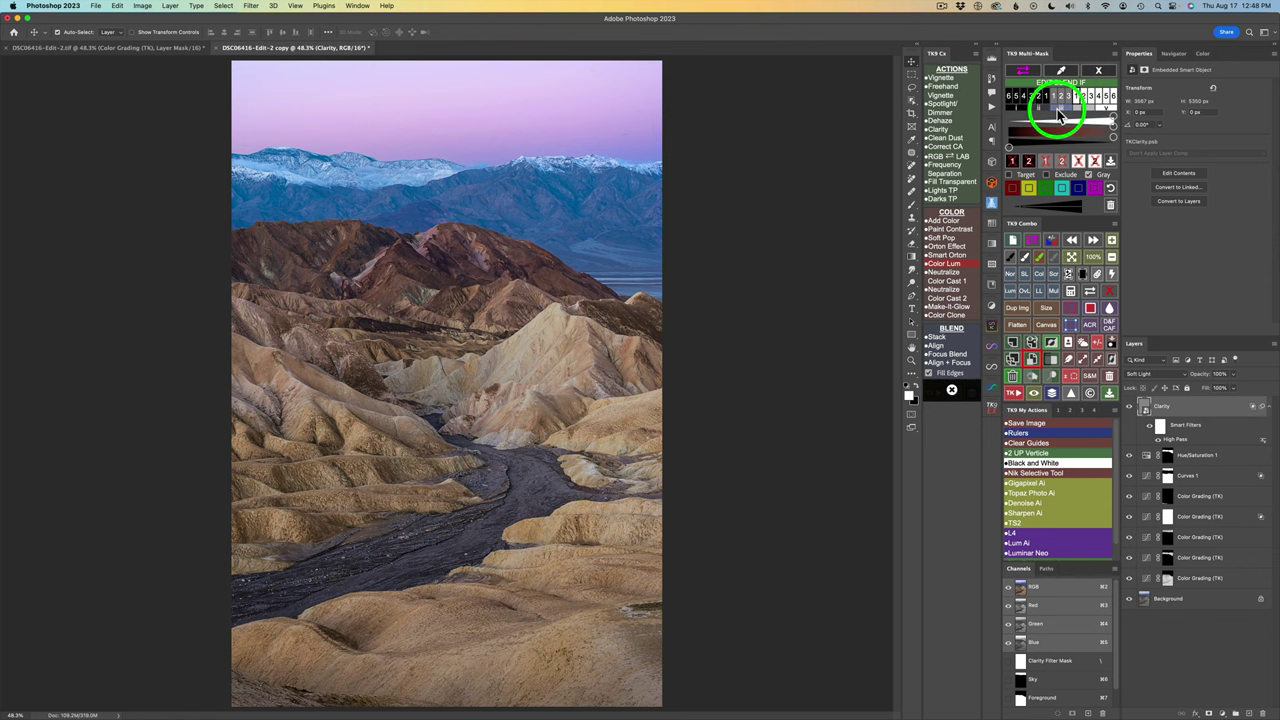
left_click(1070, 98)
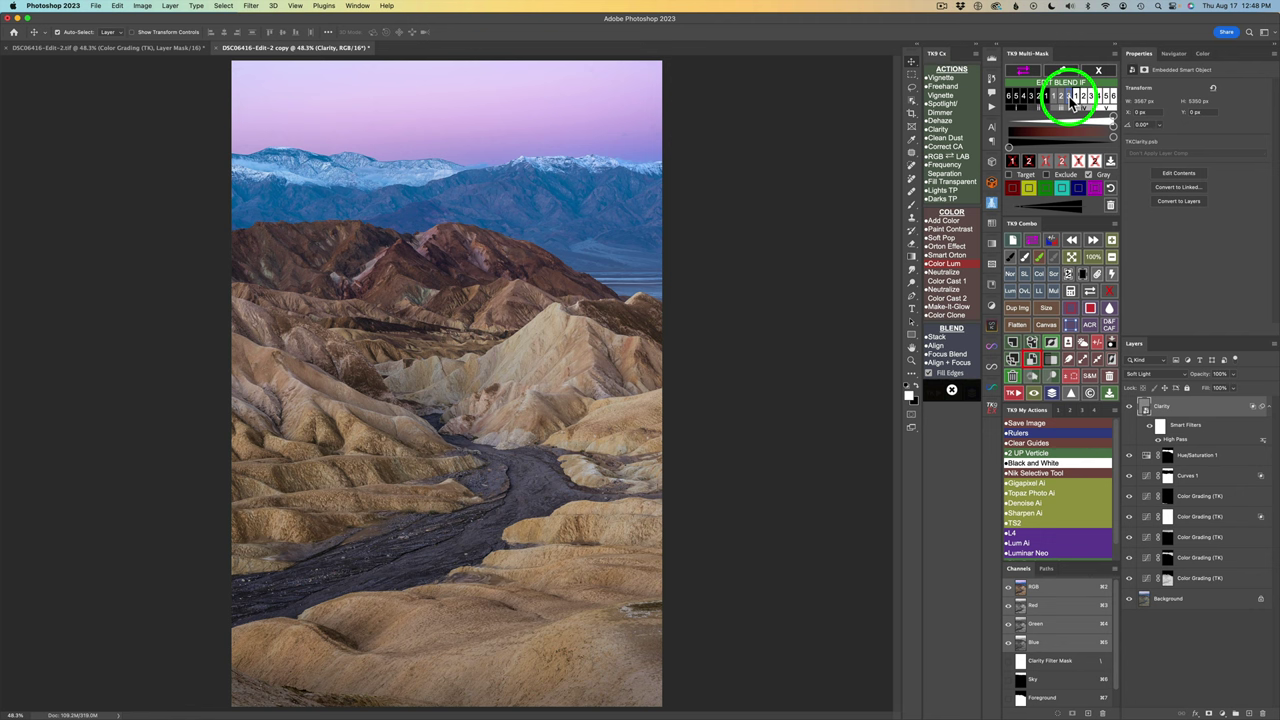
left_click(1069, 98)
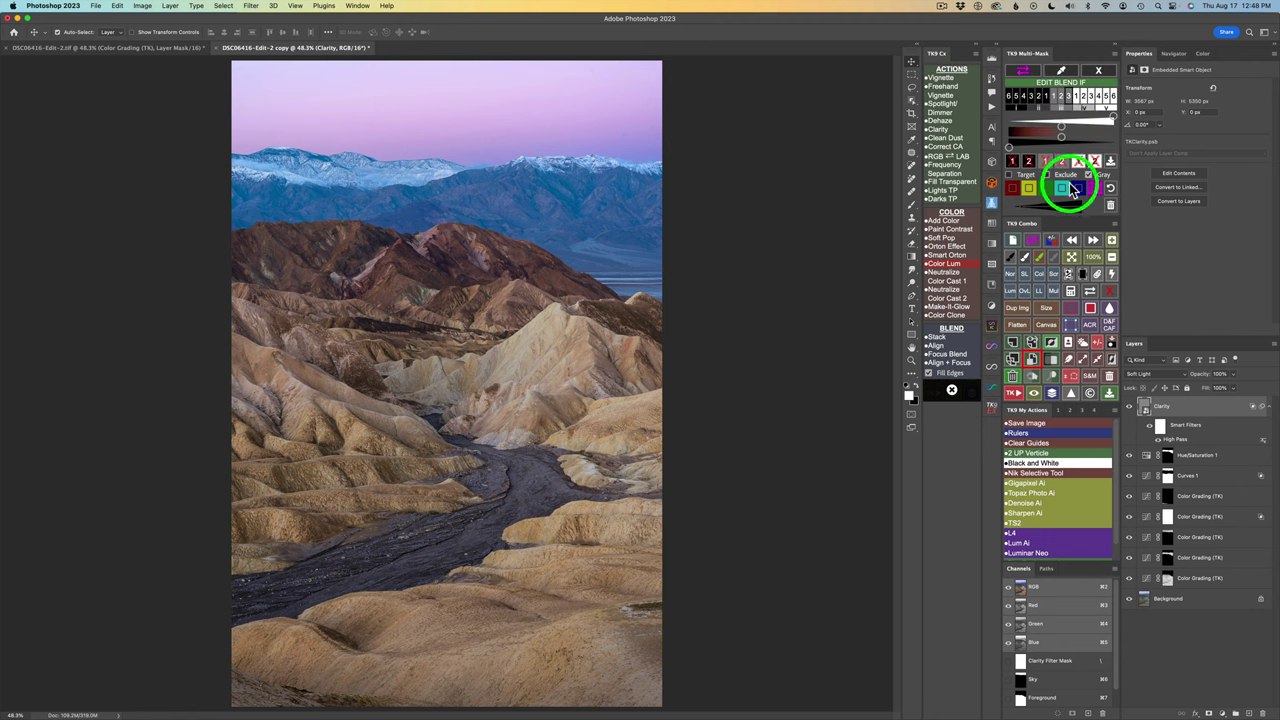
Inspect the hills at 200% zoom with the midtone-restricted Clarity layer switched off and on
left_click(1113, 241)
left_click(1113, 241)
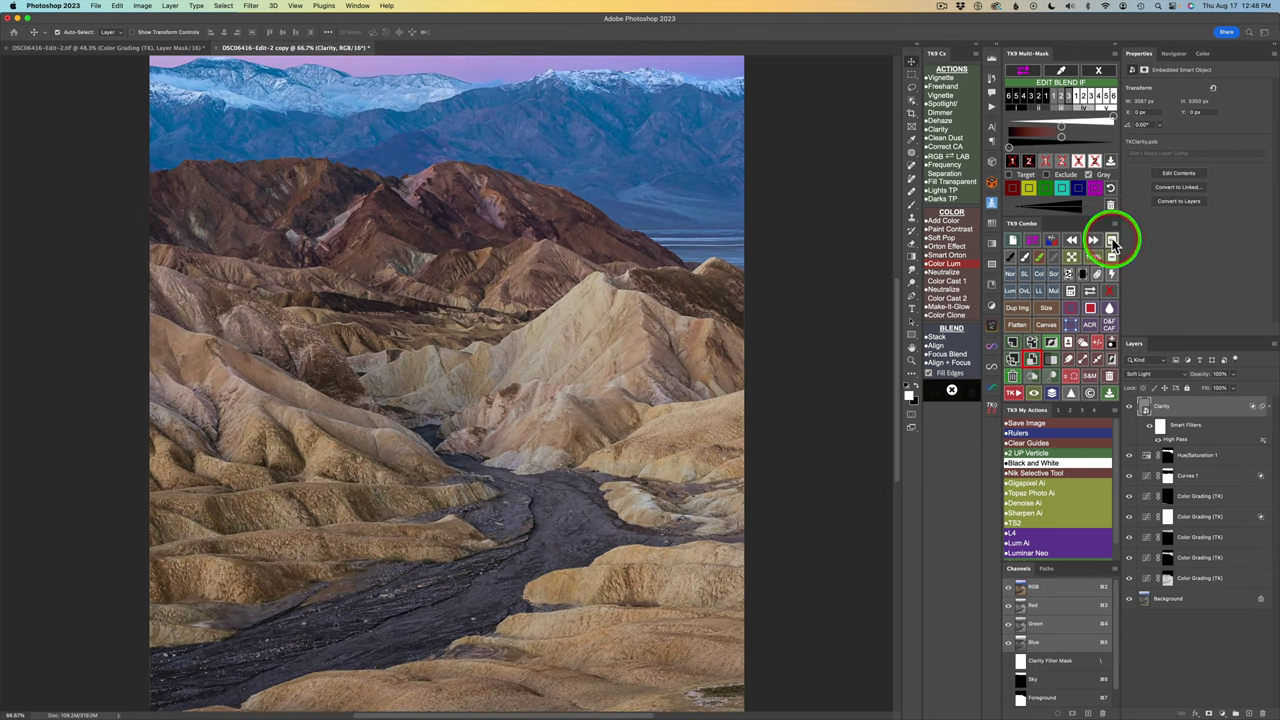
left_click(1113, 241)
left_click(1113, 241)
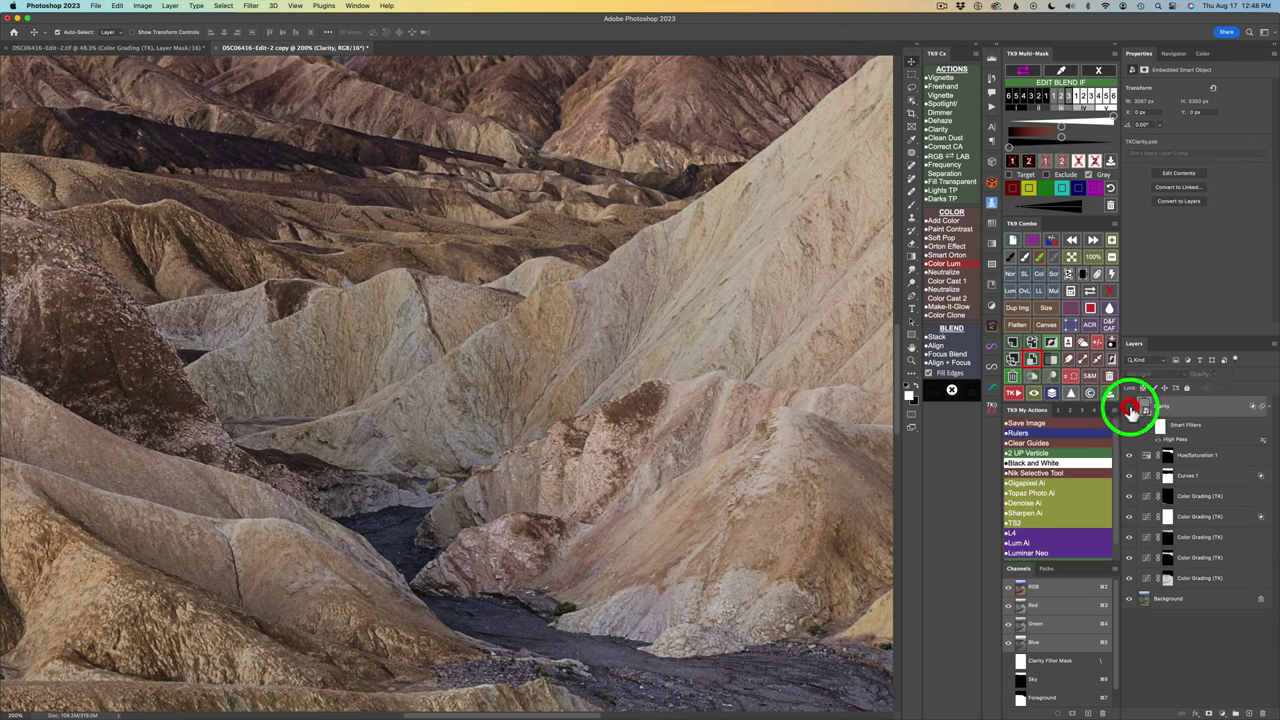
left_click(1131, 411)
left_click(1131, 411)
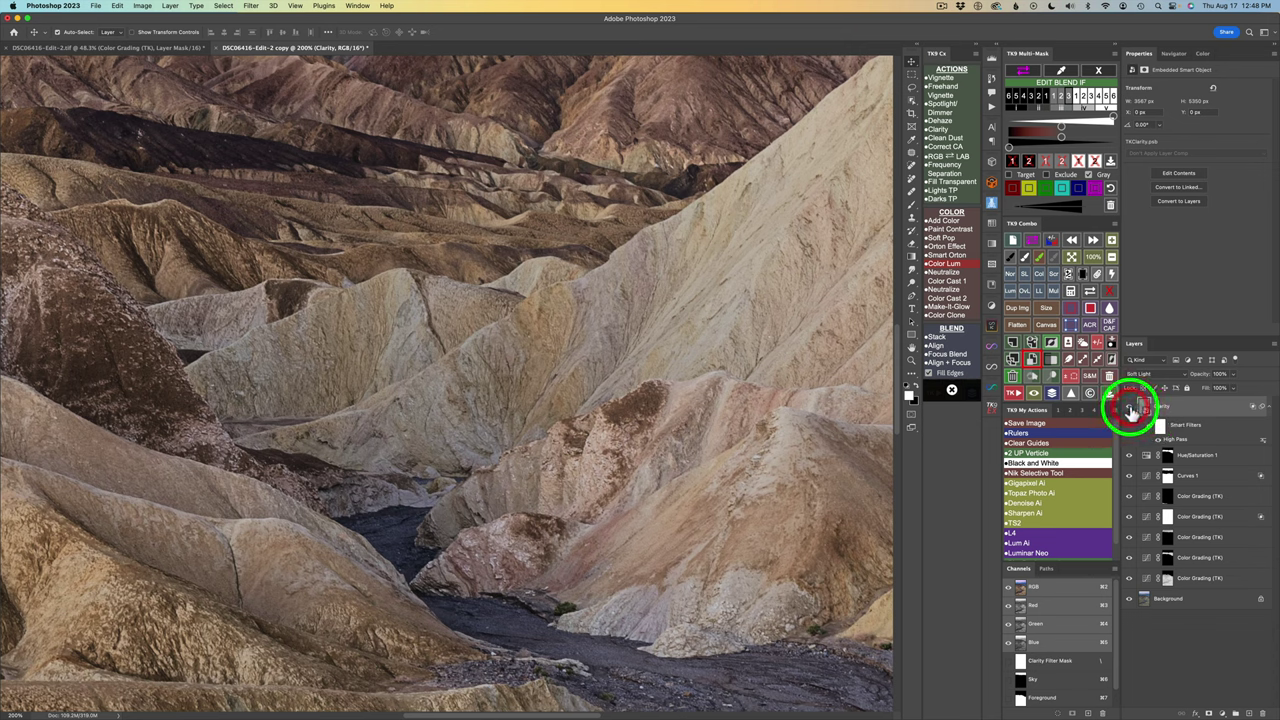
Try the zone III and zone II Blend If ranges on the Clarity layer and compare the layer off and on
left_click(1061, 106)
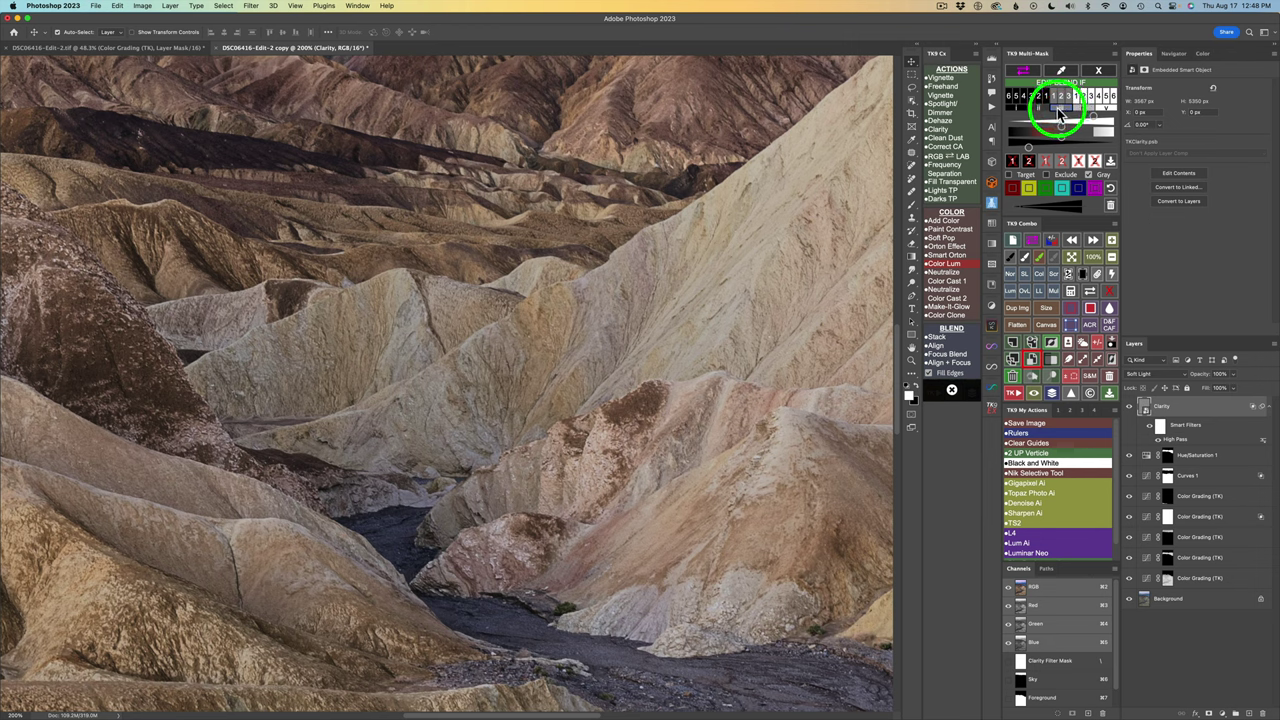
left_click(1044, 110)
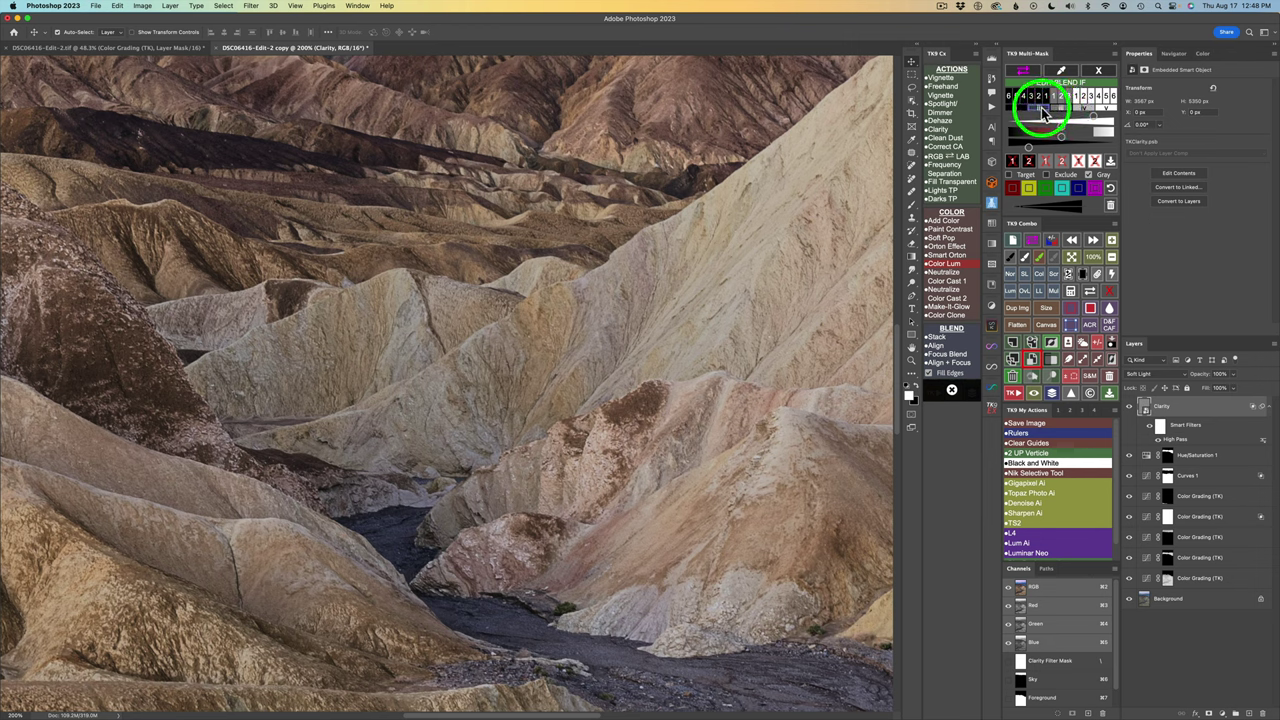
left_click(1043, 112)
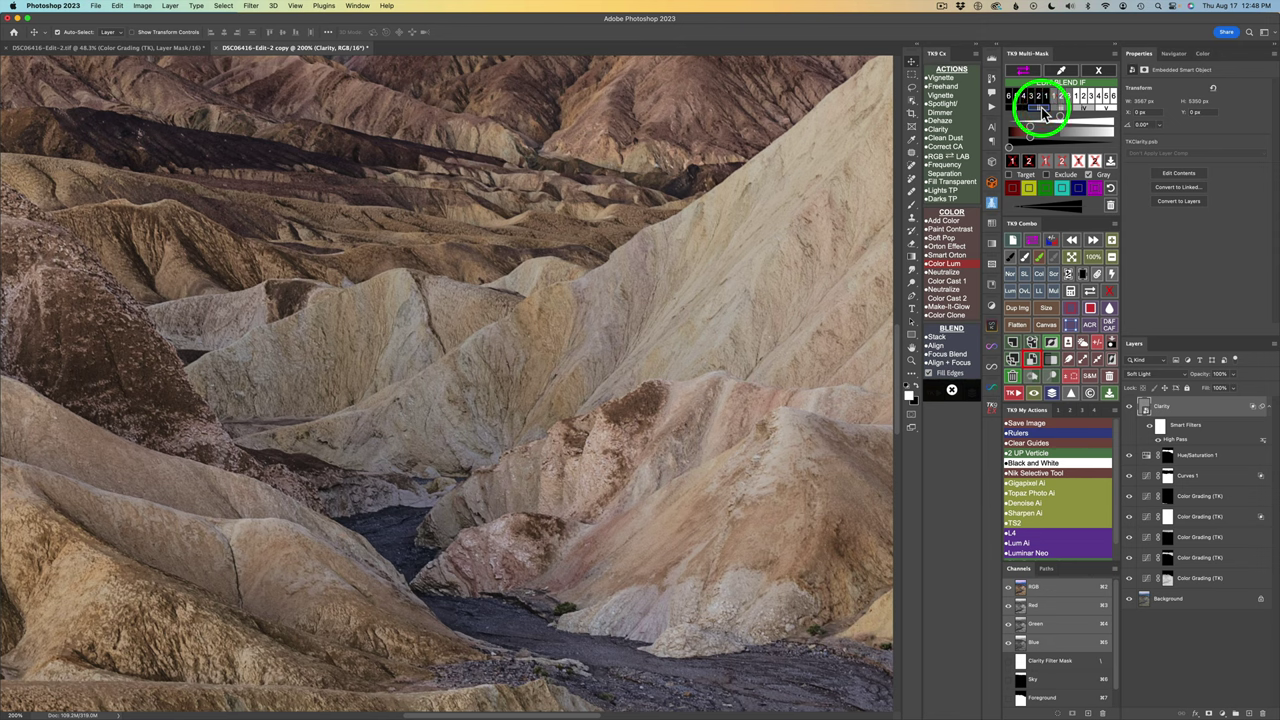
left_click_drag(1126, 400, 1131, 410)
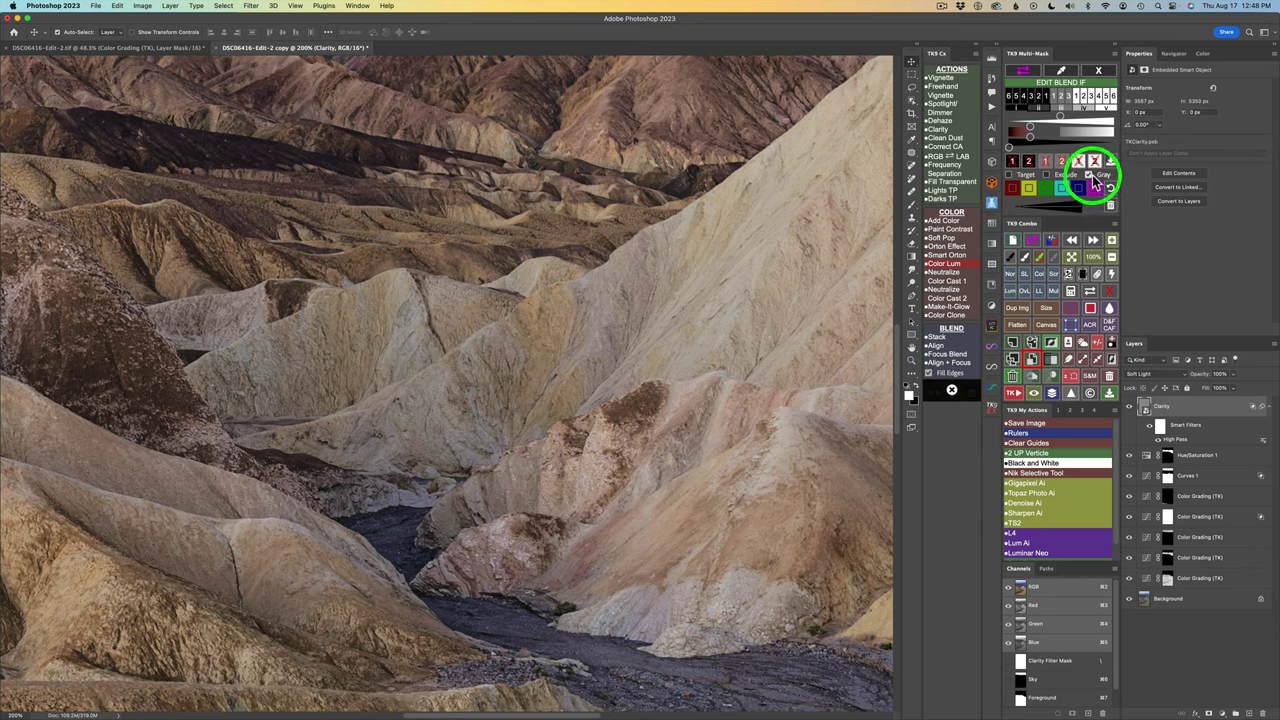
Try the Darks 2 Blend If range on the Clarity layer, switch to the broader Darks 1, and compare the layer off and on
left_click(1040, 97)
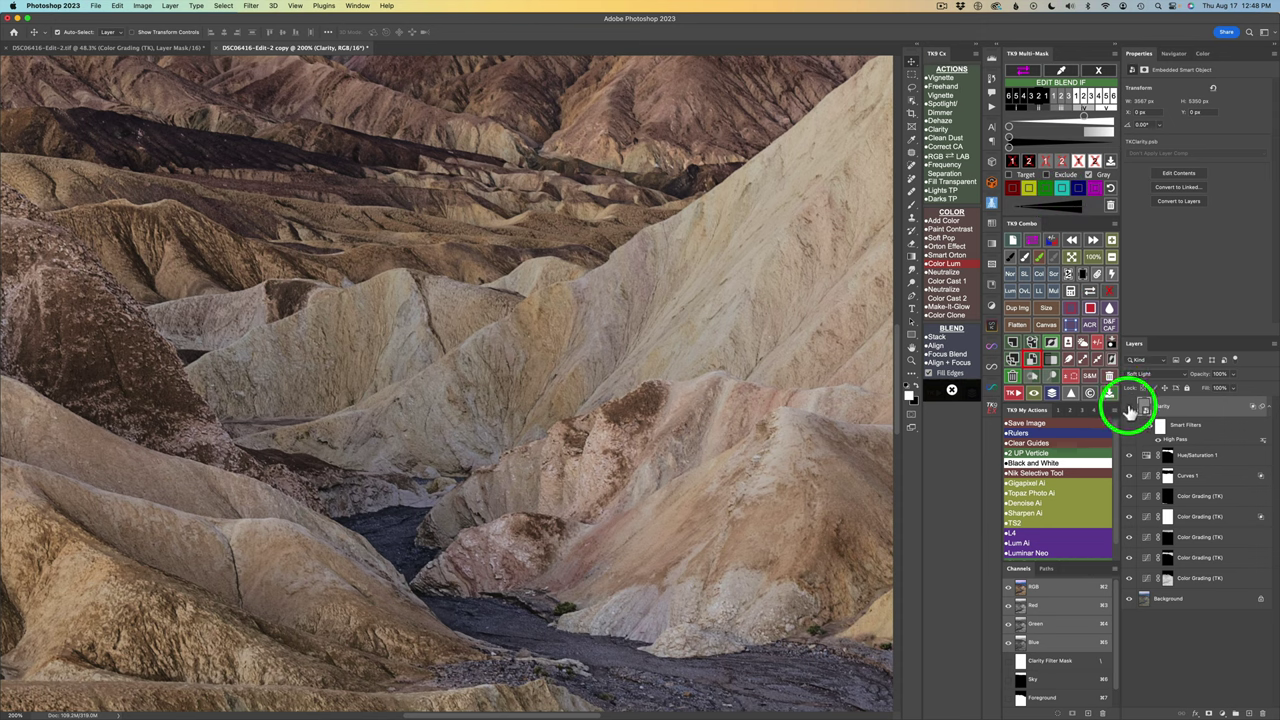
left_click(1128, 410)
left_click(1128, 410)
left_click_drag(1128, 410, 1049, 200)
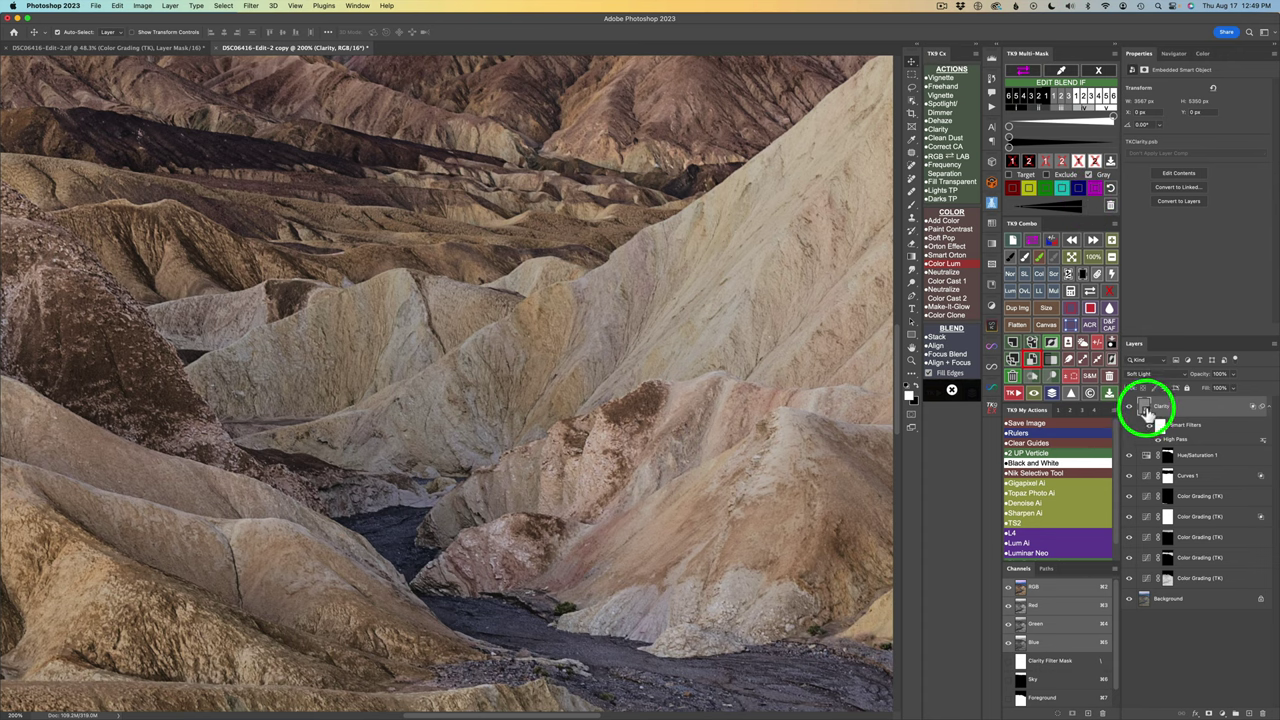
left_click_drag(1133, 405, 1131, 414)
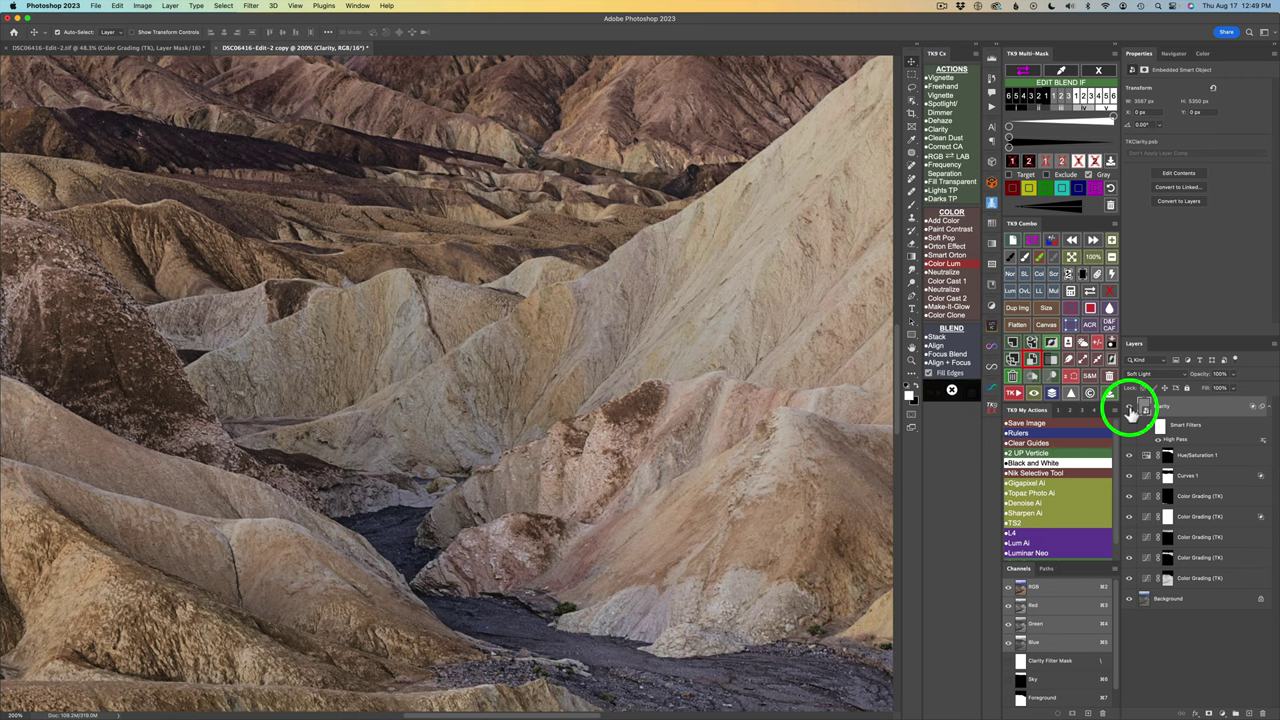
Compare the whole image with the Clarity layer switched off and on
left_click_drag(1130, 410, 1071, 257)
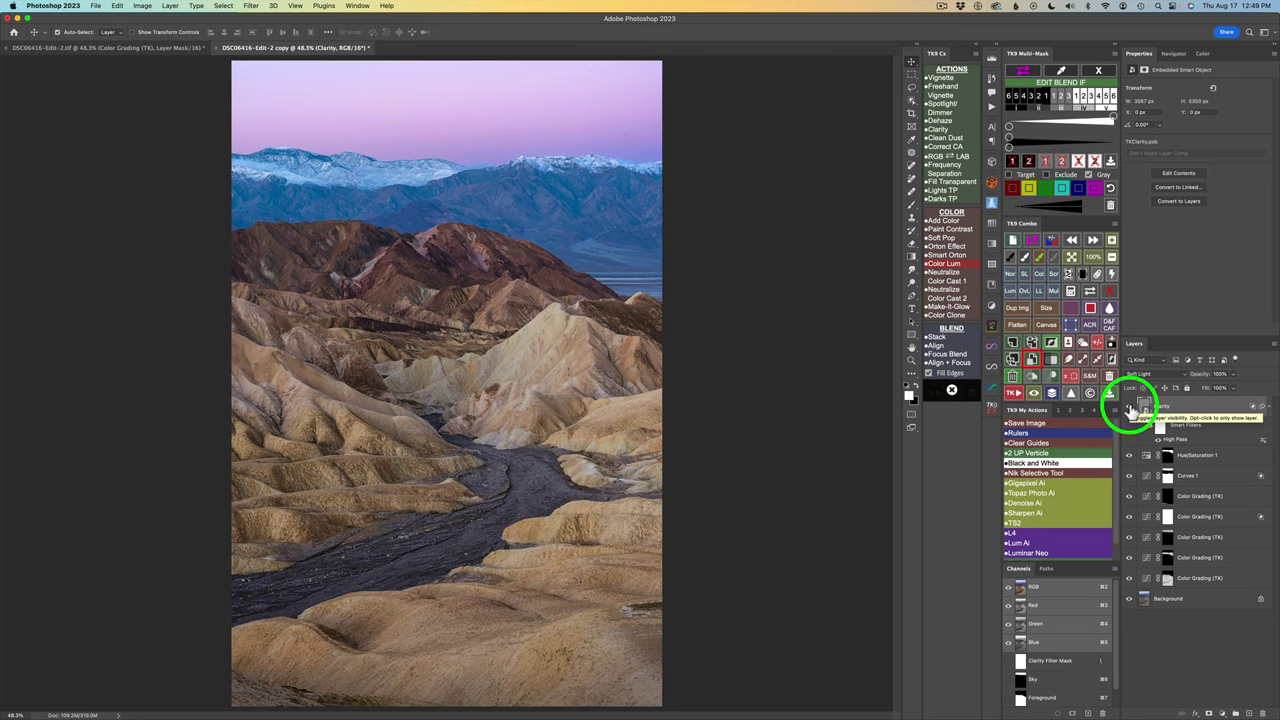
left_click(1130, 409)
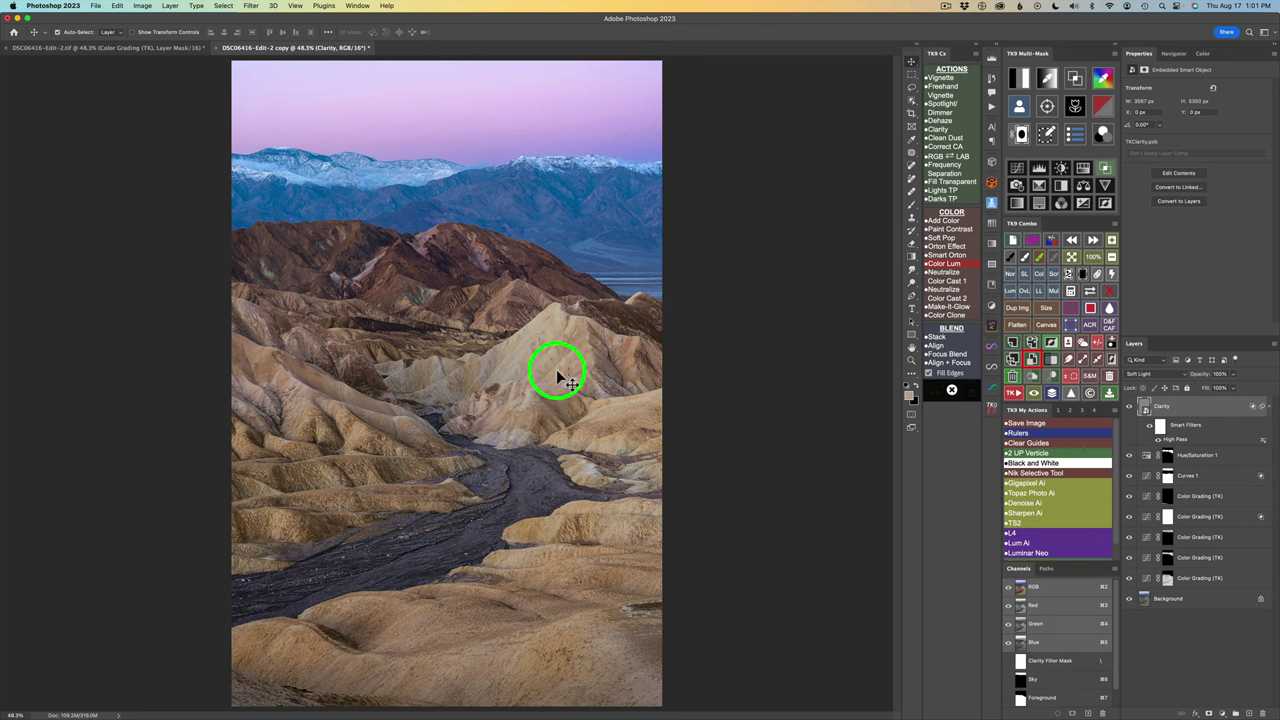
Add a Curves adjustment layer above Clarity with a black mask and the Multiply blend mode
left_click(1017, 170)
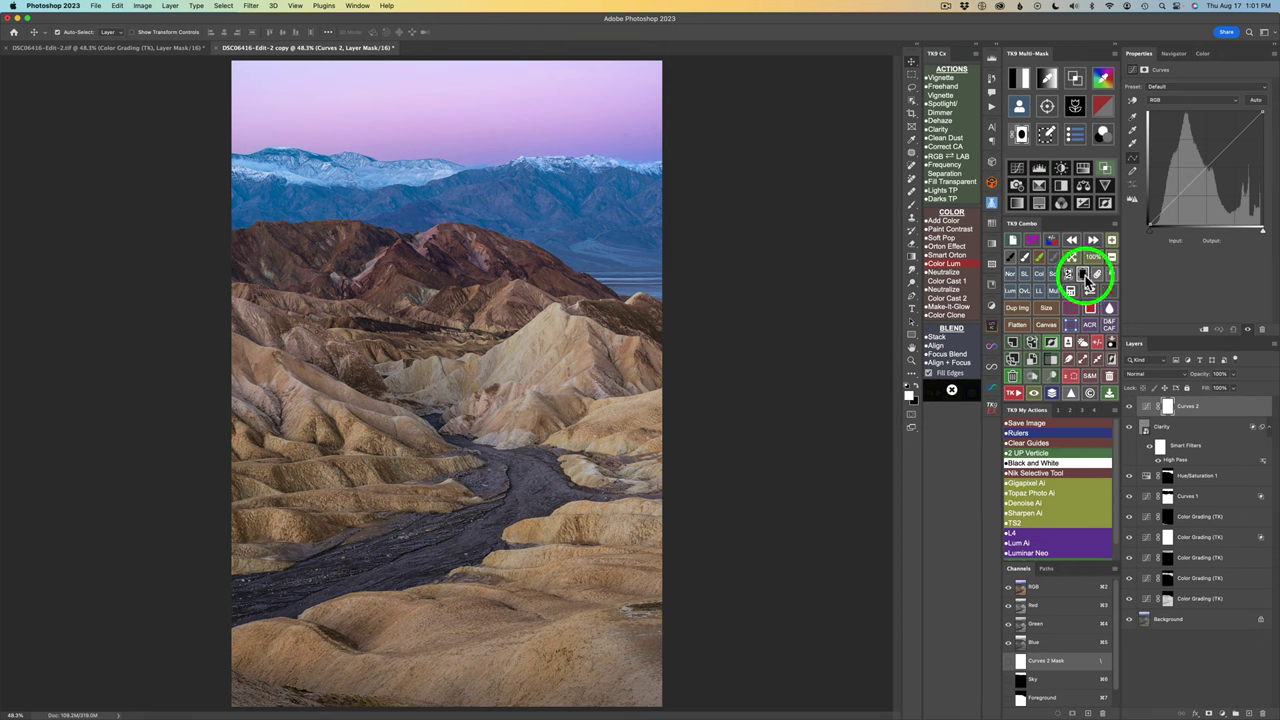
left_click(1085, 275)
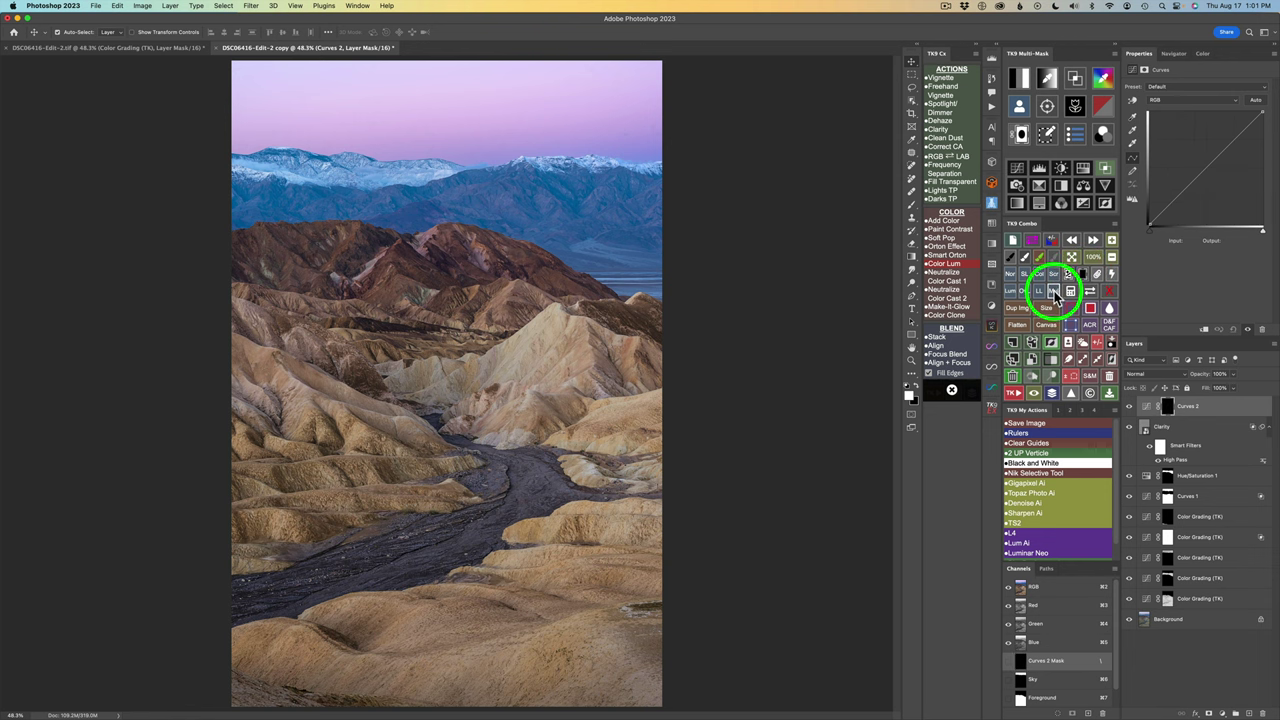
left_click(1056, 296)
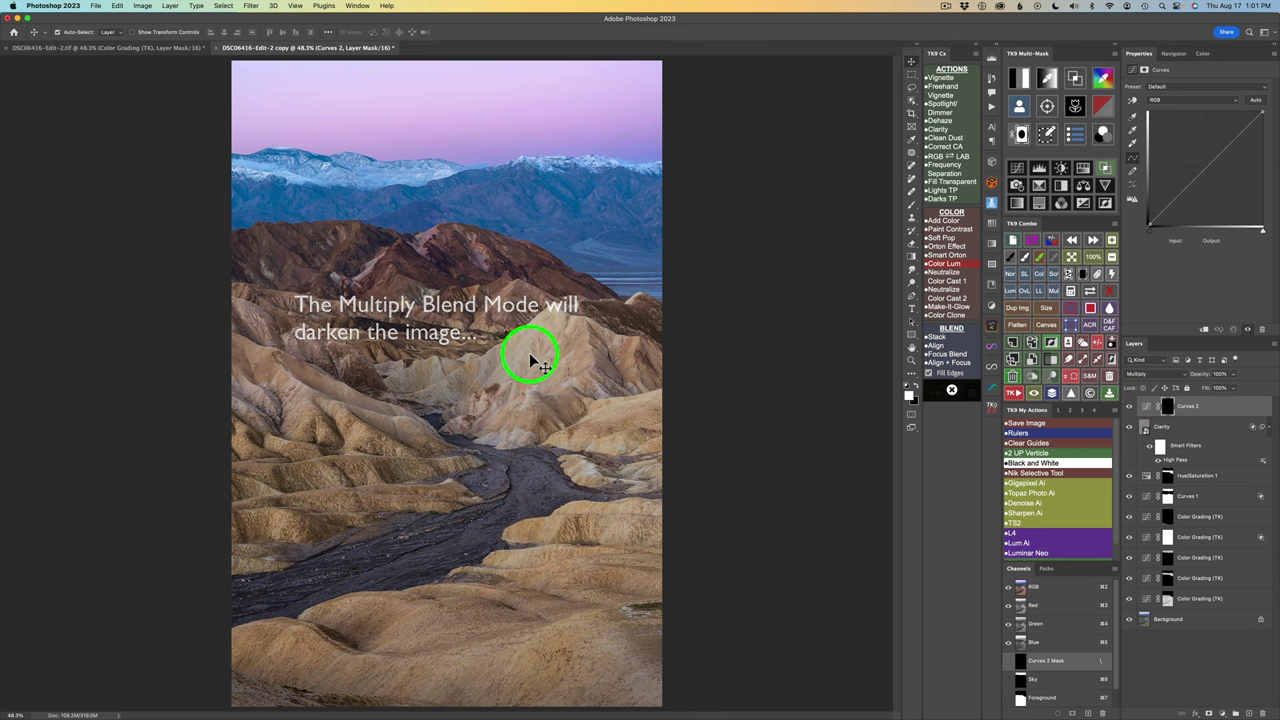
Build a color-based mask from a sample of the pale central hill, tighten its range, and load it for painting on the Curves 2 mask
left_click(1048, 82)
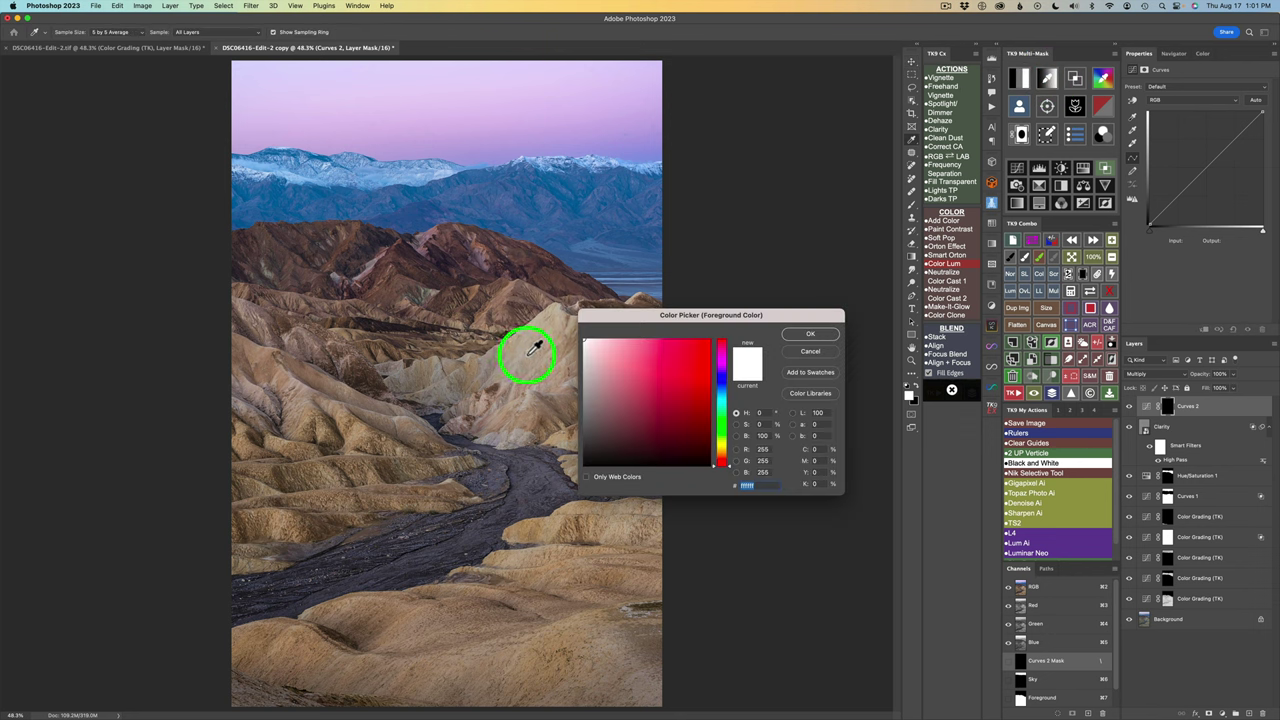
left_click(535, 347)
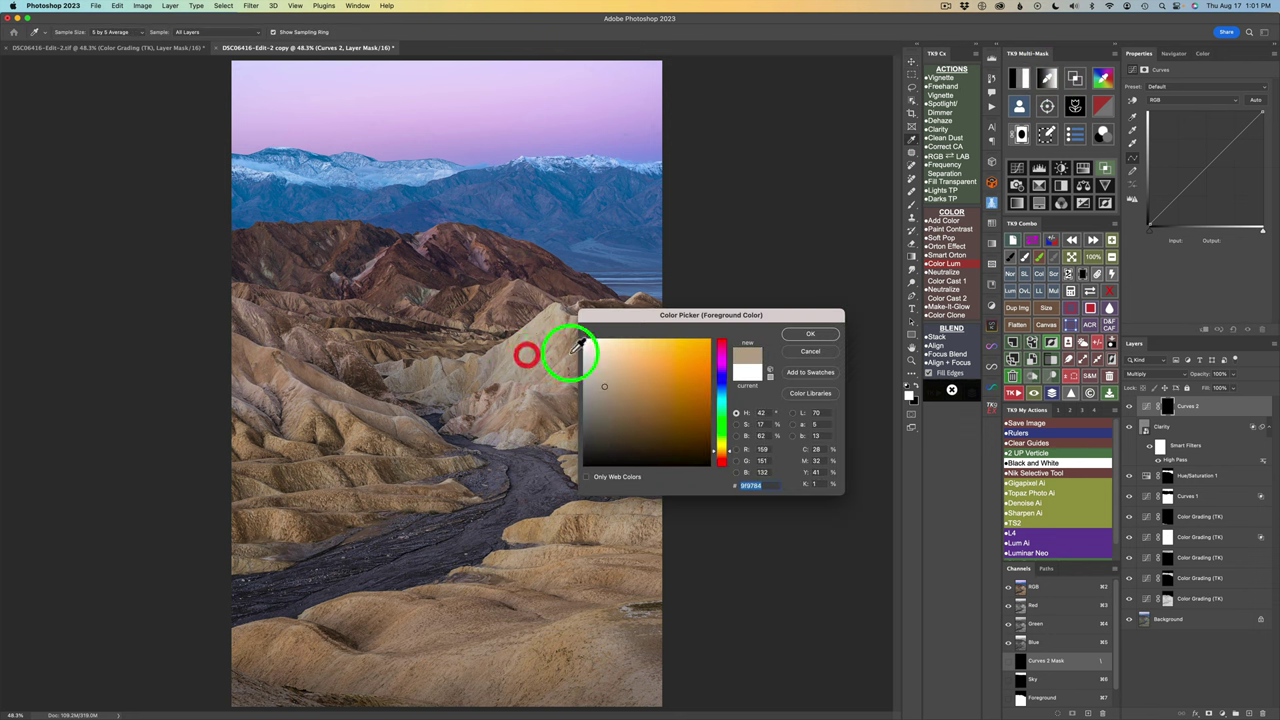
left_click(810, 340)
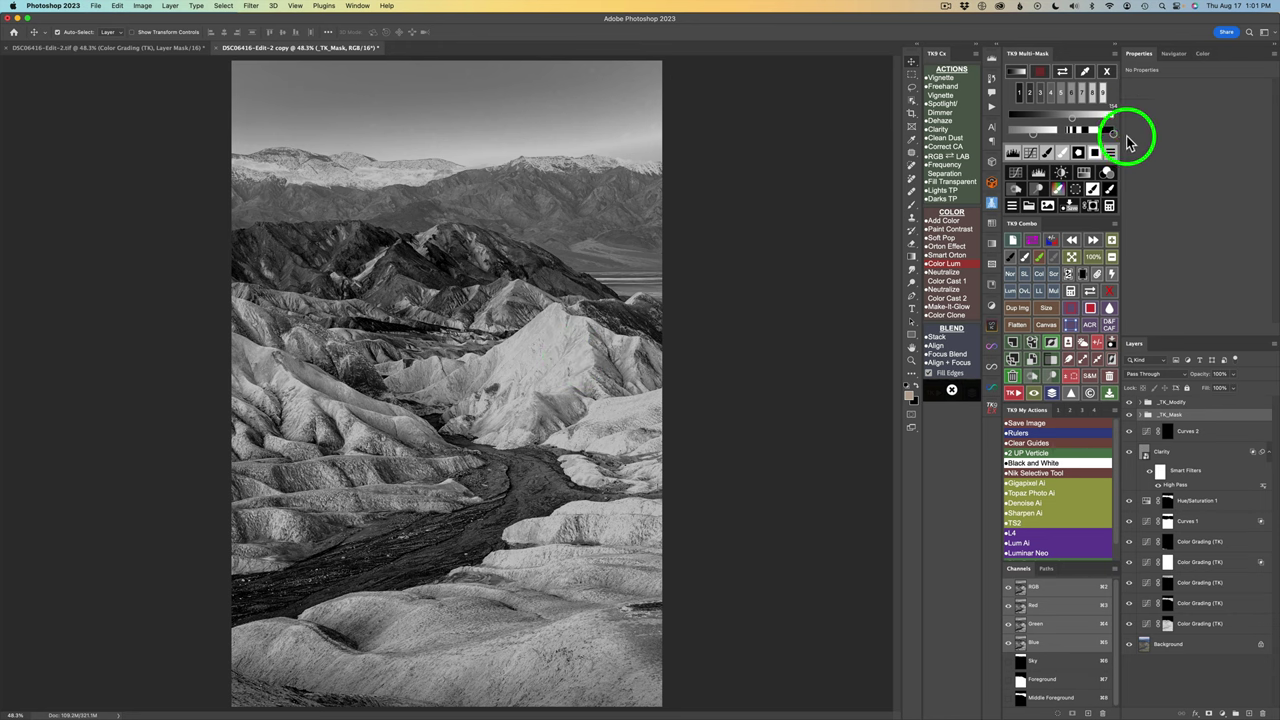
left_click(1101, 132)
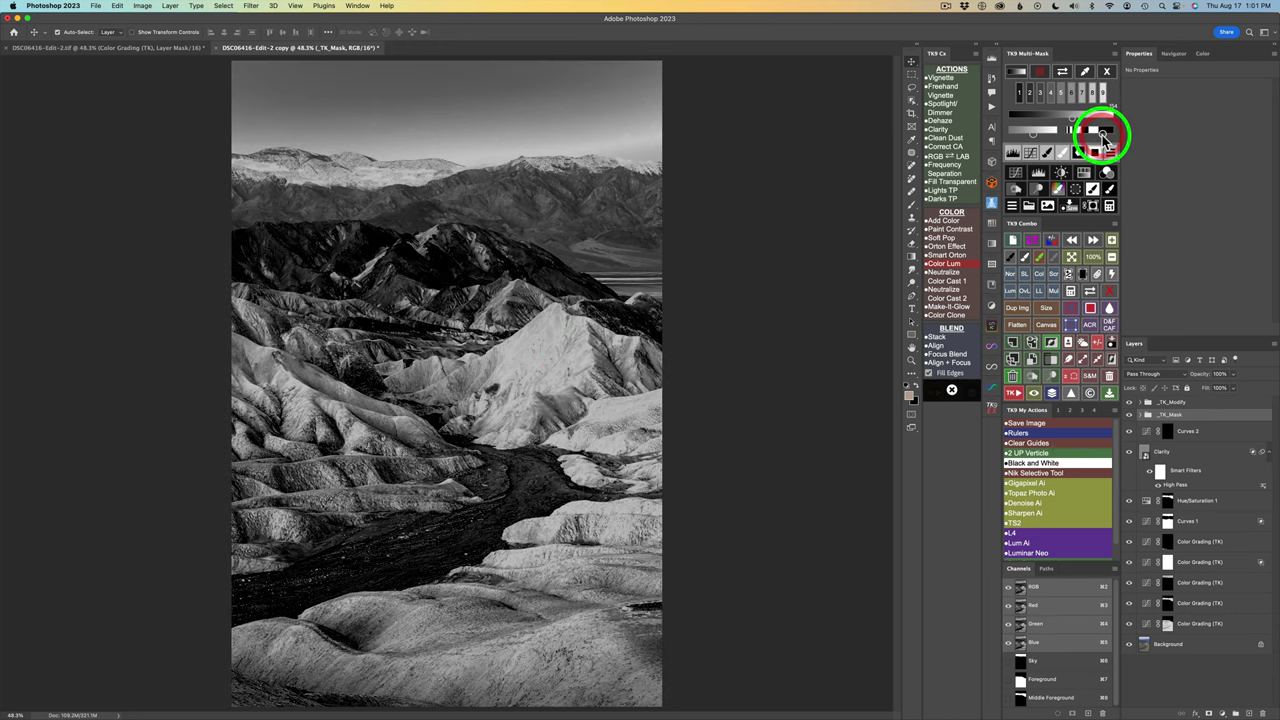
left_click(1093, 135)
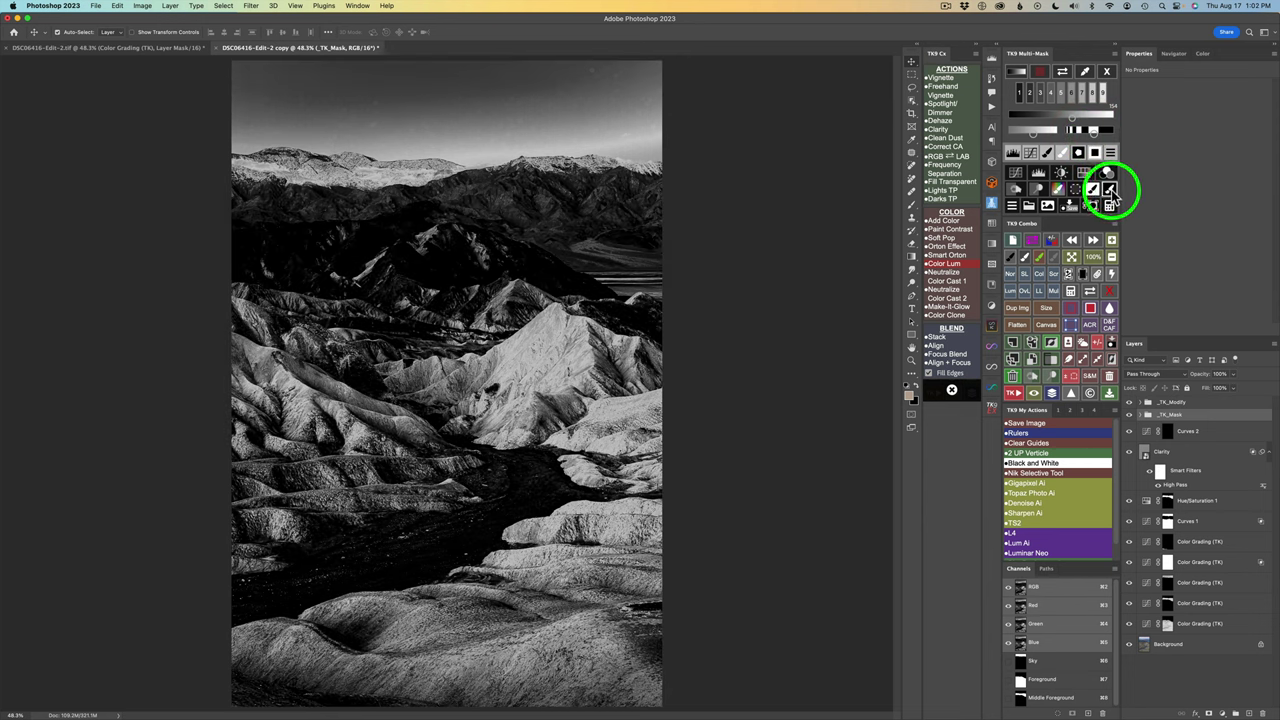
left_click(1111, 190)
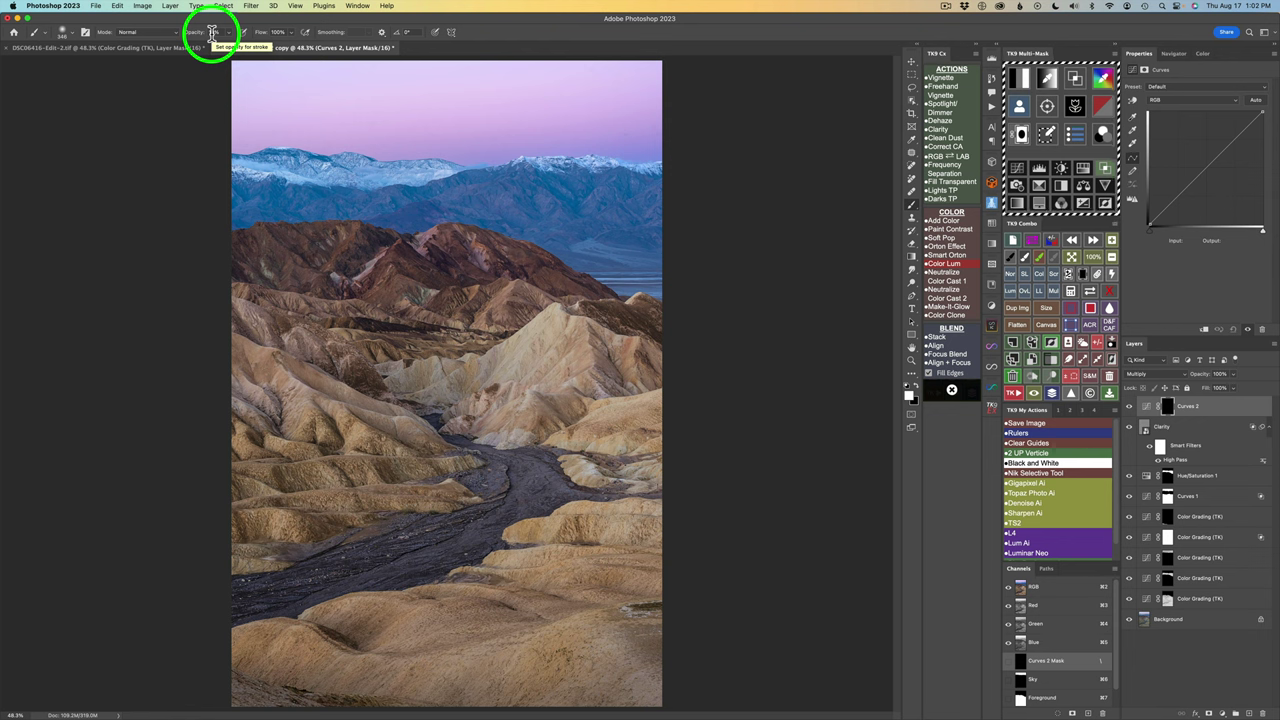
Paint the bright central hills darker on the Curves 2 mask at 10% brush opacity and compare the layer off and on
left_click_drag(549, 366, 554, 366)
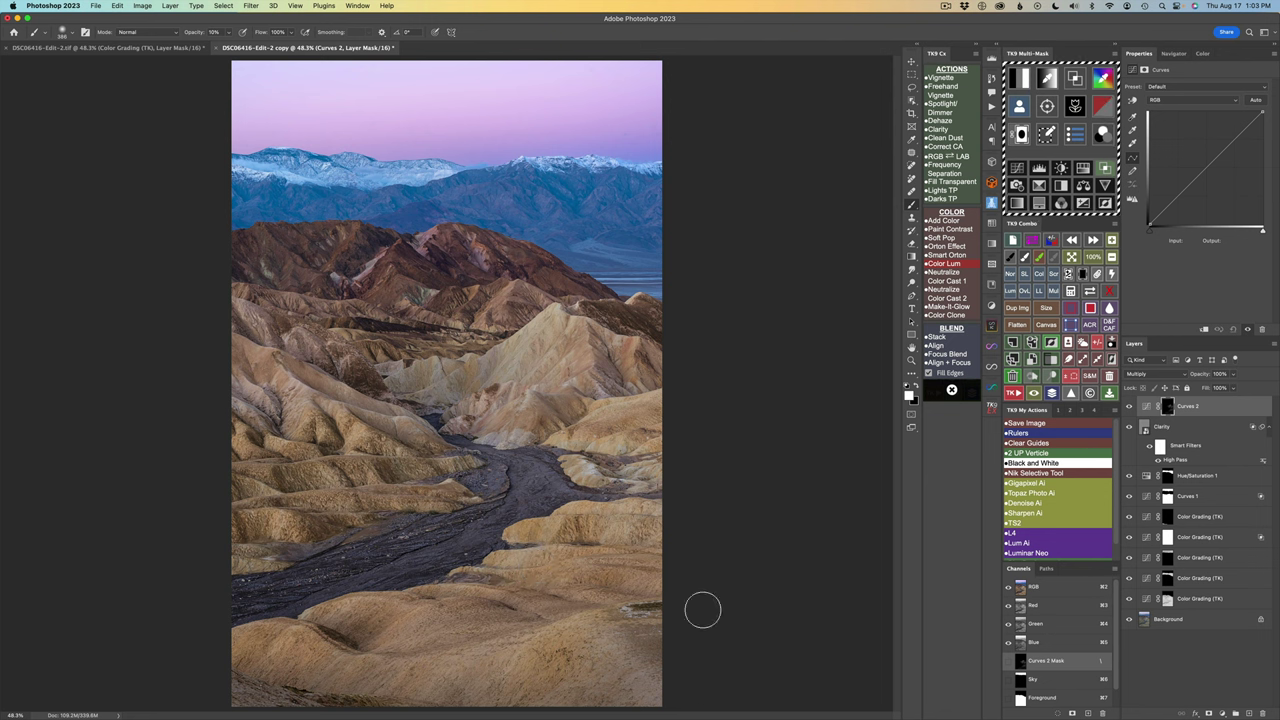
left_click_drag(1236, 490, 1127, 410)
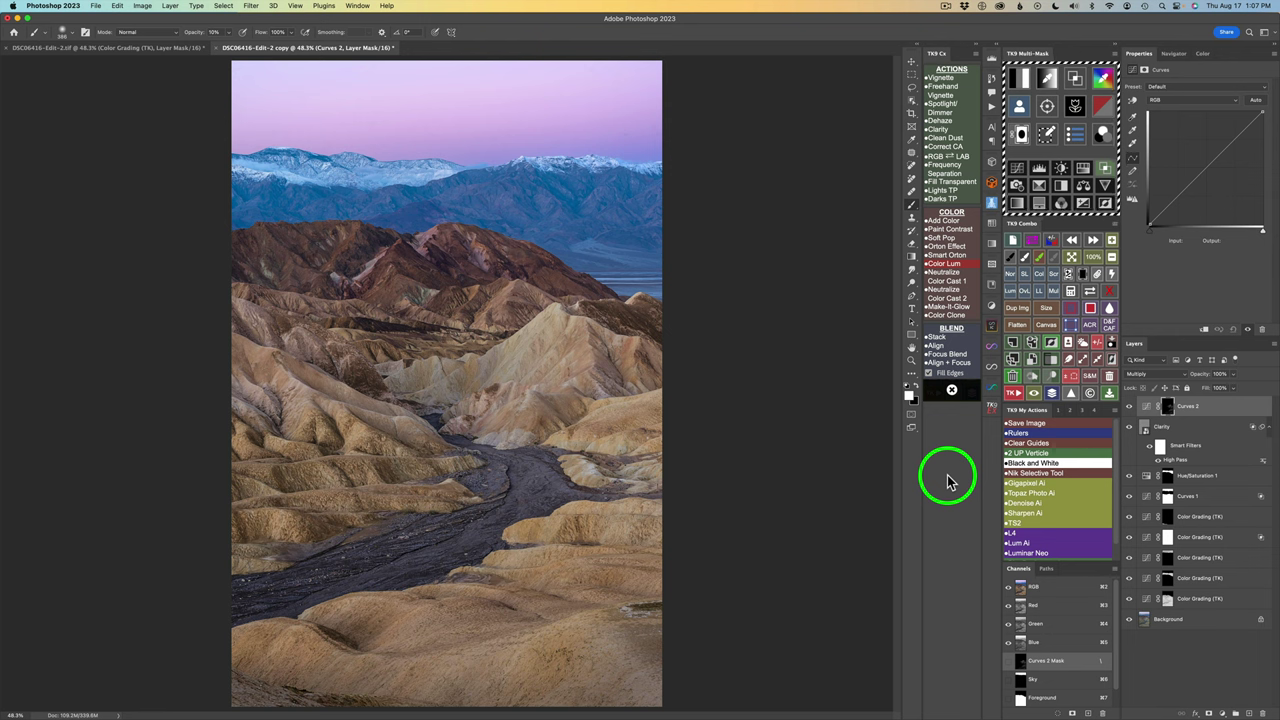
Add a Color Luminosity layer with the Color Lum action and compare it off and on
left_click(956, 268)
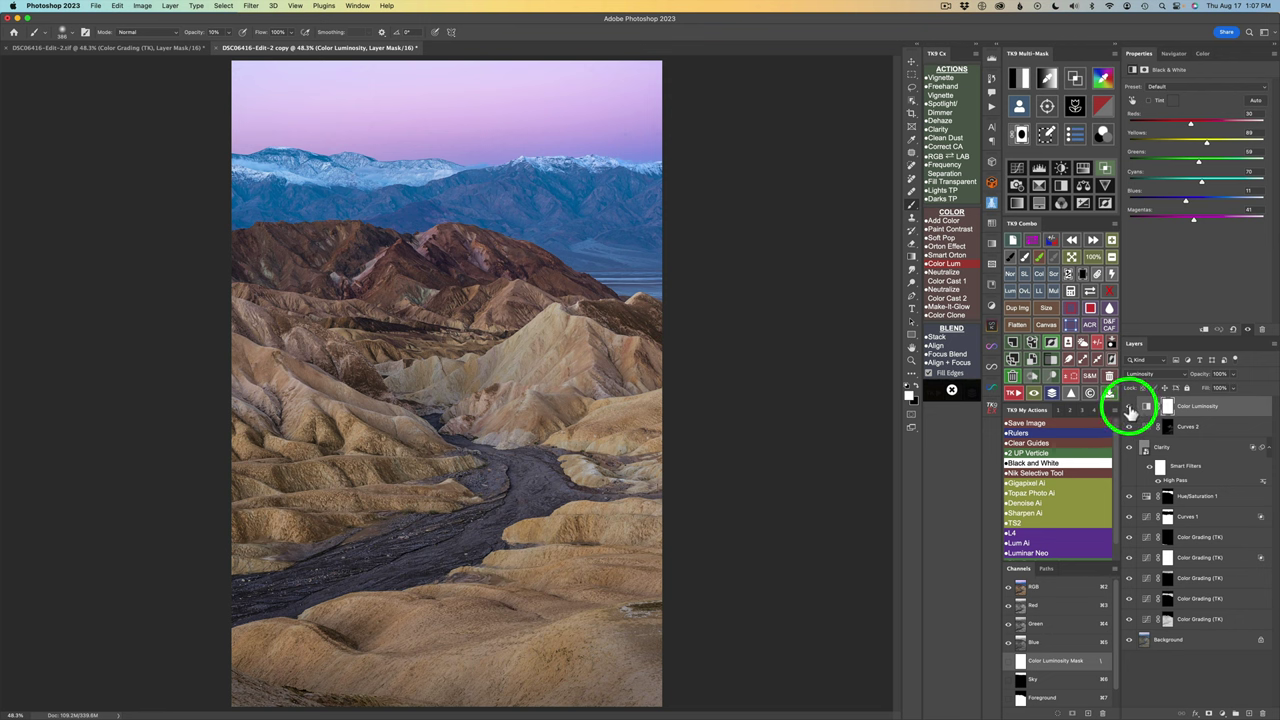
left_click(1129, 407)
left_click(1129, 407)
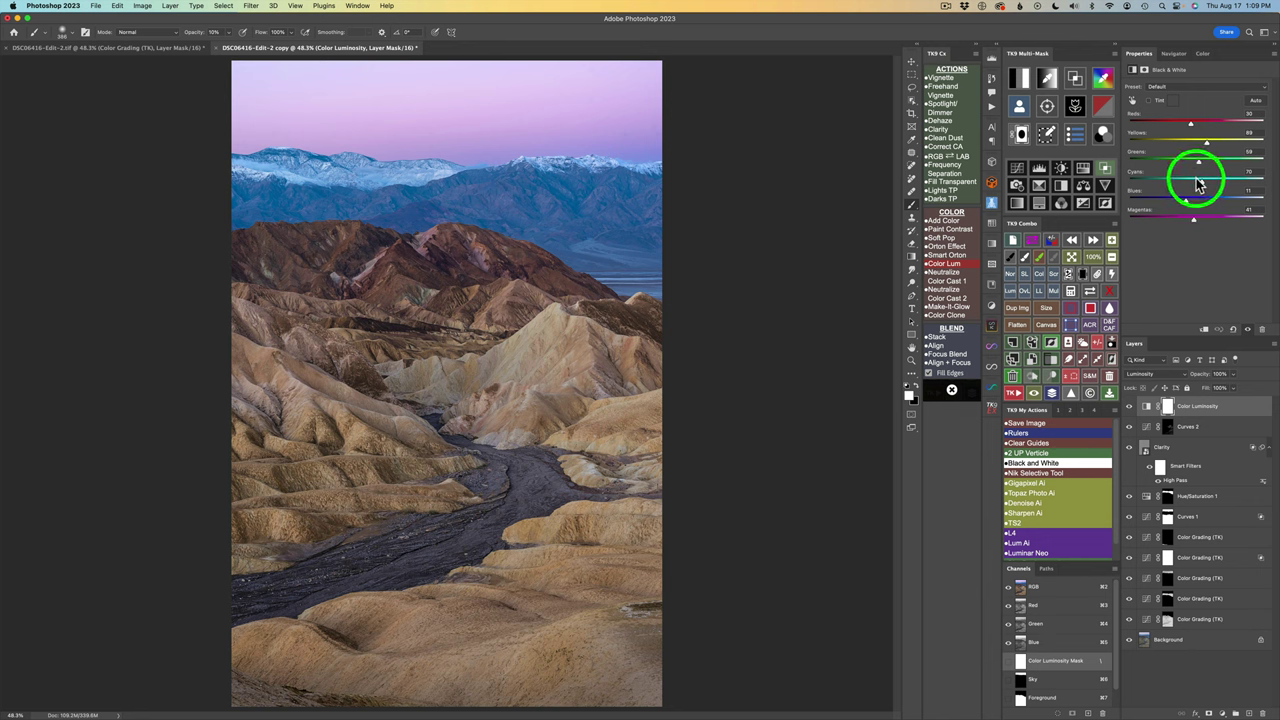
left_click(1274, 56)
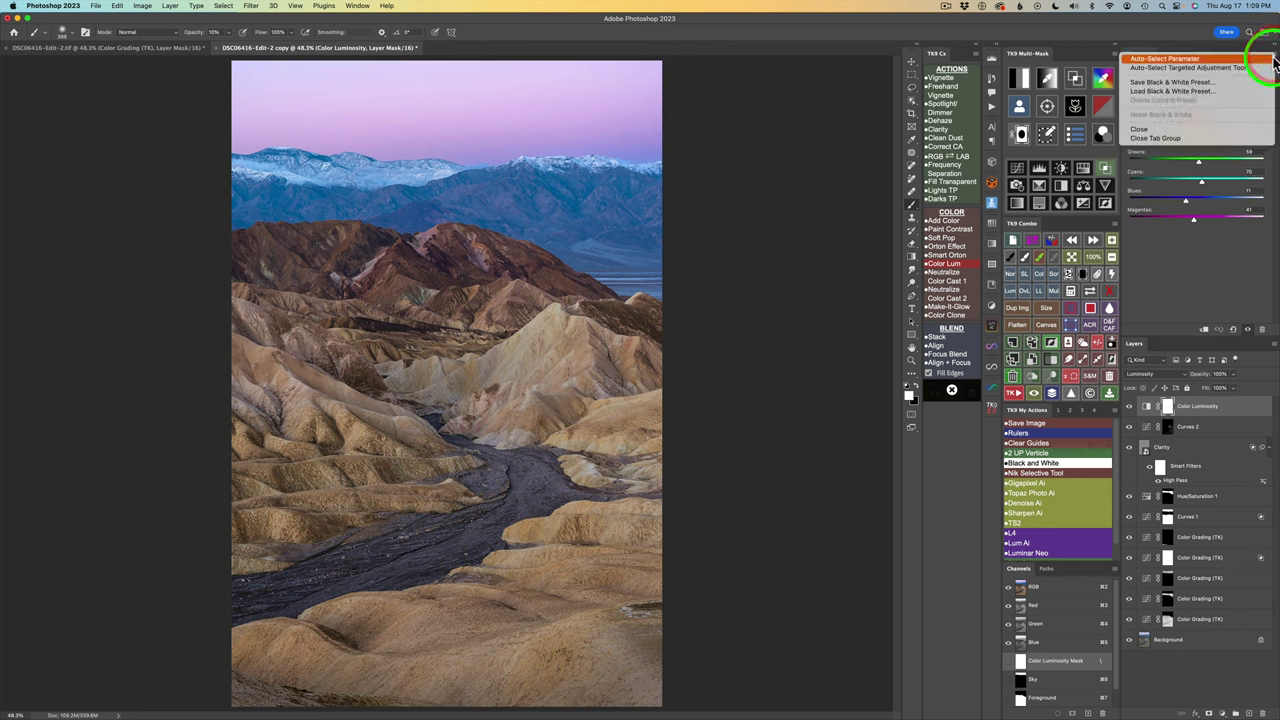
left_click(1205, 84)
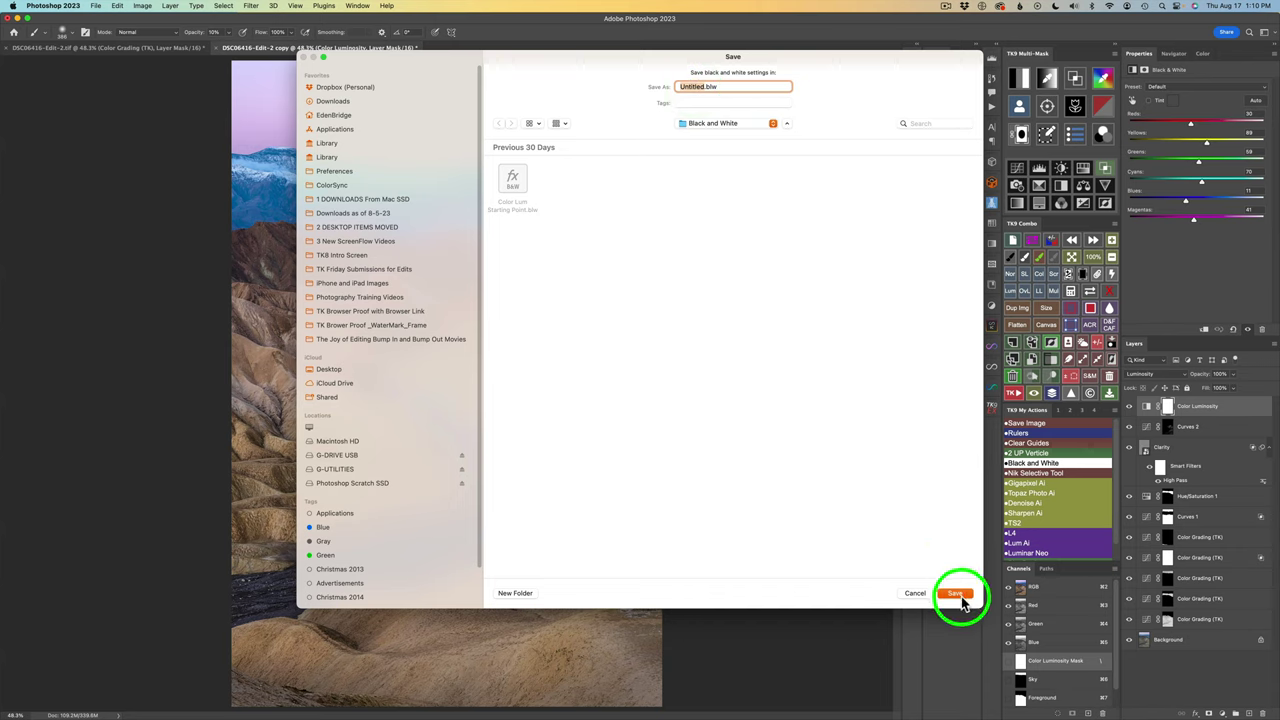
left_click(915, 594)
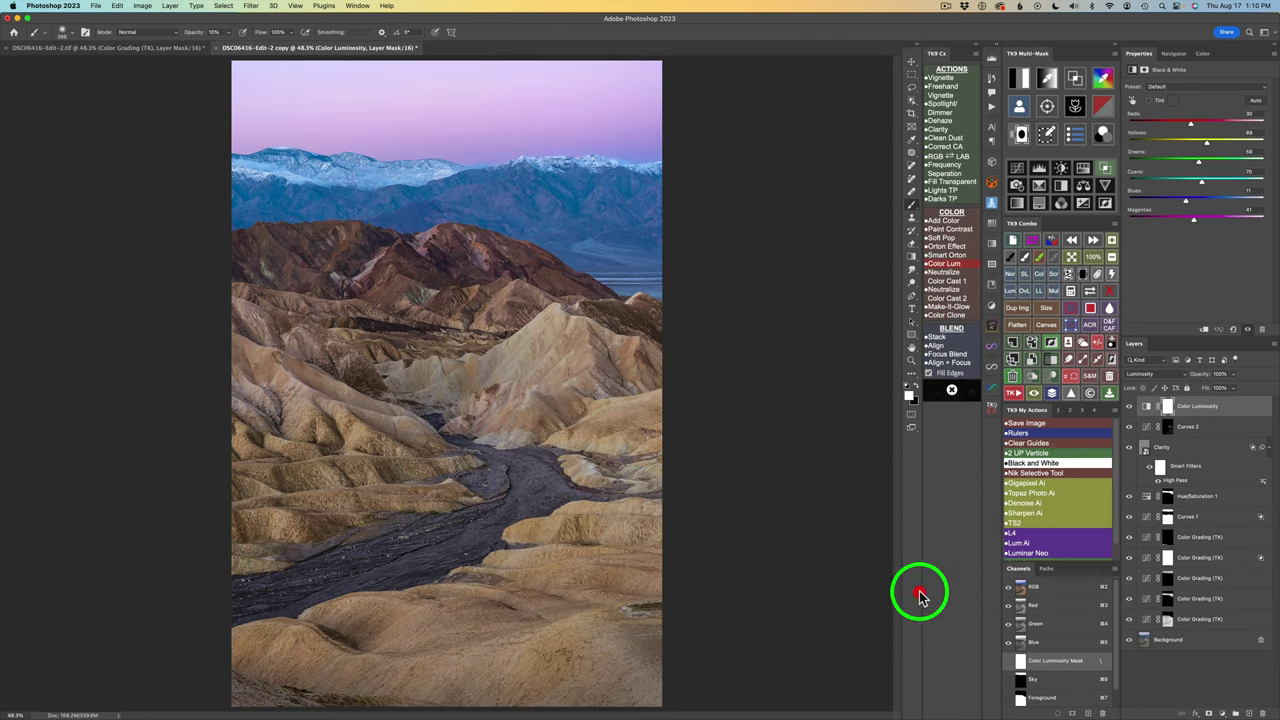
left_click(1176, 90)
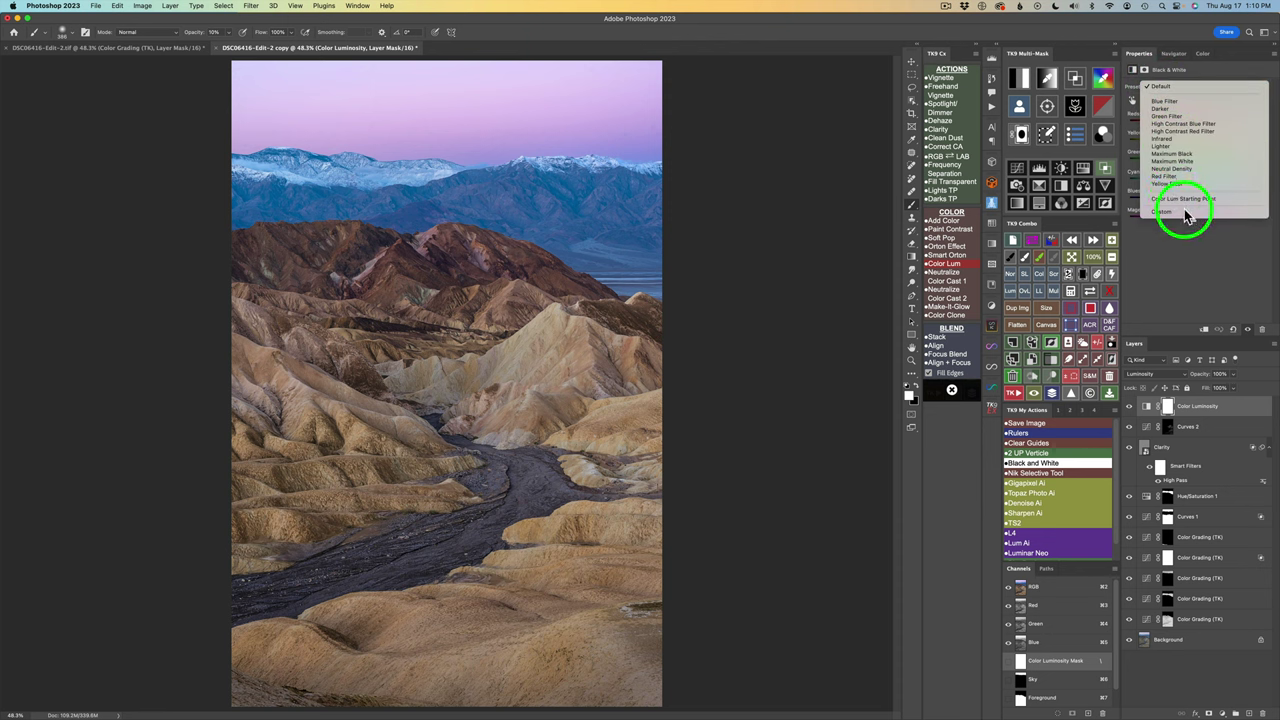
left_click(1187, 258)
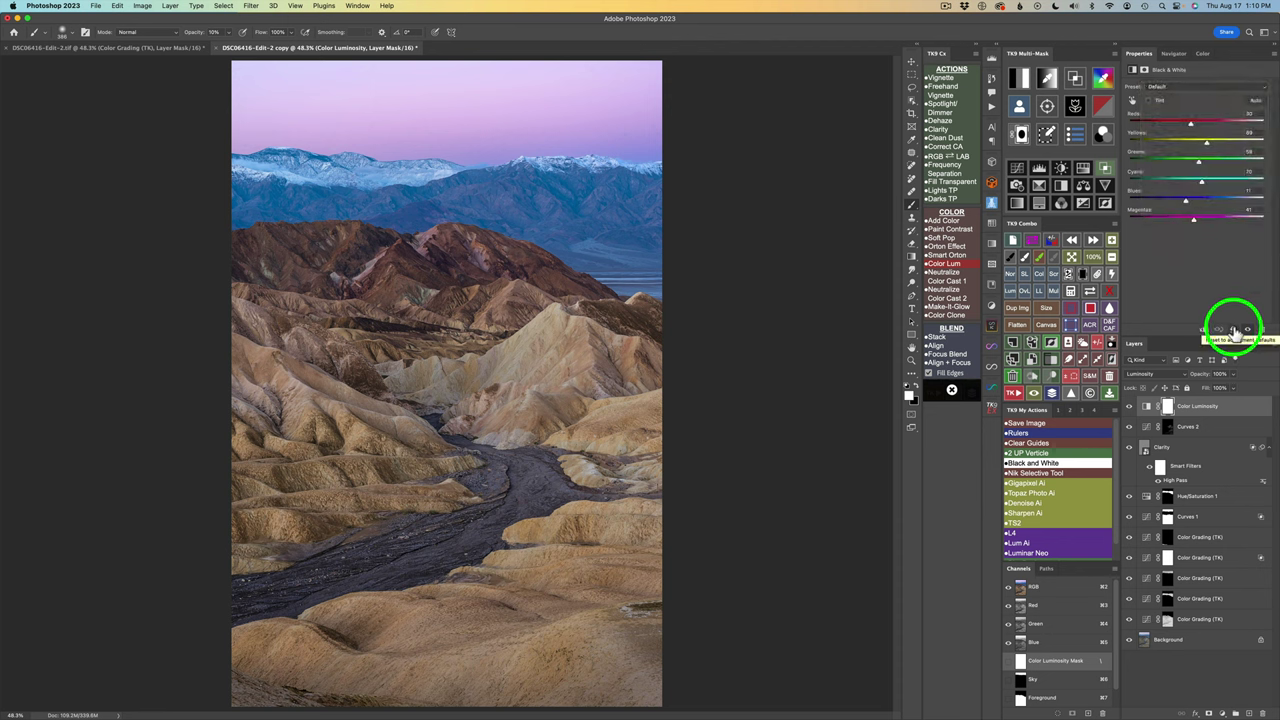
Reset the Black & White adjustment to its defaults and apply the Color Lum Starting Point preset
left_click(1234, 331)
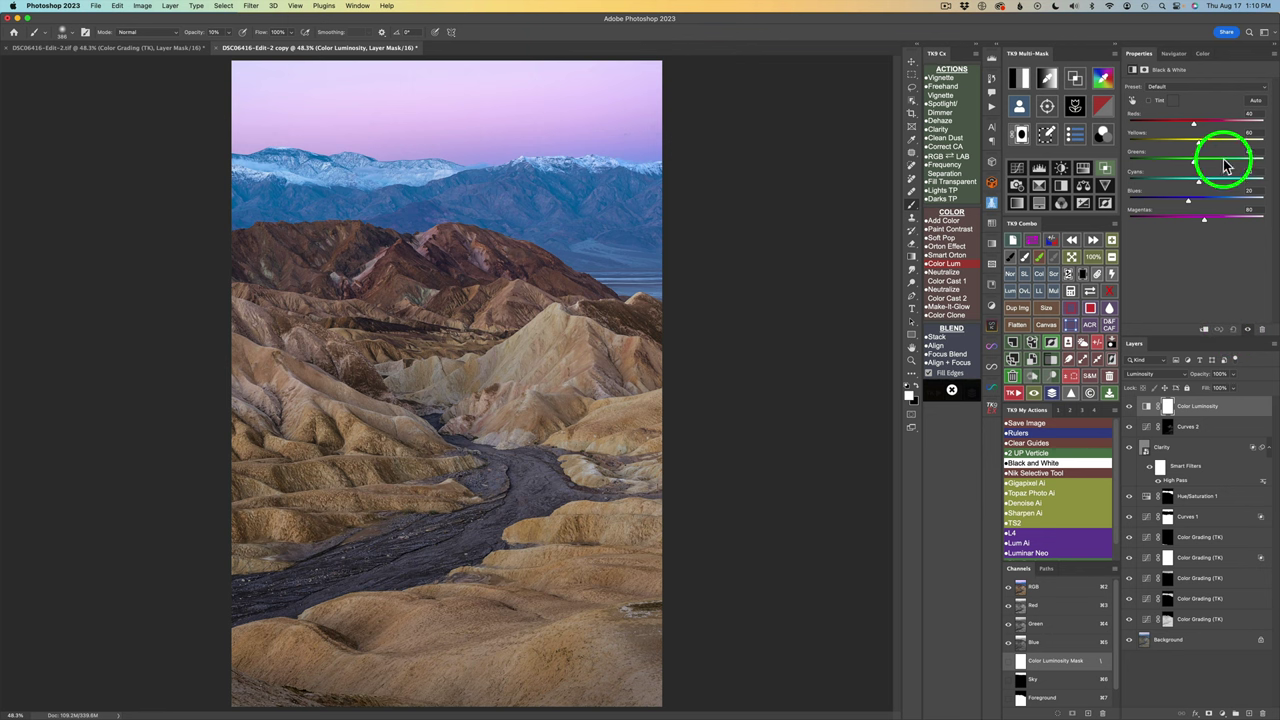
left_click(1203, 91)
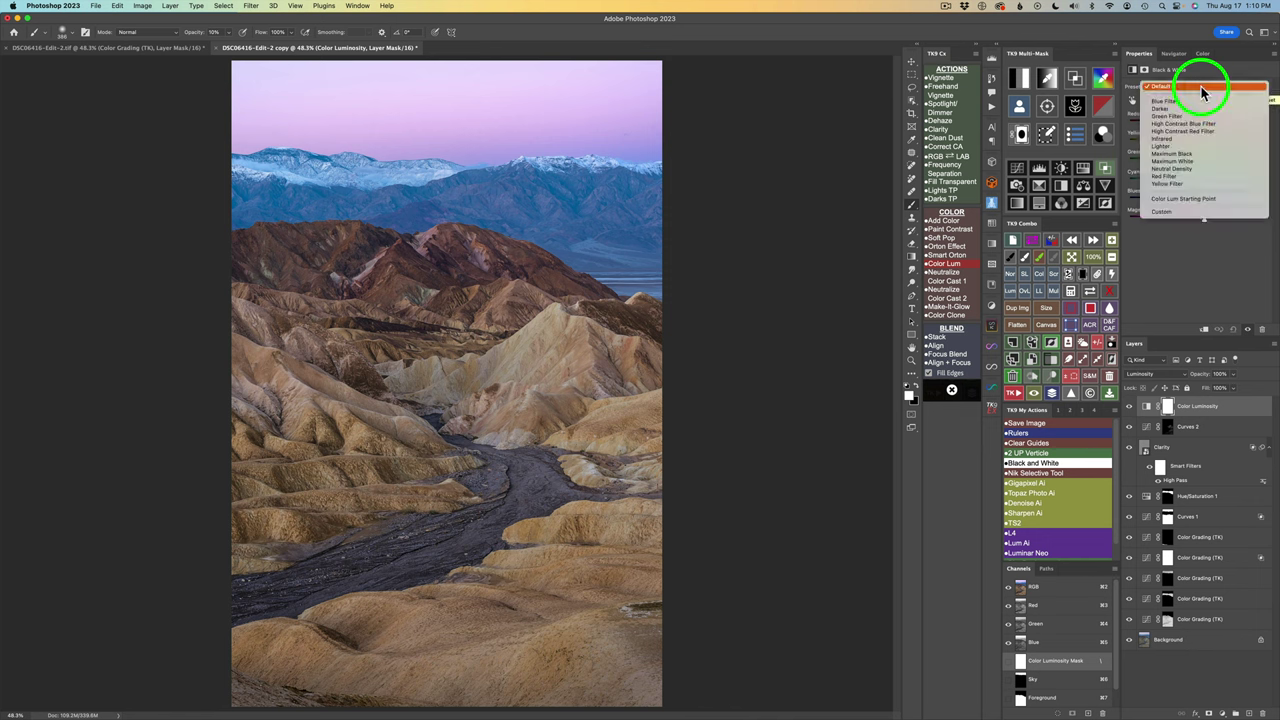
left_click(1195, 199)
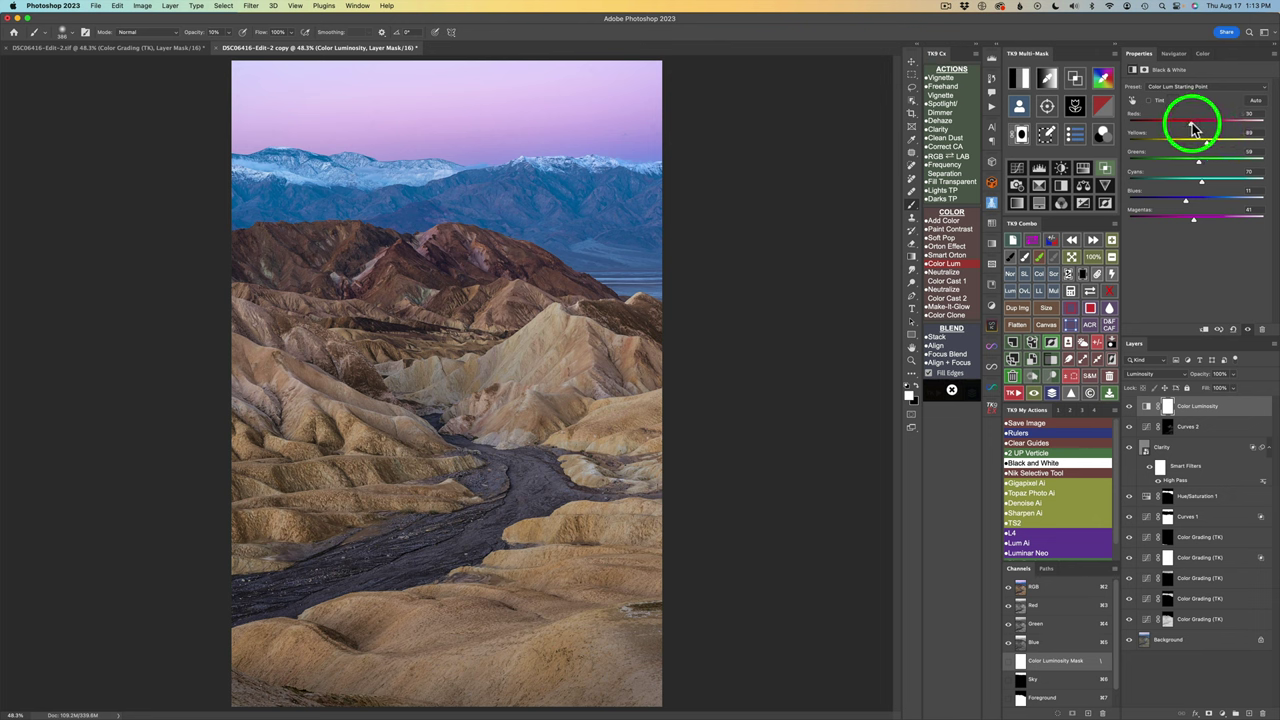
Set the Color Luminosity layer's Reds to -13, Yellows to 61, Cyans to -28, Blues to 9 and Magentas to 15
mouse_move(1192, 128)
left_mouse_down()
mouse_move(1171, 128)
mouse_move(1183, 128)
left_mouse_up()
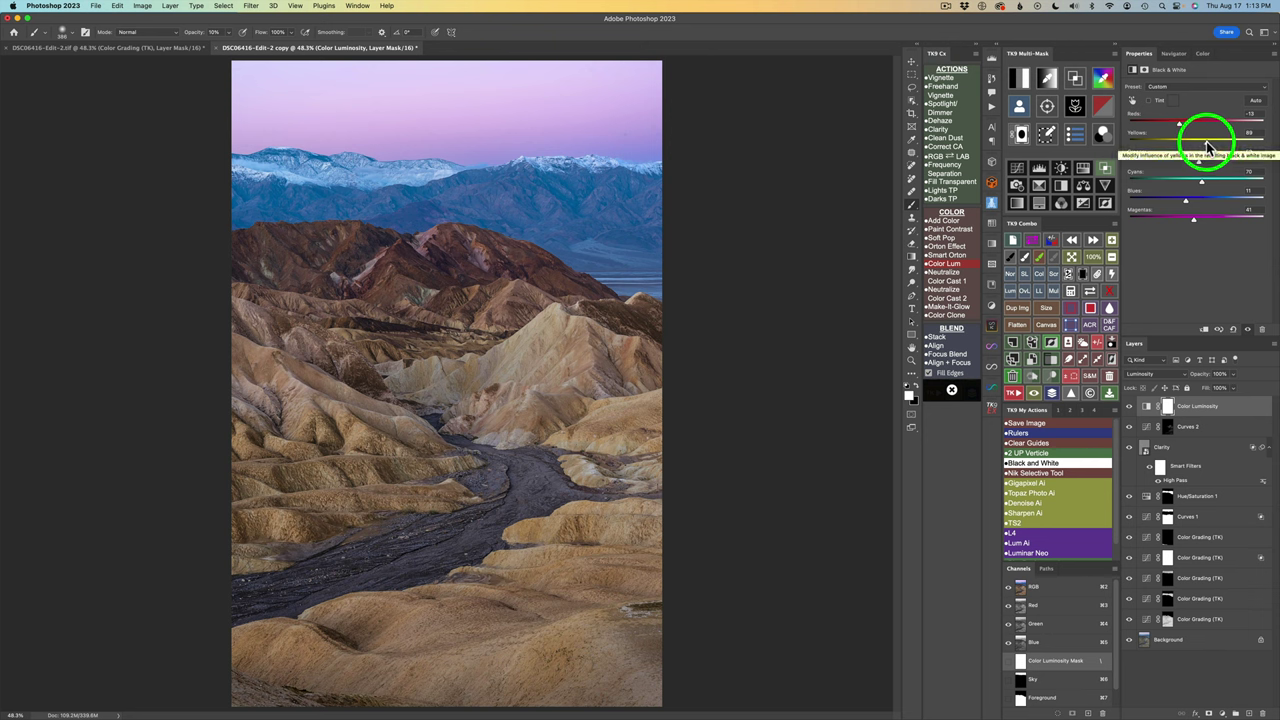
left_click_drag(1207, 146, 1207, 148)
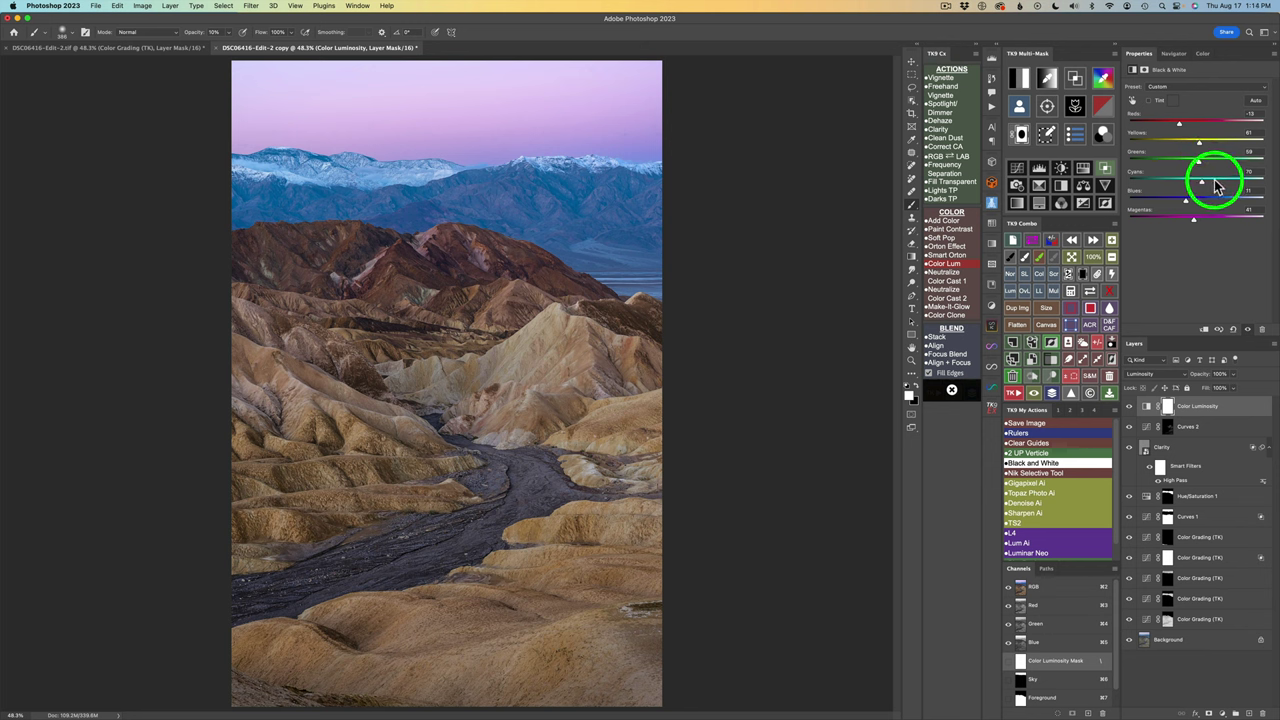
left_click_drag(1205, 183, 1185, 188)
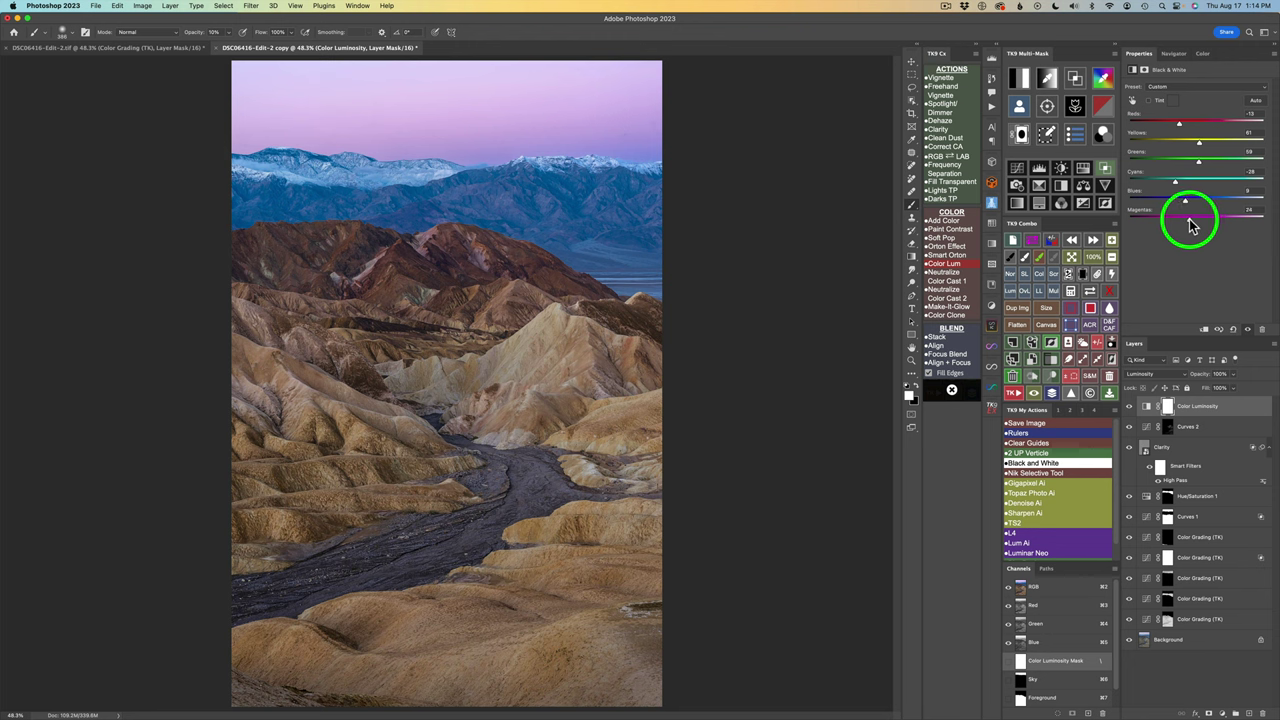
left_click_drag(1190, 225, 1188, 226)
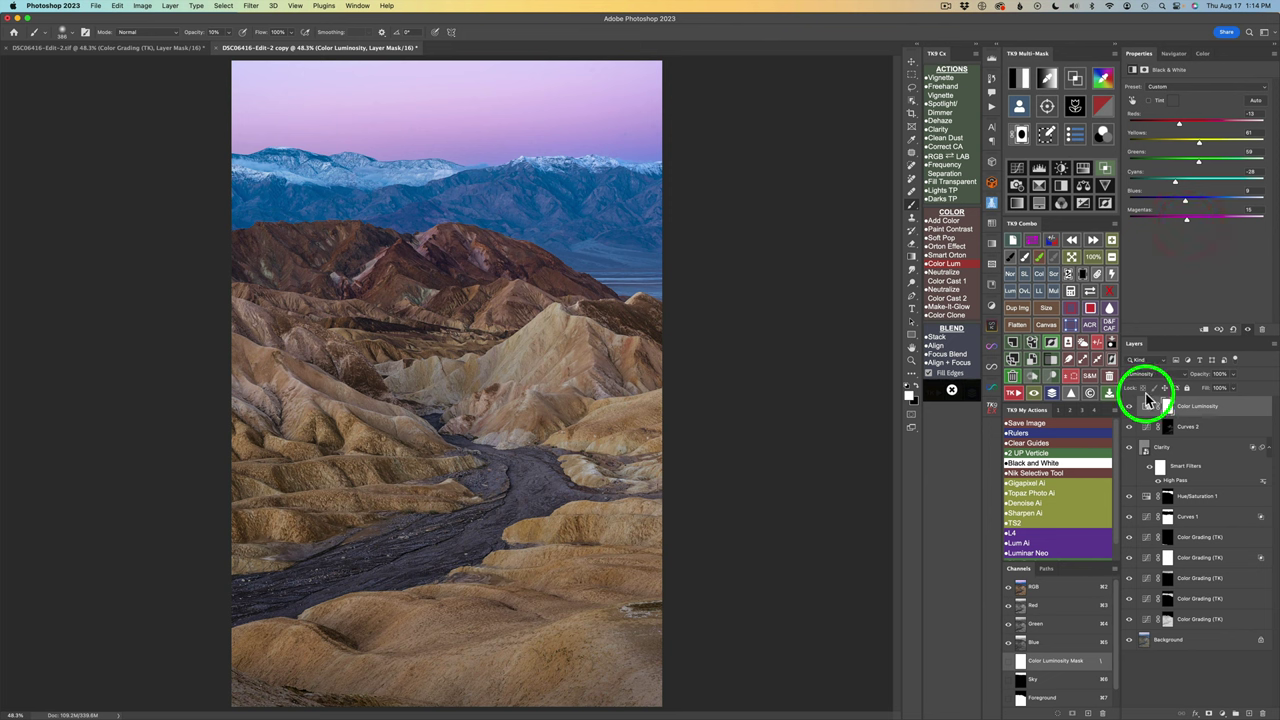
Compare the image with the adjusted Color Luminosity layer switched off and on
left_click(1129, 408)
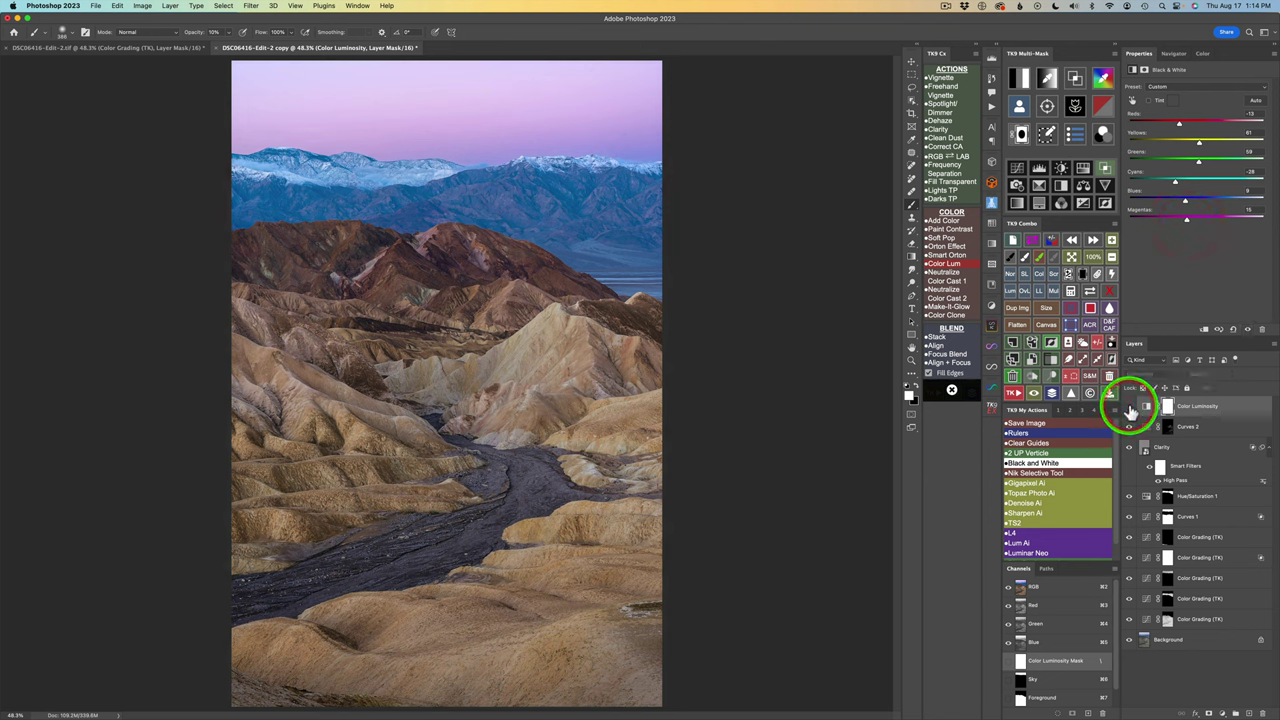
left_click(1129, 408)
left_click(1129, 408)
left_click(1129, 408)
left_click(1129, 408)
left_click(1129, 408)
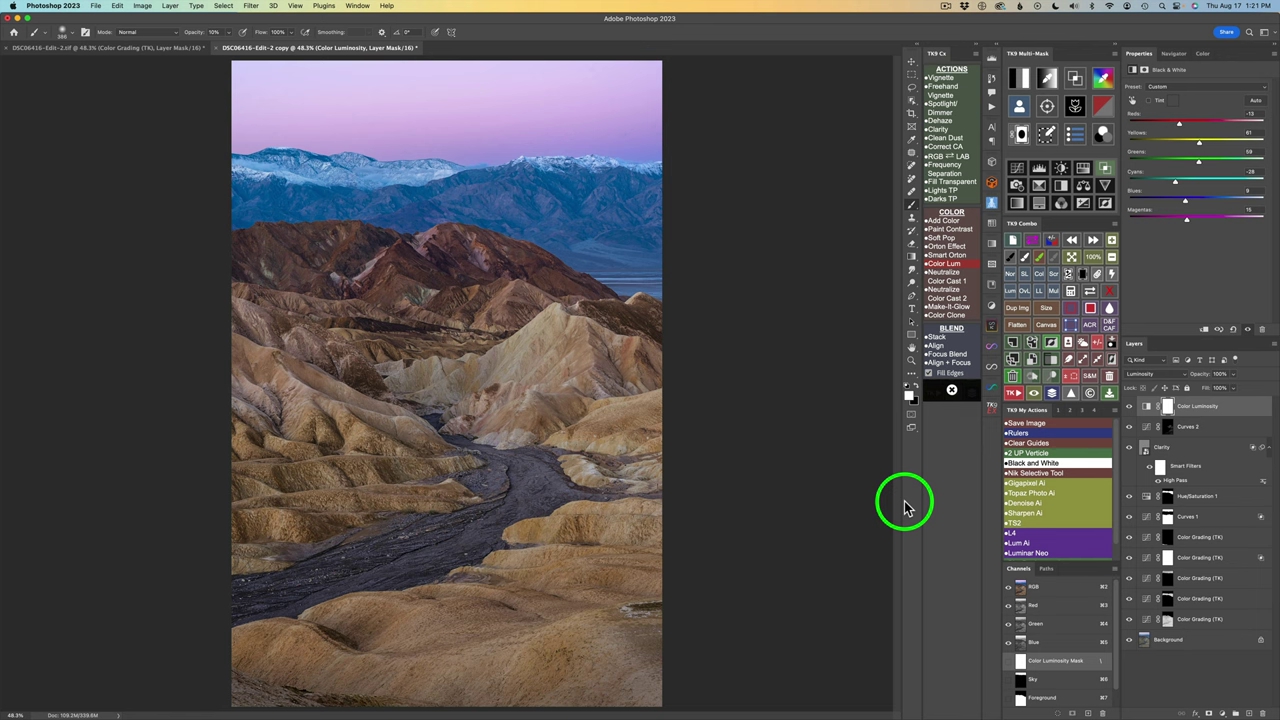
Add a Curves layer through a Midtones 1 luminosity mask and apply the Strong Contrast (RGB) preset
left_click(1021, 83)
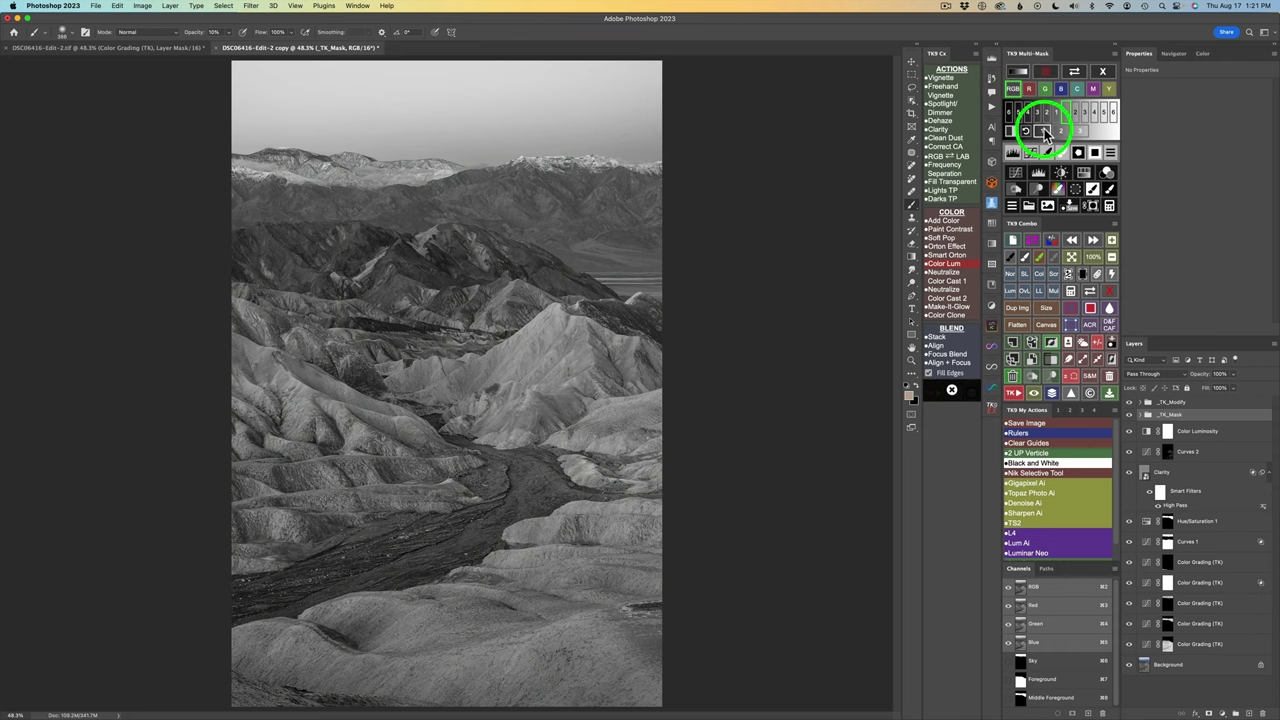
left_click(1044, 131)
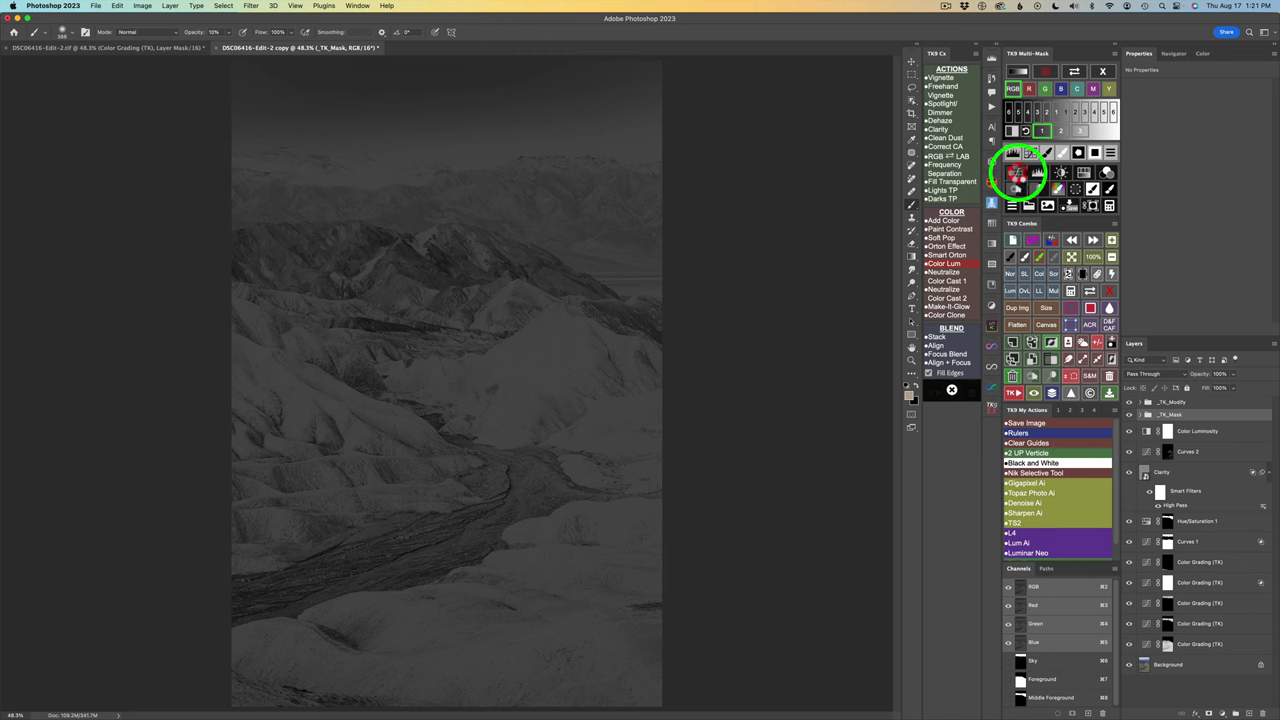
left_click(1015, 174)
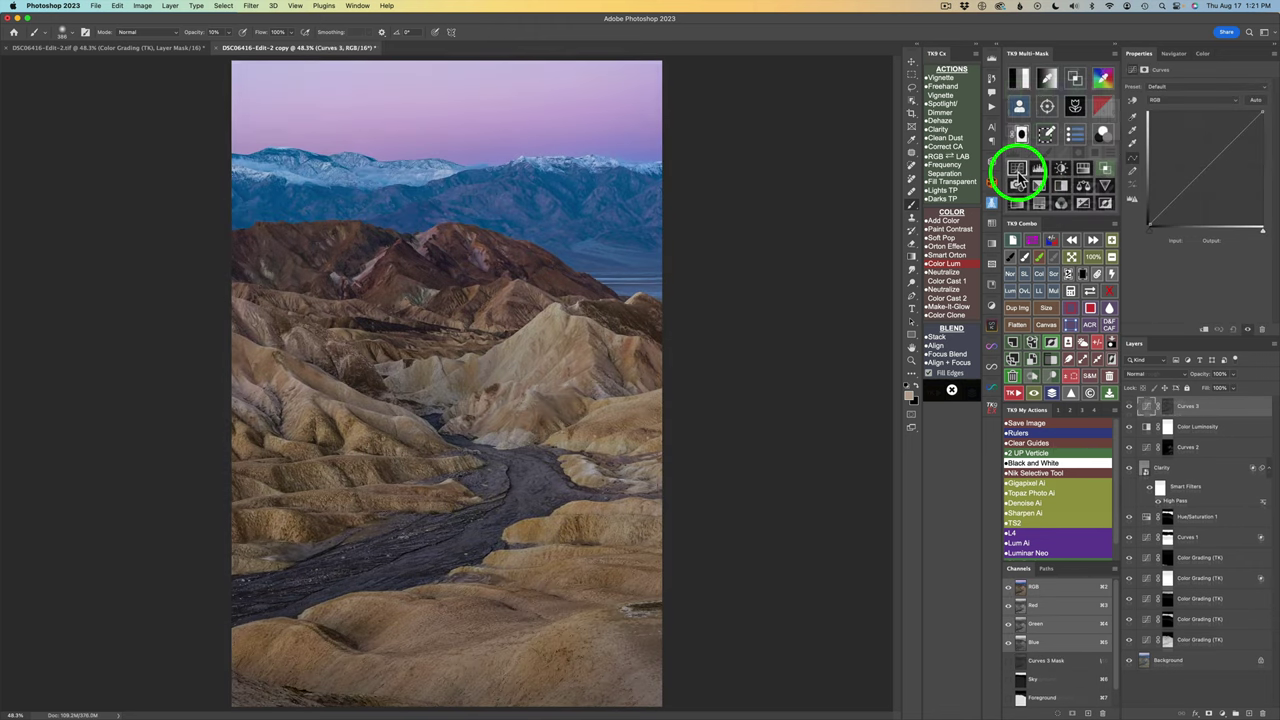
left_click(1216, 92)
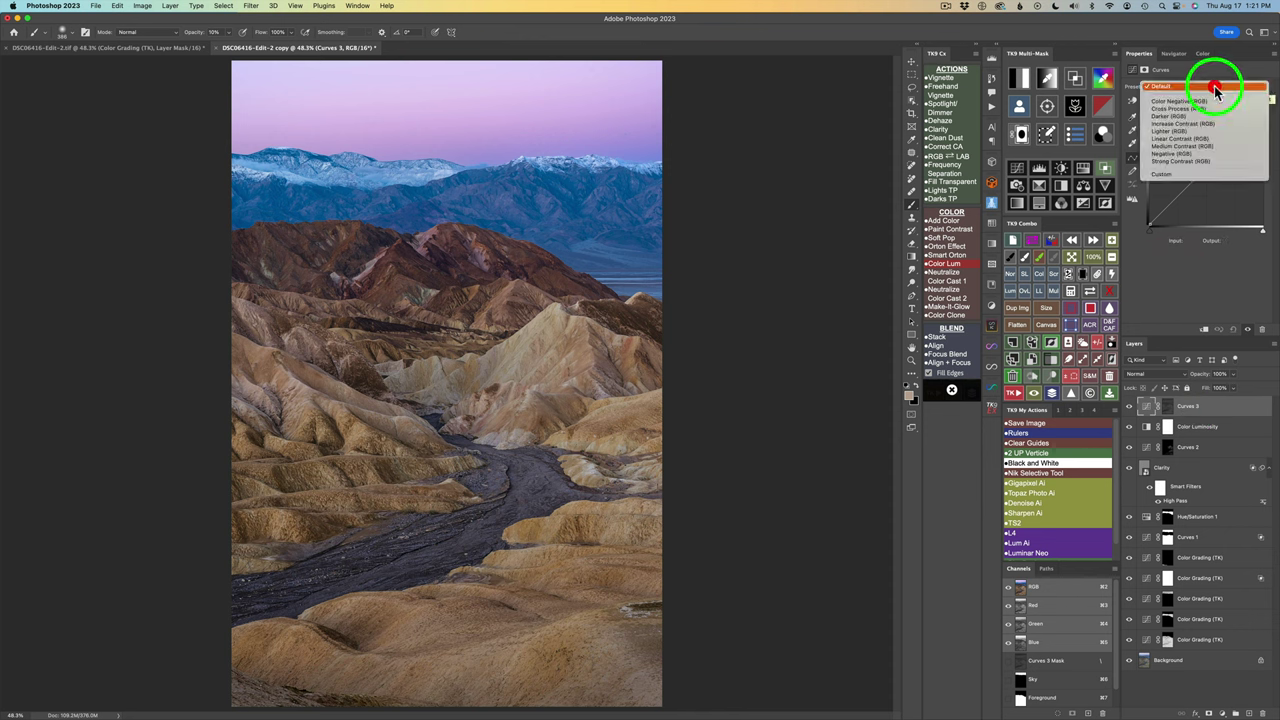
left_click(1187, 164)
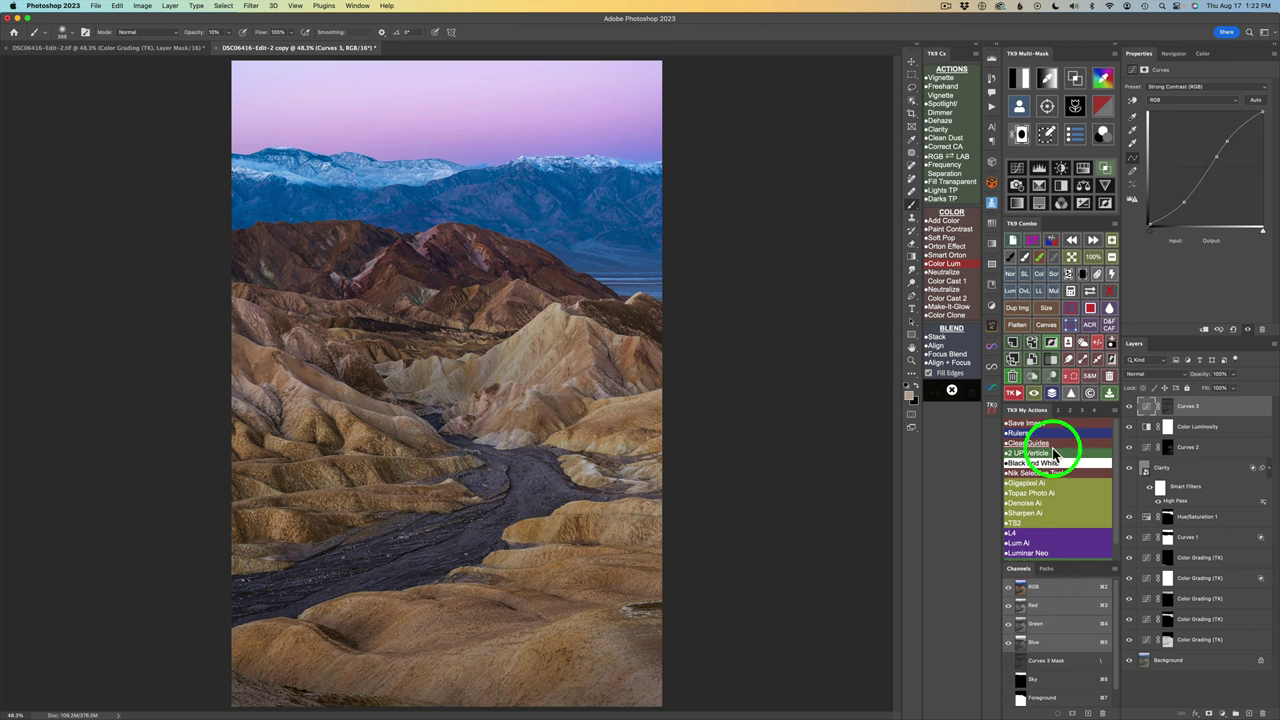
Slightly reduce the saturation of the Hue/Saturation 1 layer
left_click(1160, 518)
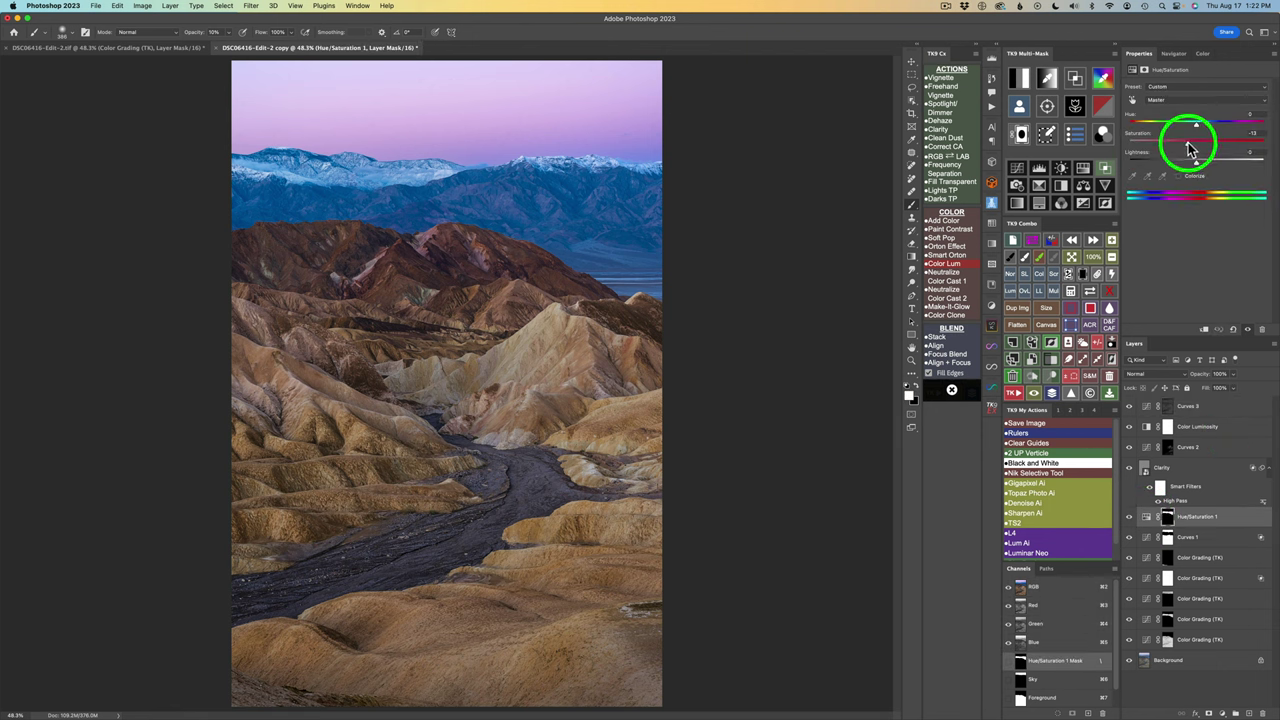
mouse_move(1190, 148)
left_mouse_down()
mouse_move(1166, 147)
mouse_move(1186, 148)
left_mouse_up()
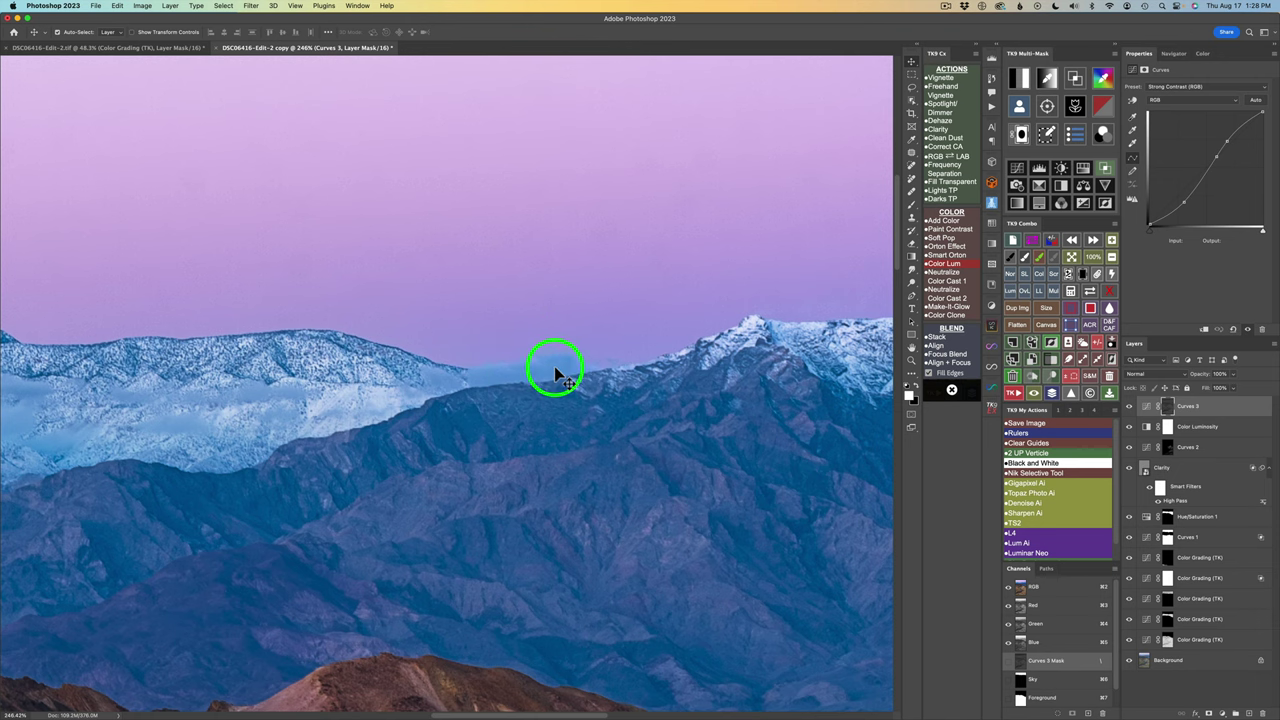
Add a new pixel layer and use the Remove tool to erase the low cloud in the saddle between the snowy mountains
scroll(554, 375, "right", 10)
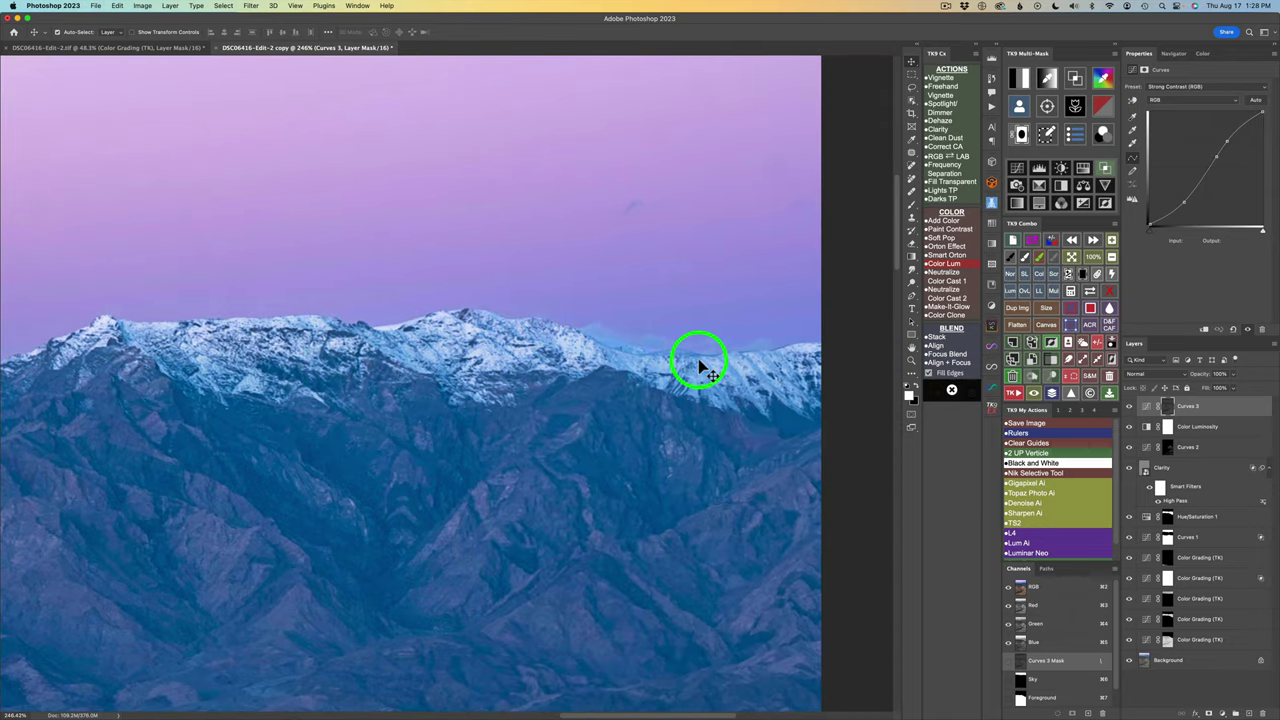
scroll(680, 349, "left", 5)
scroll(683, 355, "left", 10)
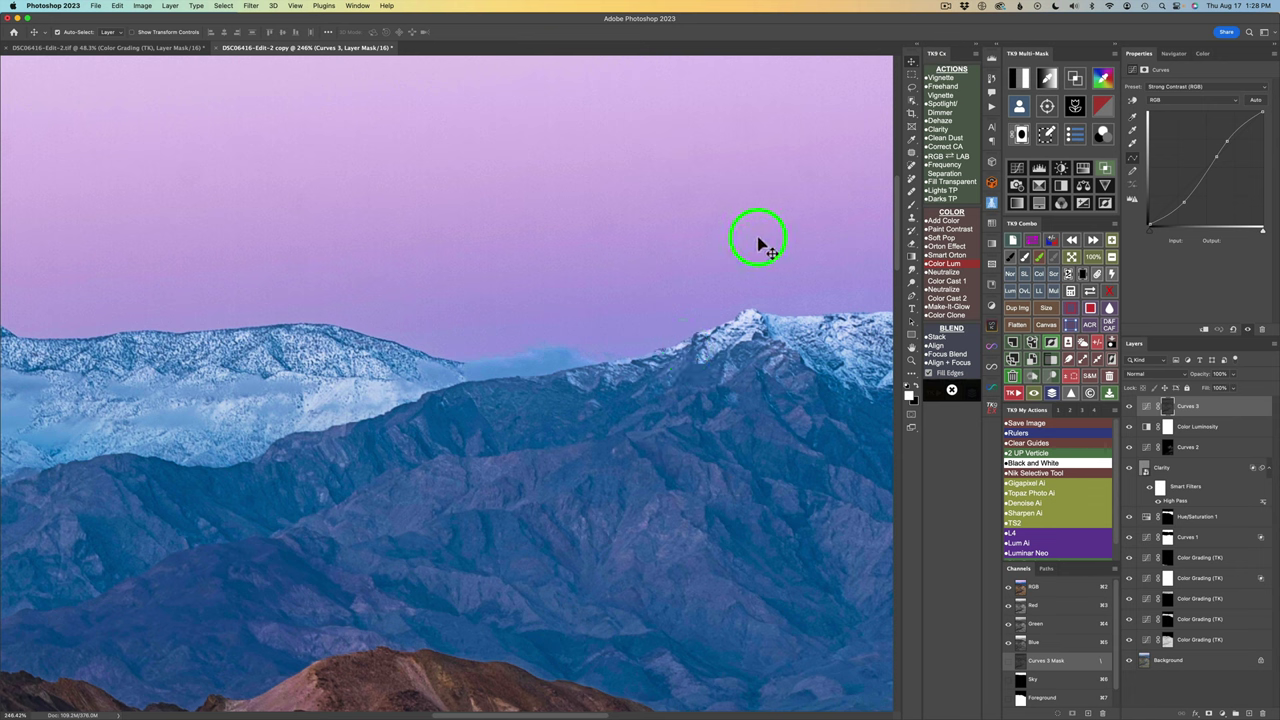
left_click(911, 181)
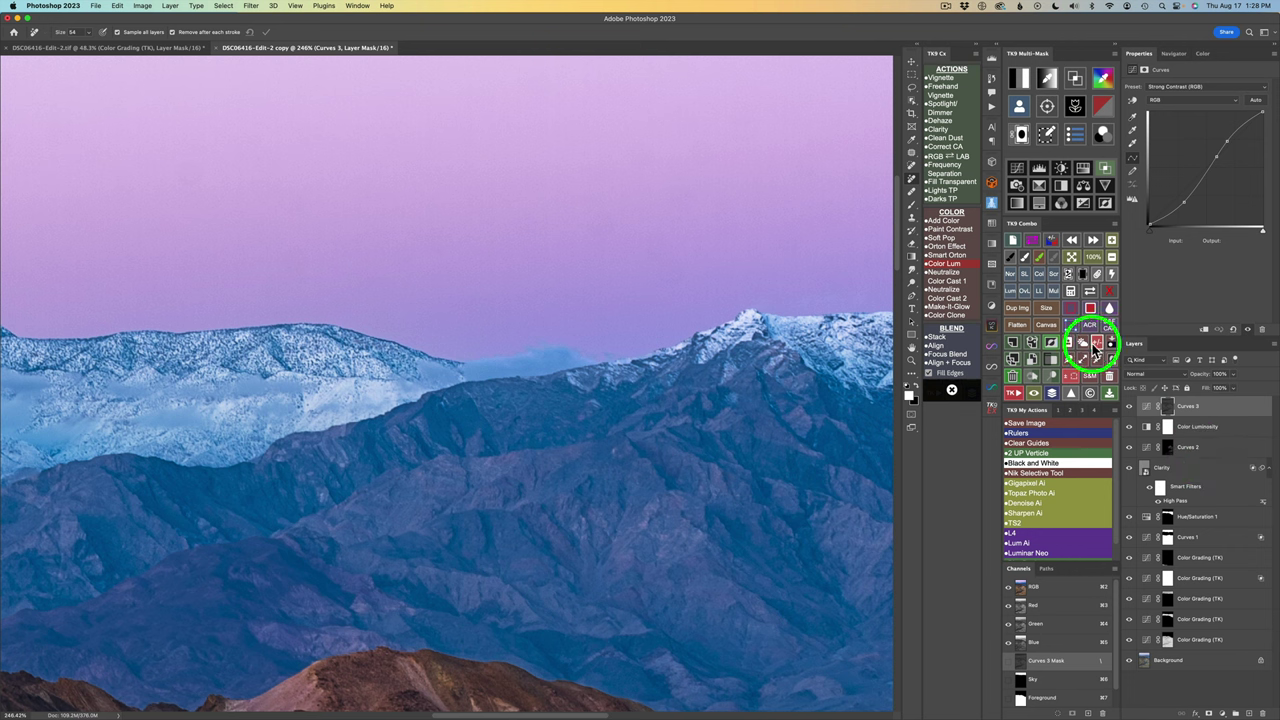
left_click(1013, 344)
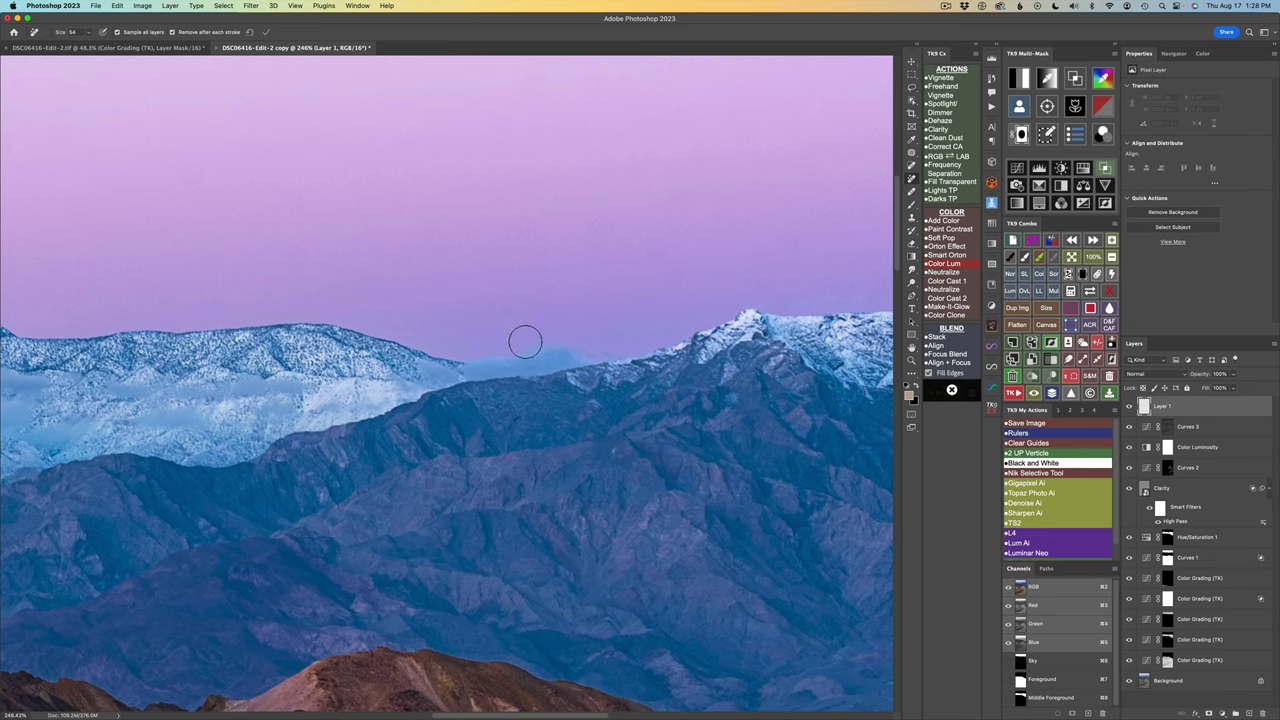
mouse_move(525, 342)
left_mouse_down()
mouse_move(473, 352)
mouse_move(635, 348)
mouse_move(463, 346)
mouse_move(534, 355)
mouse_move(621, 337)
mouse_move(480, 361)
left_mouse_up()
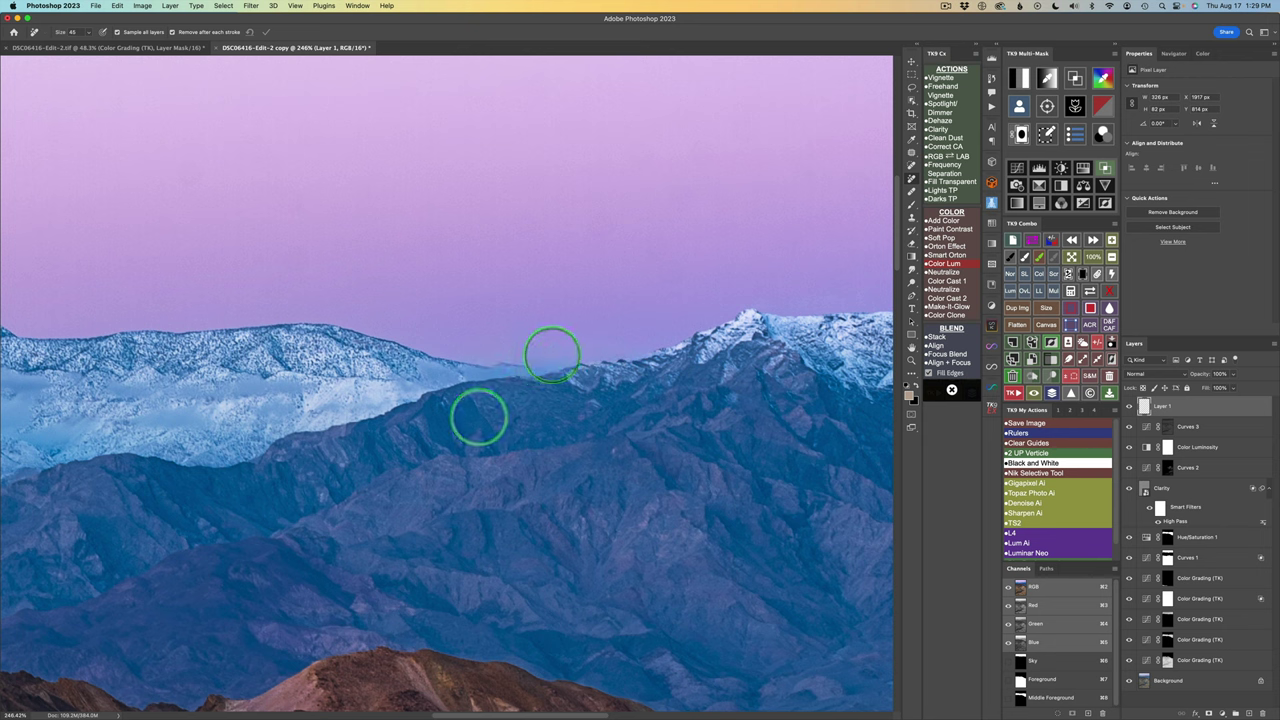
left_click(533, 357)
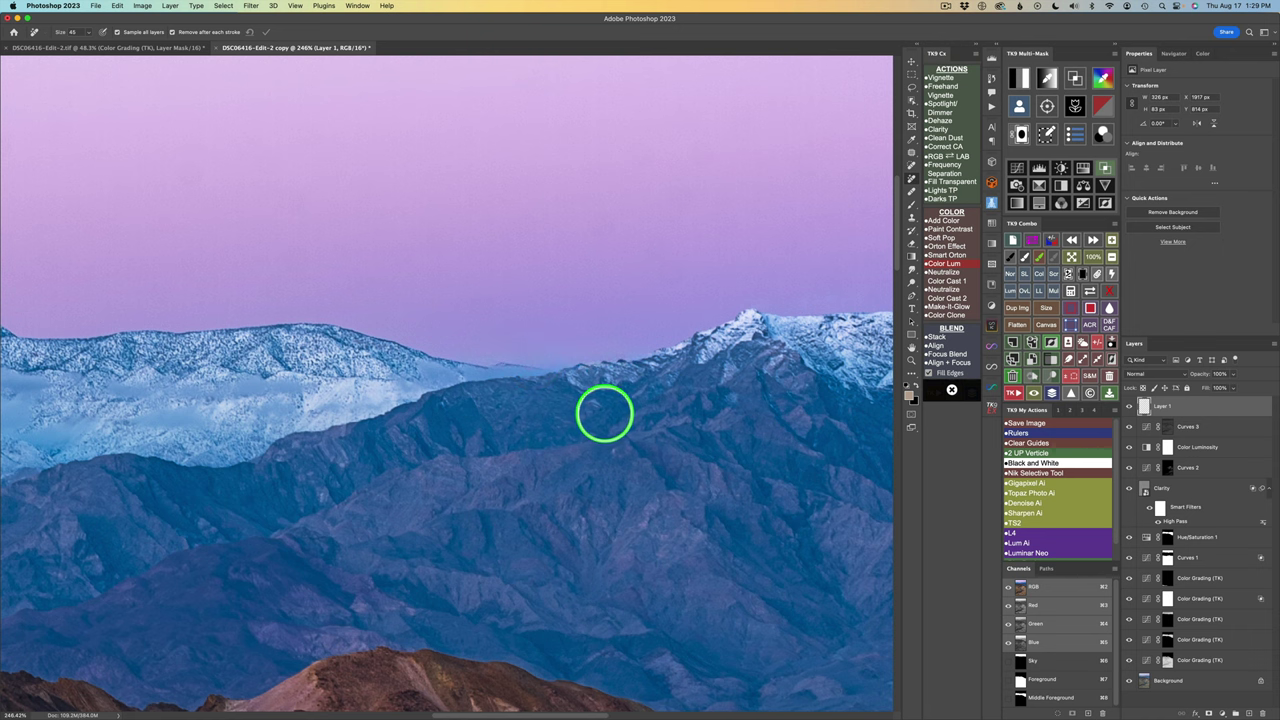
Remove the dark spot in the sky and the cloud wisps along the right end of the snowy ridge
left_click_drag(720, 403, 538, 473)
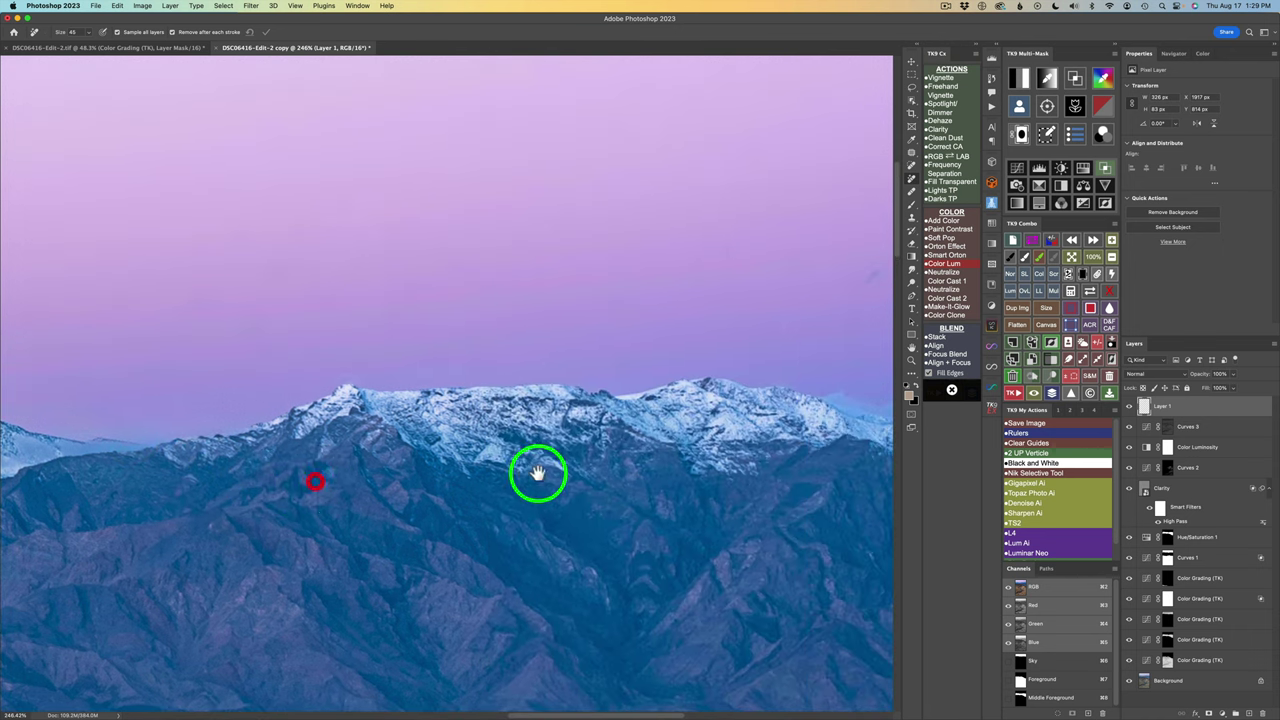
scroll(538, 473, "right", 5)
left_click(652, 268)
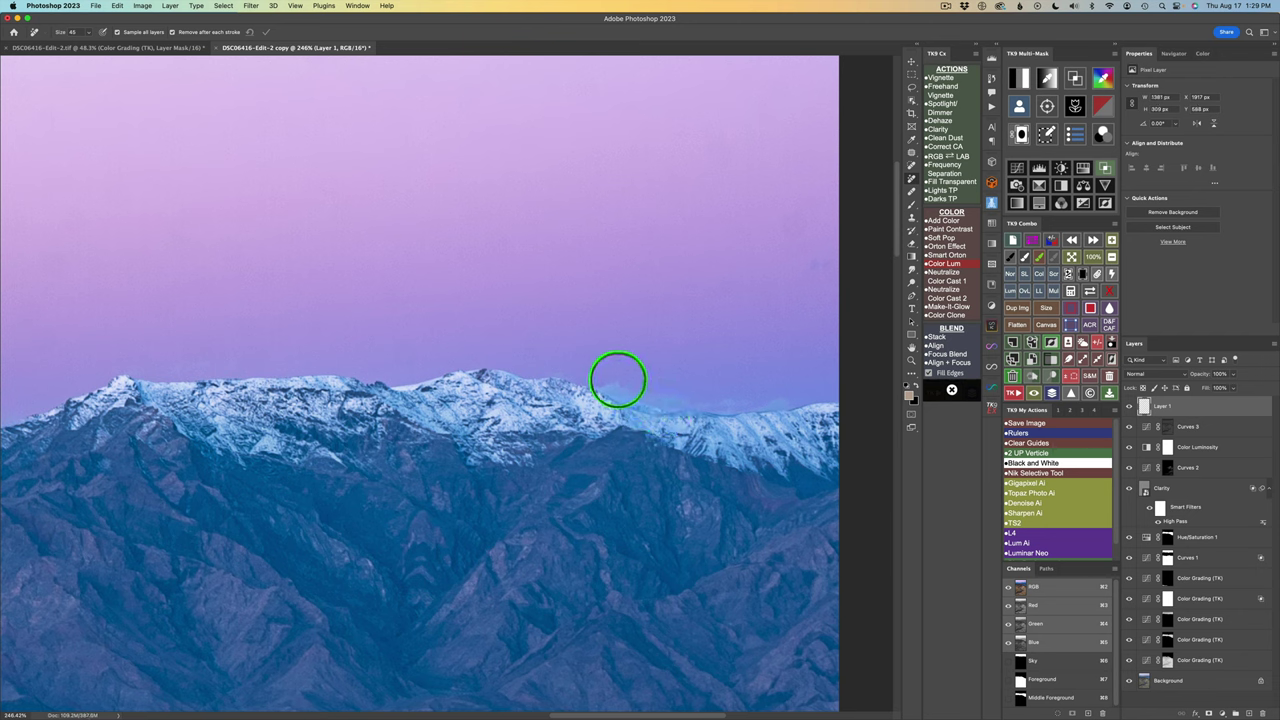
mouse_move(596, 378)
left_mouse_down()
mouse_move(708, 405)
mouse_move(803, 394)
mouse_move(605, 372)
left_mouse_up()
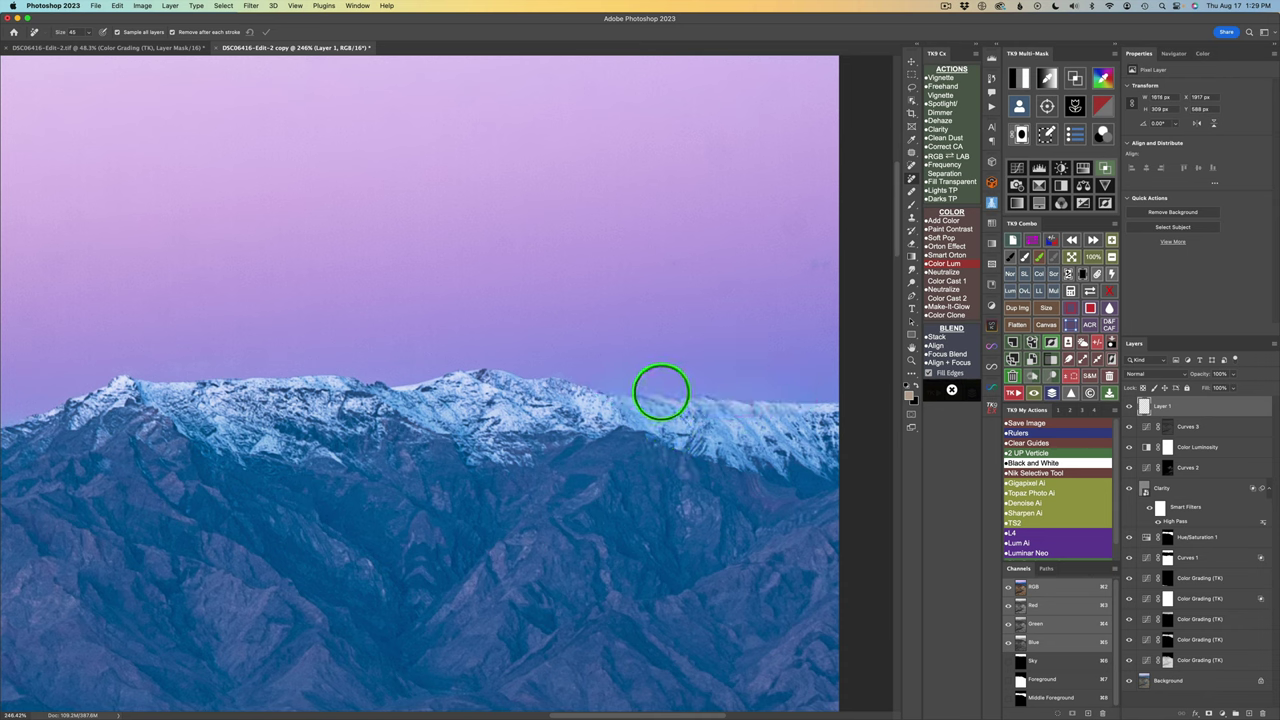
left_click(663, 391)
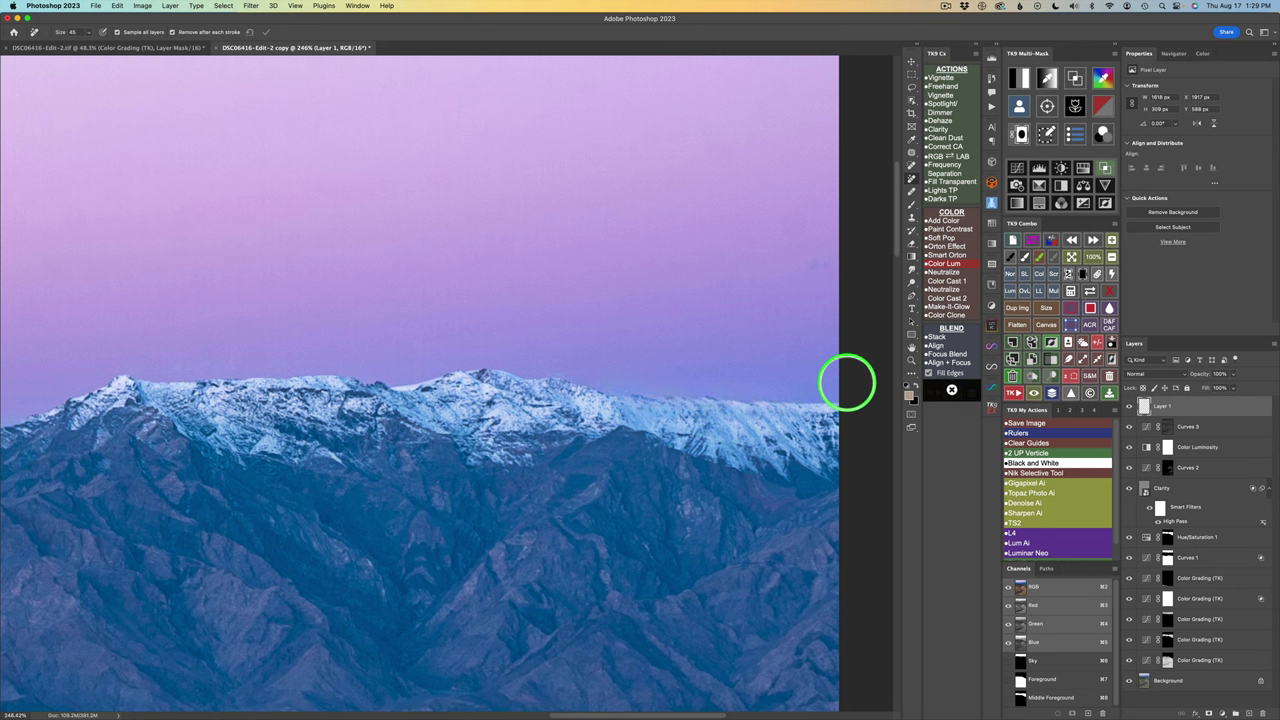
Fit the whole image in view and compare it with the cleanup layer switched off and on
left_click(1073, 258)
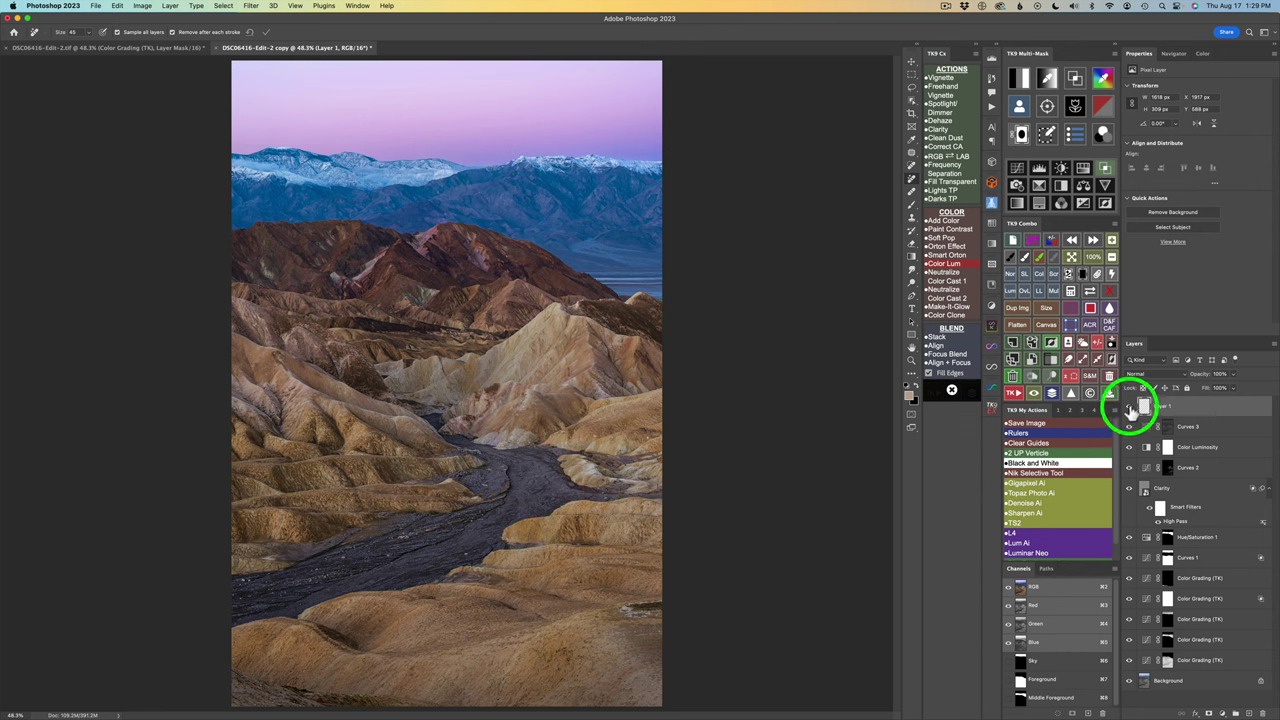
left_click(1130, 408)
left_click(1130, 410)
left_click(1130, 410)
Run the TK9 Vignette action above the cleanup layer and accept its Gaussian Blur radius
left_click(948, 354)
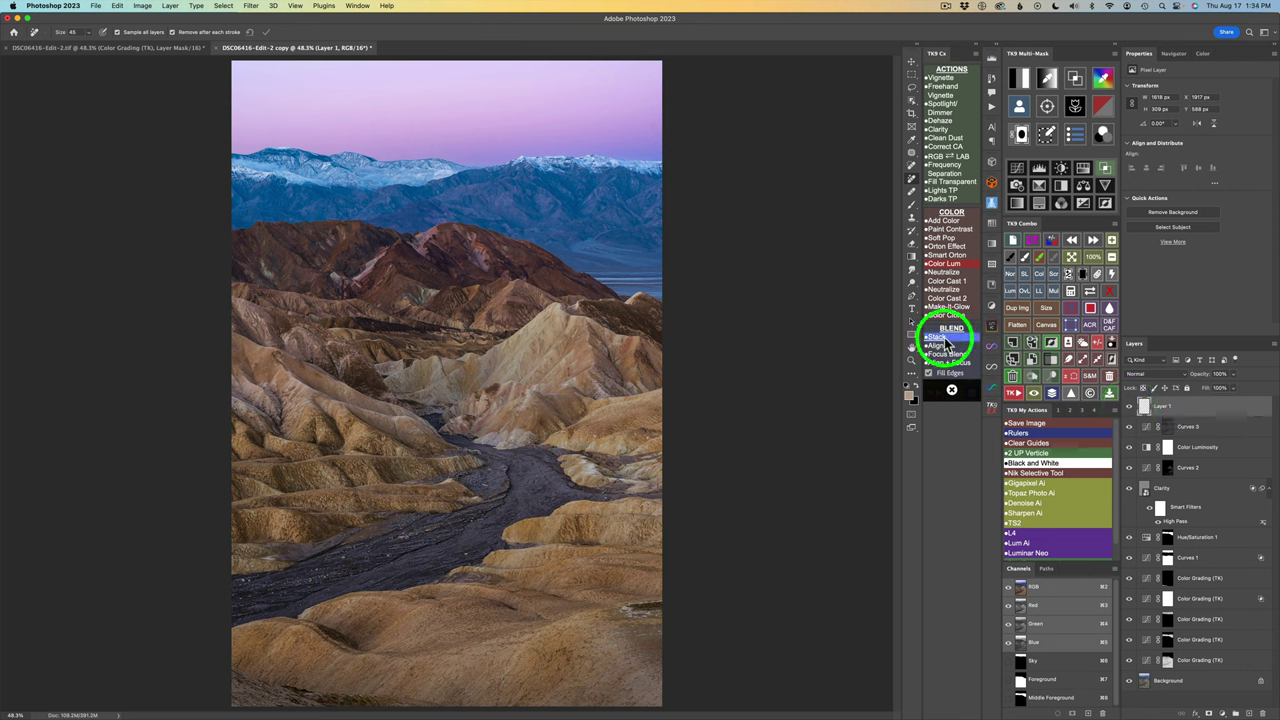
left_click(1015, 395)
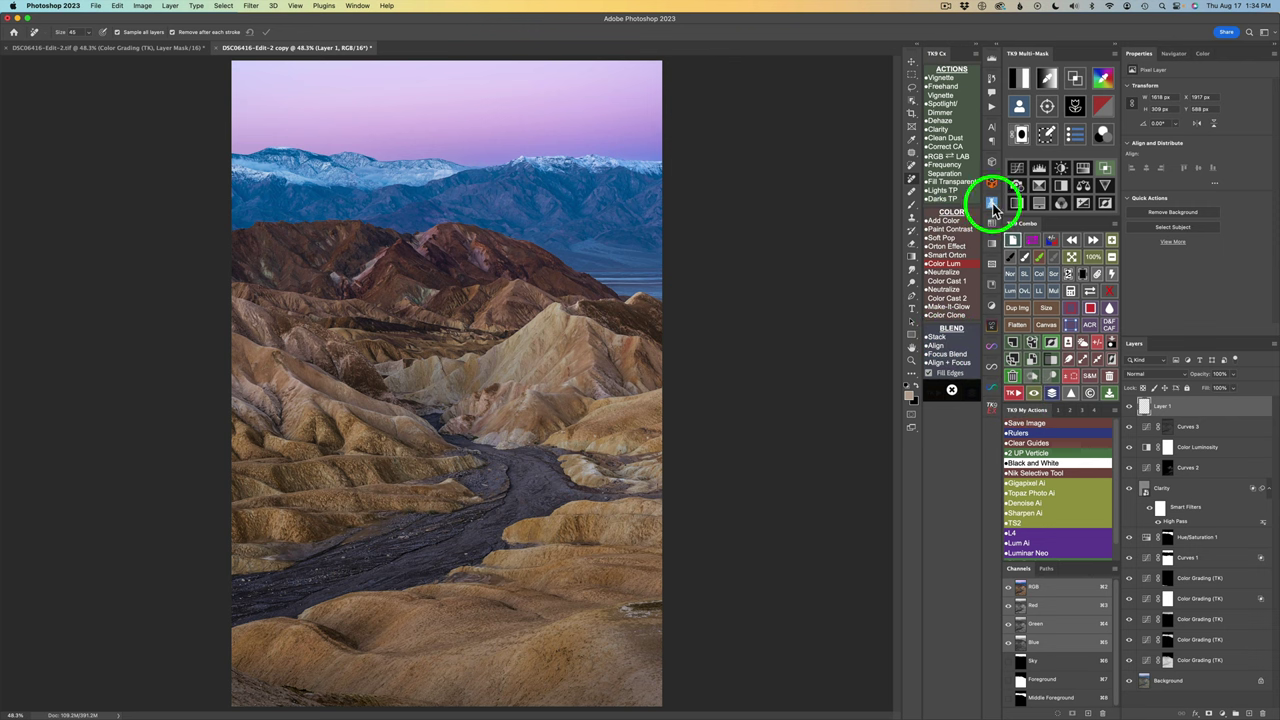
left_click(950, 91)
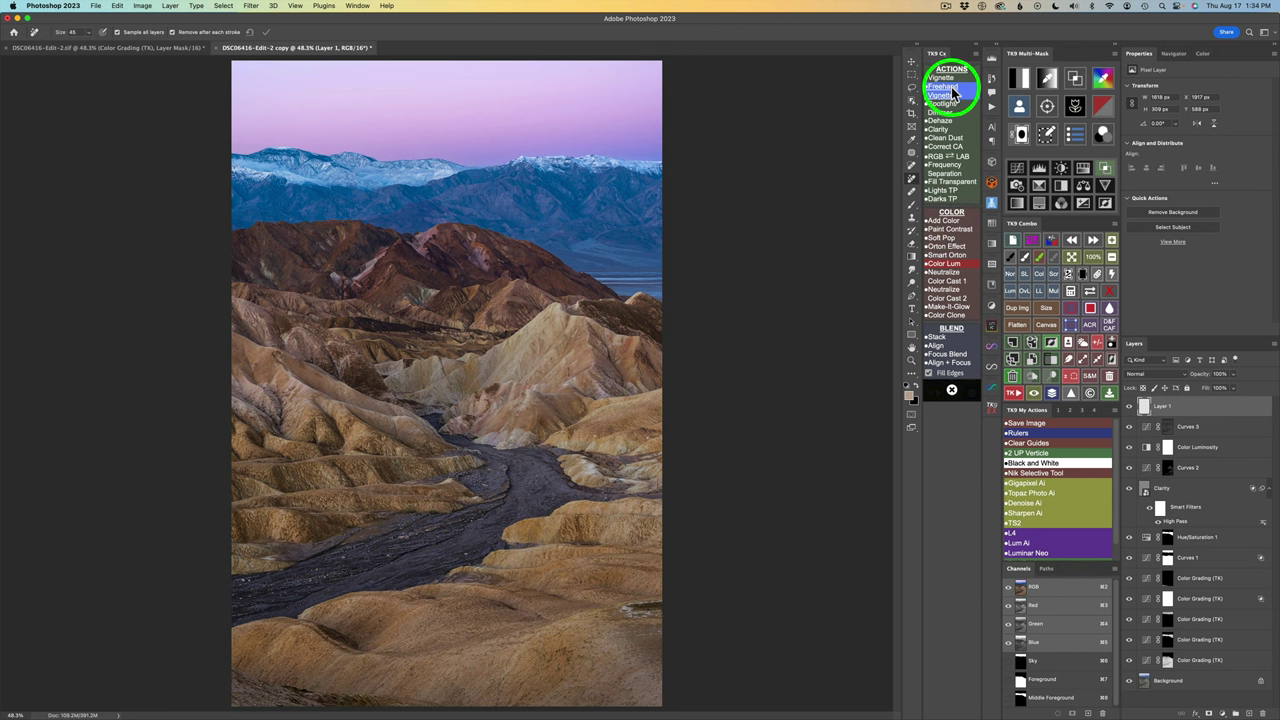
left_click(942, 79)
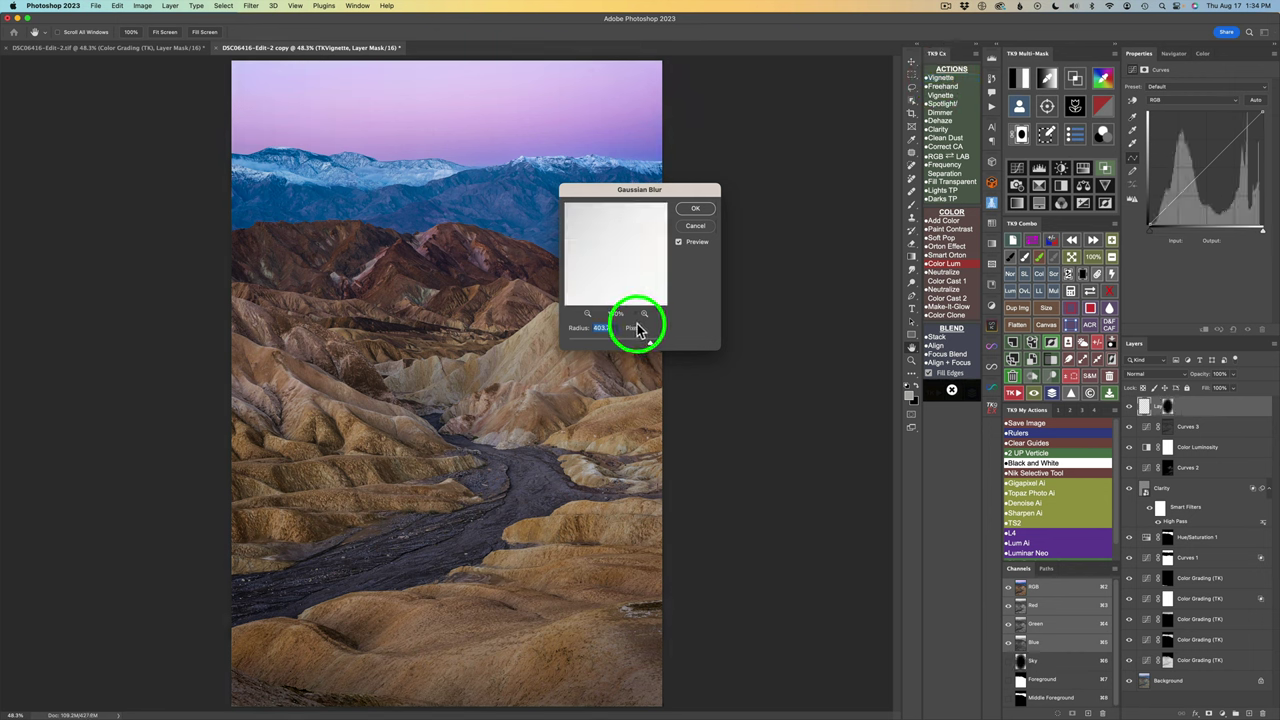
left_click(707, 208)
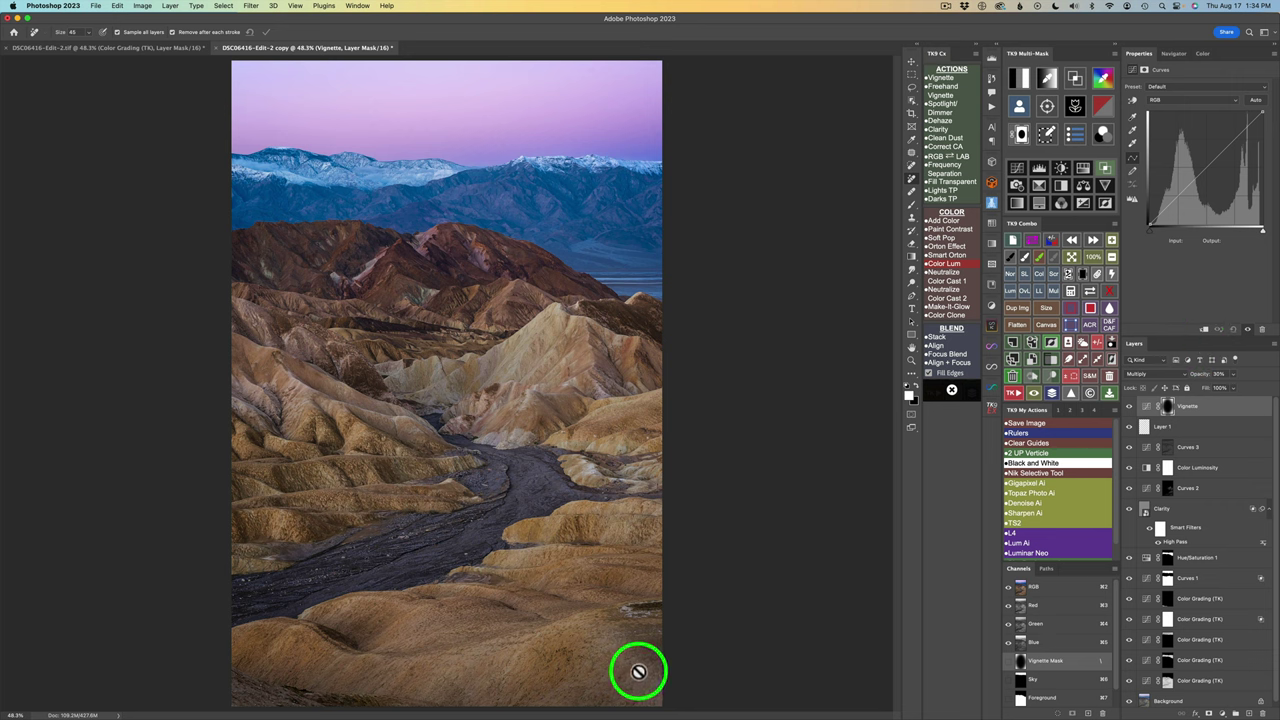
View the Vignette layer's Blend If sliders in its Layer Style options, then cancel without making changes
left_click(1253, 410)
double_click(1253, 410)
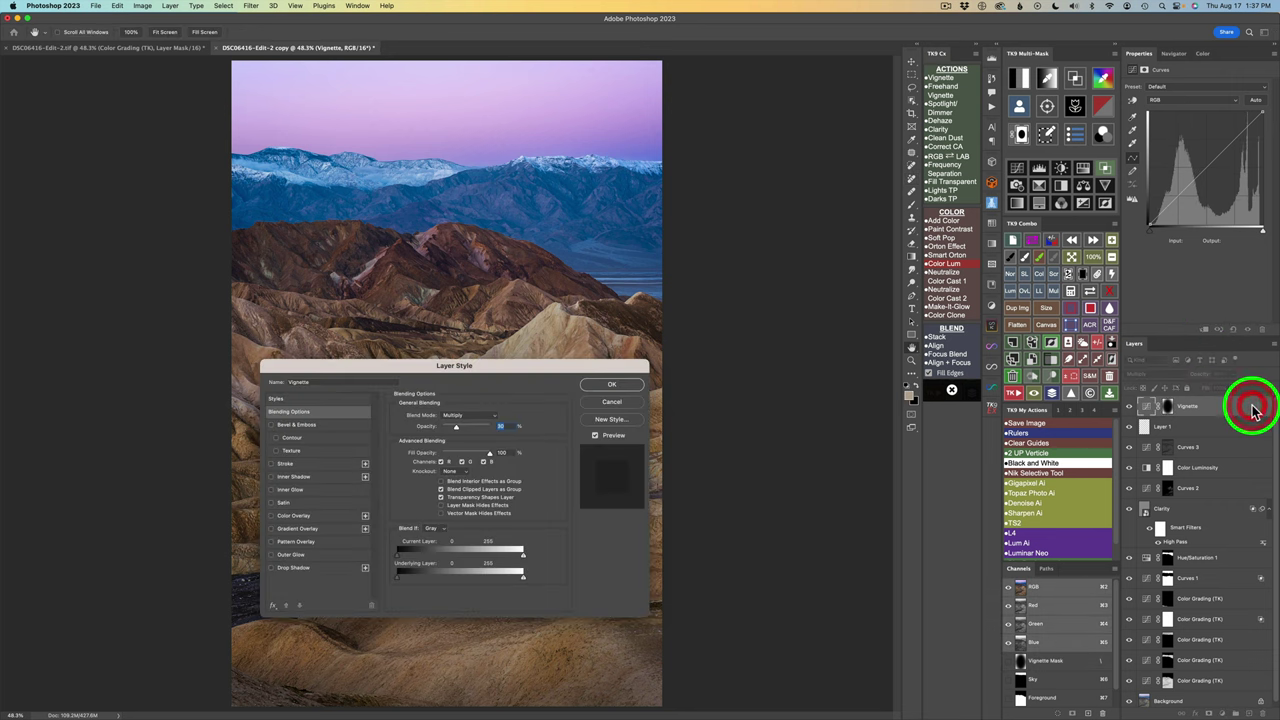
left_click(628, 403)
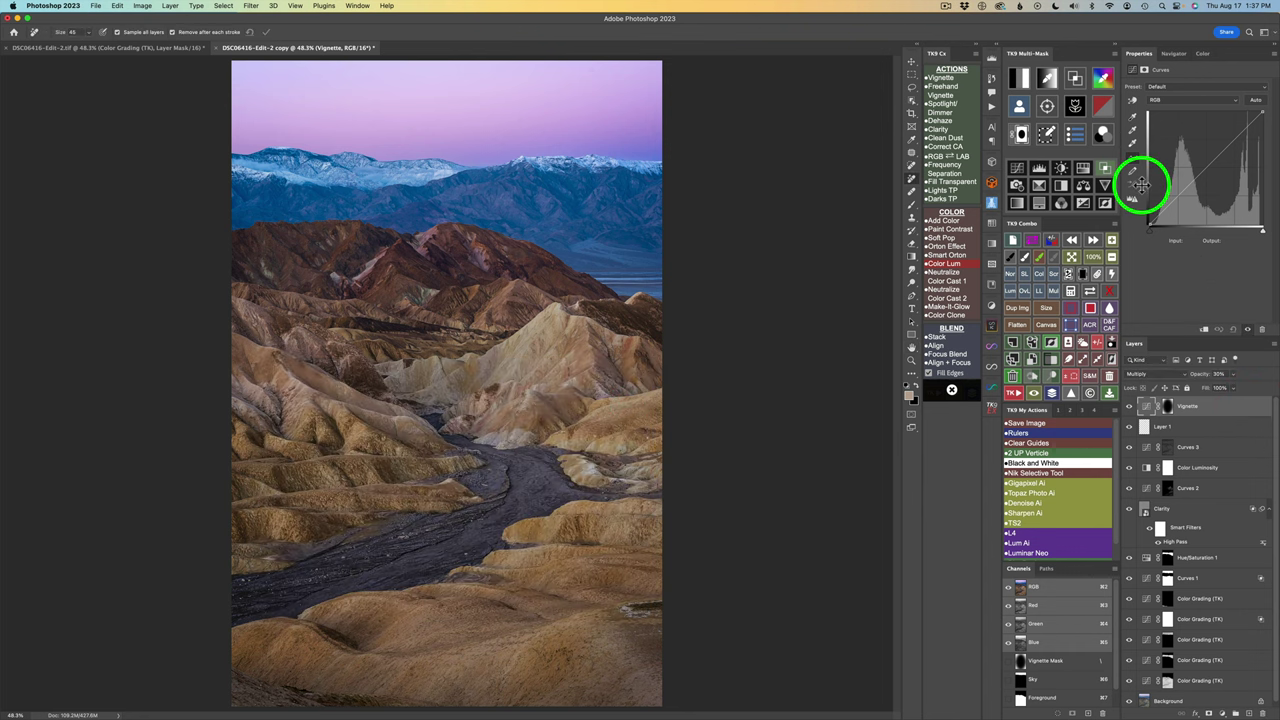
Apply the first dark-tone Blend If preset to the Vignette layer and set the layer's opacity to 51%
left_click(1106, 172)
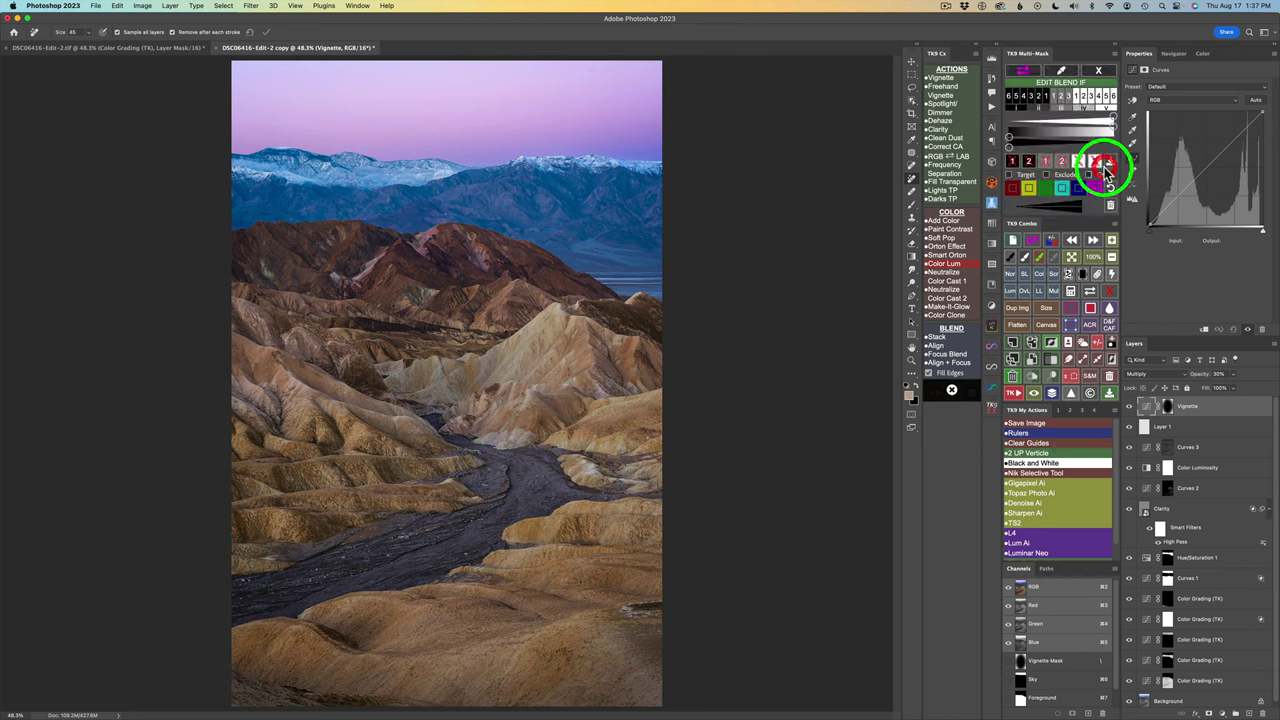
left_click(1013, 163)
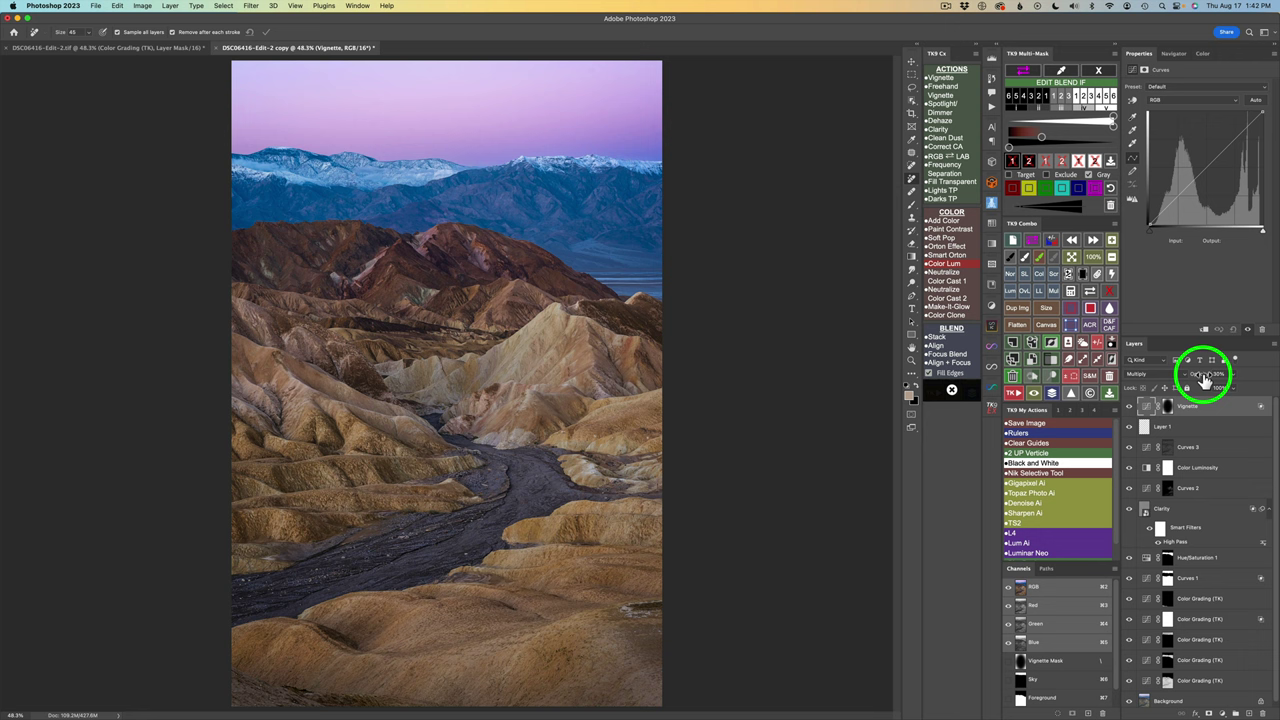
left_click(1208, 377)
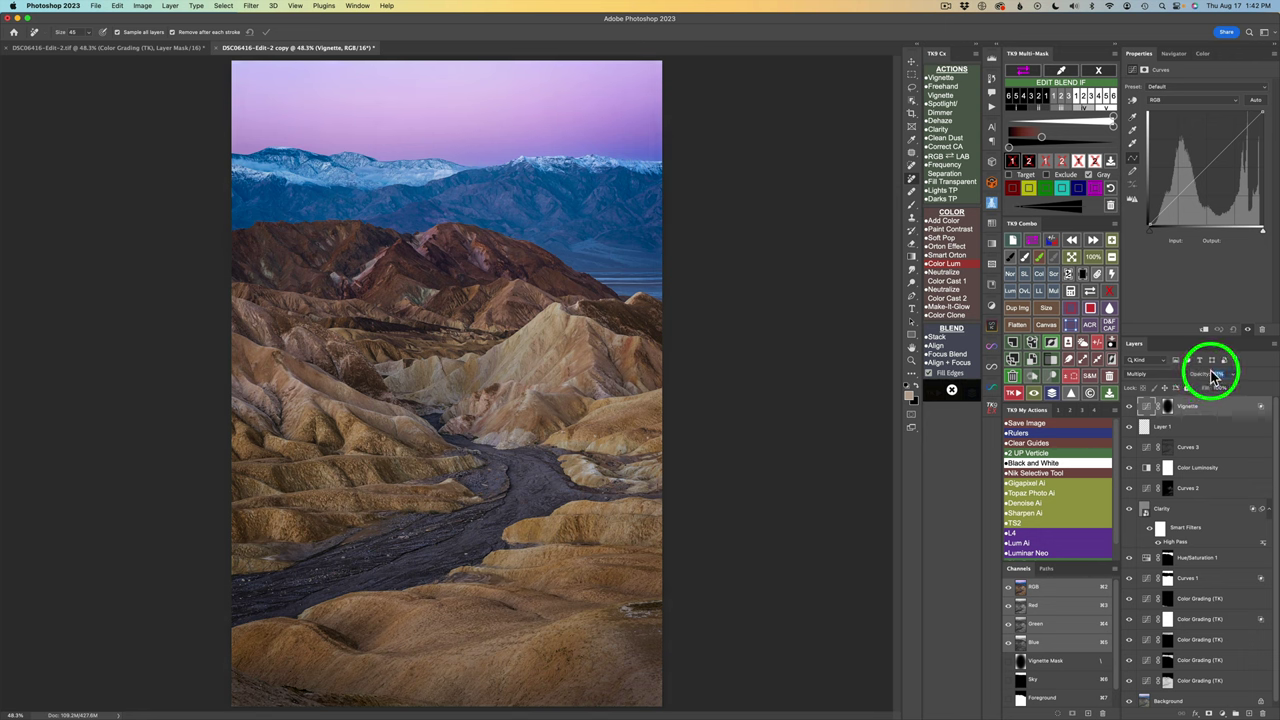
type("51")
key("Return")
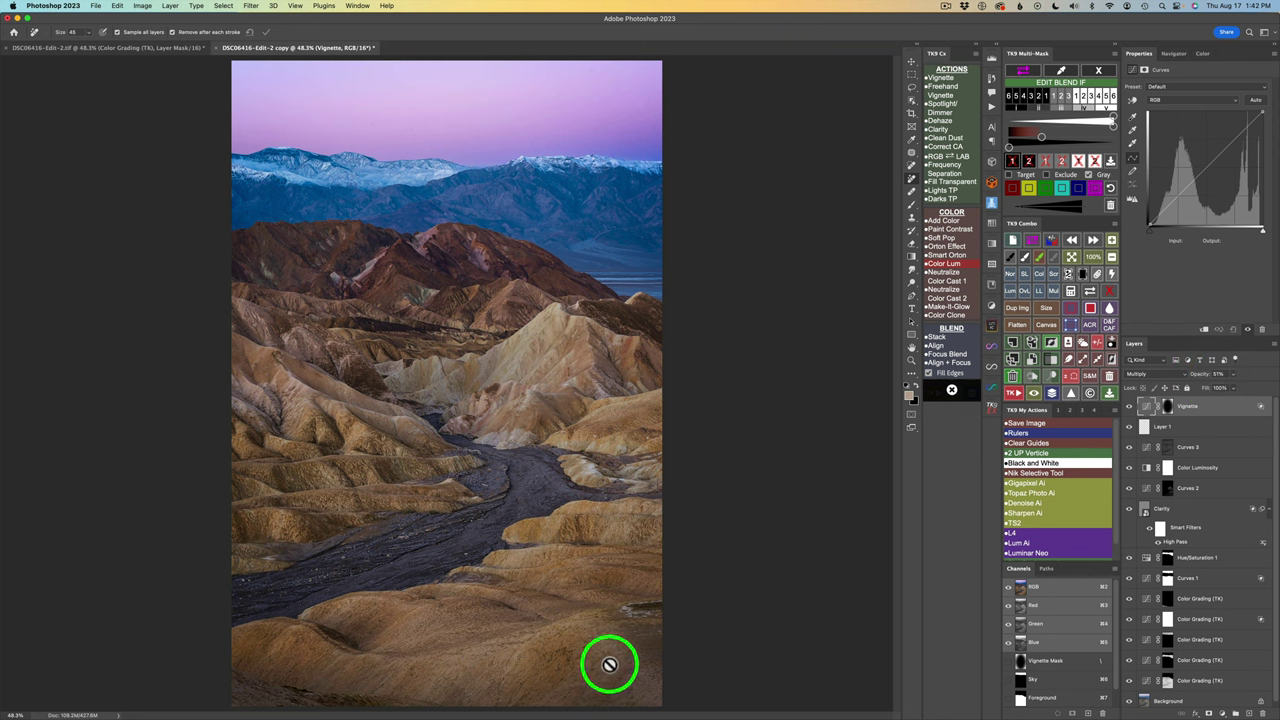
Compare the vignette with its gray Blend If switched off and on, and lower the layer's opacity to 34%
left_click(1088, 173)
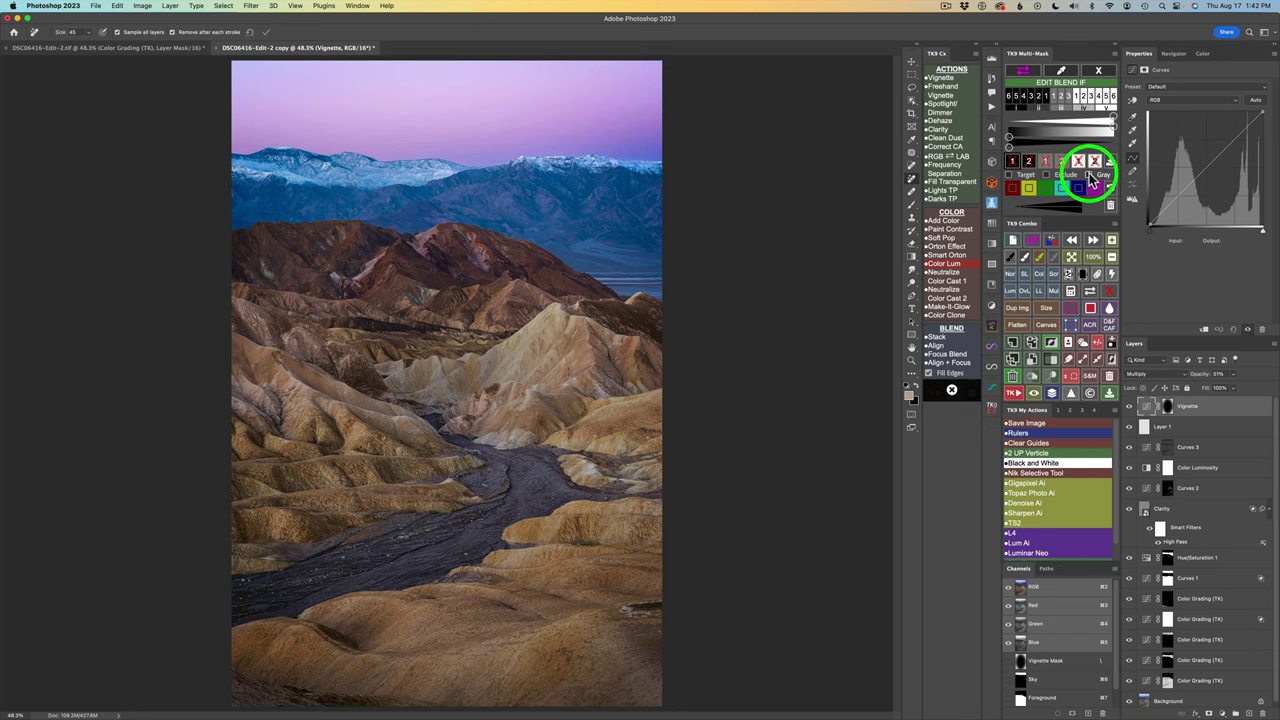
left_click(1089, 173)
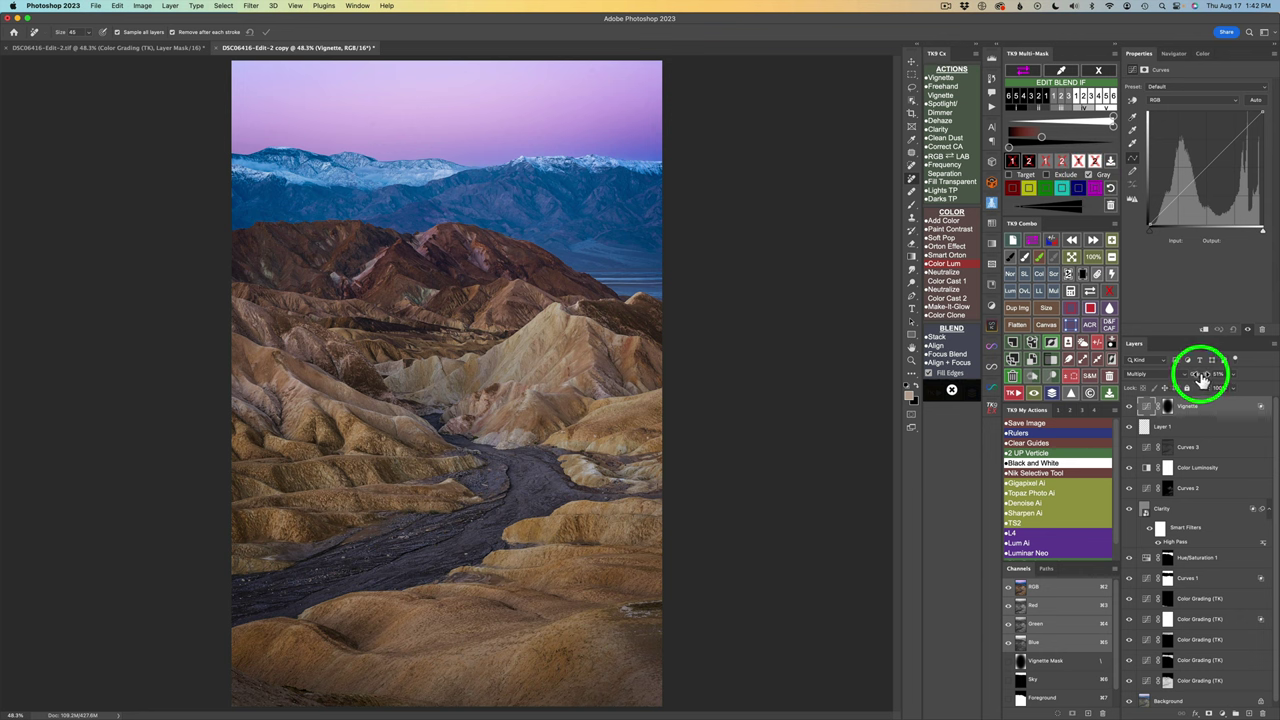
left_click_drag(1202, 375, 1188, 373)
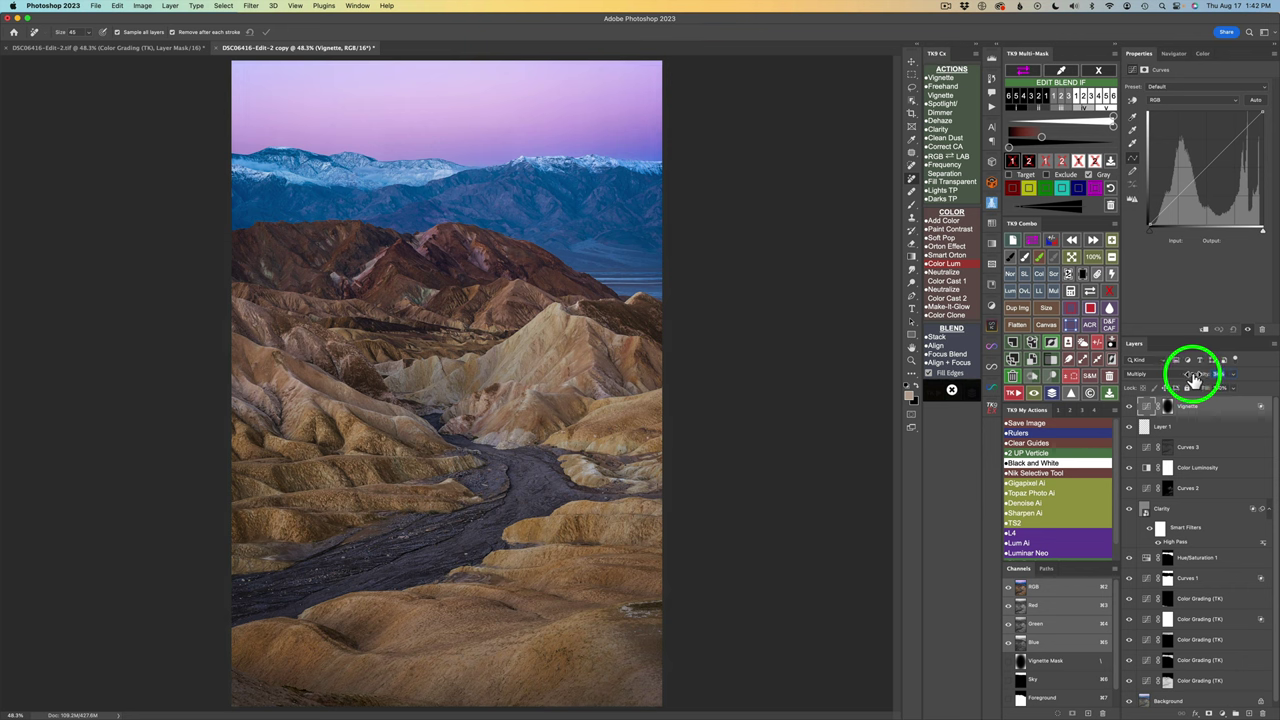
Compare the image with the Vignette layer off and on, check its dark-tone Blend If setting and close the Blend If editor
left_click(1131, 407)
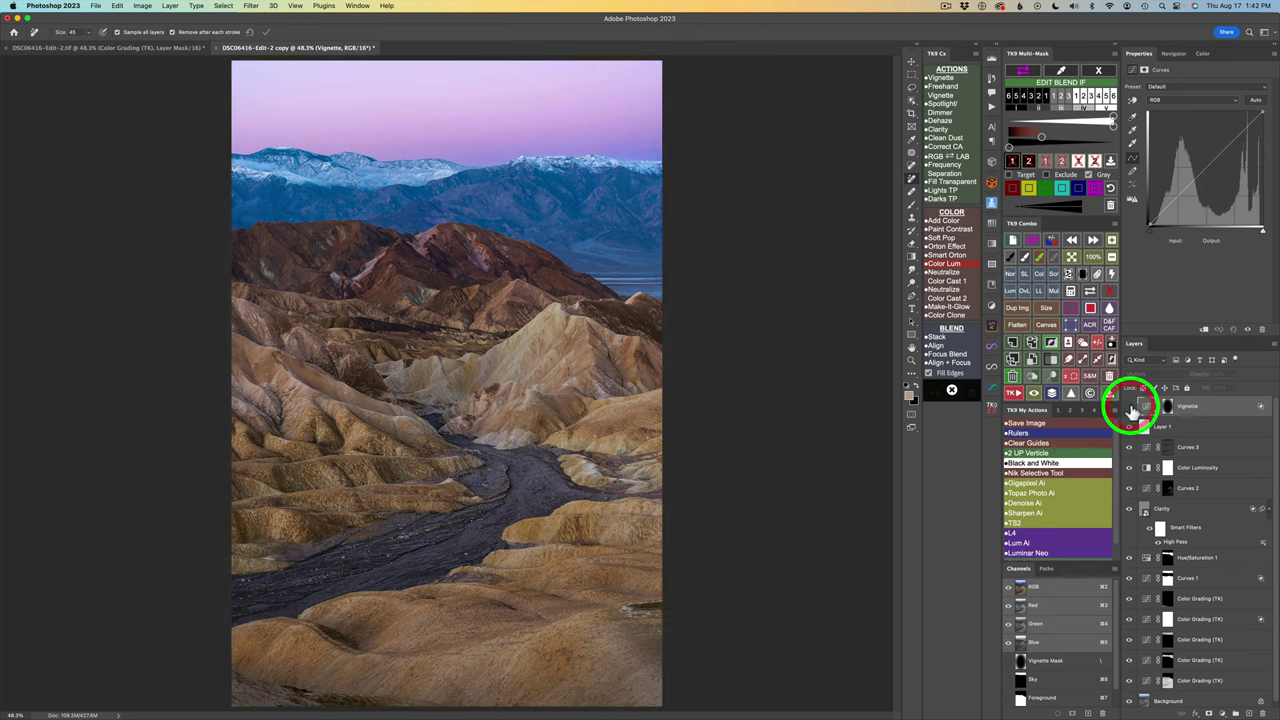
left_click(1131, 407)
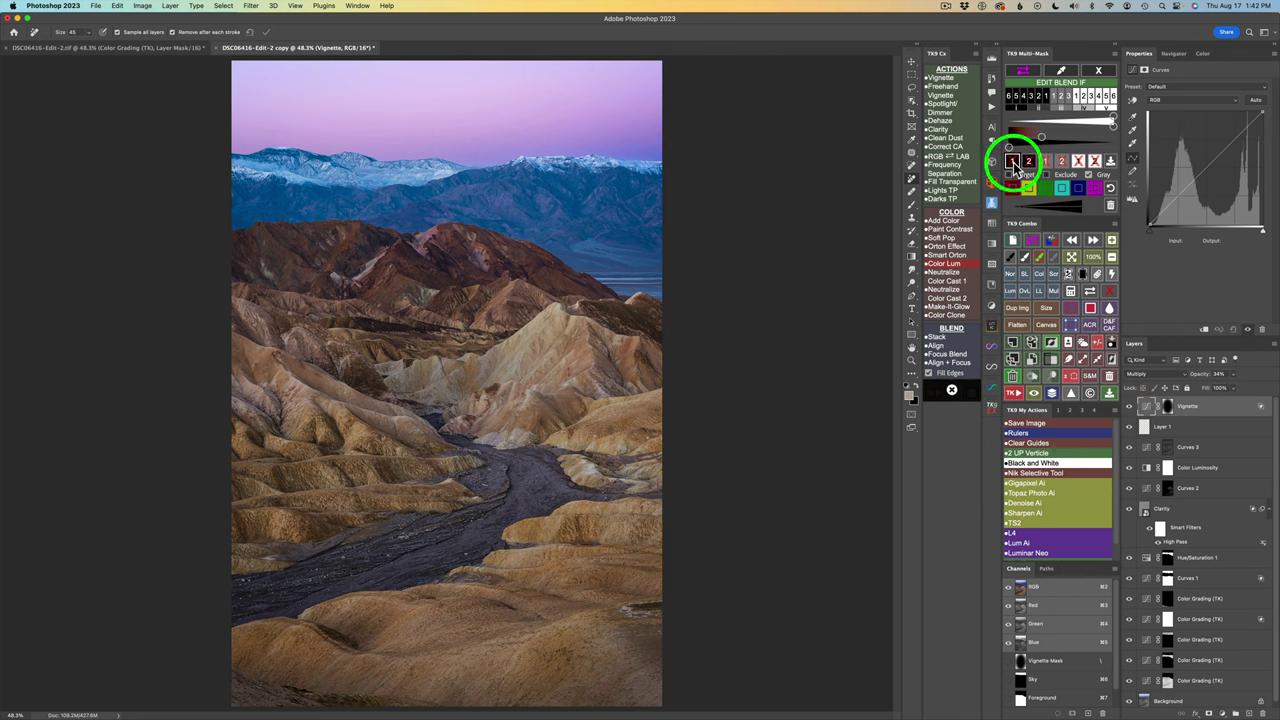
left_click(1013, 163)
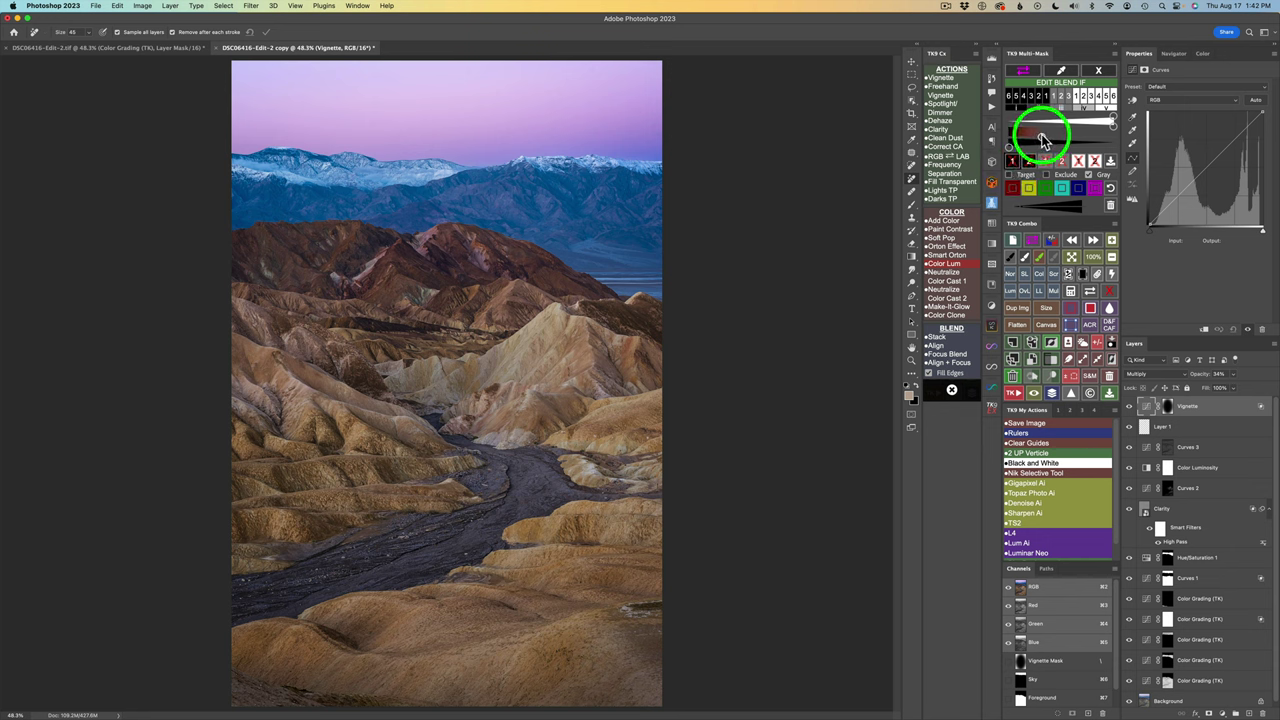
left_click_drag(1043, 140, 1038, 134)
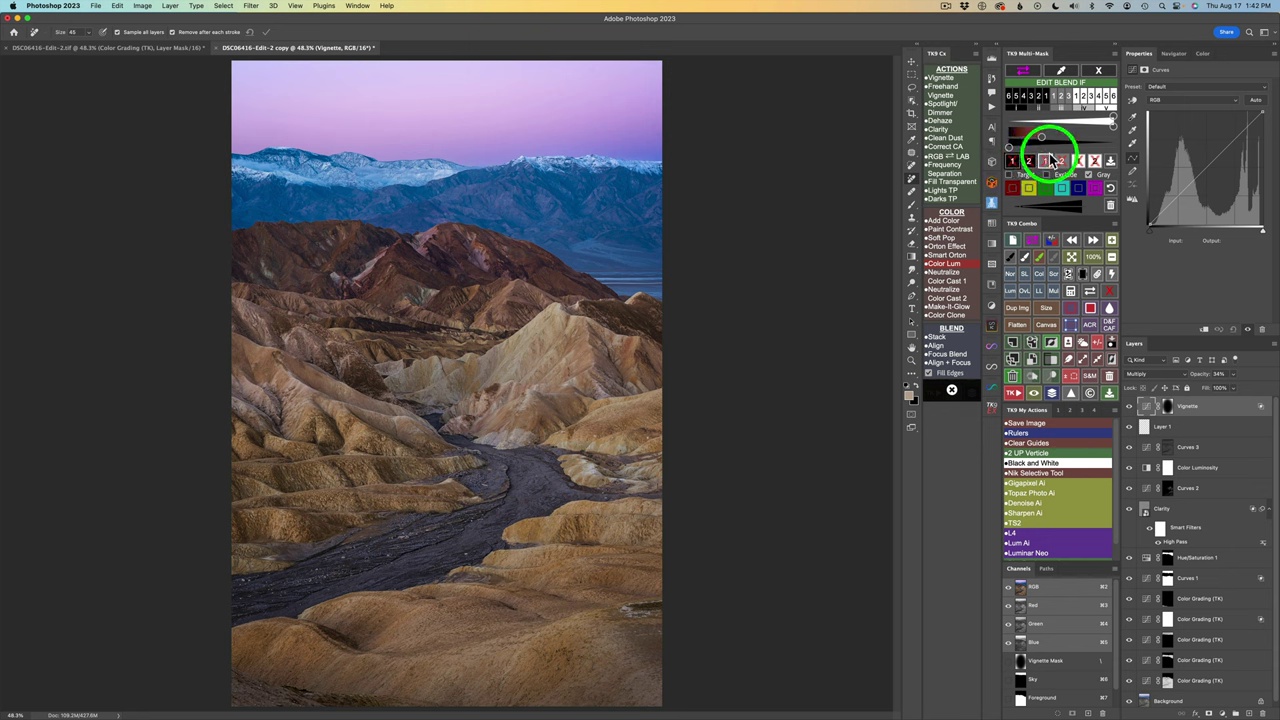
left_click(1100, 72)
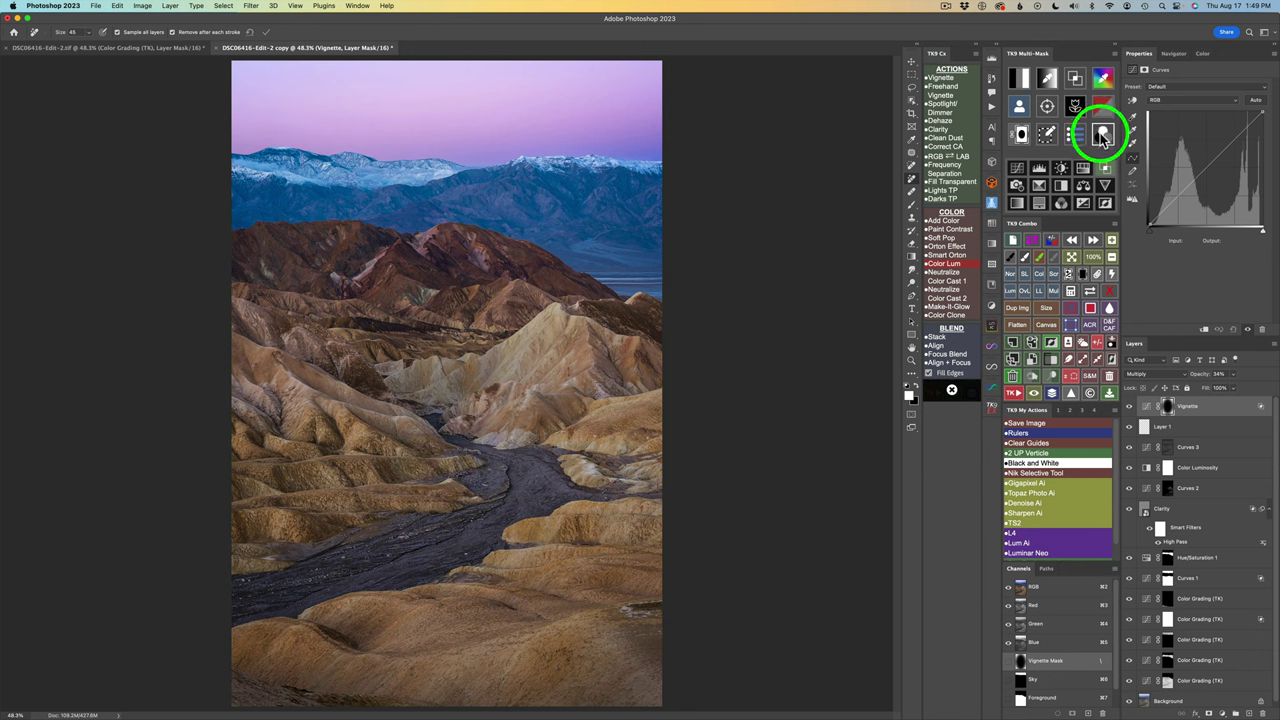
Add a Color Grading layer above the Vignette and lower its shadows' brightness to -9
left_click(1100, 132)
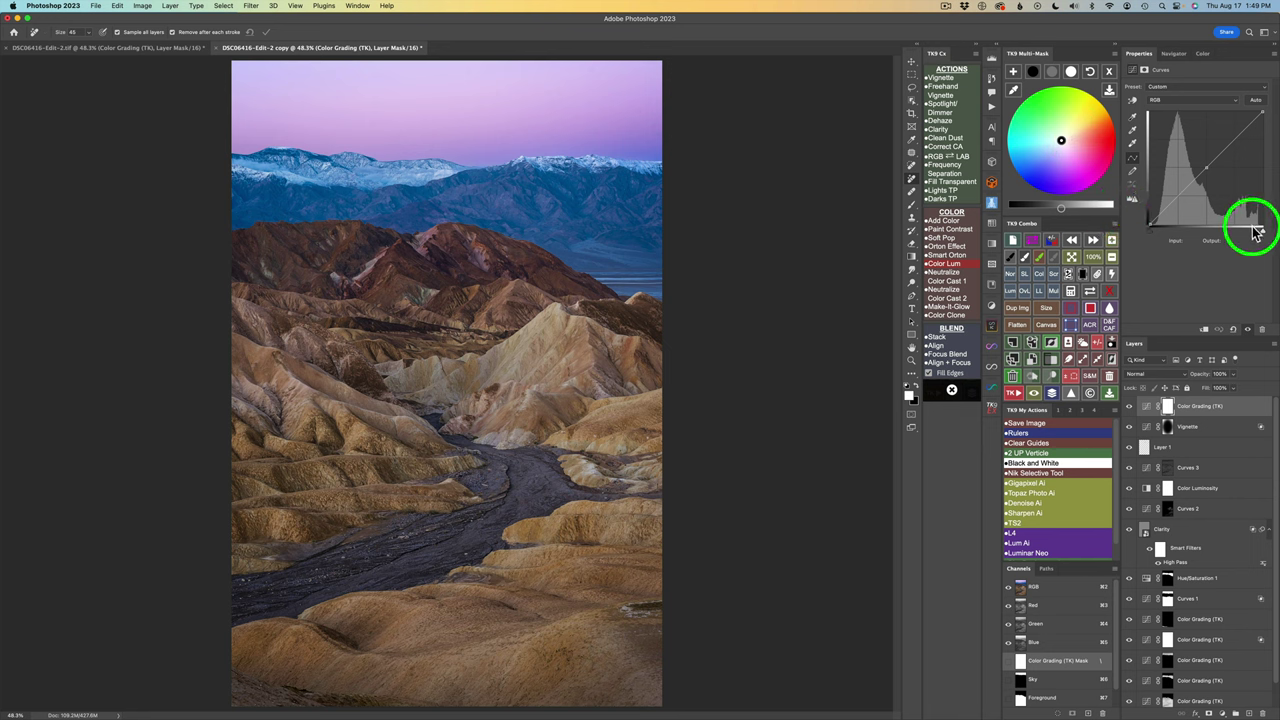
left_click(1034, 74)
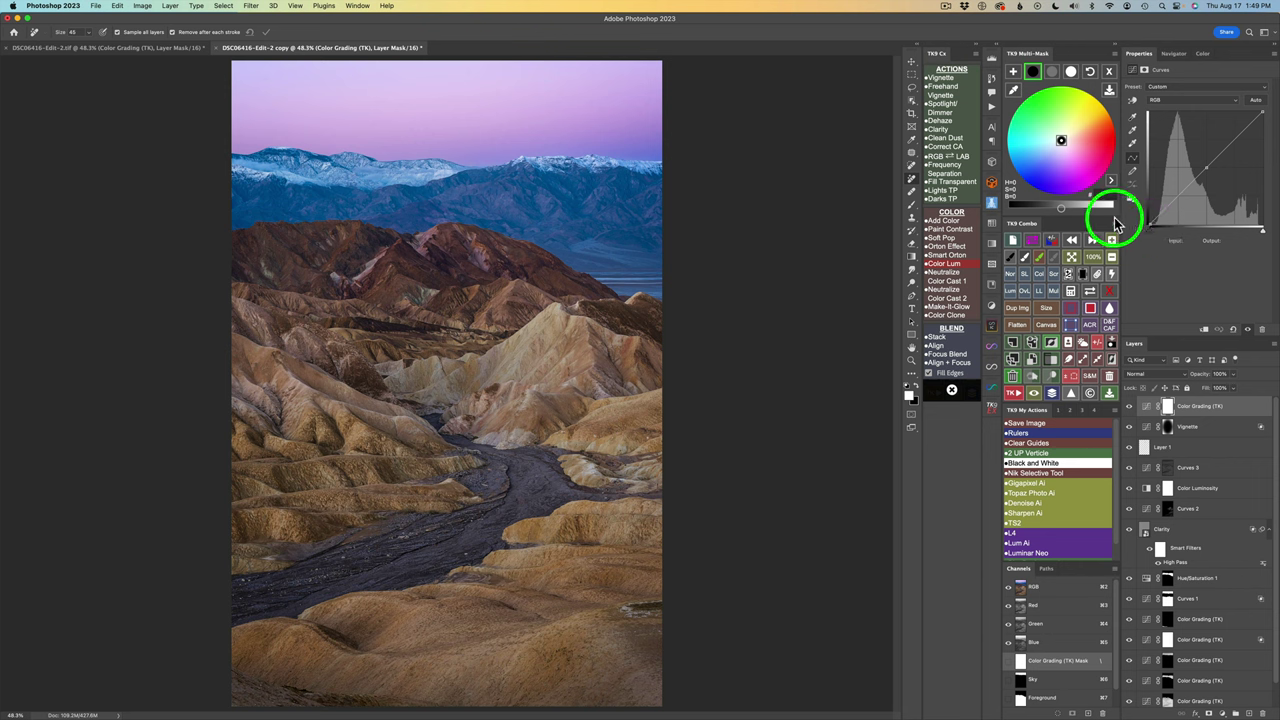
left_click(1055, 212)
left_click(1055, 212)
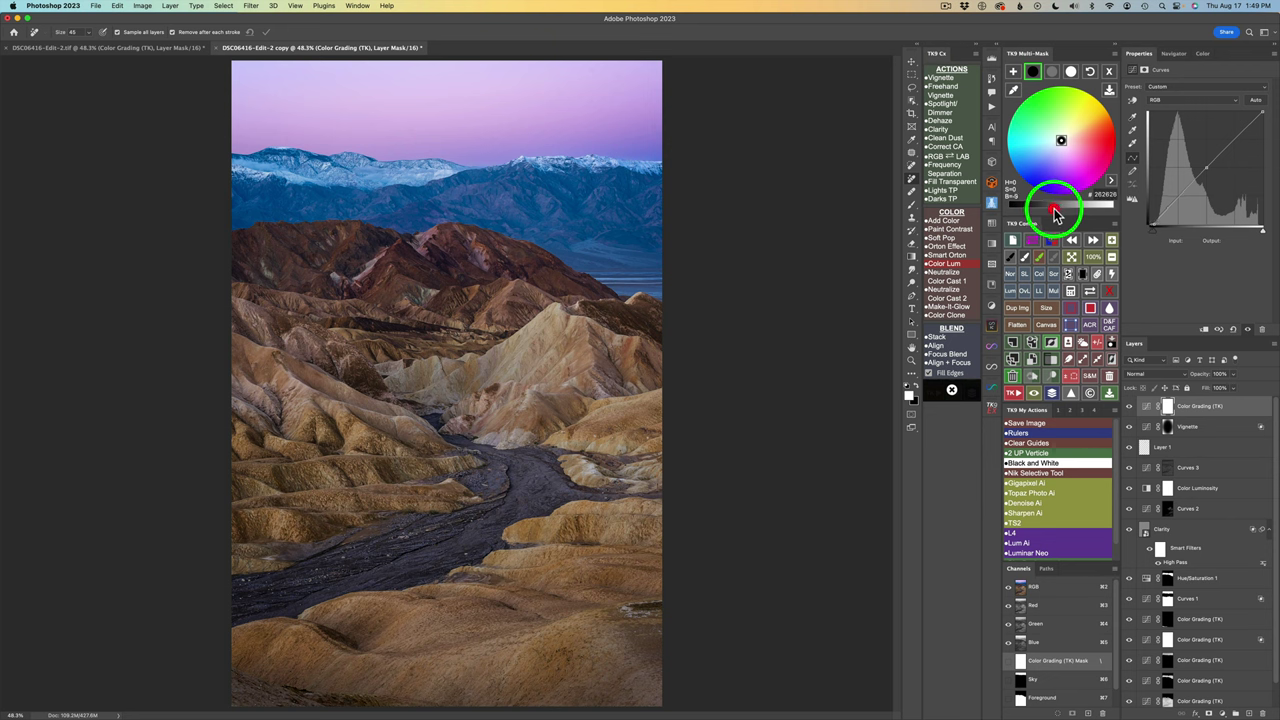
Fine-tune the shadow brightness of the new Color Grading layer and raise its highlights' brightness to 7
left_click(1053, 212)
left_click_drag(1053, 212, 1057, 207)
left_click(1071, 73)
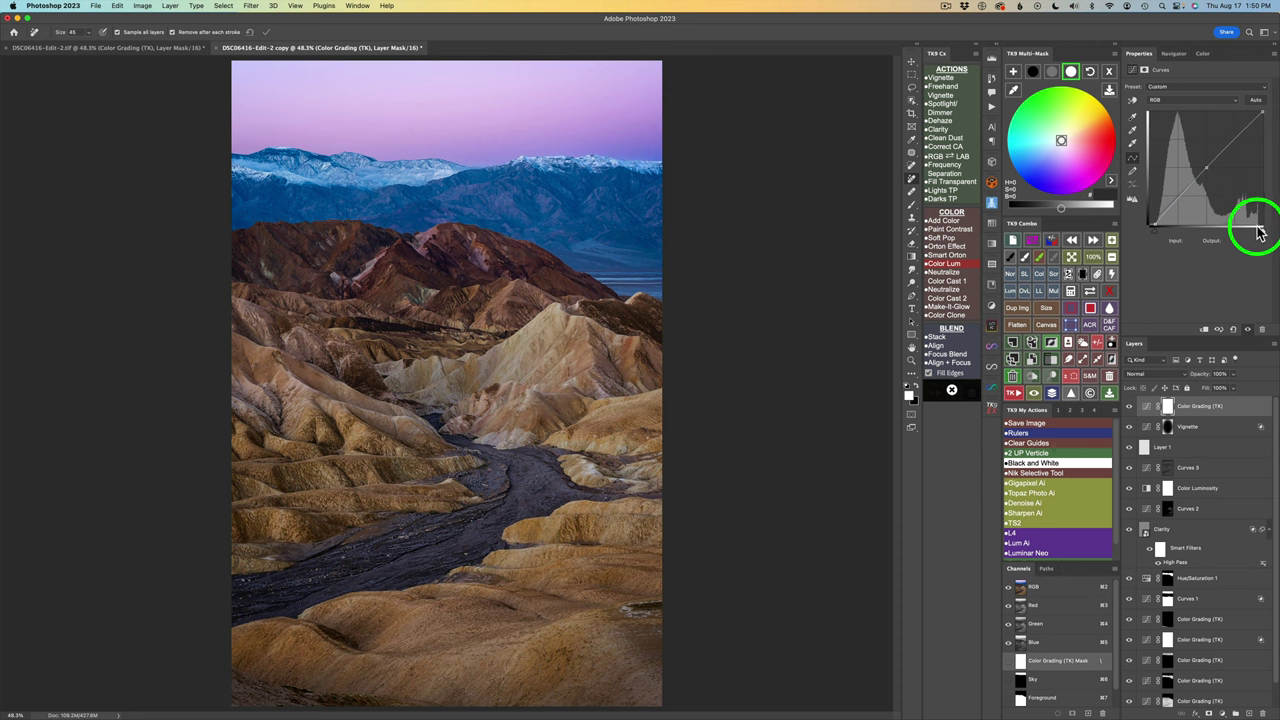
left_click_drag(1061, 207, 1066, 208)
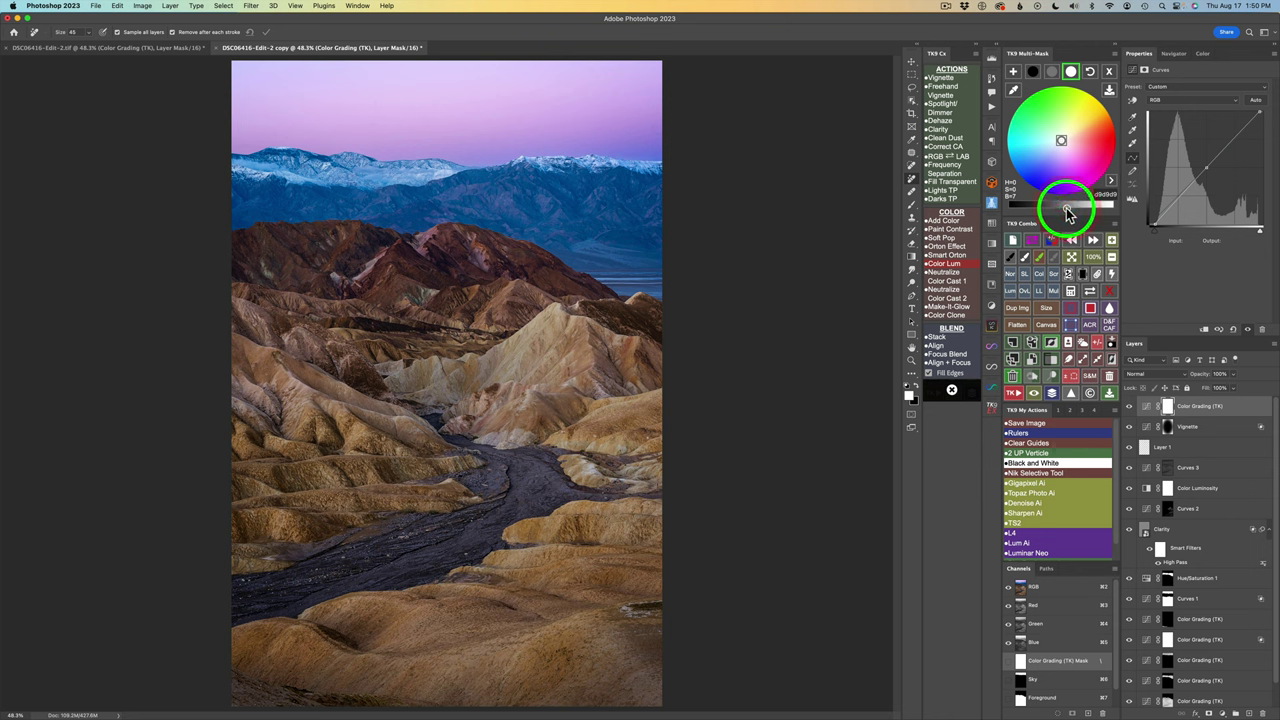
Compare the image with the top Color Grading layer off and on, and close the color grading controls
left_click(1130, 407)
left_click(1130, 407)
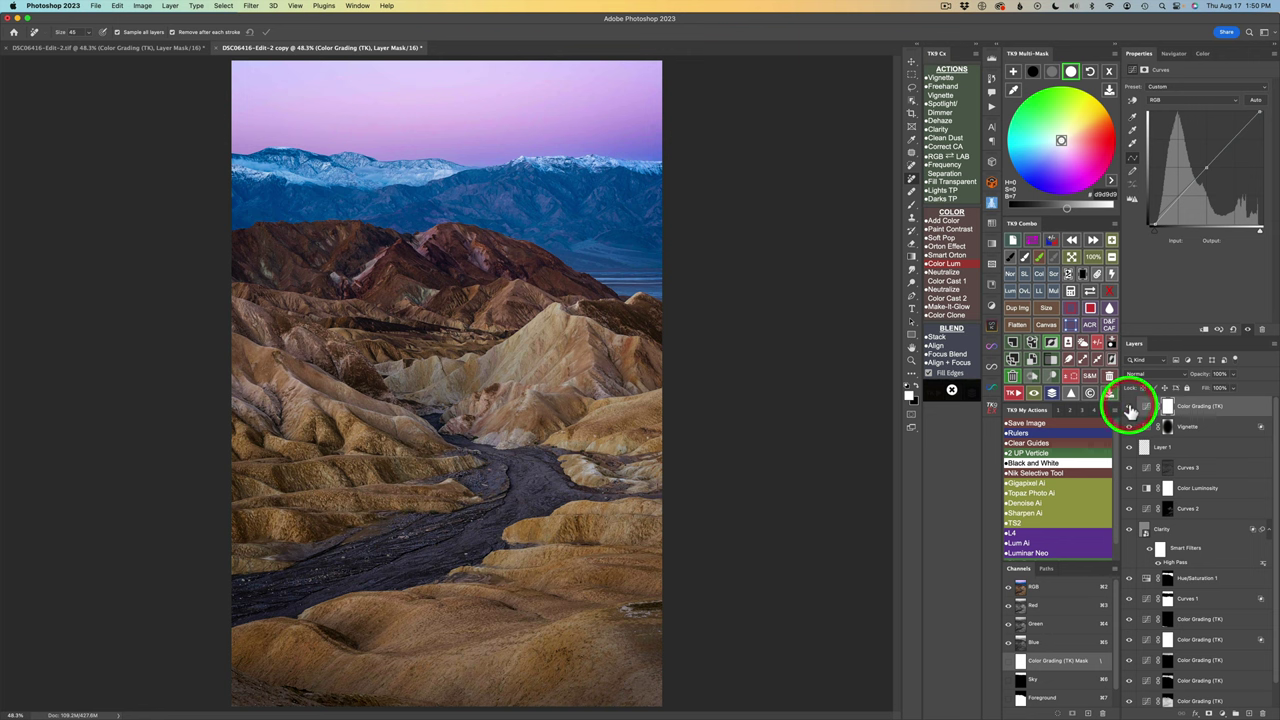
left_click(1130, 407)
left_click(1130, 407)
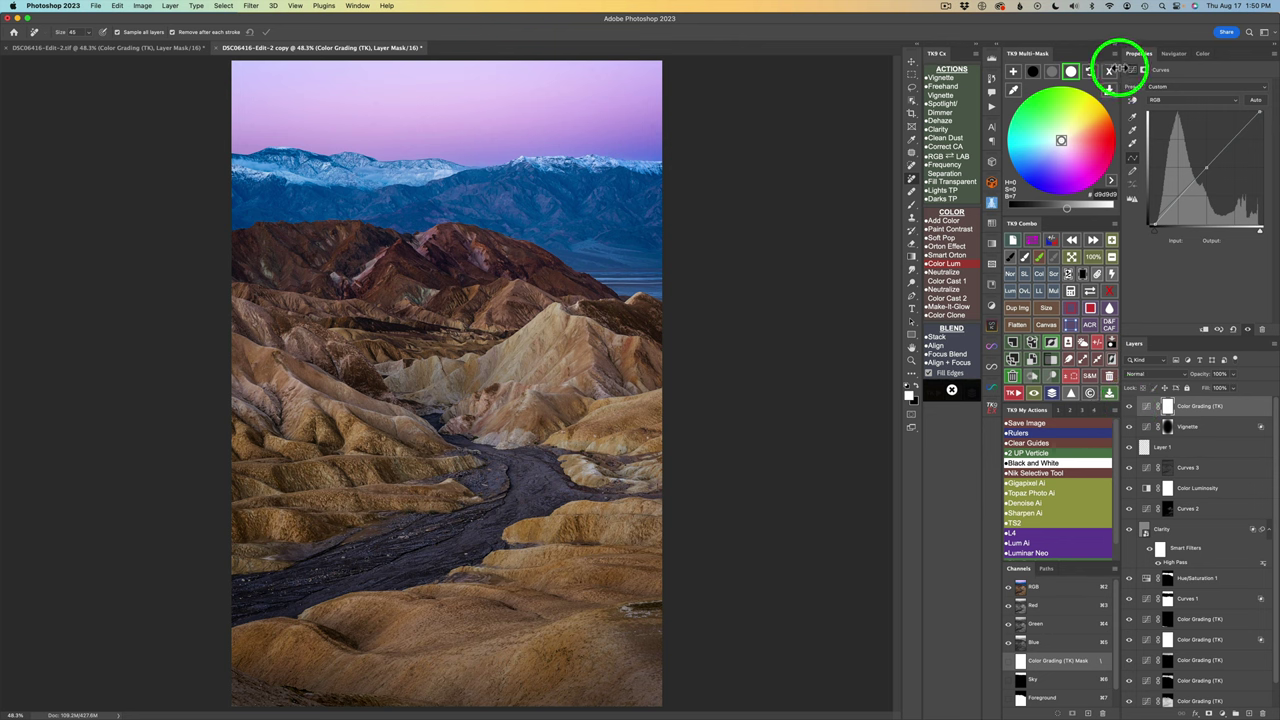
left_click(1116, 72)
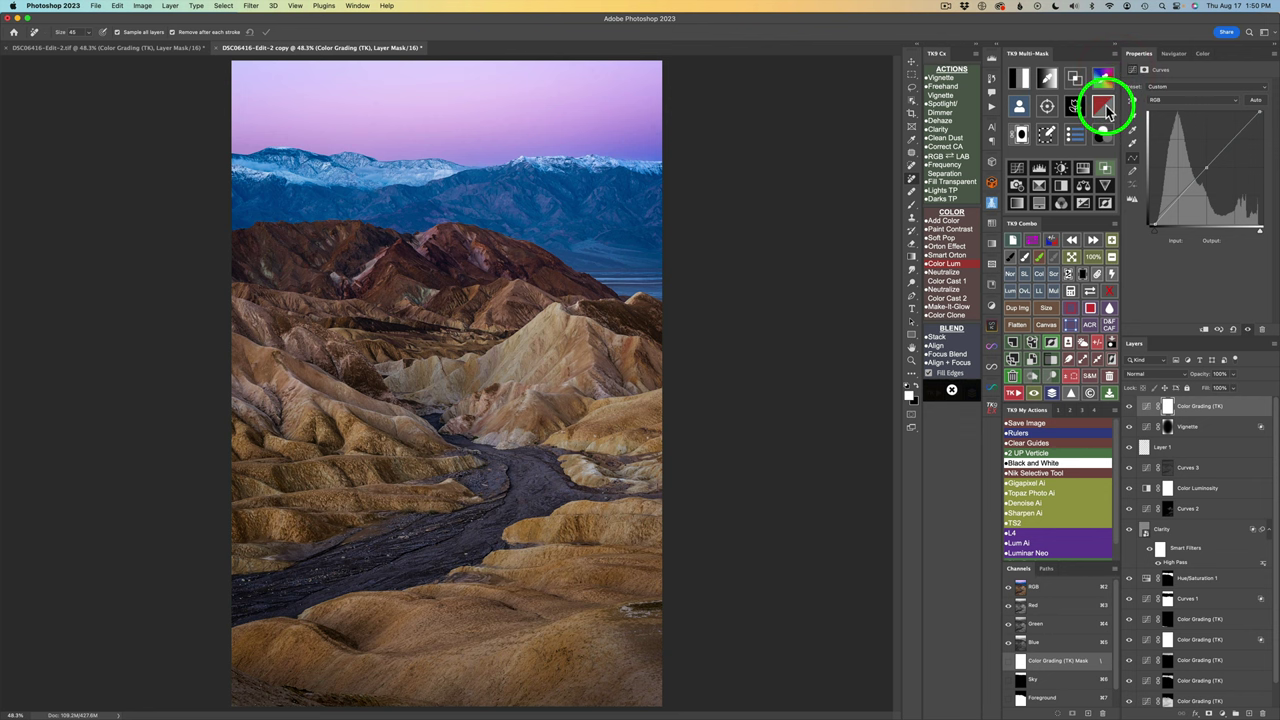
Generate a Saturation 1 mask and apply it to a new Hue/Saturation adjustment layer above the Color Grading layer
left_click(1106, 105)
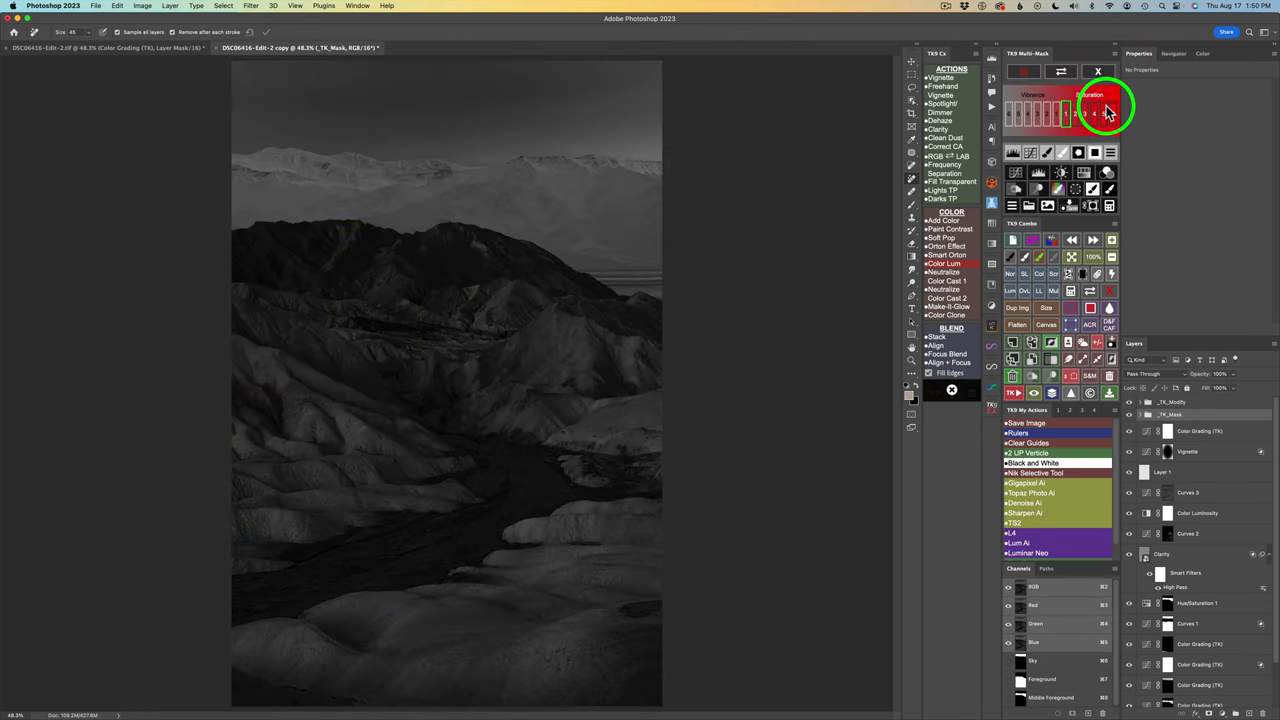
left_click(1068, 114)
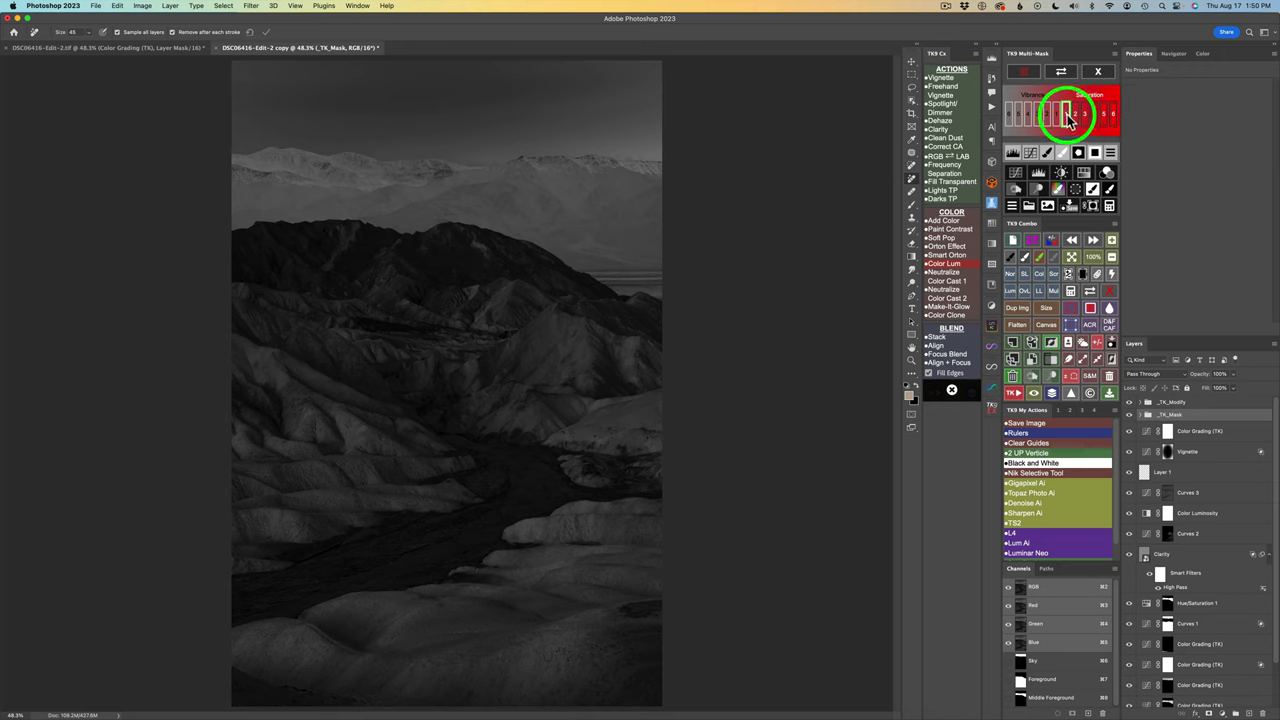
left_click(1086, 173)
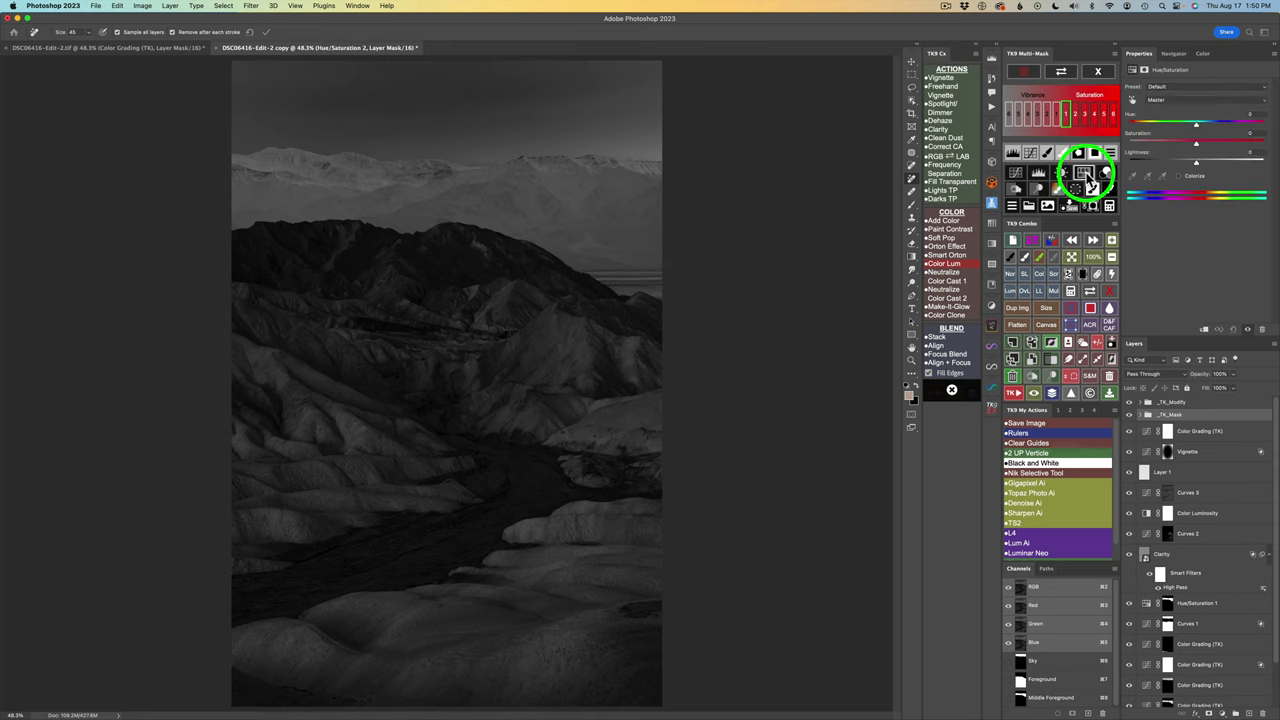
left_click(1170, 101)
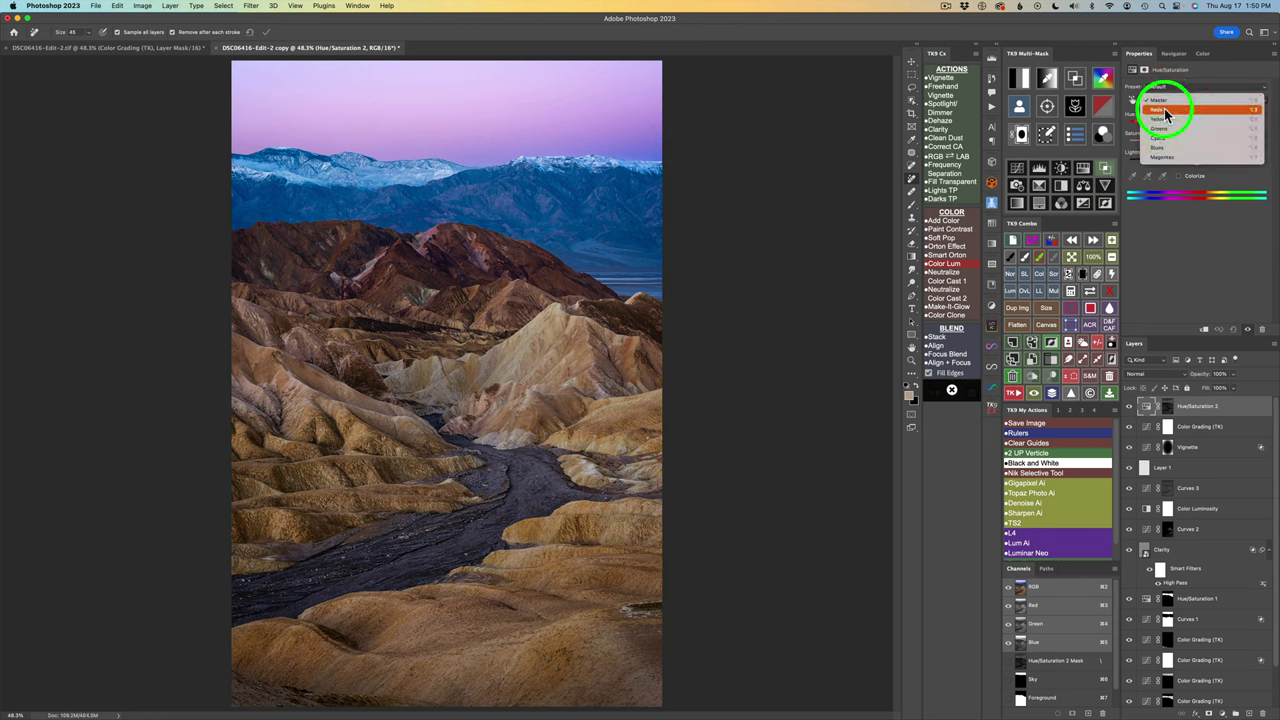
left_click(1200, 263)
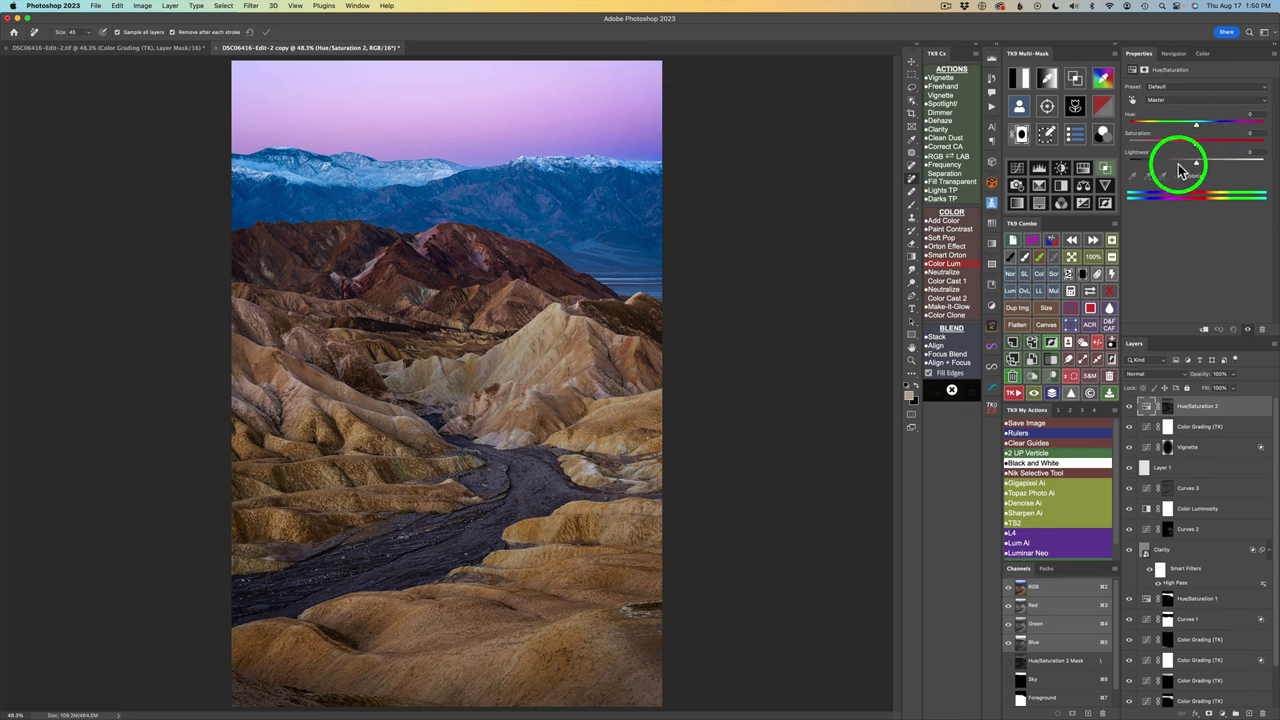
left_click(1165, 100)
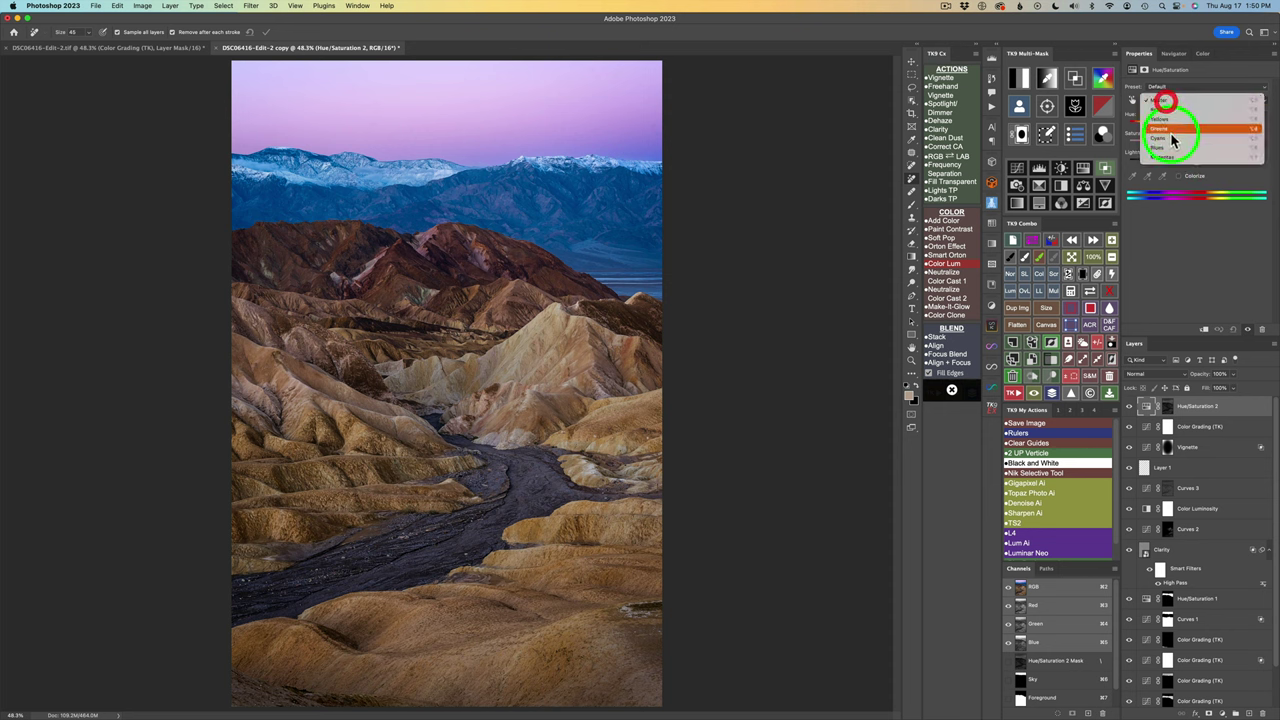
left_click(1174, 255)
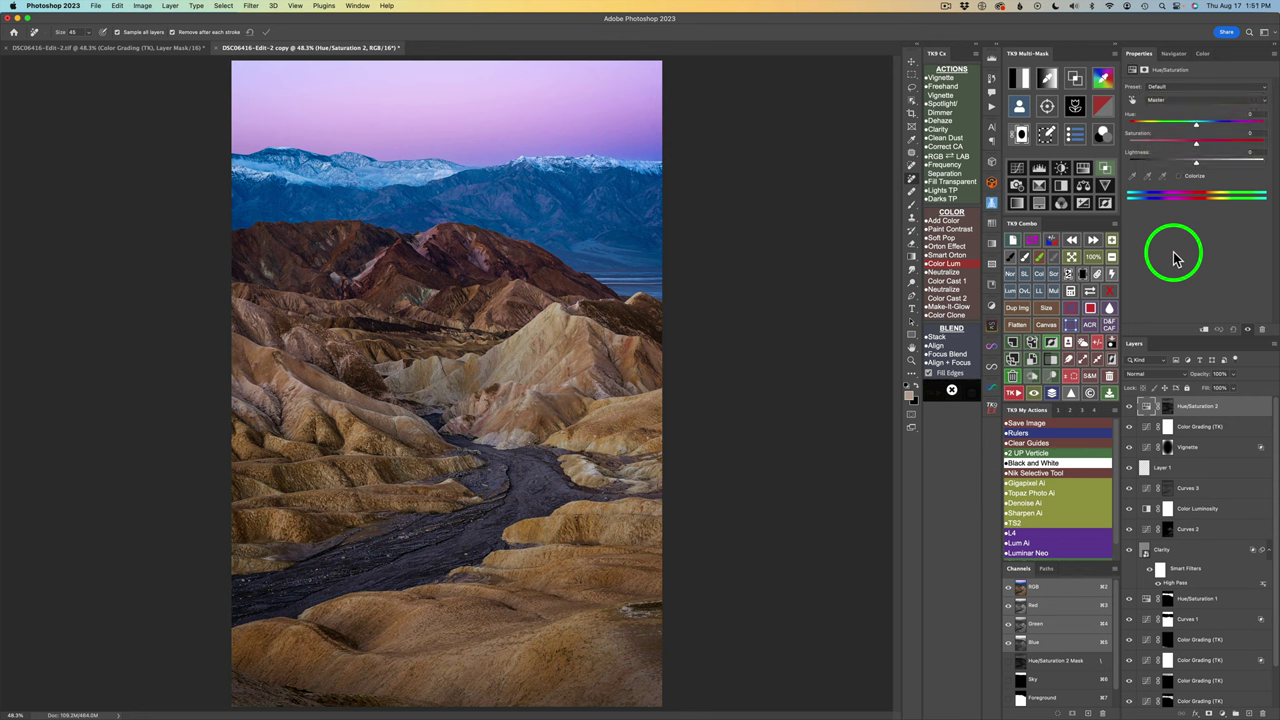